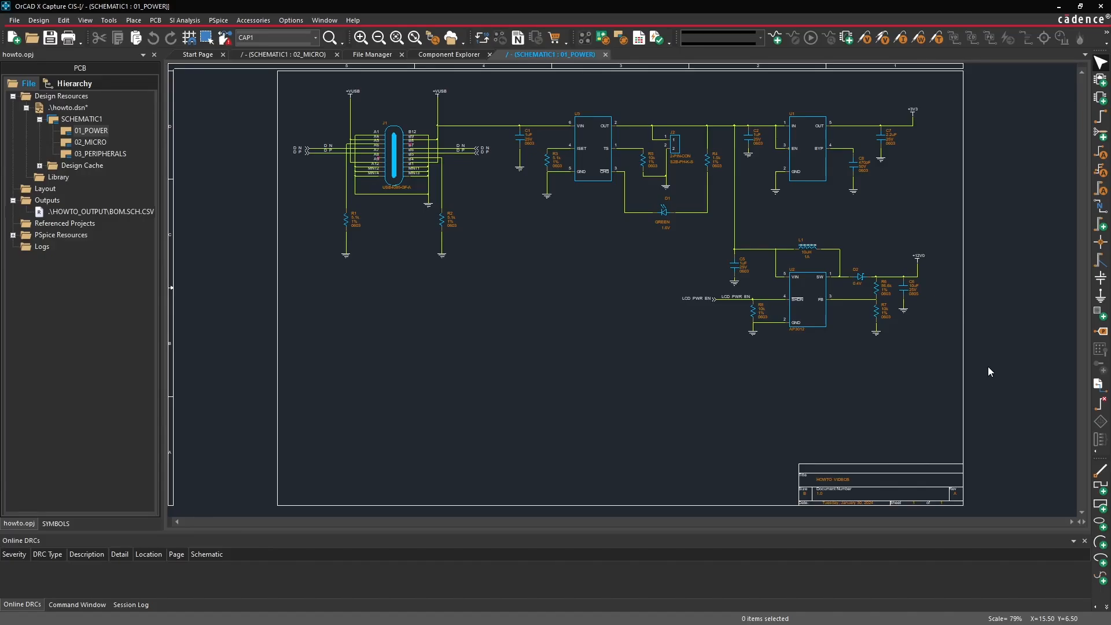
- Open the 02_MICRO schematic page and browse all My Workspace parts in the Component Explorer
left_click(99, 142)
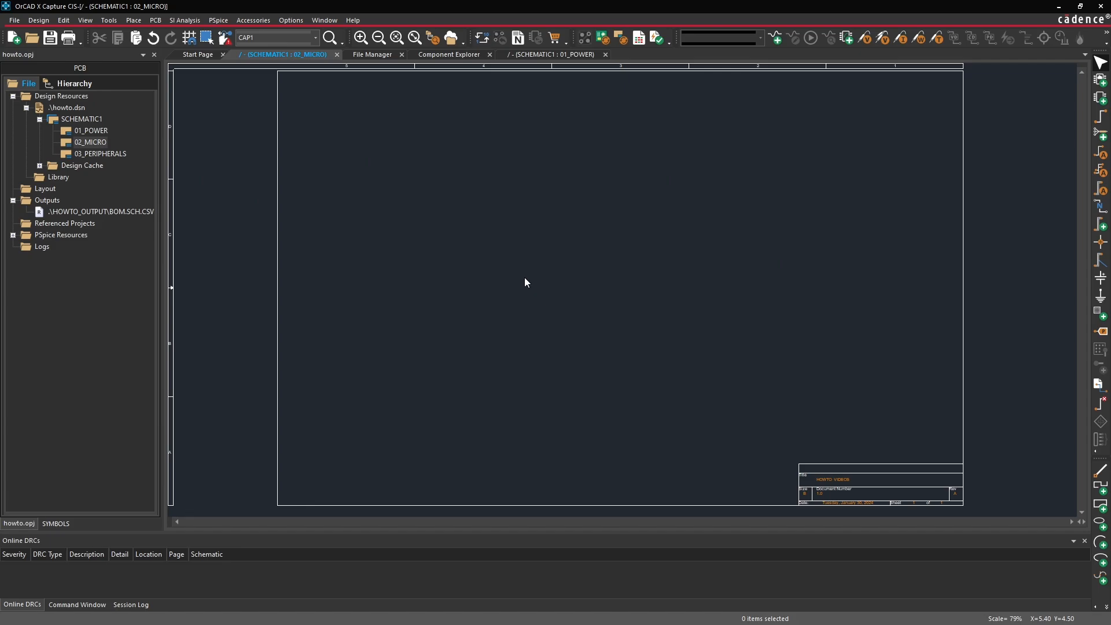
left_click(460, 53)
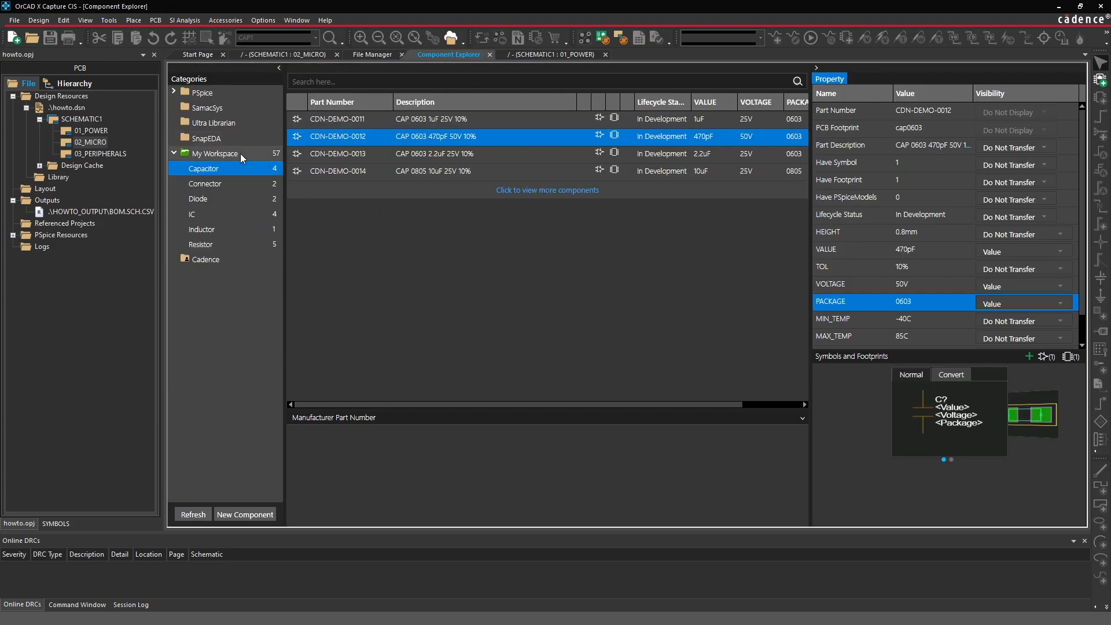
left_click(241, 153)
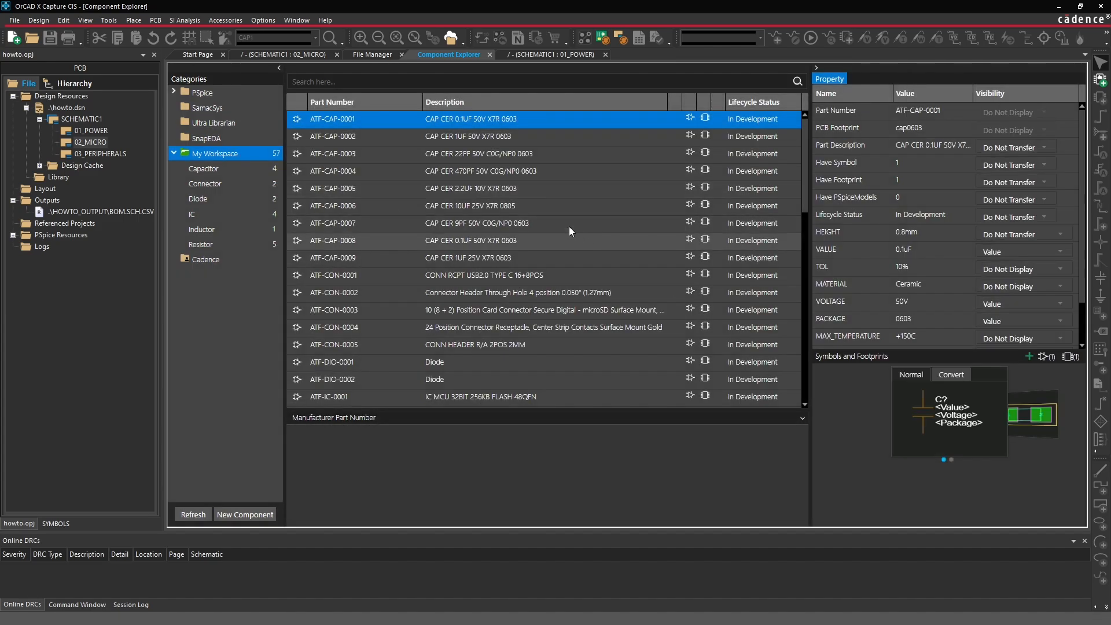
scroll(525, 224, "down", 2)
scroll(522, 276, "down", 1)
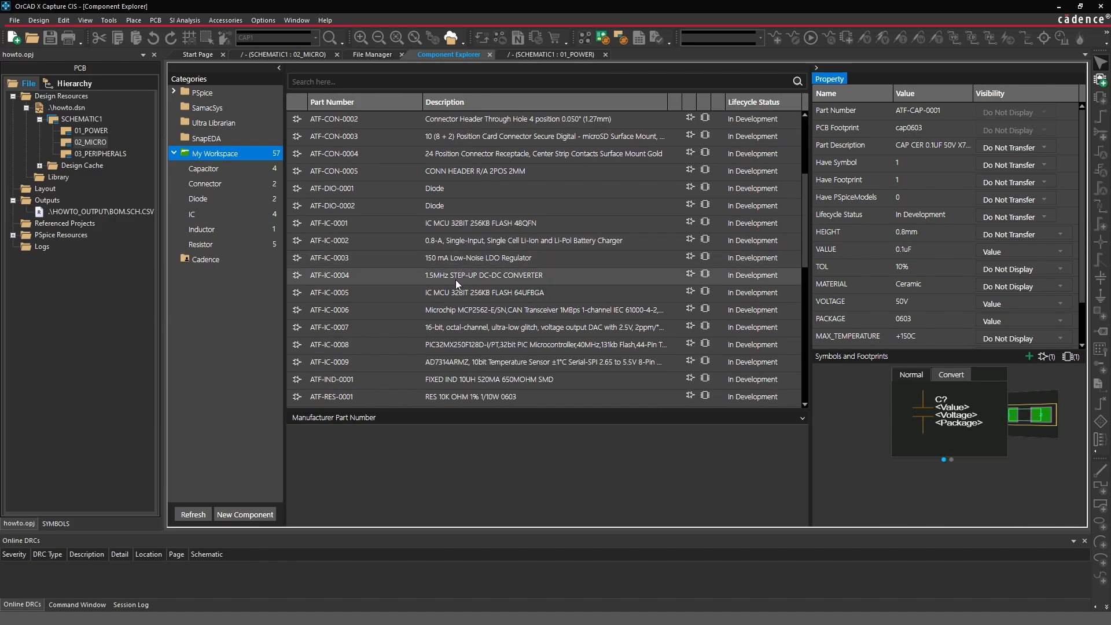
- Place the 32-bit 48QFN microcontroller ATF-IC-0001 near the middle of the 02_MICRO page
left_click(452, 297)
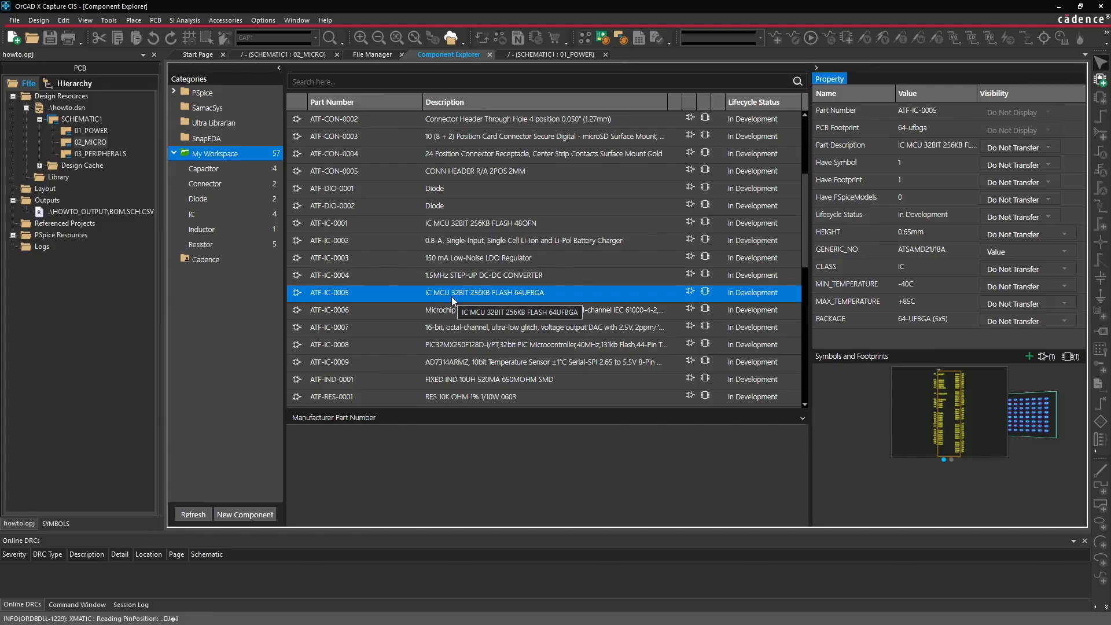
left_click(452, 312)
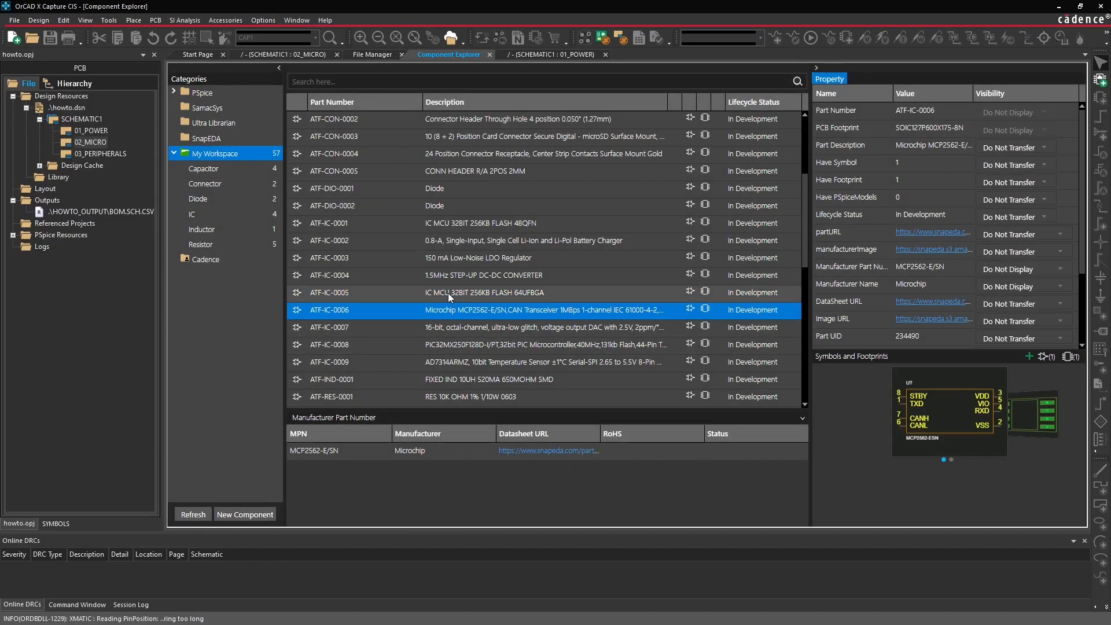
left_click(463, 224)
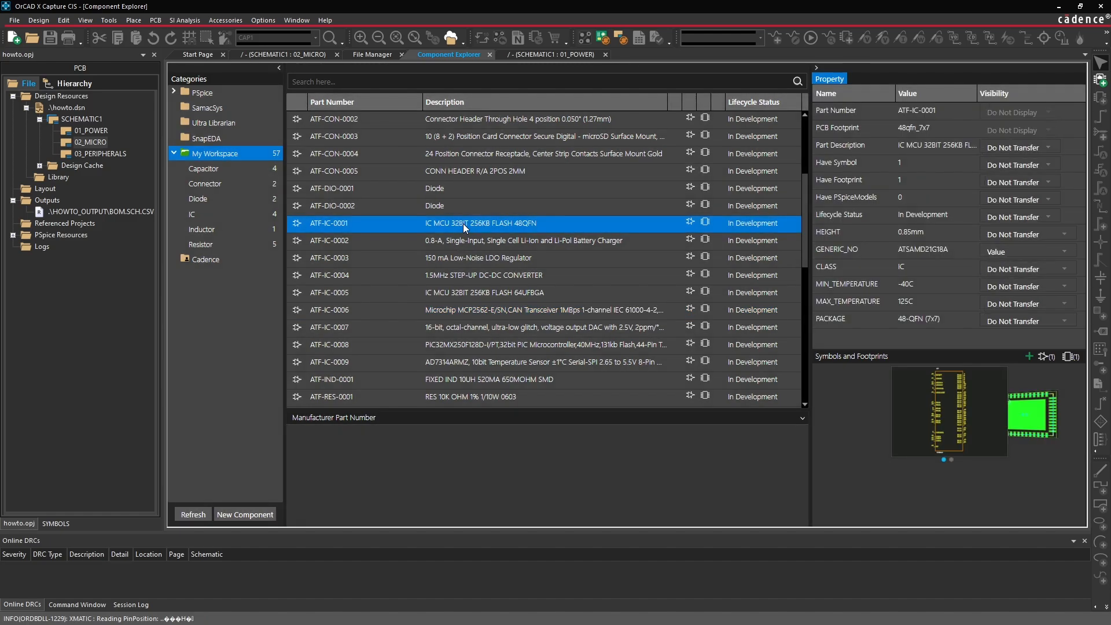
right_click(463, 223)
left_click(477, 235)
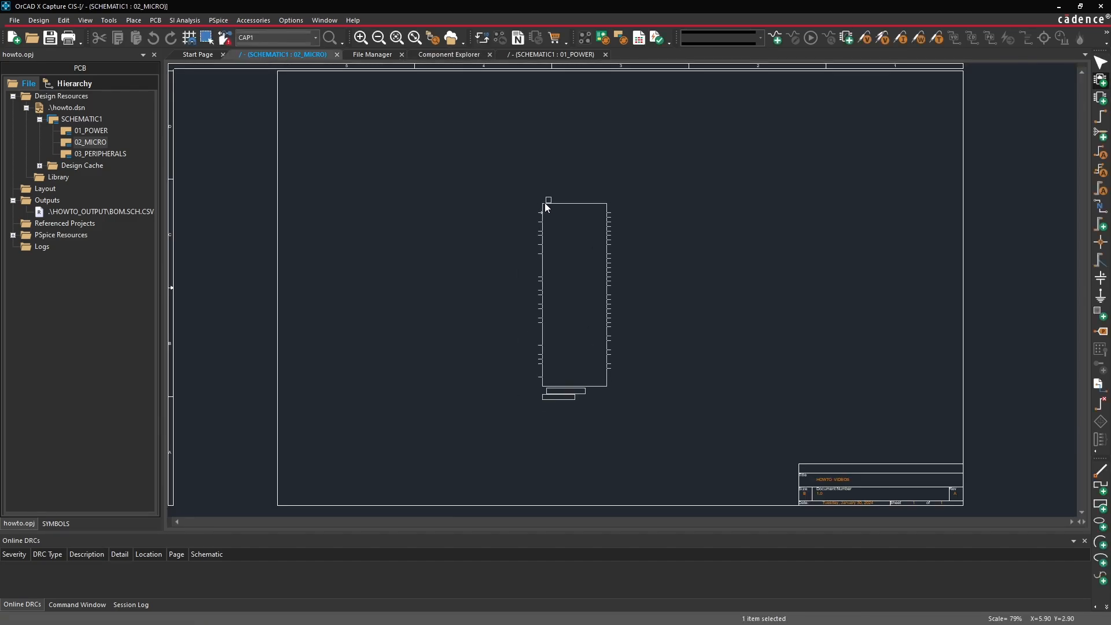
left_click(574, 198)
right_click(690, 216)
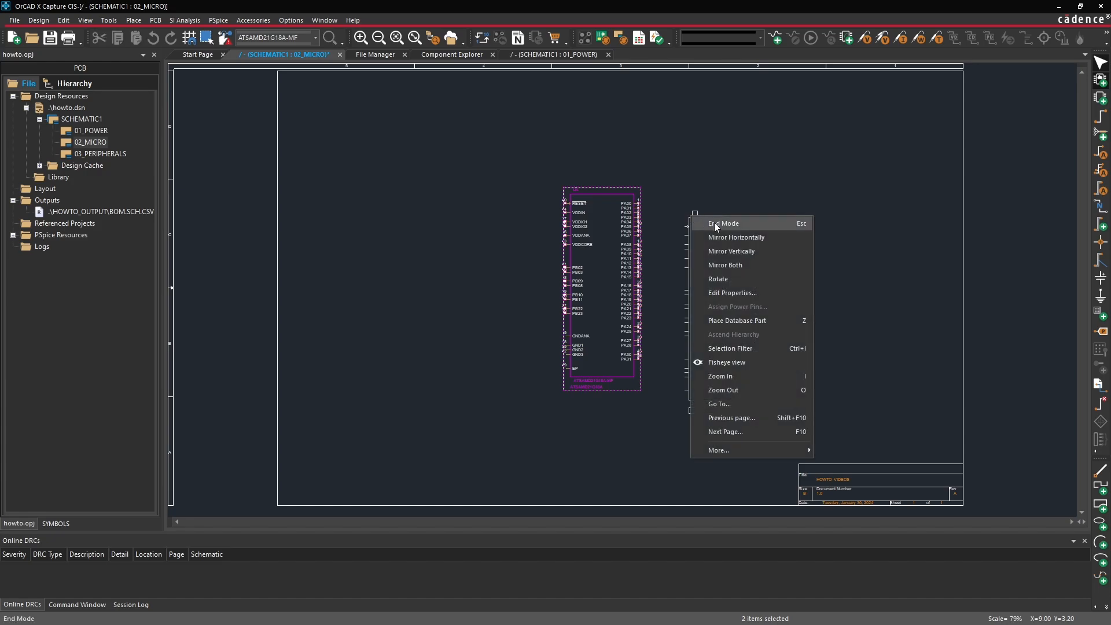
left_click(714, 222)
left_click_drag(529, 163, 686, 413)
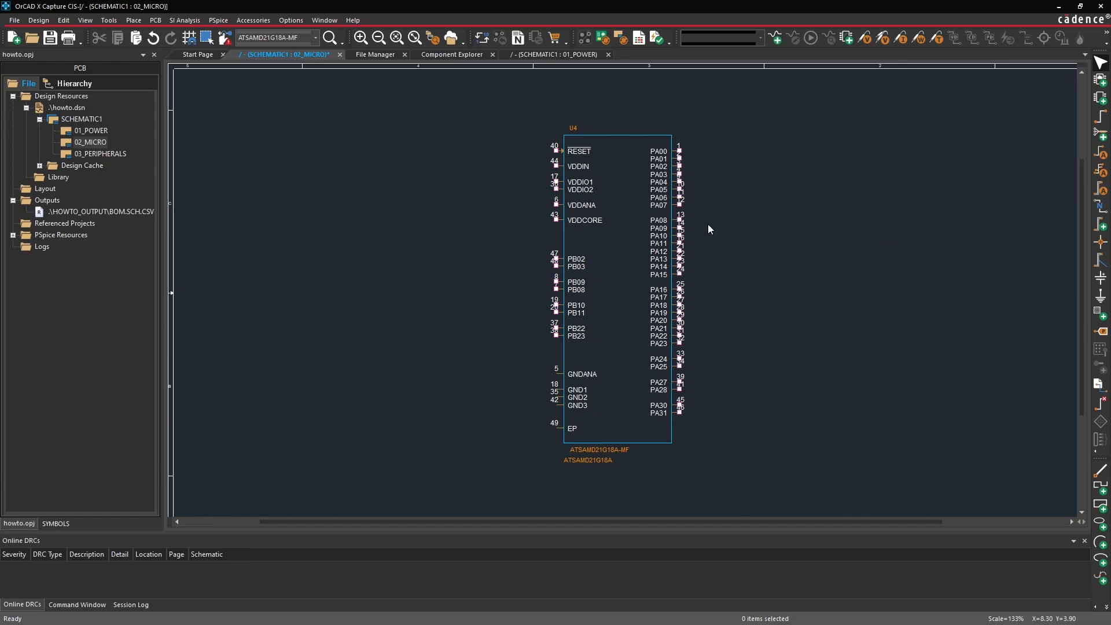
- Place the SPST-NO tactile switch ATF-SW-0001 to the upper left of the microcontroller
left_click(458, 54)
scroll(453, 247, "down", 7)
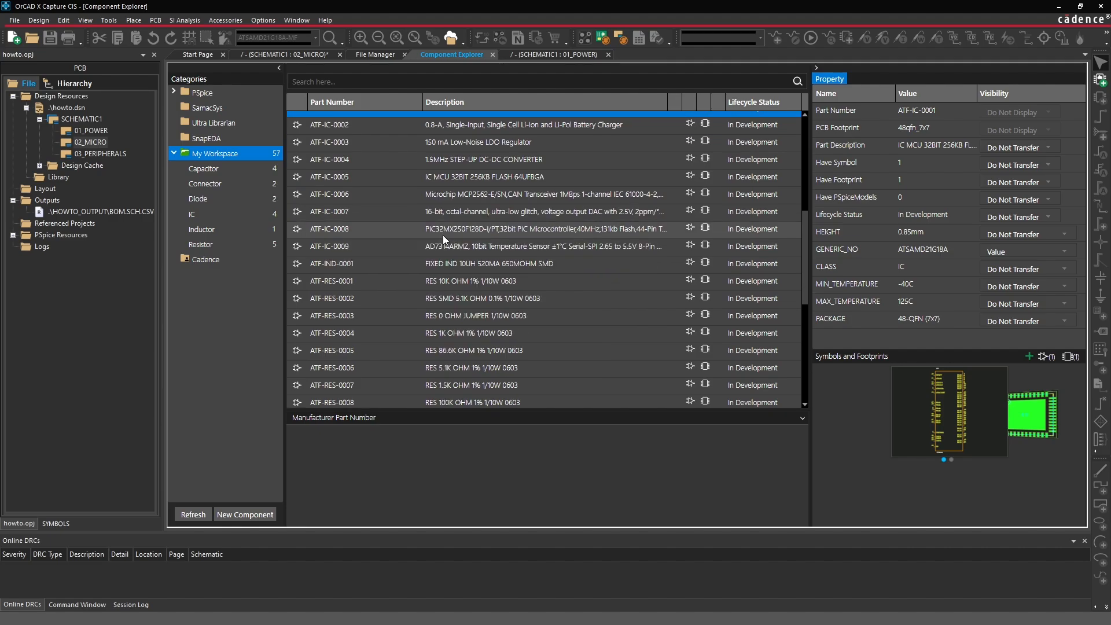
scroll(348, 241, "down", 1)
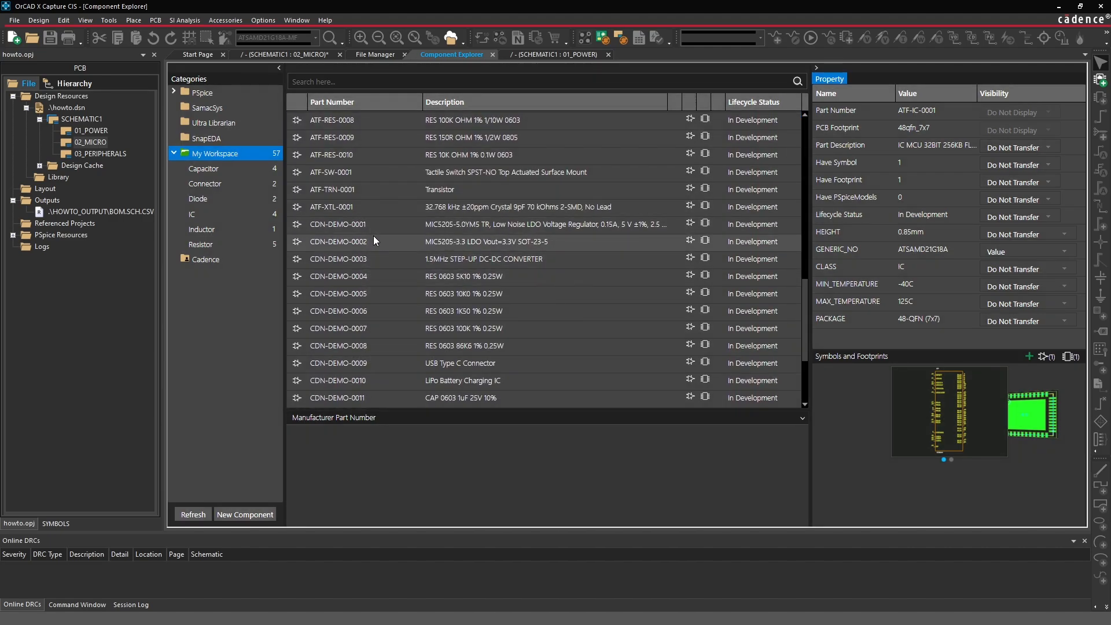
double_click(355, 169)
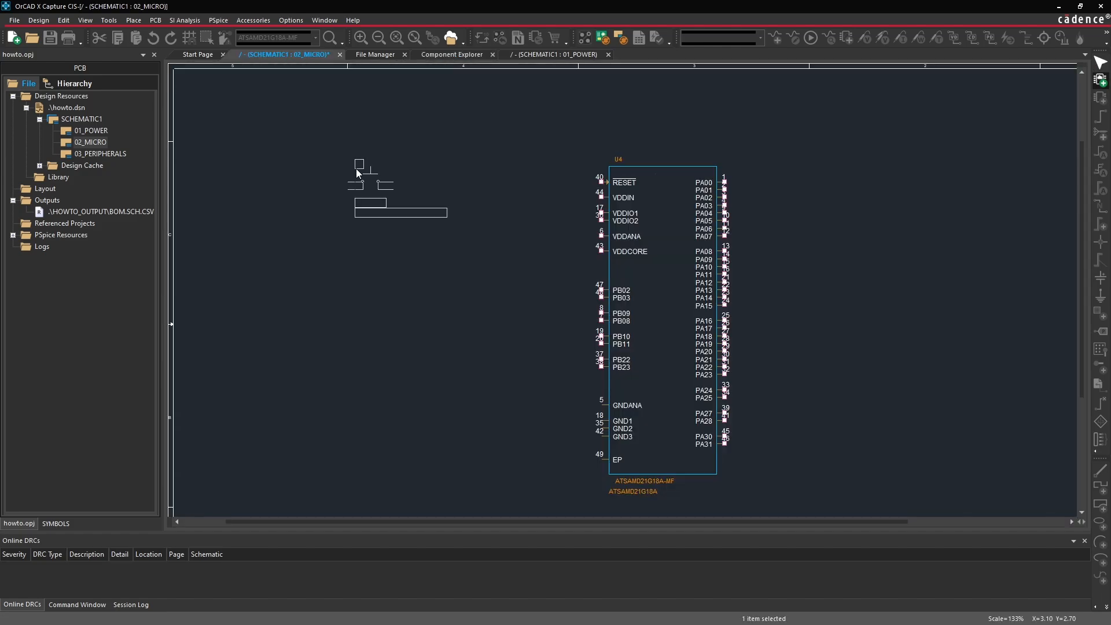
right_click(356, 169)
left_click(364, 177)
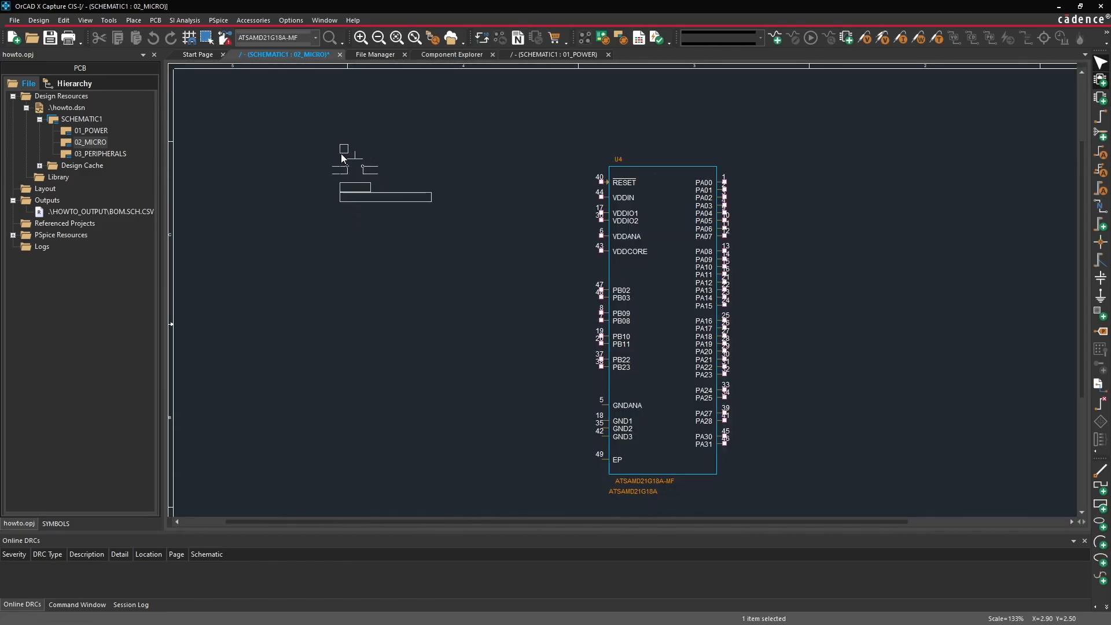
left_click(342, 156)
key("Escape")
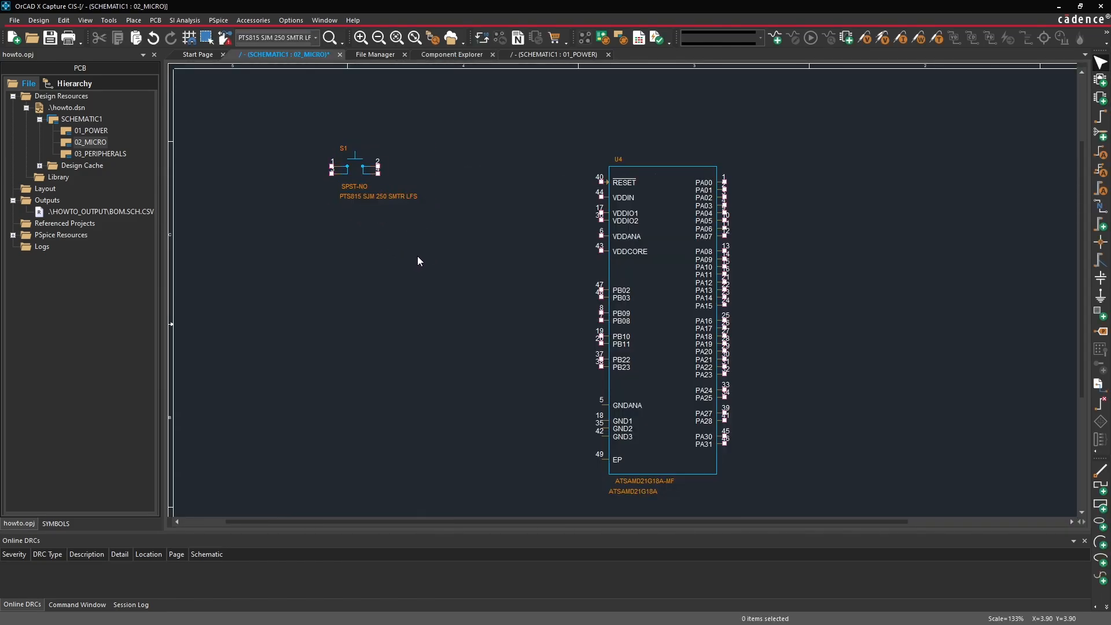
- Copy 10k resistor R8 from 01_POWER to 02_MICRO, positioning it between the switch and microcontroller, roughly level with the switch
scroll(418, 257, "up", 1)
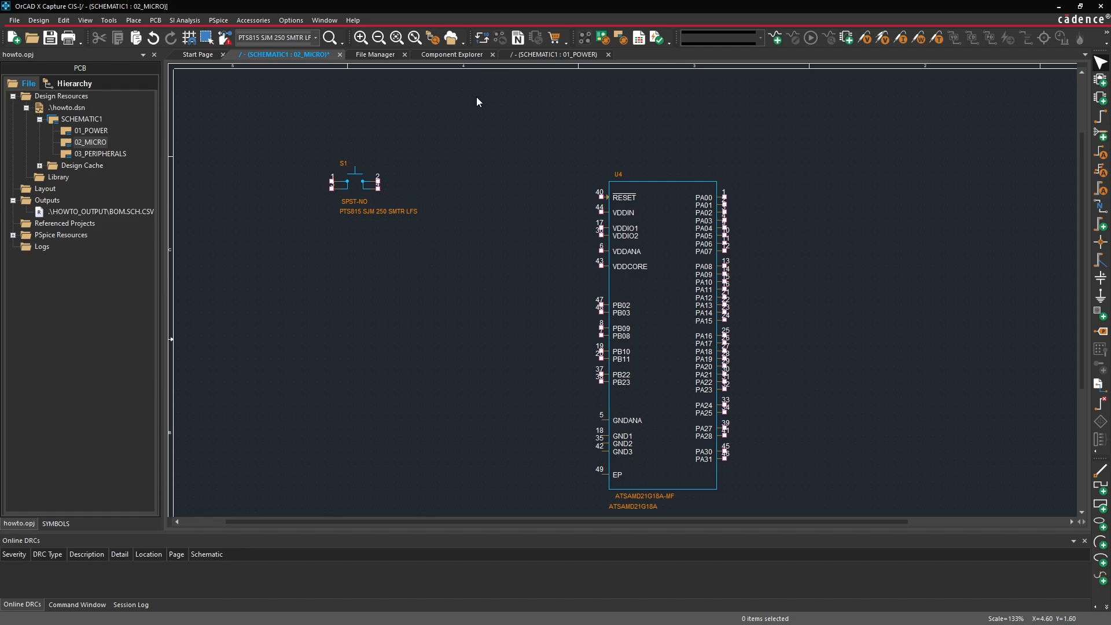
double_click(91, 130)
scroll(774, 272, "up", 1, "ctrl")
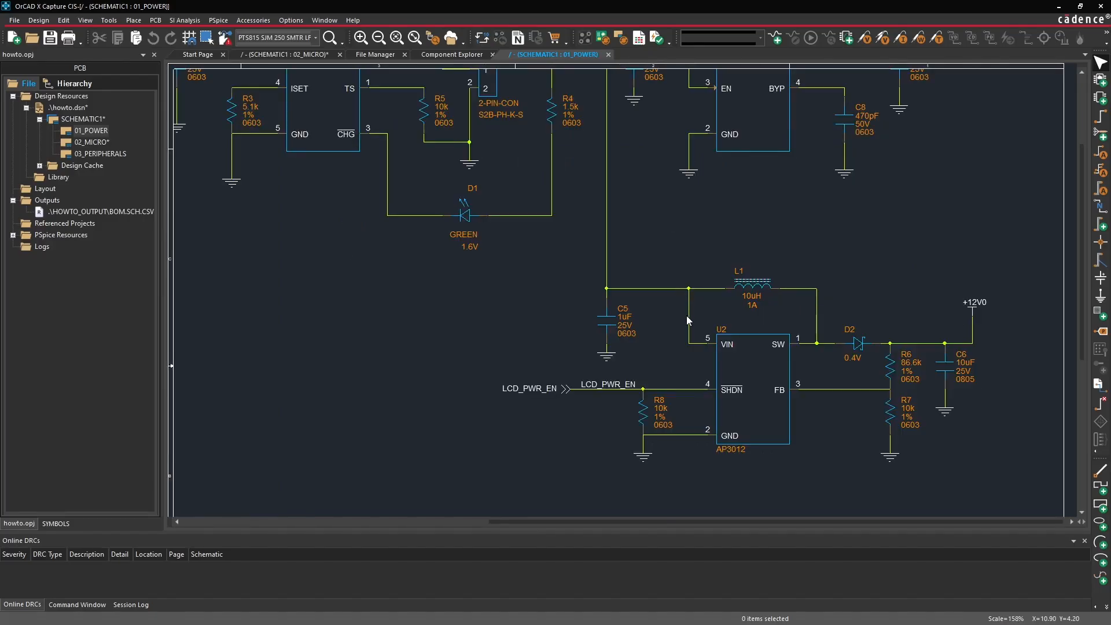
left_click(641, 407)
left_click(557, 410)
left_click(449, 55)
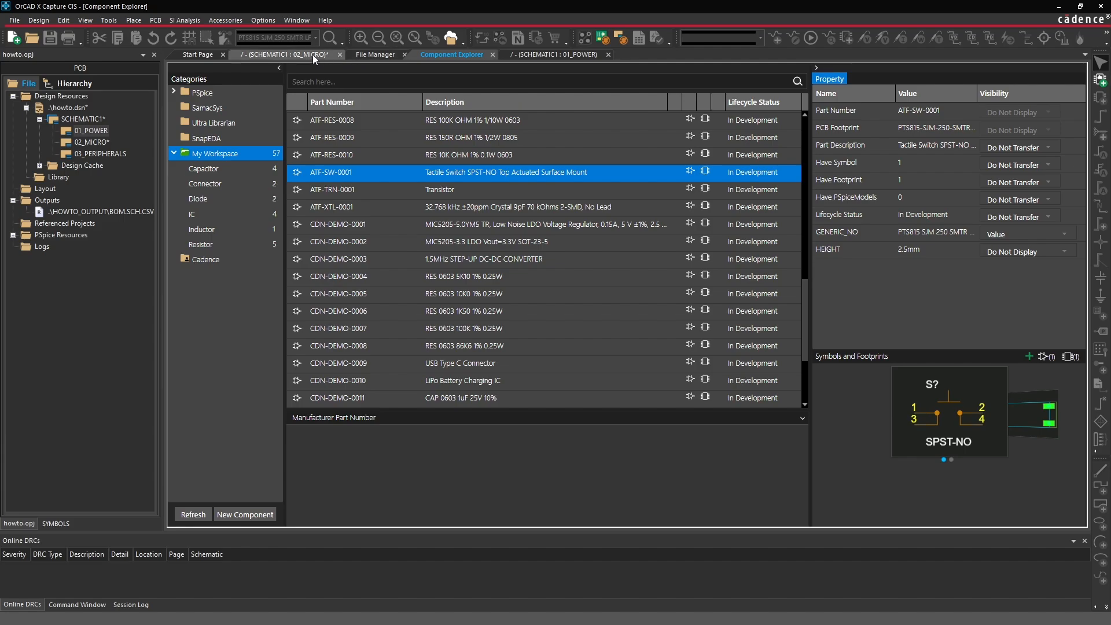
left_click(313, 56)
key("ctrl+v")
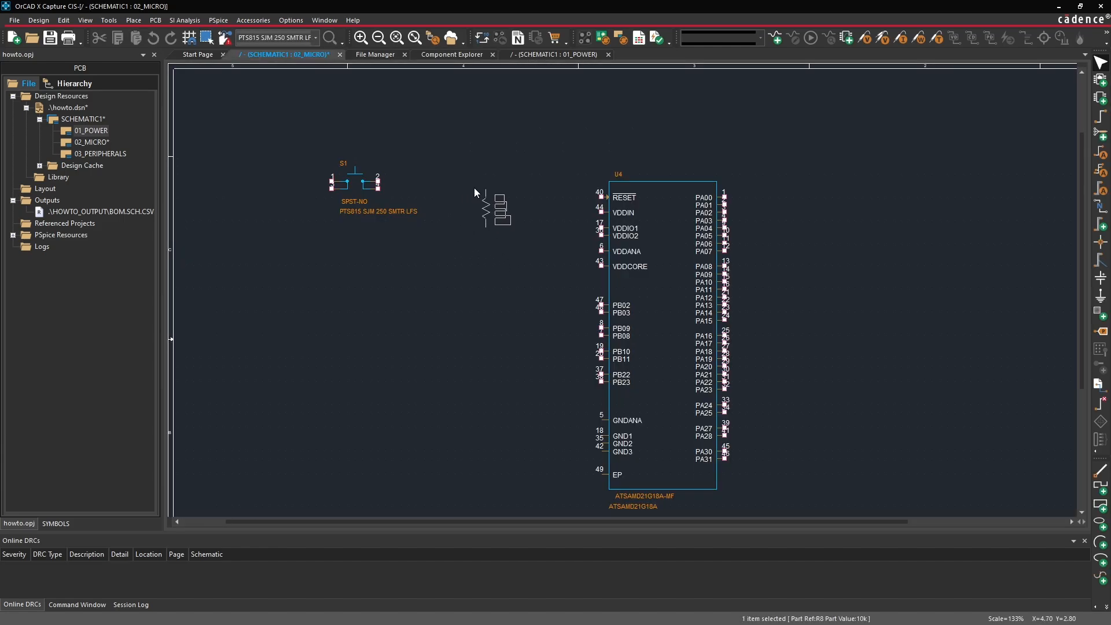
left_click(474, 188)
left_click(482, 283)
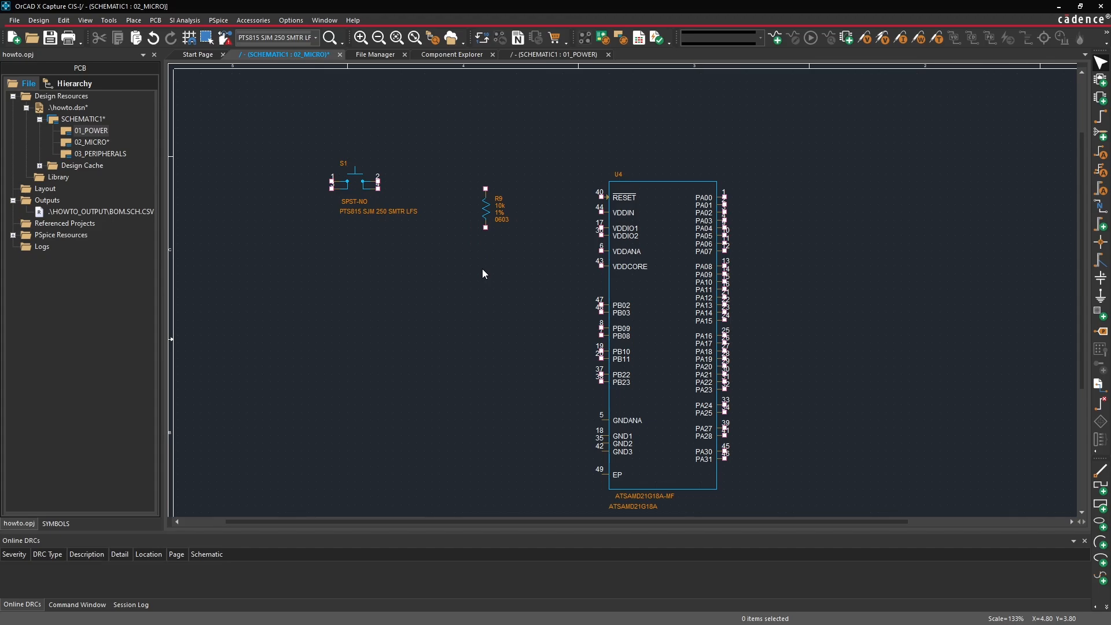
left_click_drag(487, 209, 482, 167)
left_click(482, 213)
left_click(574, 55)
left_click(451, 54)
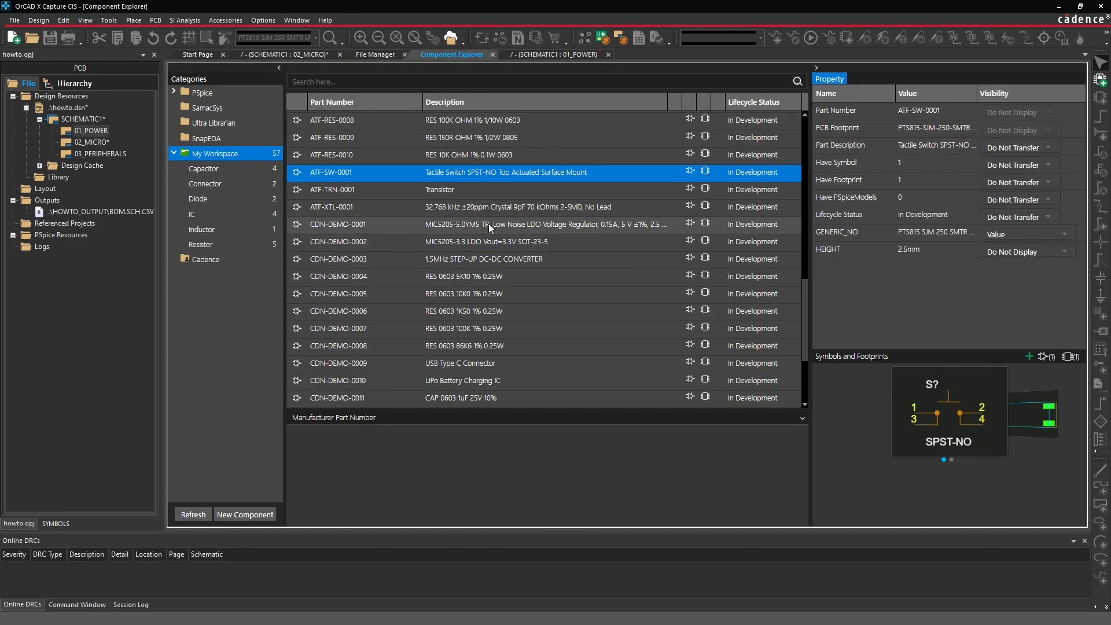
scroll(490, 224, "up", 9)
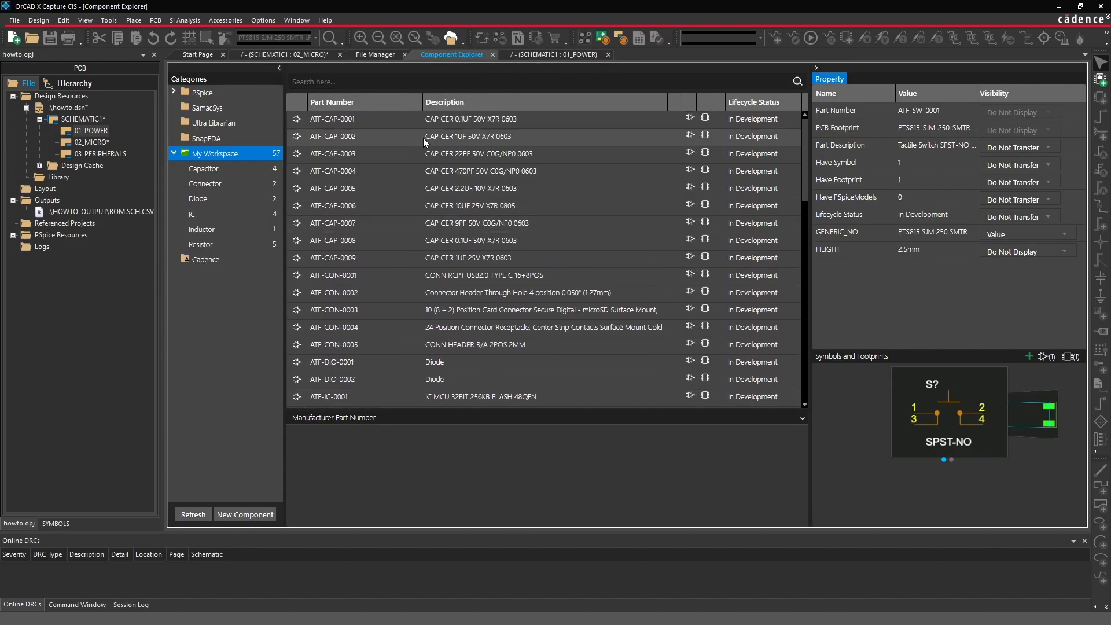
left_click(461, 119)
double_click(461, 119)
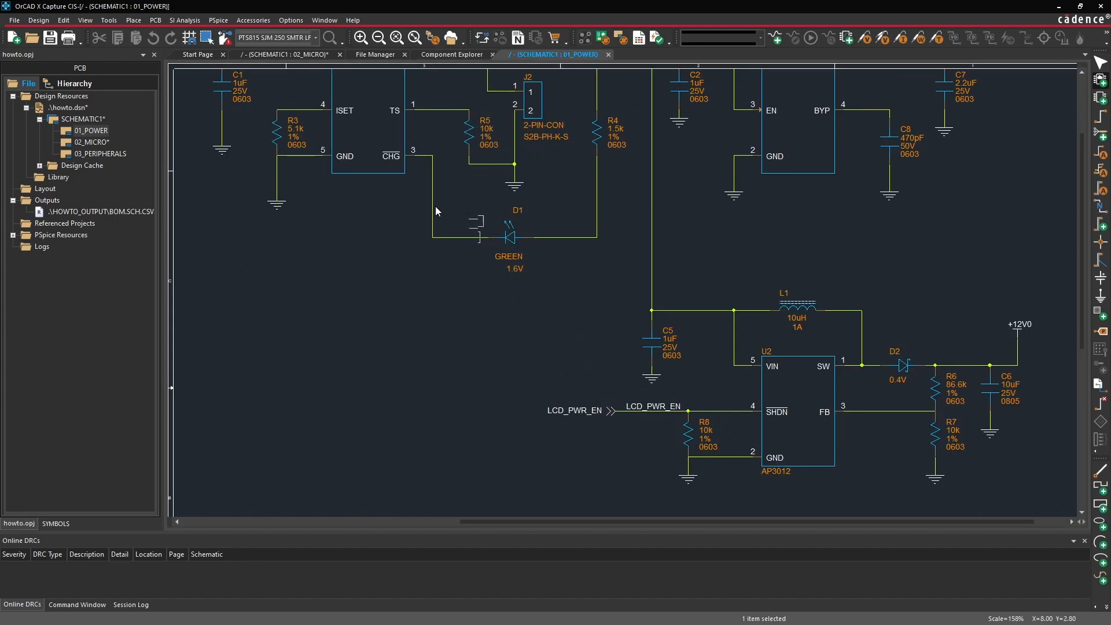
left_click(96, 144)
double_click(93, 142)
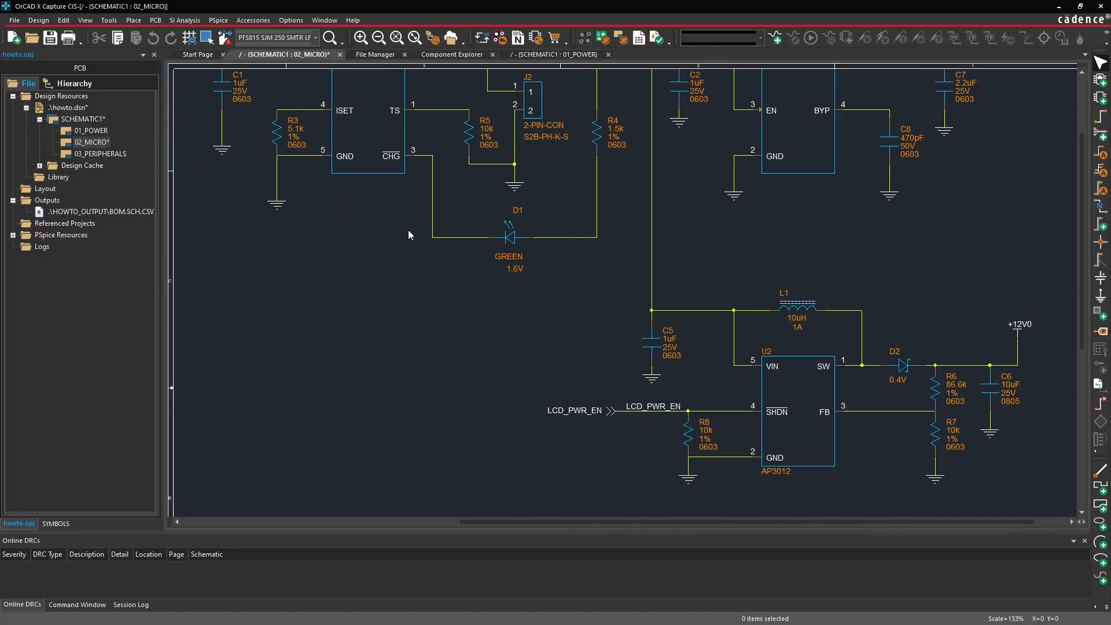
- Place the 0.1uF 50V 0603 capacitor ATF-CAP-0001 directly below resistor R9 on the 02_MICRO page
left_click(452, 55)
double_click(484, 122)
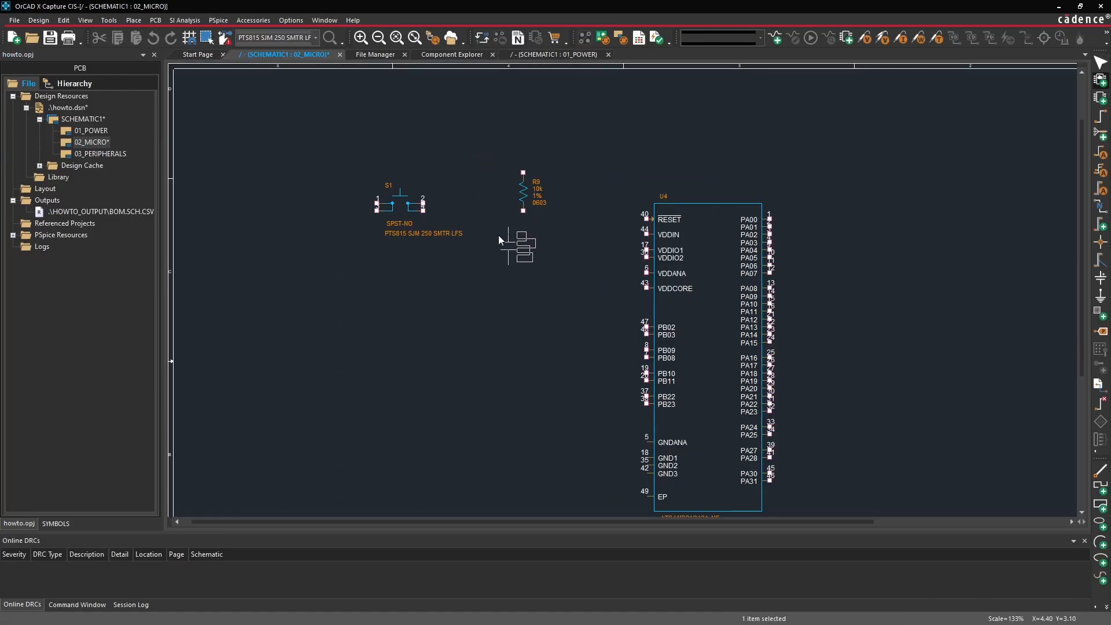
left_click(515, 224)
key("Escape")
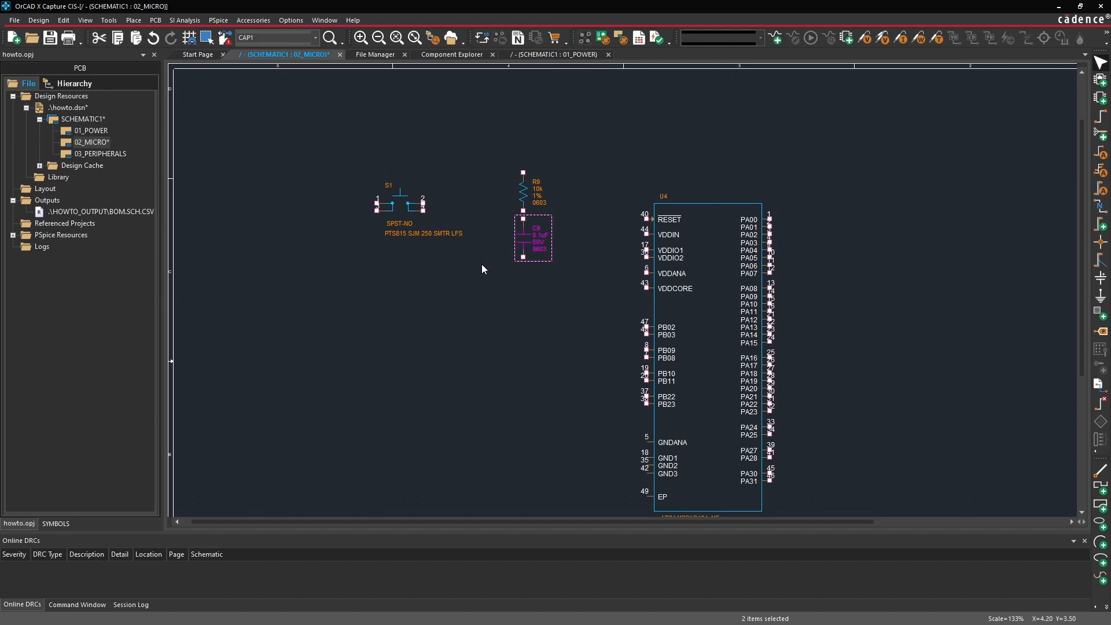
left_click(481, 264)
- Wire the microcontroller's RESET pin to the junction of R9 and C9, and tie switch pins 2 and 4 together
key("w")
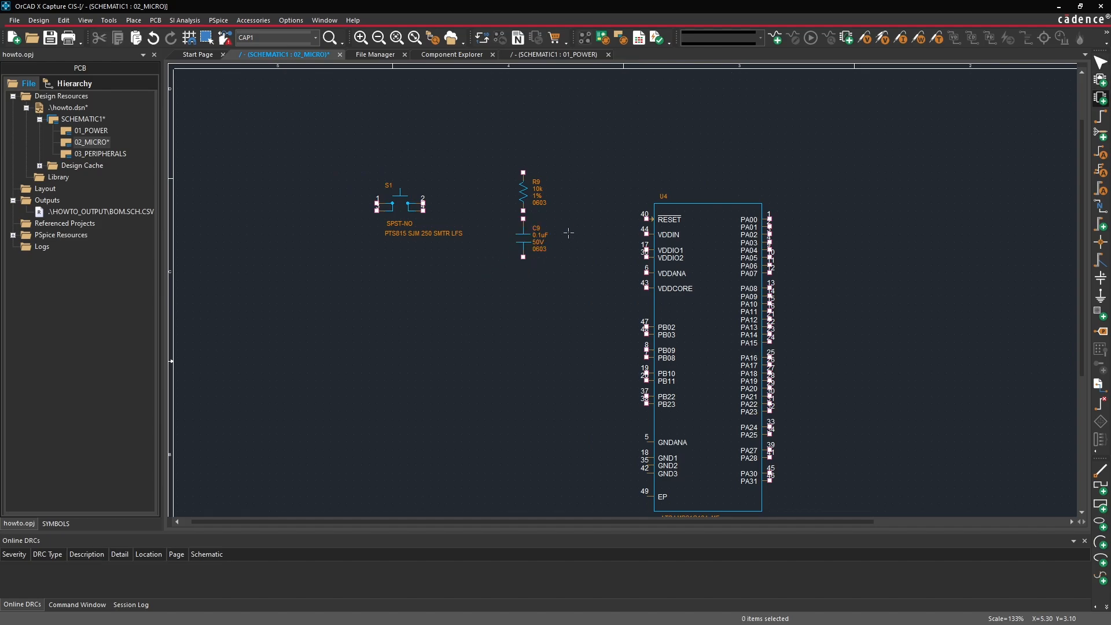
left_click(647, 219)
left_click(523, 218)
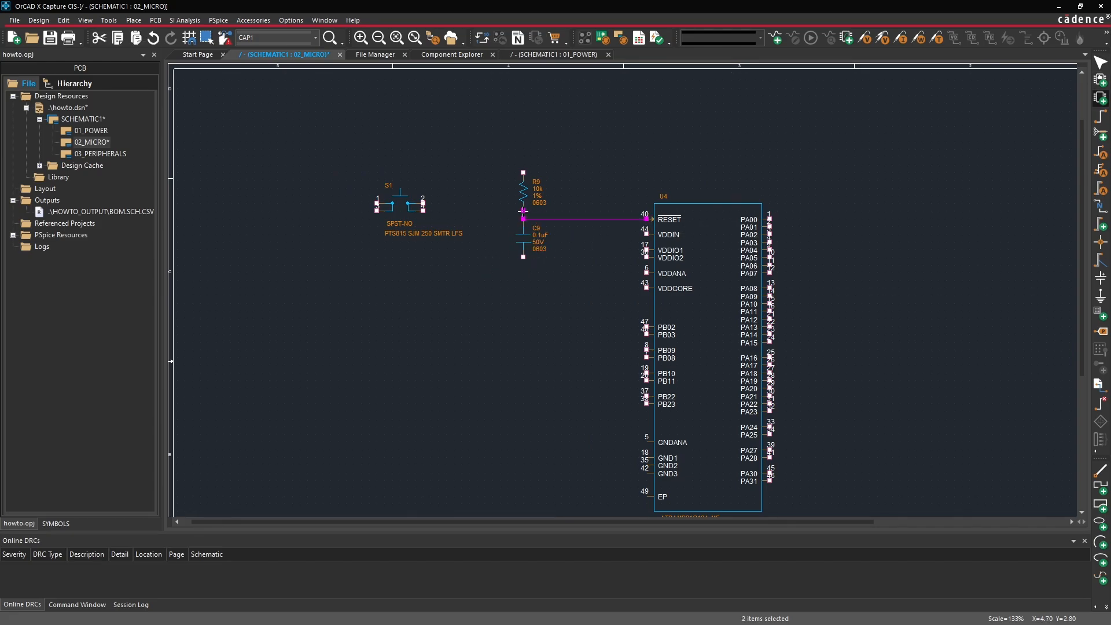
left_click(423, 211)
left_click(423, 203)
key("Escape")
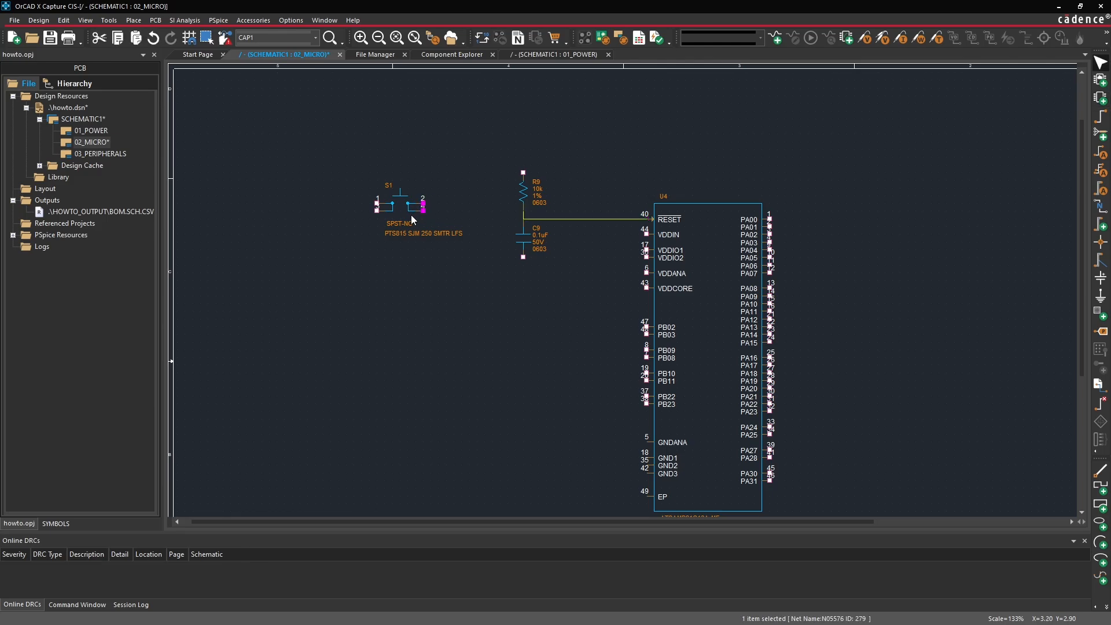
left_click(366, 259)
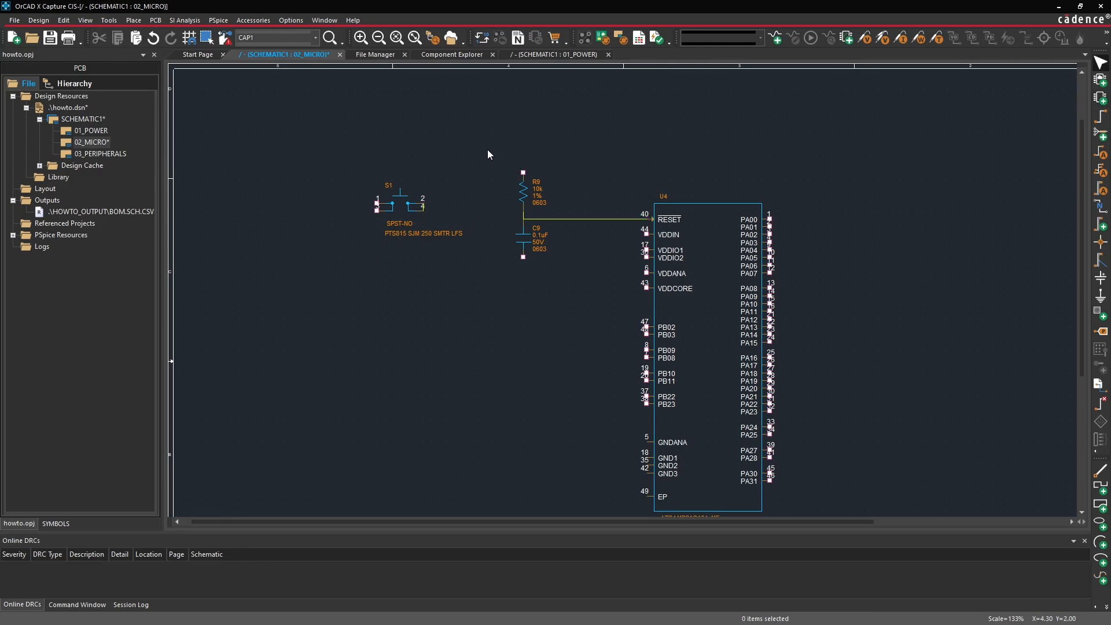
- Move R9 and C9 up, shift the vertical RESET wire away from the microcontroller, and align switch S1 with their junction
left_click_drag(487, 150, 506, 185)
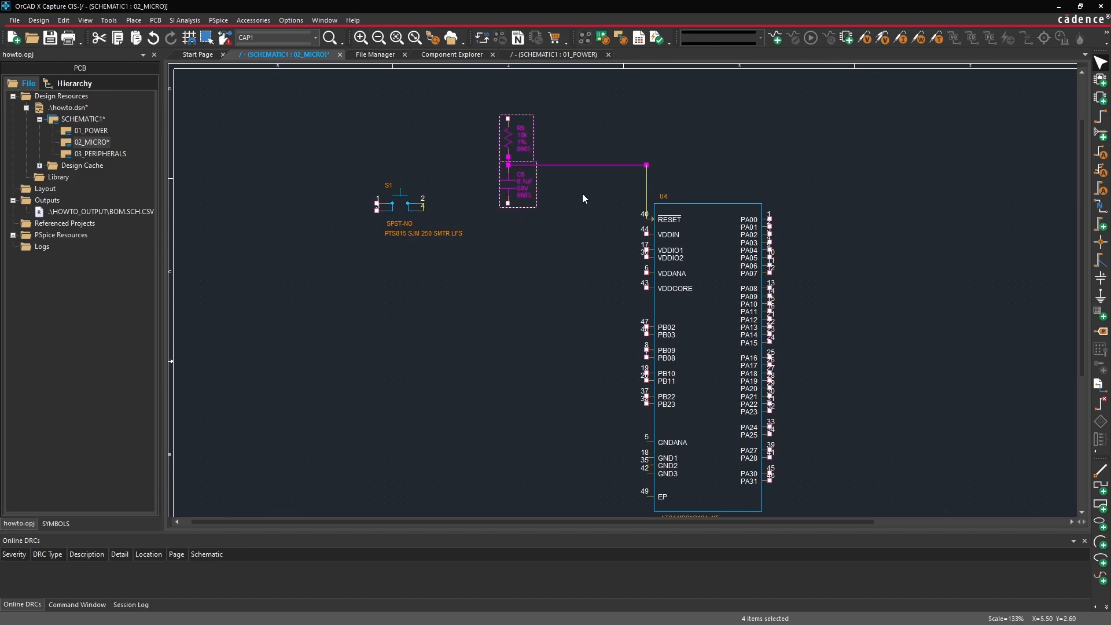
left_click(623, 189)
left_click(578, 202)
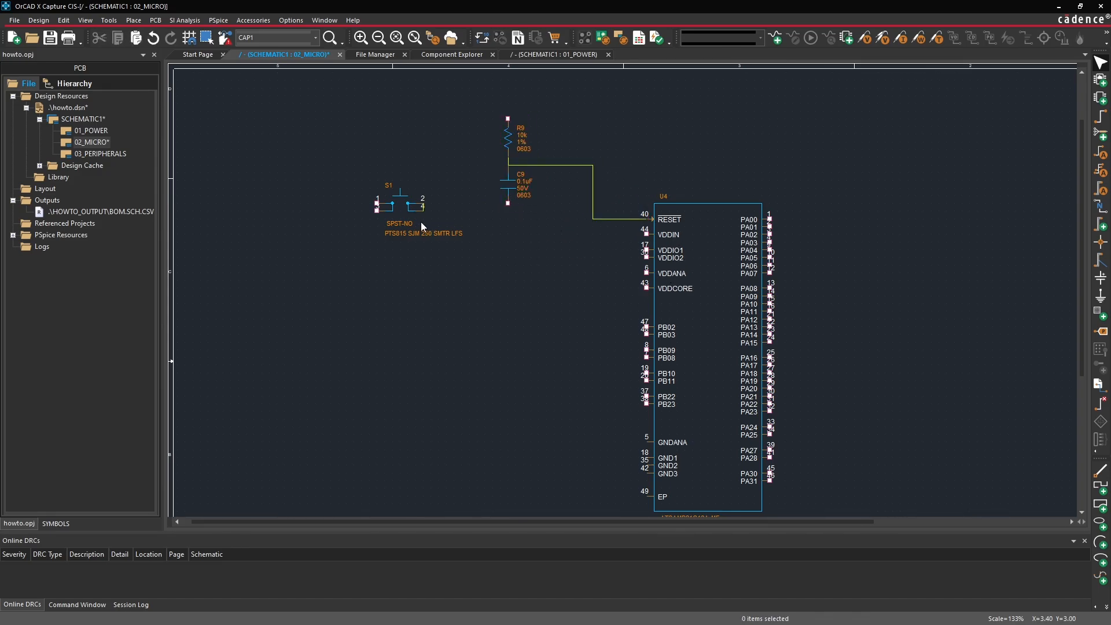
left_click_drag(438, 234, 398, 167)
- Wire pin 2 of switch S1 to the junction between R9 and C9
key("w")
left_click(431, 165)
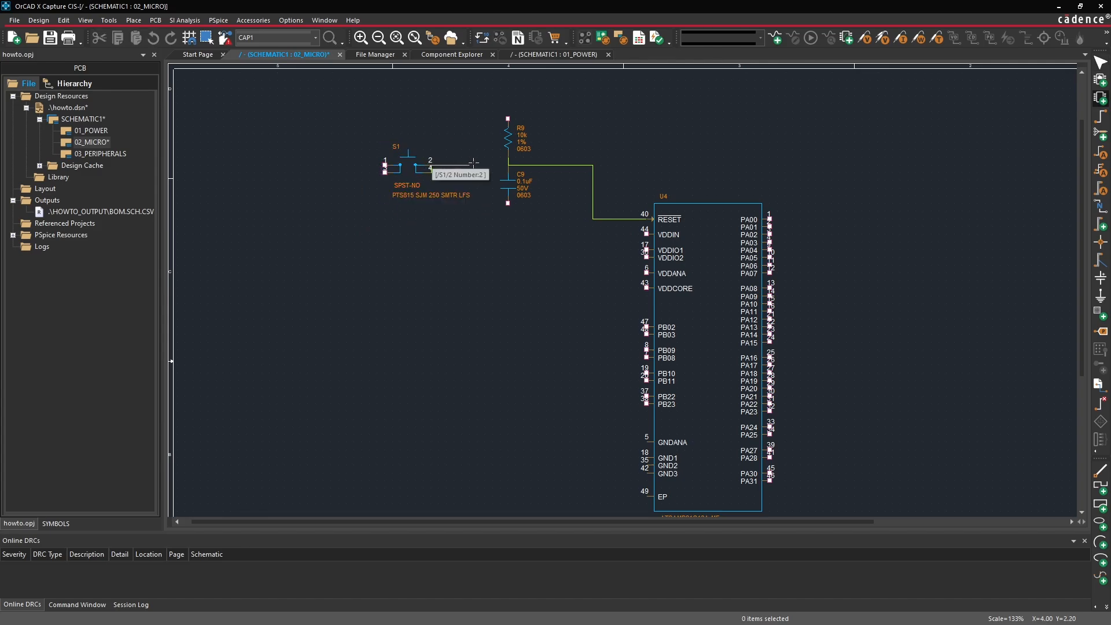
left_click(508, 165)
key("Escape")
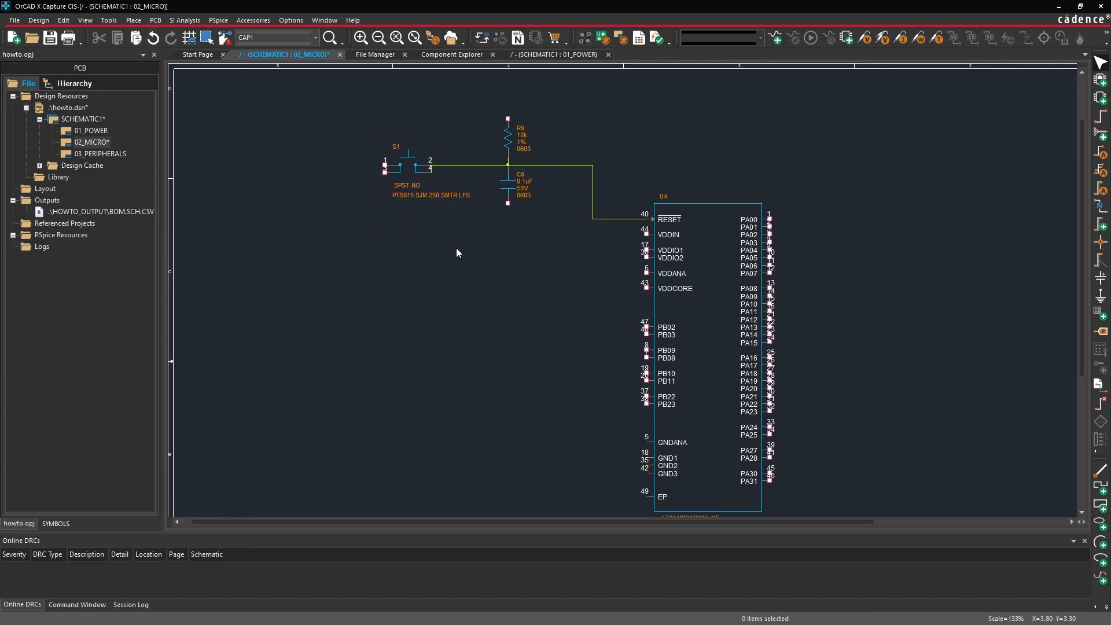
scroll(442, 116, "up", 2)
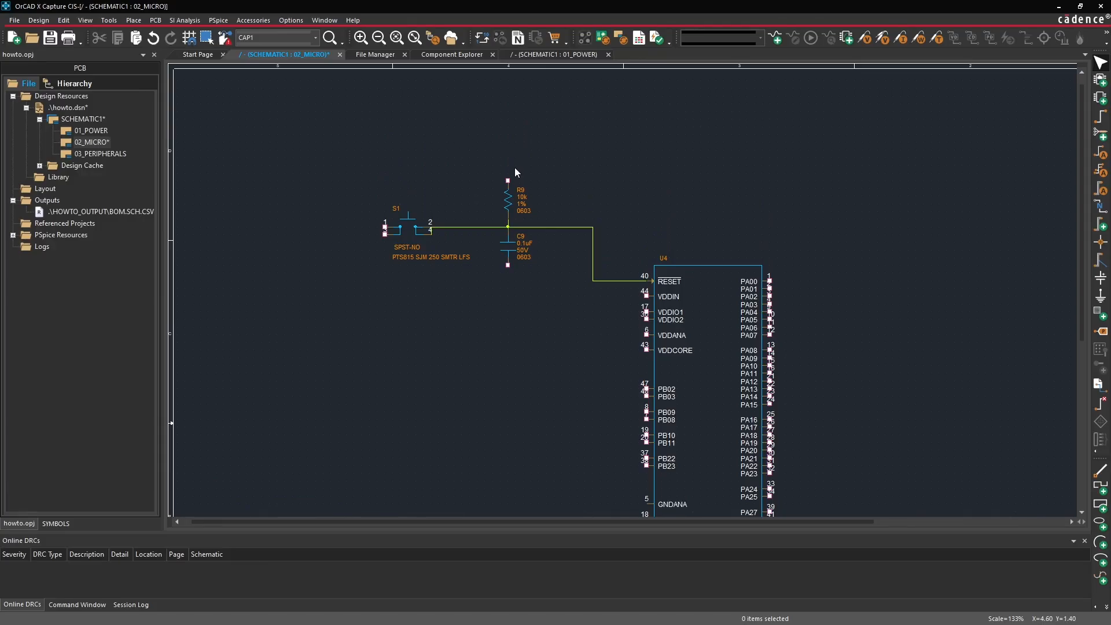
- Copy the +3V3 power symbol from the 01_POWER page and place it above resistor R9 on the 02_MICRO page
double_click(103, 132)
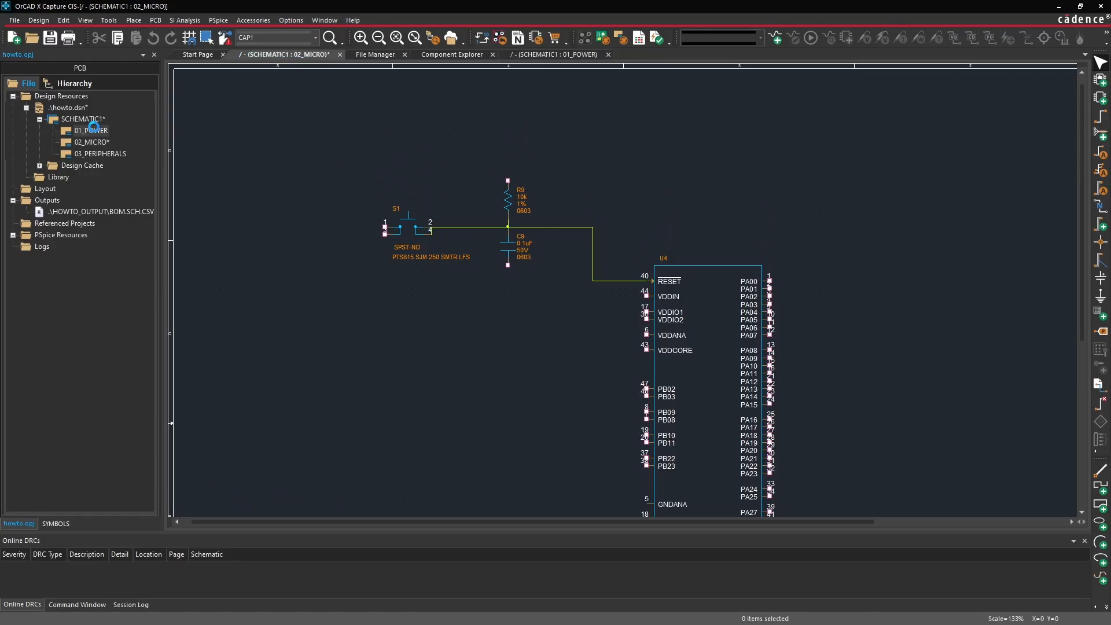
left_click(1008, 124)
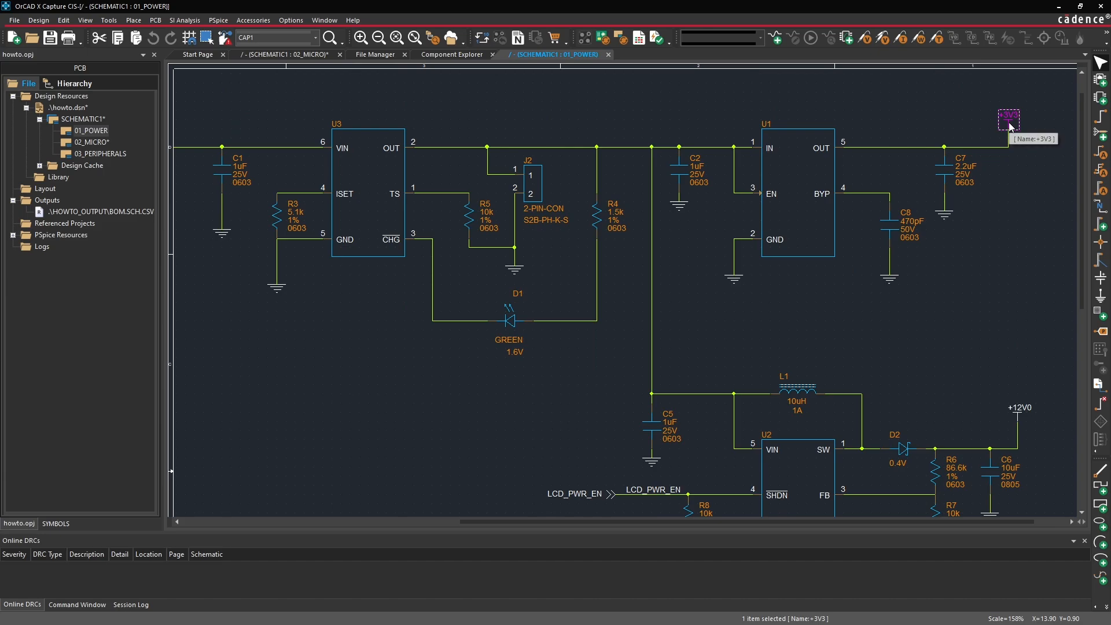
left_click(1018, 219)
double_click(91, 141)
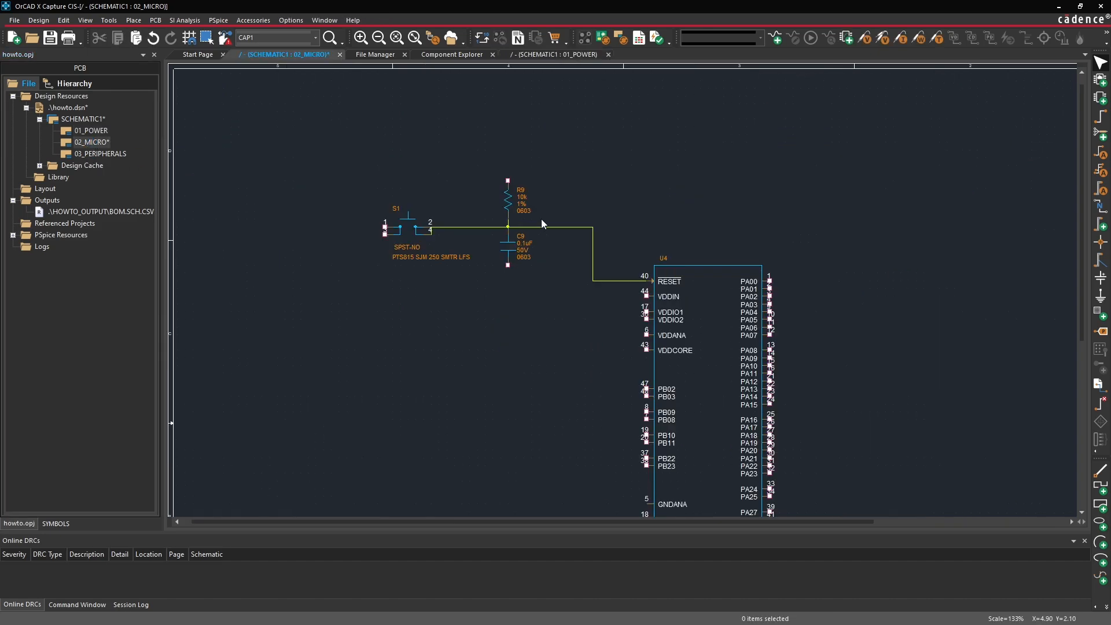
key("ctrl+v")
left_click(491, 156)
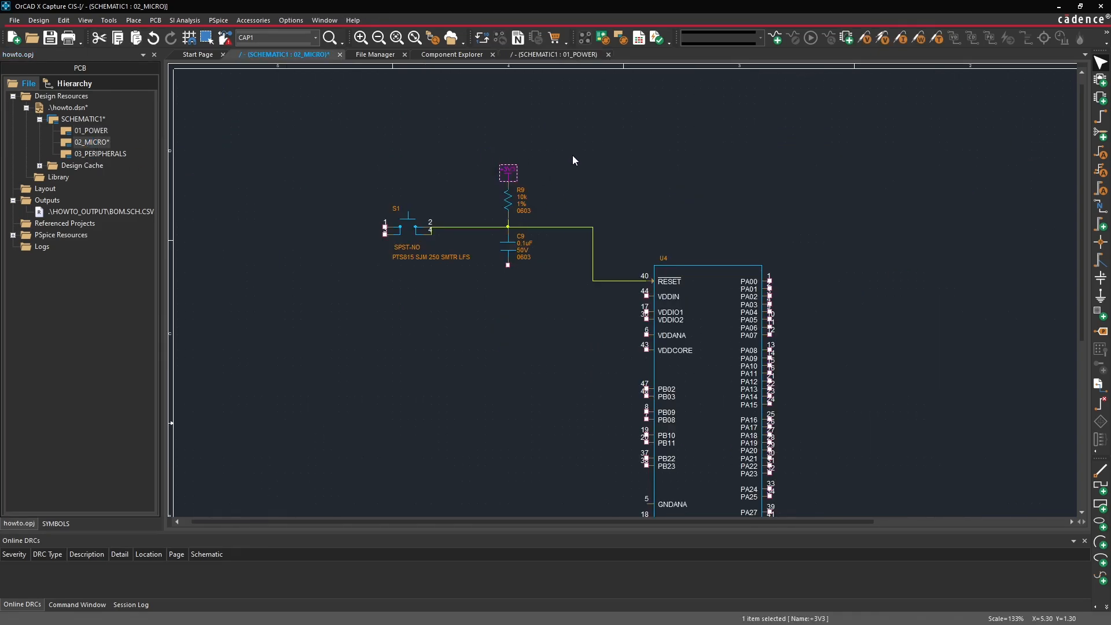
left_click(605, 169)
- Copy a GND symbol from the 01_POWER page and place it below capacitor C9 on the 02_MICRO page
double_click(90, 131)
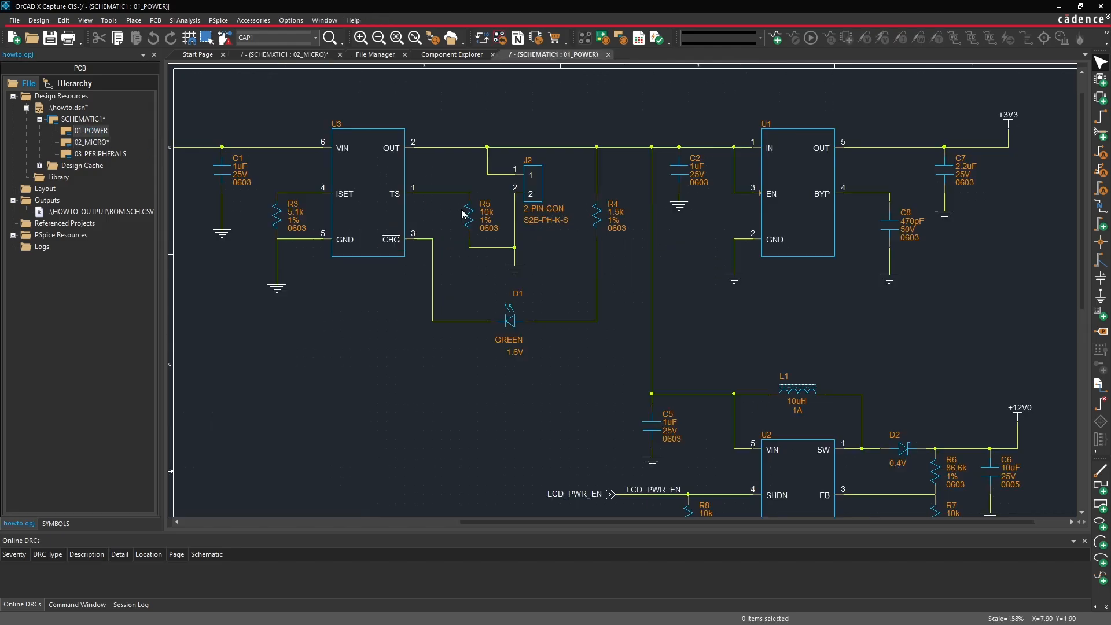
left_click(889, 278)
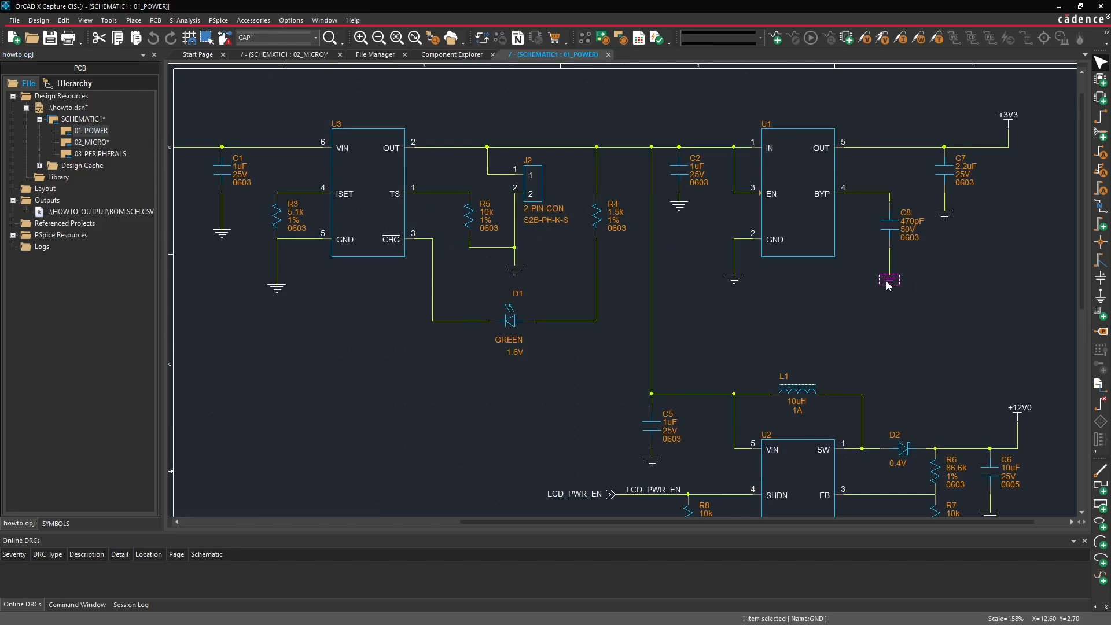
left_click(102, 143)
double_click(102, 143)
key("ctrl+v")
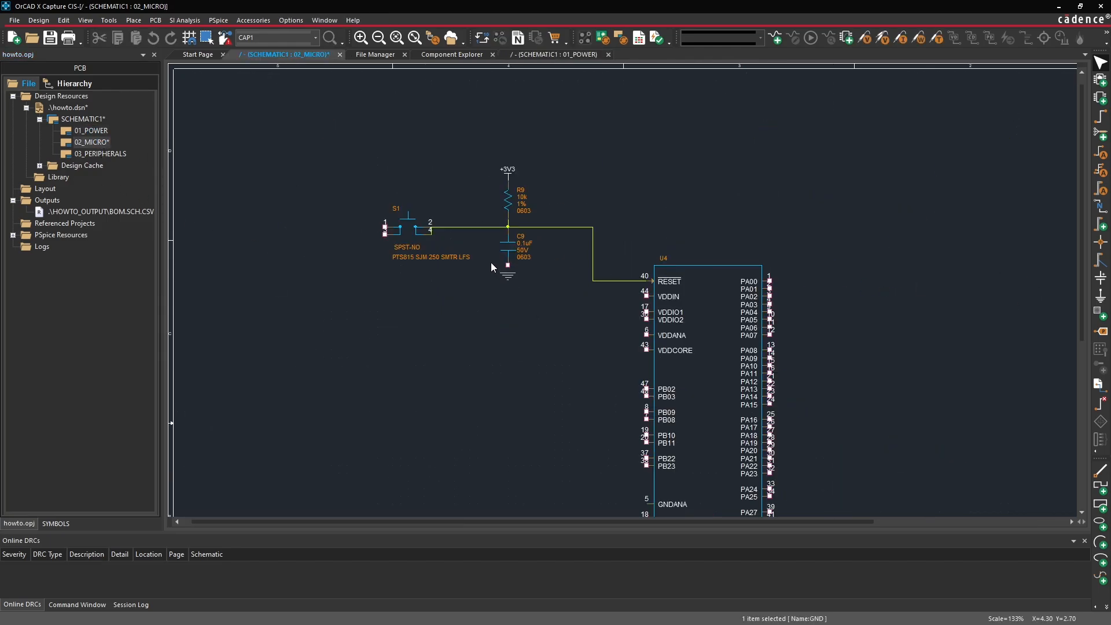
left_click(492, 256)
left_click(501, 303)
- Wire pins 1 and 3 of switch S1 together and to the ground connection beneath C9
mouse_move(504, 269)
left_mouse_down()
mouse_move(506, 284)
mouse_move(422, 273)
mouse_move(358, 231)
mouse_move(385, 230)
left_mouse_up()
left_click(489, 288)
key("w")
left_click(340, 297)
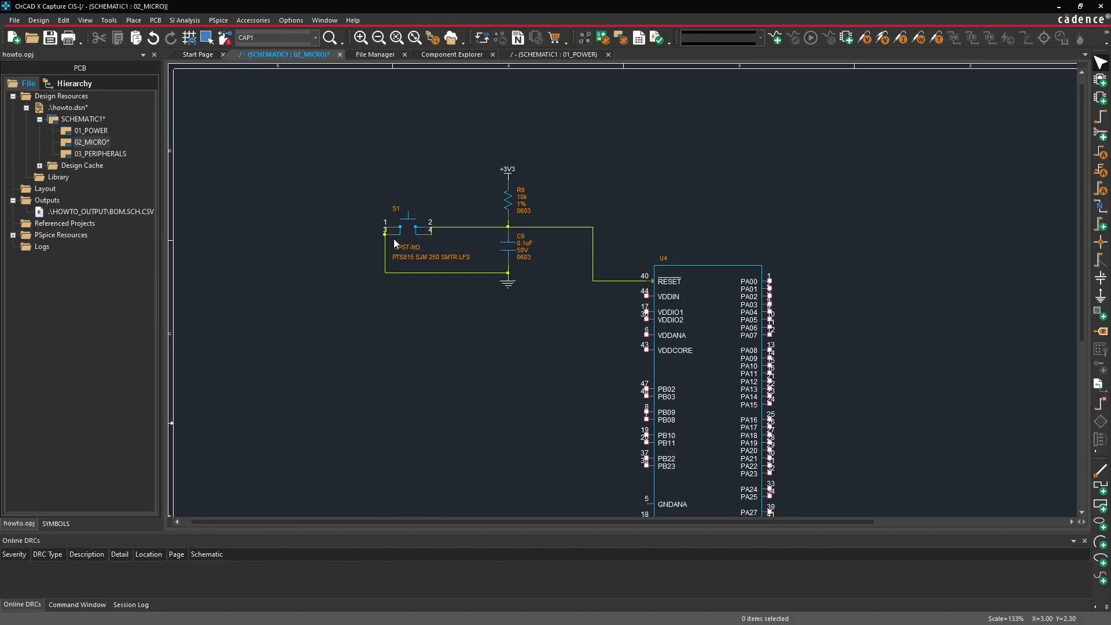
- Wire the microcontroller's VDDANA pin to VDDIN and extend the VDDIN wire left to below switch S1
scroll(494, 340, "down", 2)
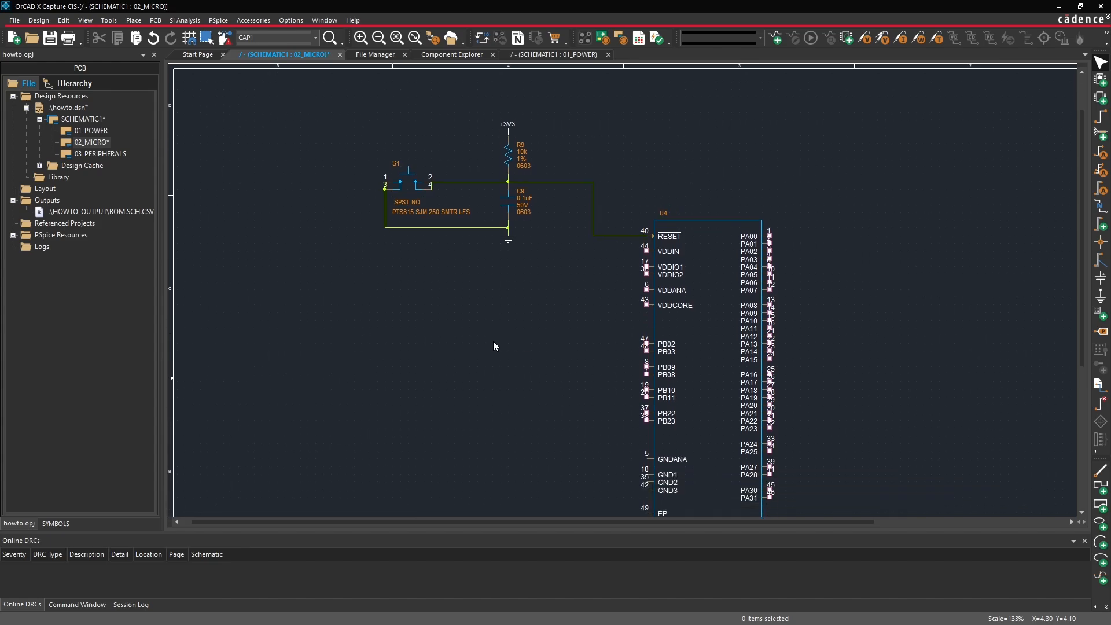
scroll(493, 346, "down", 1)
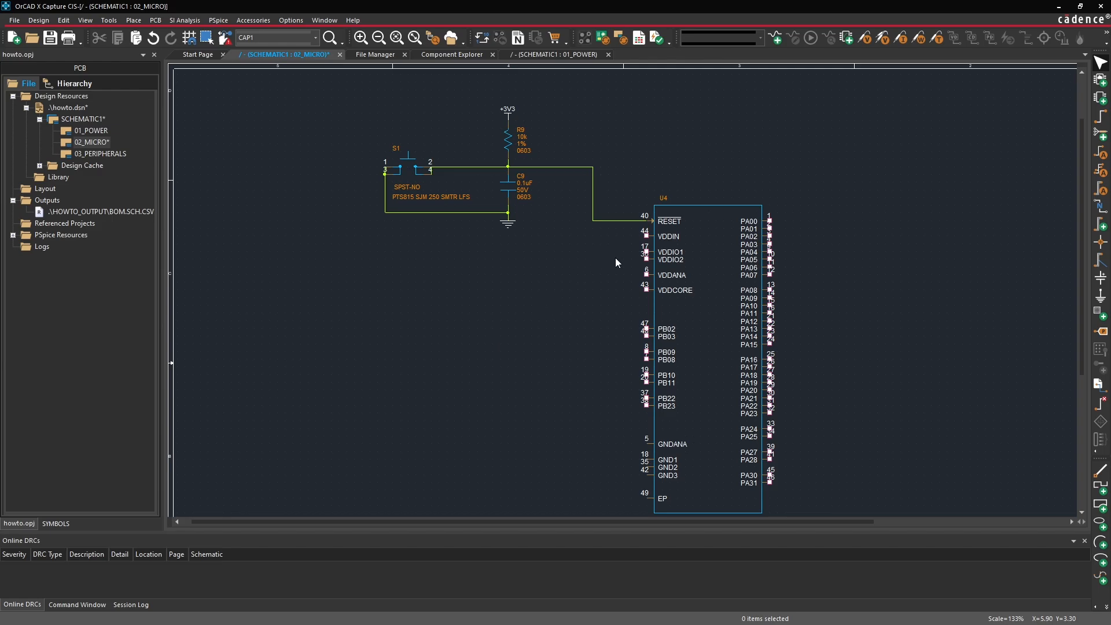
key("w")
left_click(646, 274)
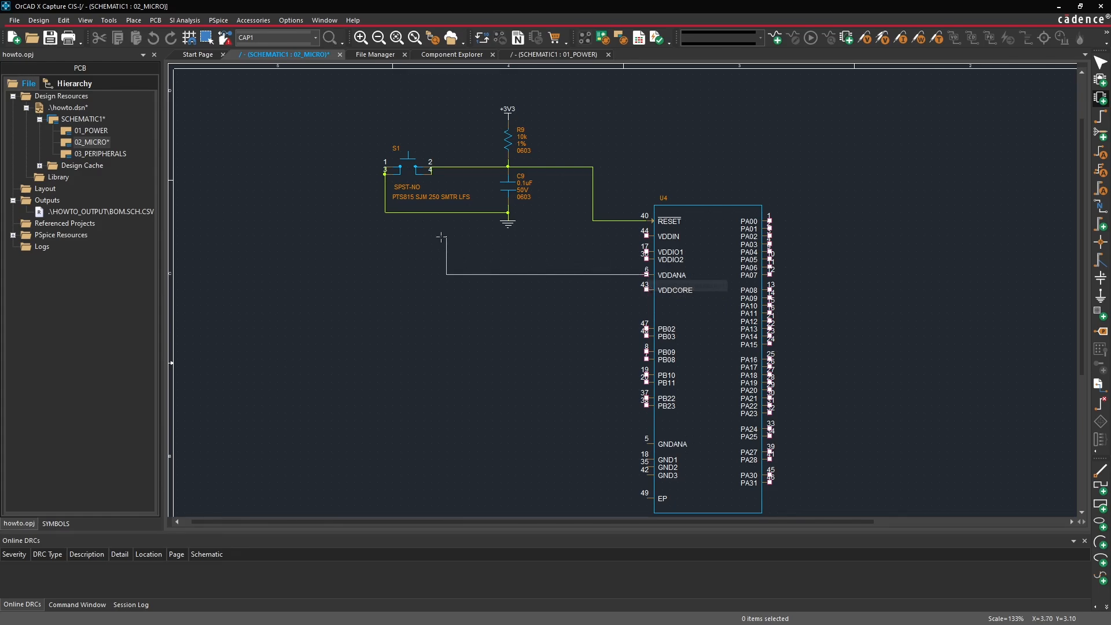
left_click(616, 235)
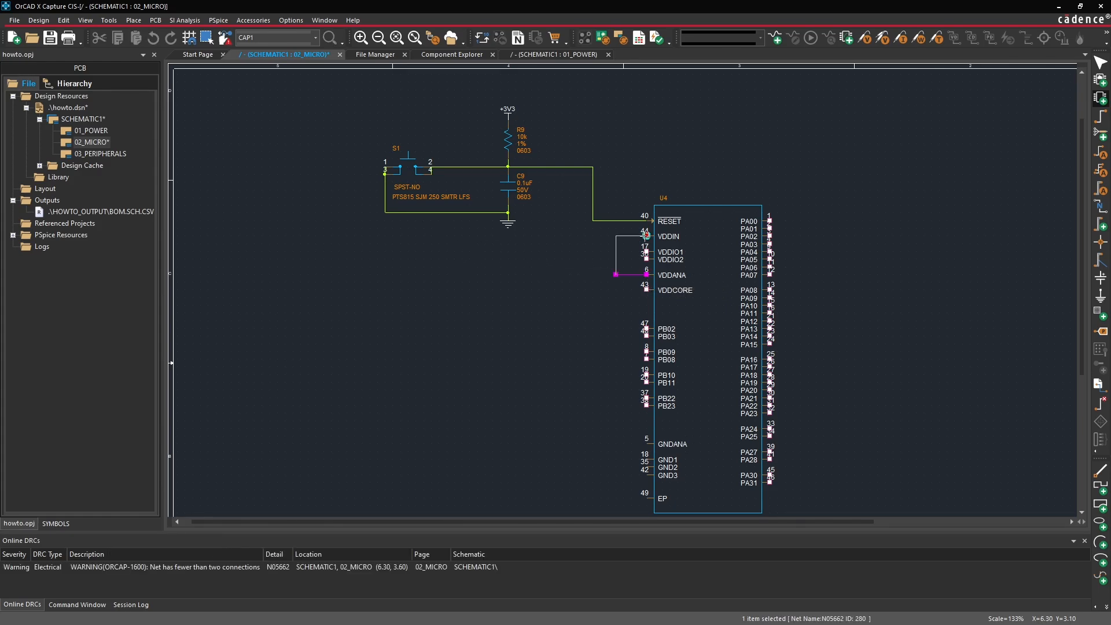
double_click(346, 236)
key("Escape")
- Place a copy of the +3V3 power symbol on the open end of the VDDIN wire
left_click(388, 272)
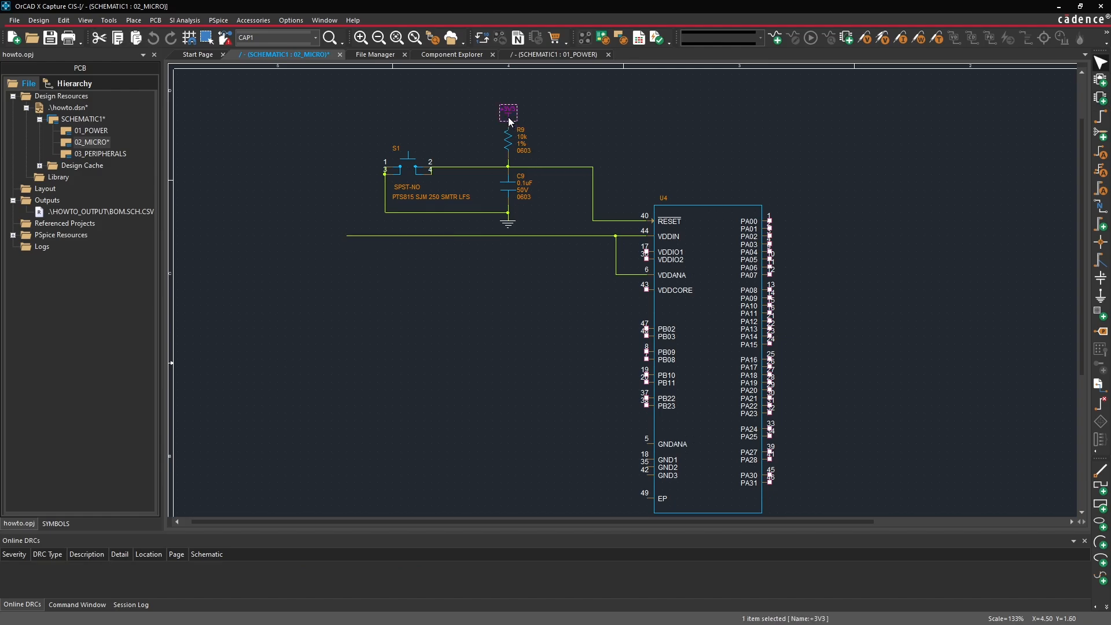
left_click_drag(508, 117, 330, 211, "ctrl")
left_click(431, 308)
- Wire the microcontroller's VDDIO2 and VDDIO1 pins to the vertical wire joining VDDIN and VDDANA
key("w")
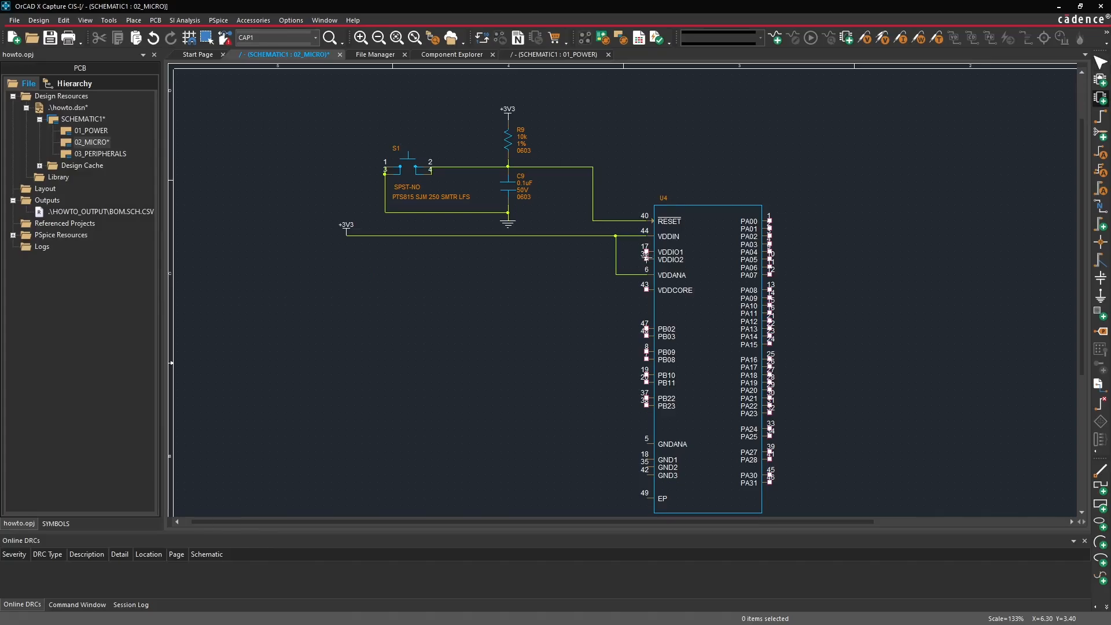
left_click(647, 258)
left_click(615, 259)
left_click(646, 252)
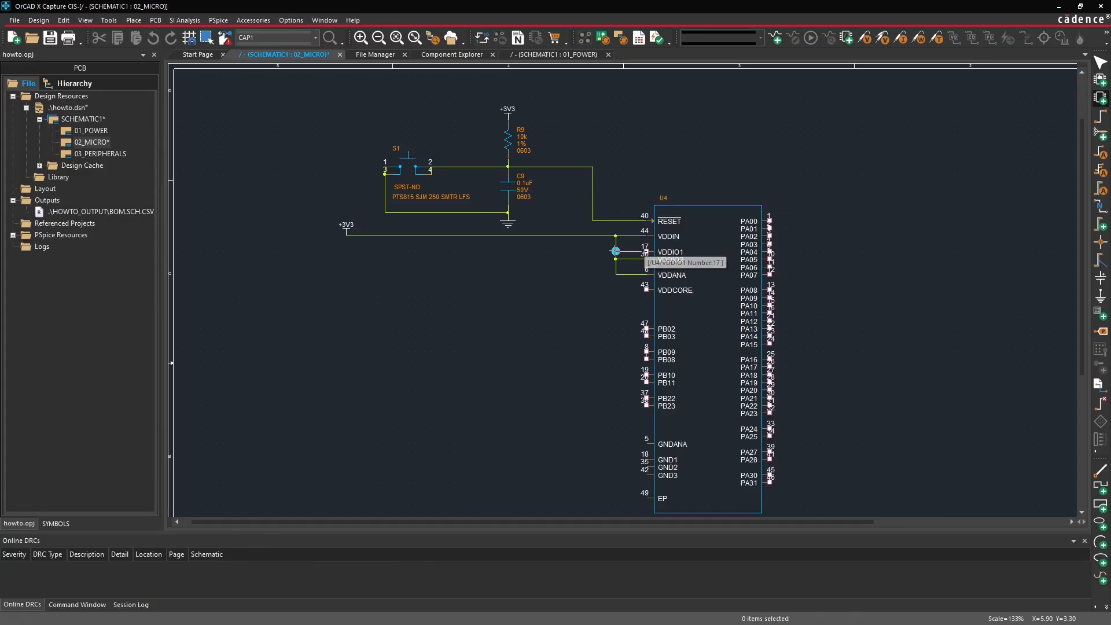
left_click(615, 252)
key("Escape")
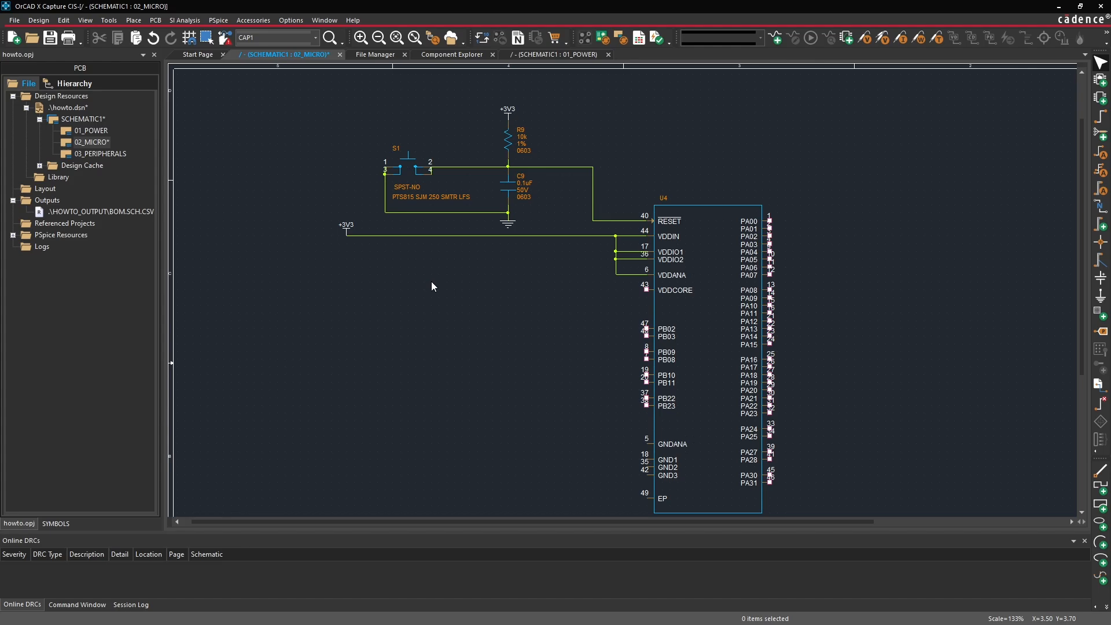
- Place four copies of the 0.1uF 50V 0603 capacitor in an evenly spaced row under the +3V3 wire
key("ctrl+v")
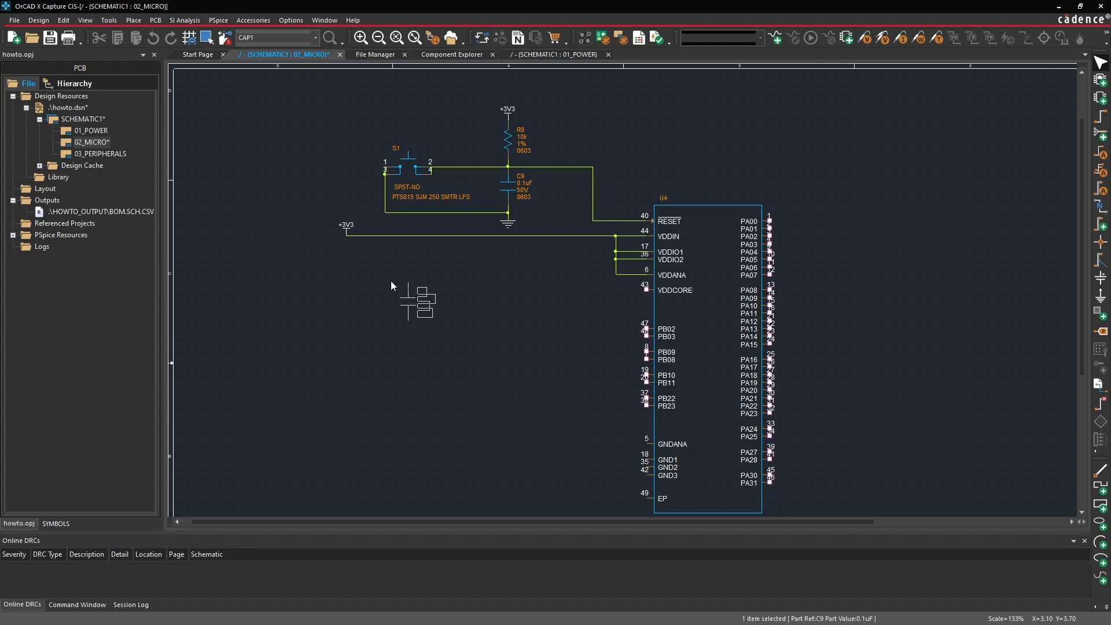
left_click(341, 245)
left_click_drag(341, 245, 378, 241)
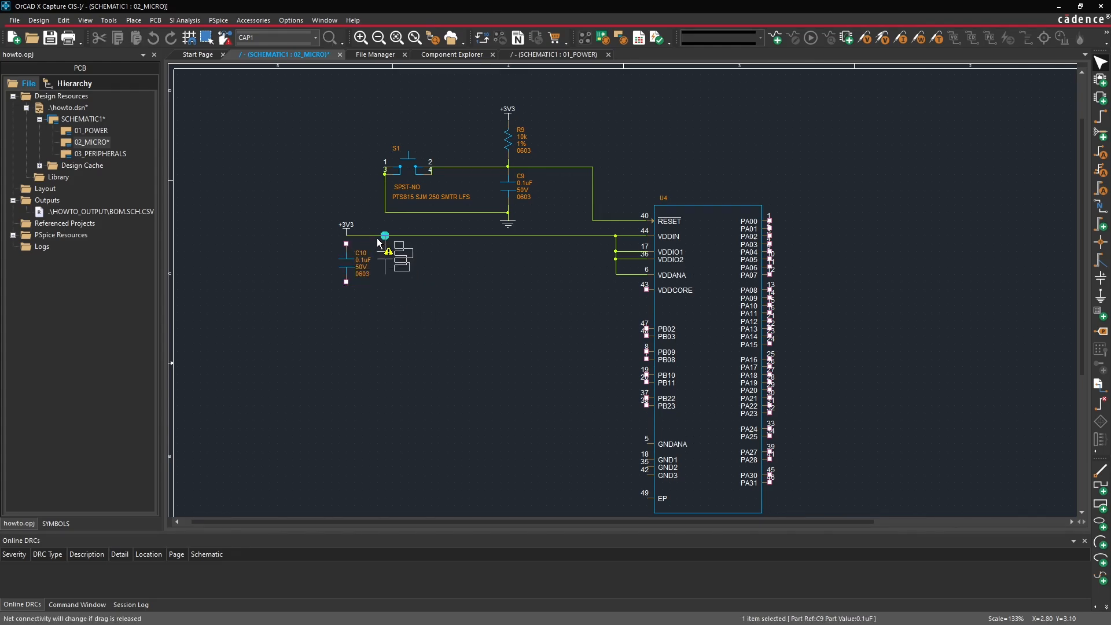
left_click(378, 242)
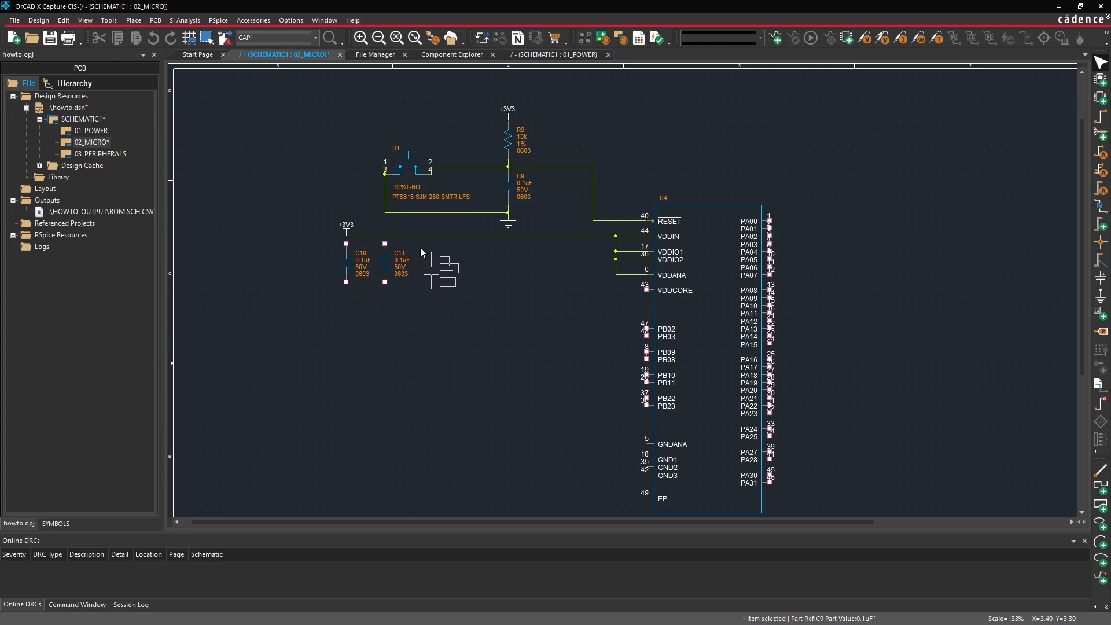
left_click(419, 244)
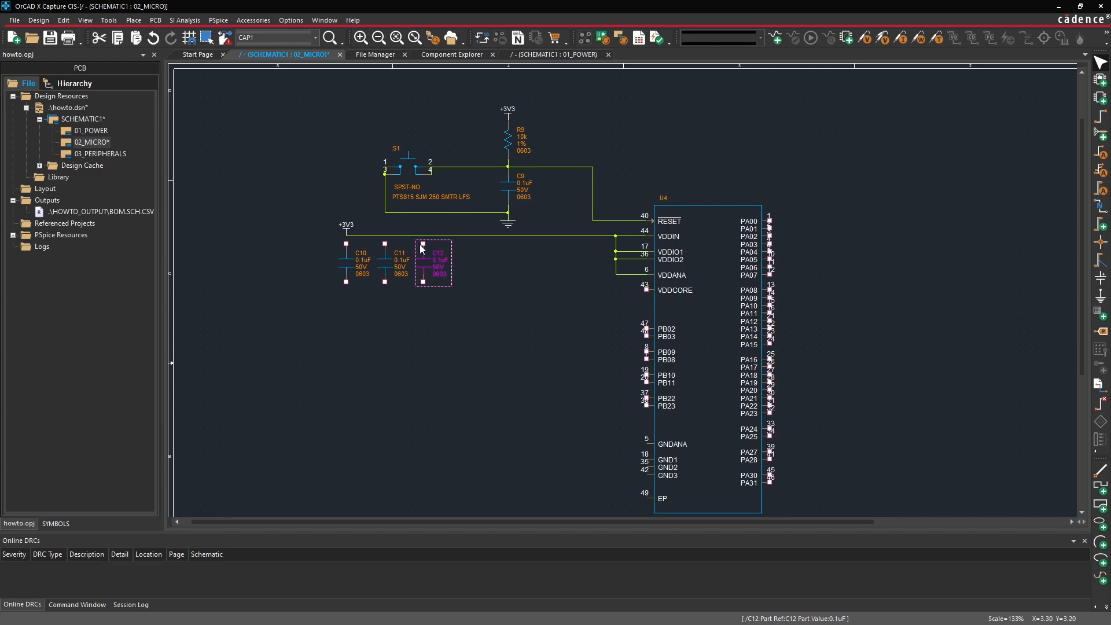
left_click(452, 244)
left_click(471, 314)
- Check the reference designators of the four copied capacitors
scroll(374, 273, "up", 1, "ctrl")
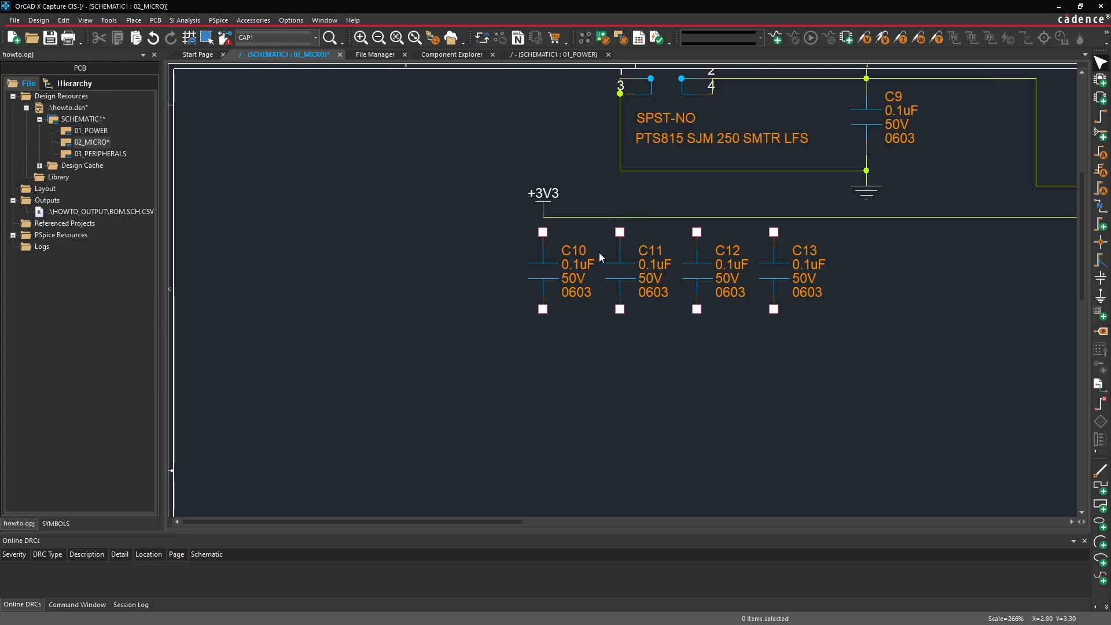
left_click(579, 252)
left_click(653, 253)
left_click(724, 250)
left_click(801, 255)
left_click(896, 340)
- Wire the upper pins of capacitors C10, C11, C12 and C13 to the +3V3 wire
key("w")
left_click(543, 232)
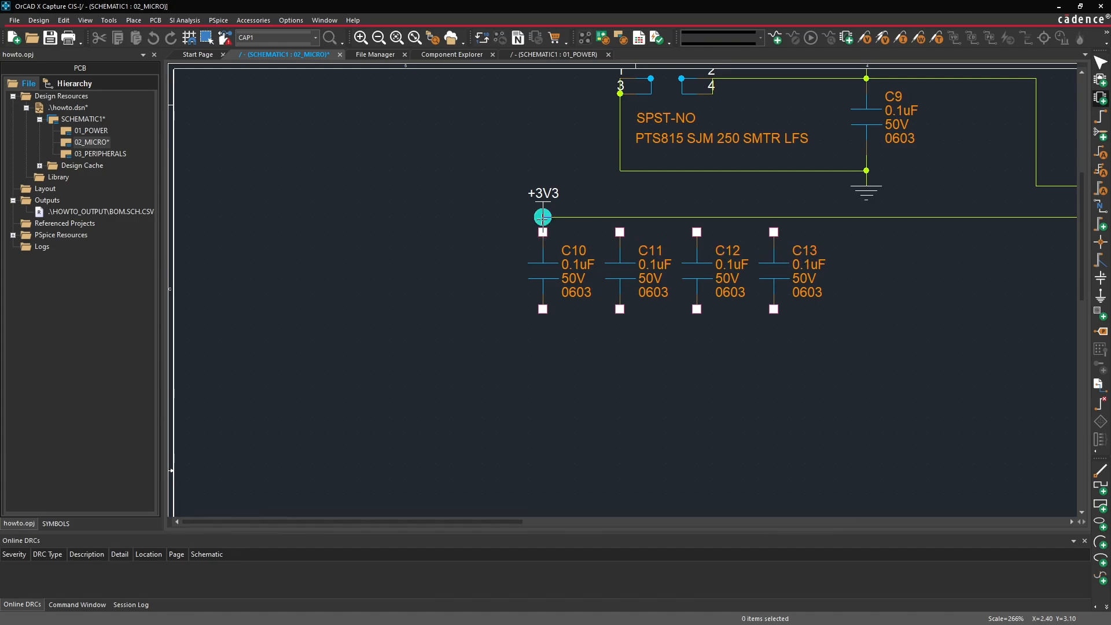
left_click(543, 217)
left_click(620, 217)
left_click(619, 232)
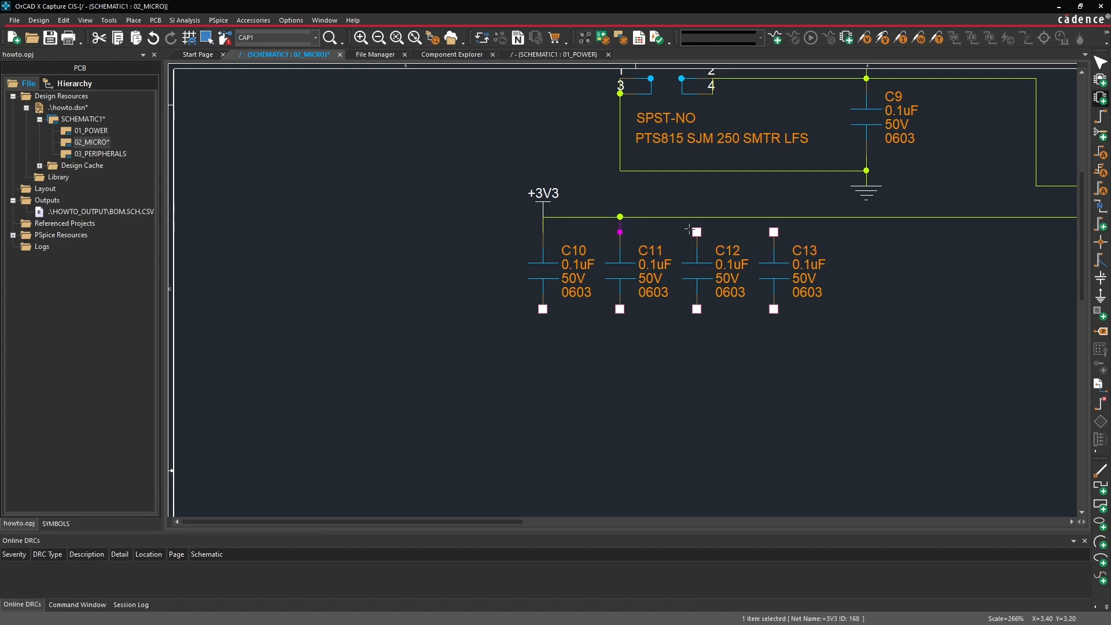
left_click(697, 232)
left_click(697, 217)
left_click(774, 232)
left_click(774, 217)
key("Escape")
- Copy the GND symbol under C9, place it below C10 and wire it to C10's lower pin
left_click(866, 186)
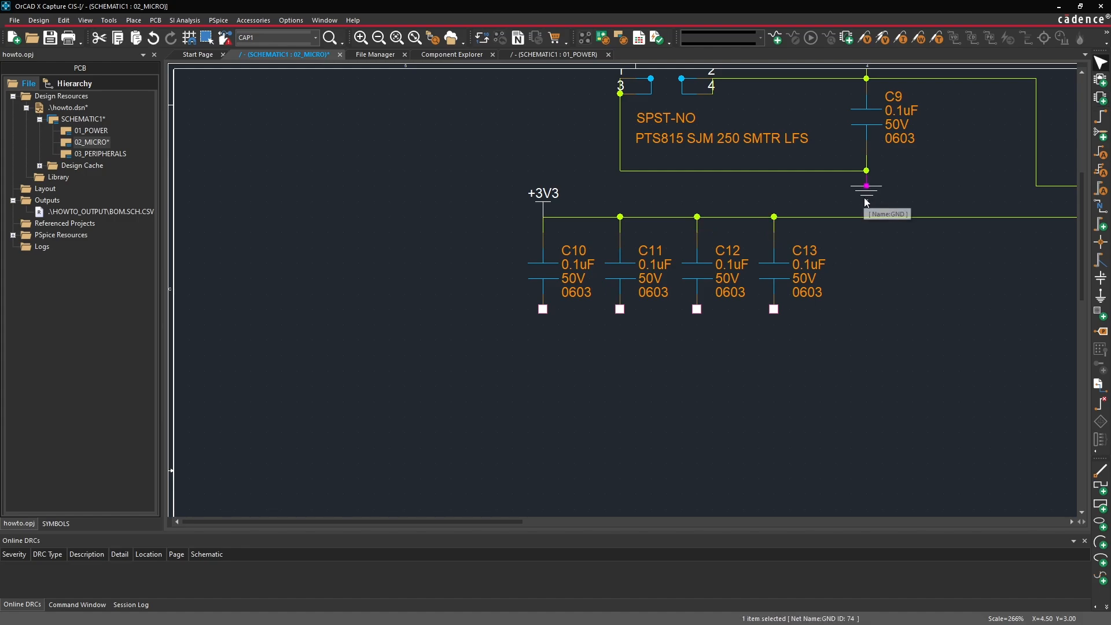
key("ctrl+c")
key("ctrl+v")
left_click(515, 312)
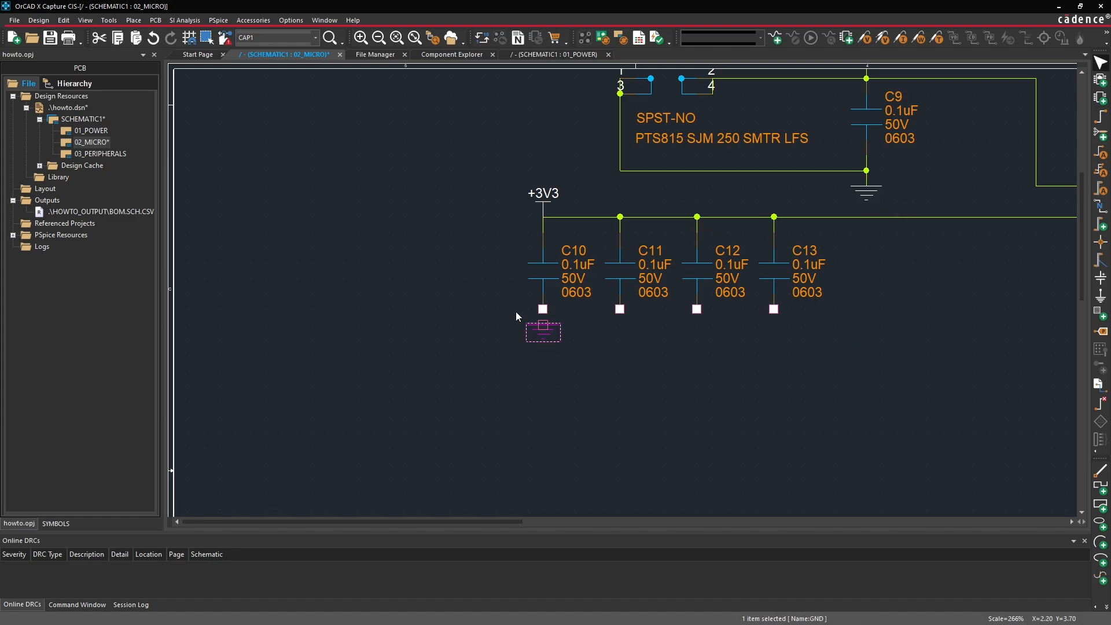
left_click(563, 360)
key("w")
left_click(543, 324)
left_click(543, 309)
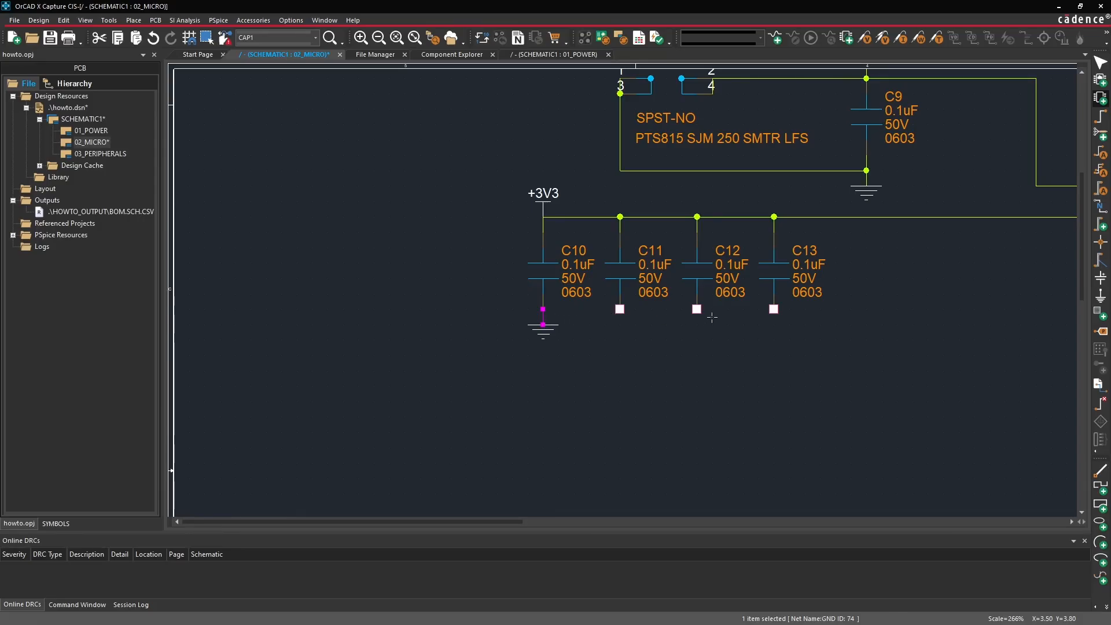
- Wire the lower pins of C13, C12 and C11 to the ground connection at C10
left_click(774, 309)
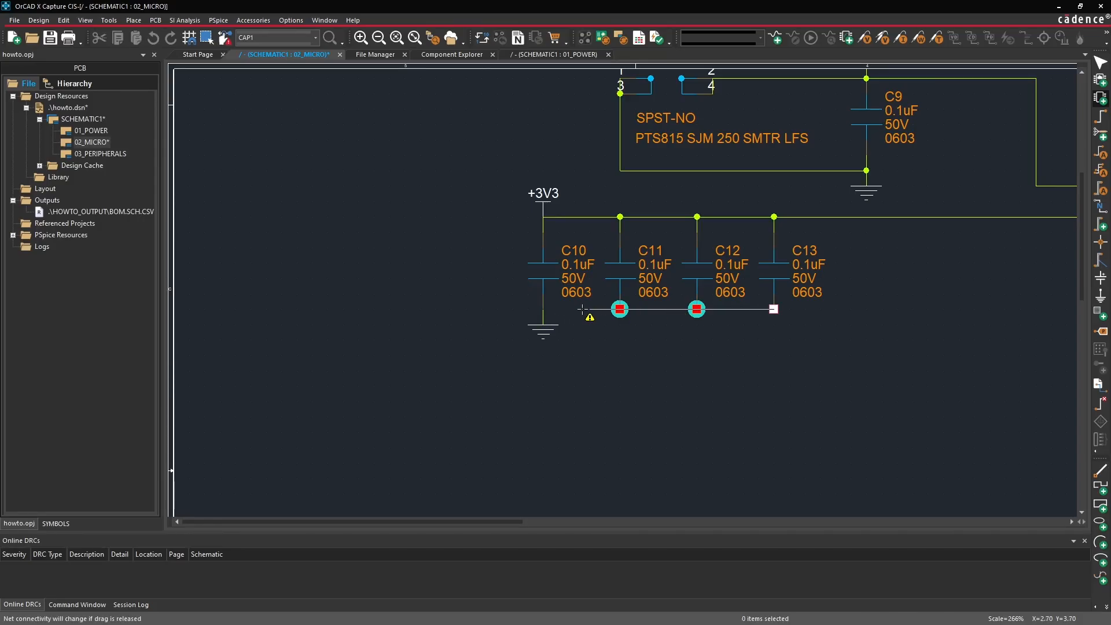
left_click(542, 309)
key("Escape")
left_click(714, 385)
- Shift the GND symbol under C10 and the capacitors' common ground wire slightly down
scroll(714, 385, "down", 2, "ctrl")
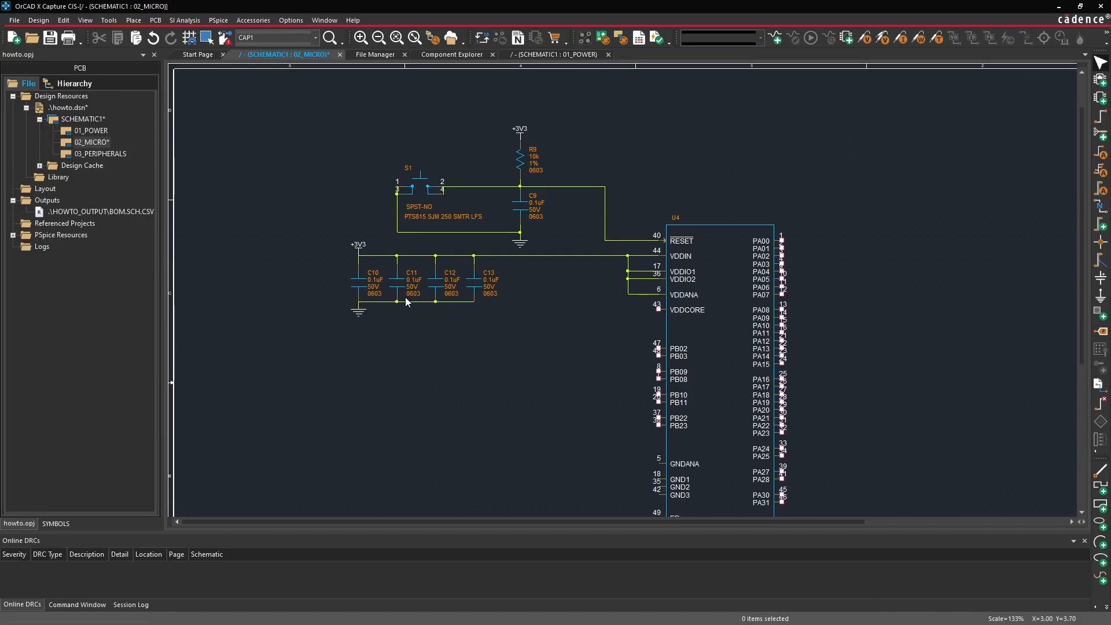
left_click(359, 316)
left_click(359, 318)
left_click_drag(357, 317, 458, 307)
left_click(482, 311)
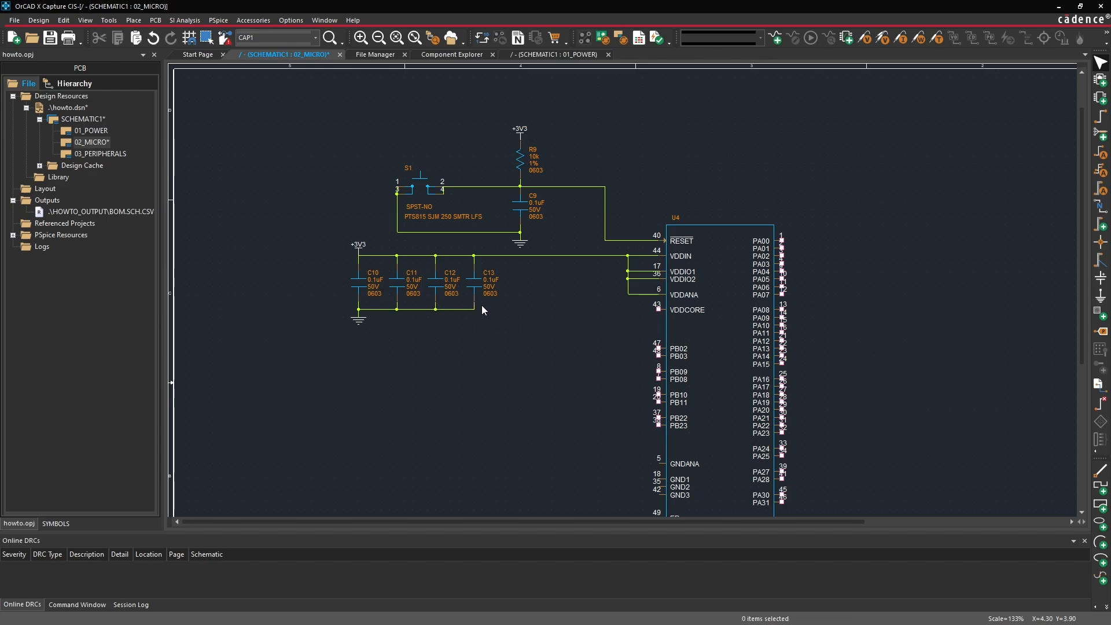
- Save the design
left_click(64, 21)
left_click(526, 345)
key("ctrl+s")
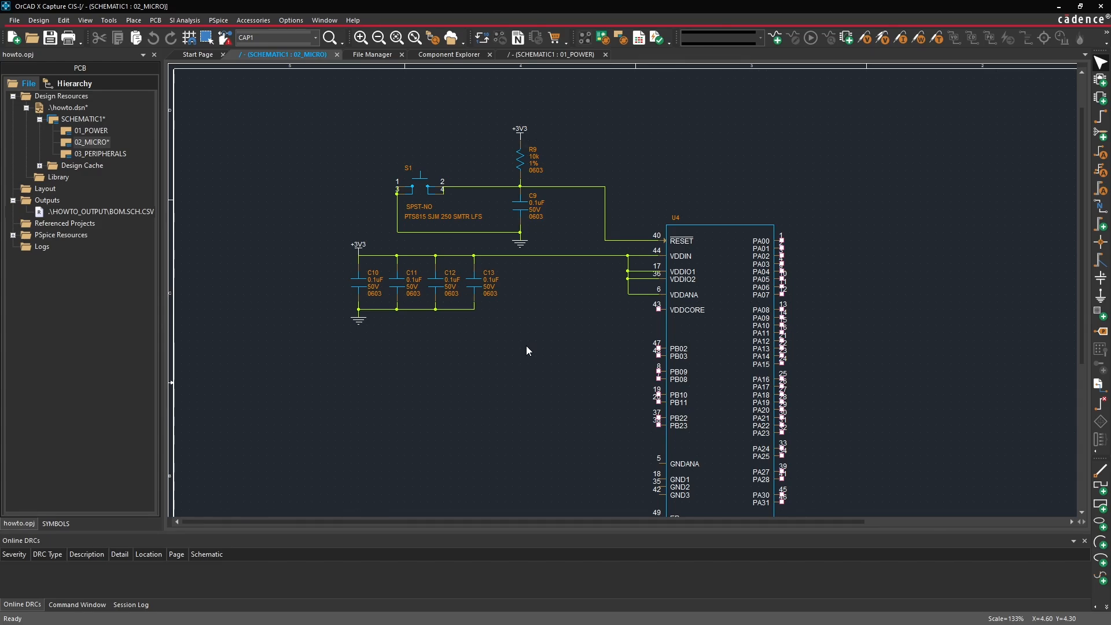
- Copy the 1uF 25V 0603 capacitor C2 from the 01_POWER page and place it left of VDDCORE on 02_MICRO
scroll(624, 292, "up", 1, "ctrl")
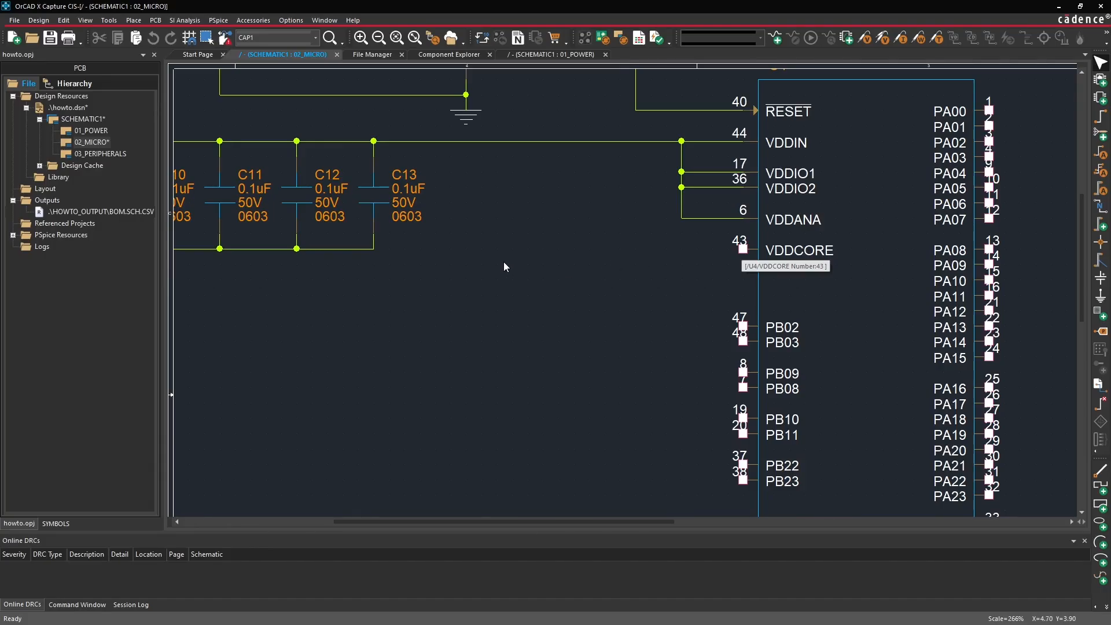
double_click(89, 130)
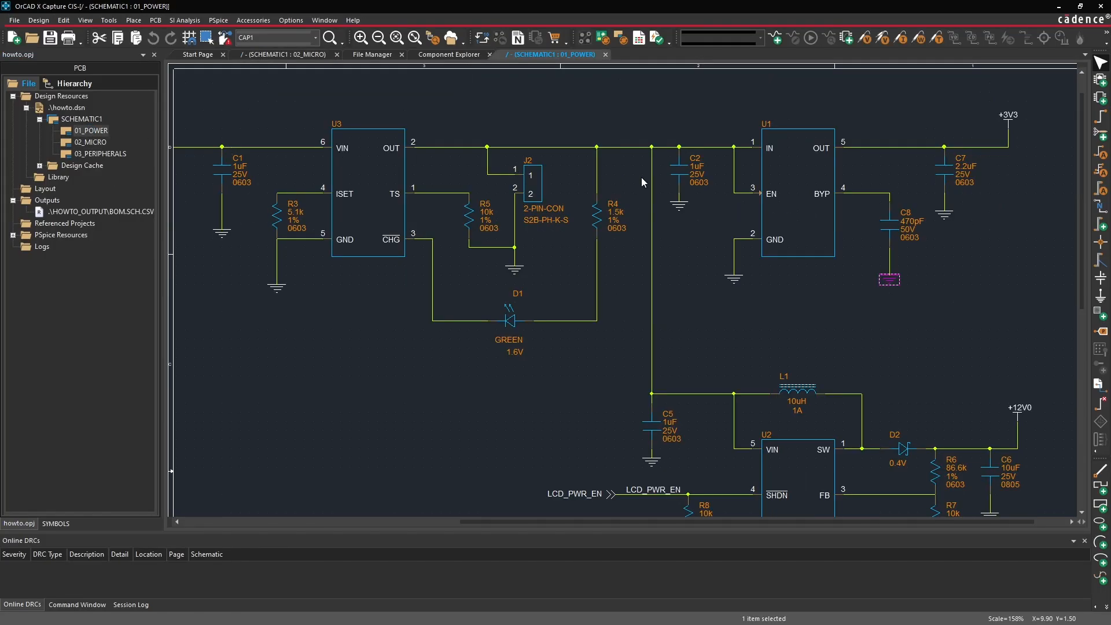
double_click(91, 143)
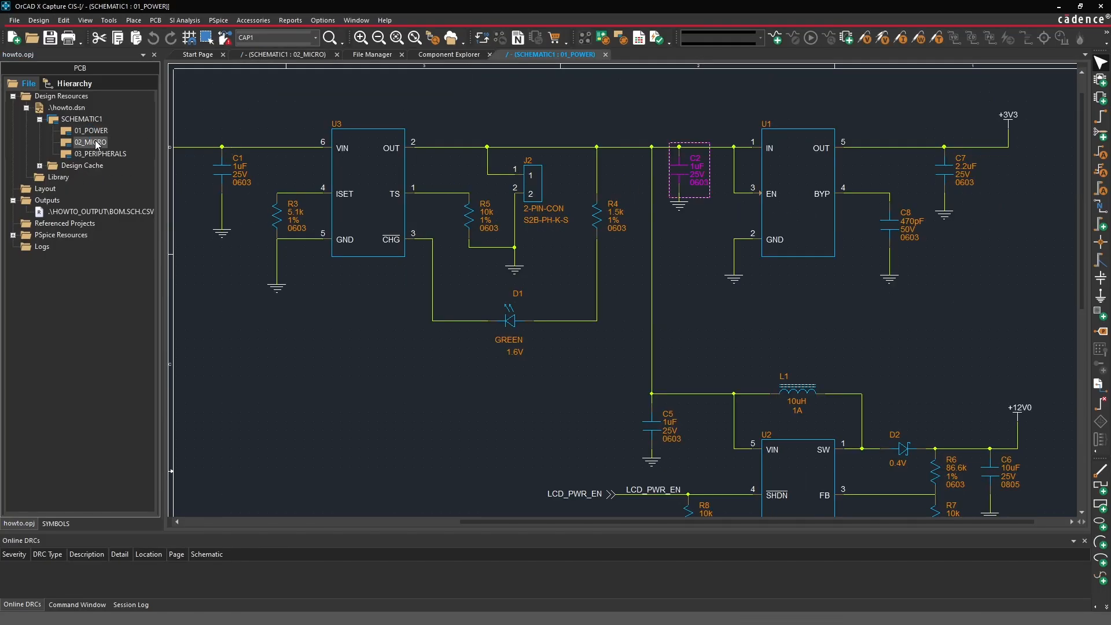
key("ctrl+v")
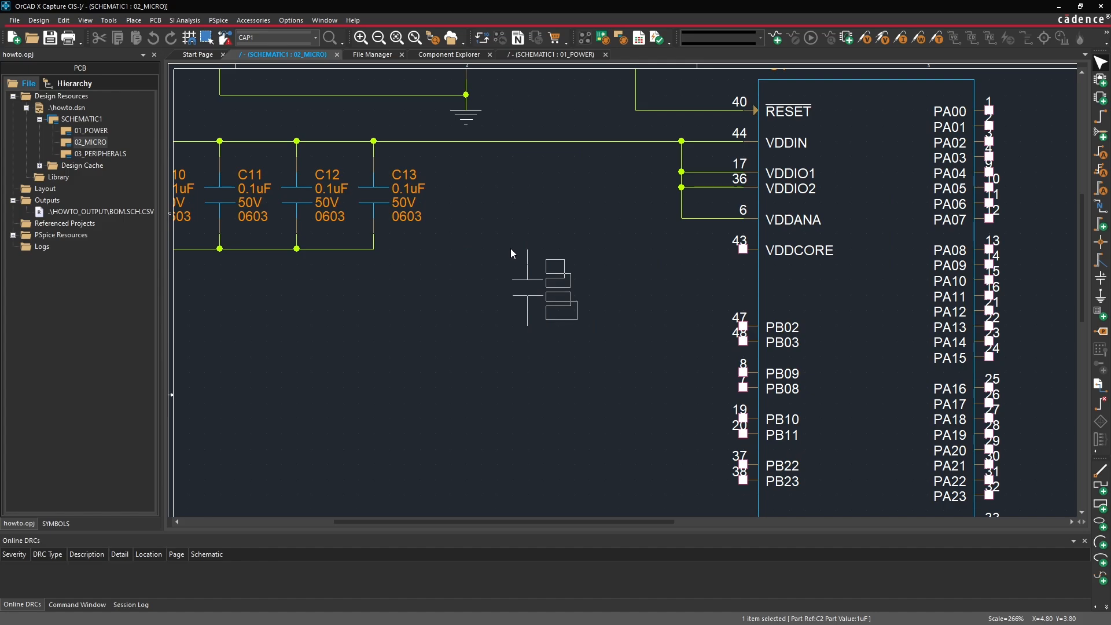
left_click(511, 248)
- Wire the microcontroller's VDDCORE pin 43 to the upper pin of the 1uF capacitor C14
key("w")
left_click(743, 249)
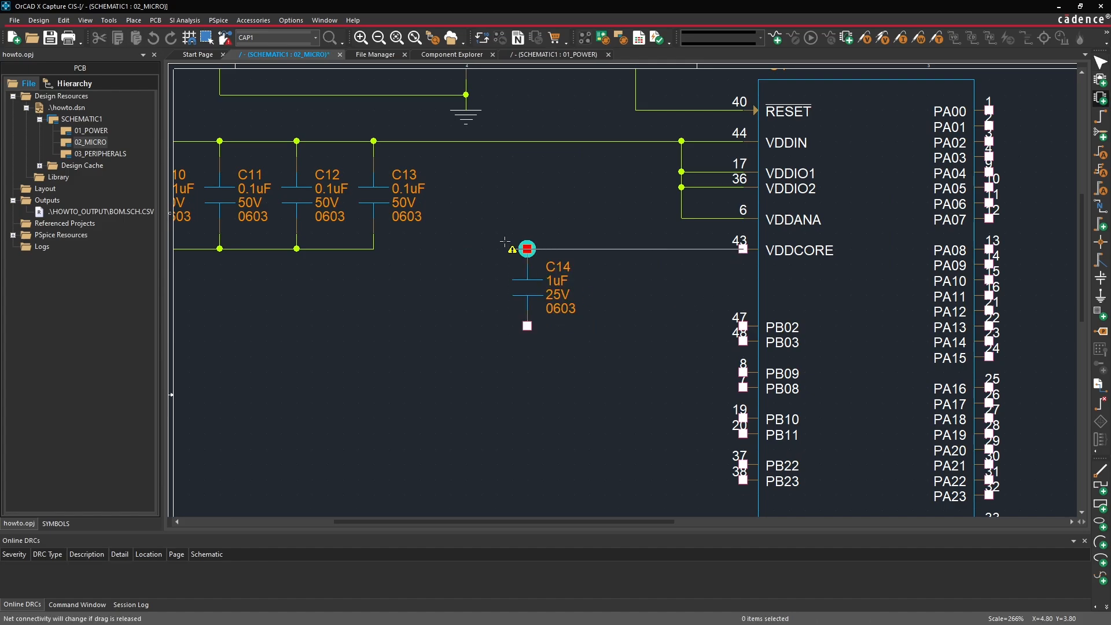
left_click(527, 248)
key("Escape")
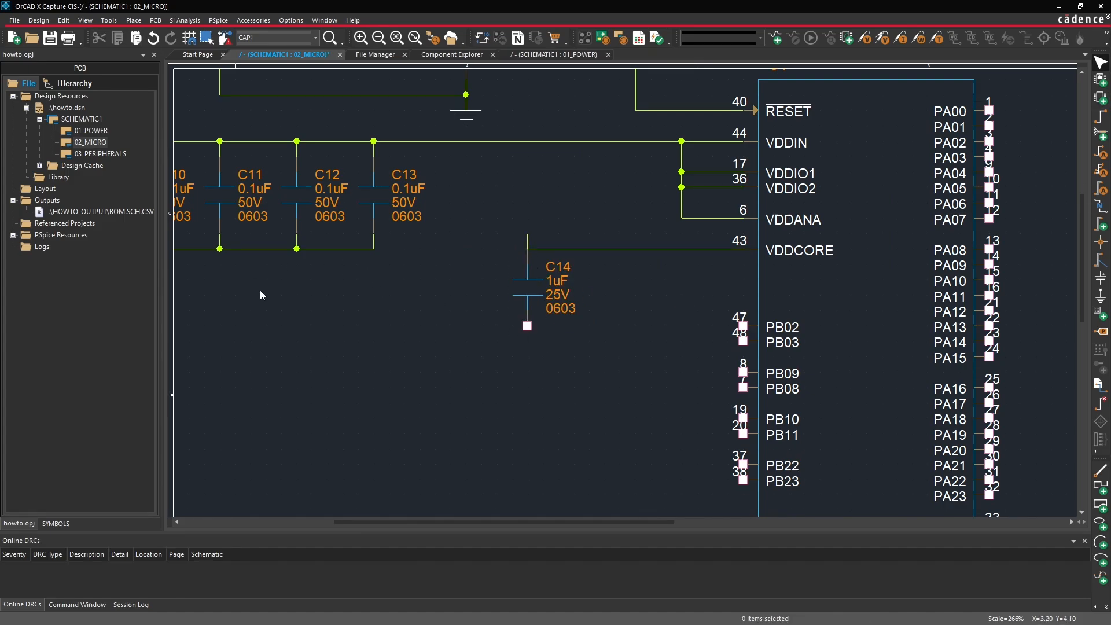
- Copy the GND symbol under C10 and place the copy on the lower pin of C14
mouse_move(417, 312)
middle_mouse_down()
mouse_move(290, 312)
mouse_move(254, 296)
middle_mouse_up()
left_click(210, 260)
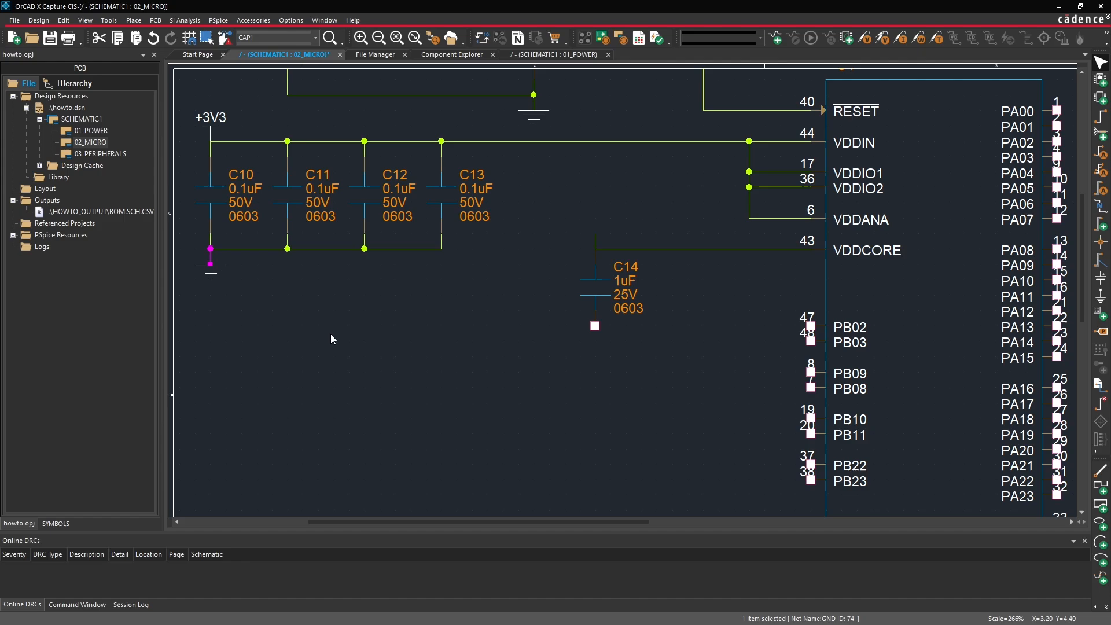
left_click(208, 274)
left_click(210, 258, "ctrl")
left_click(384, 362)
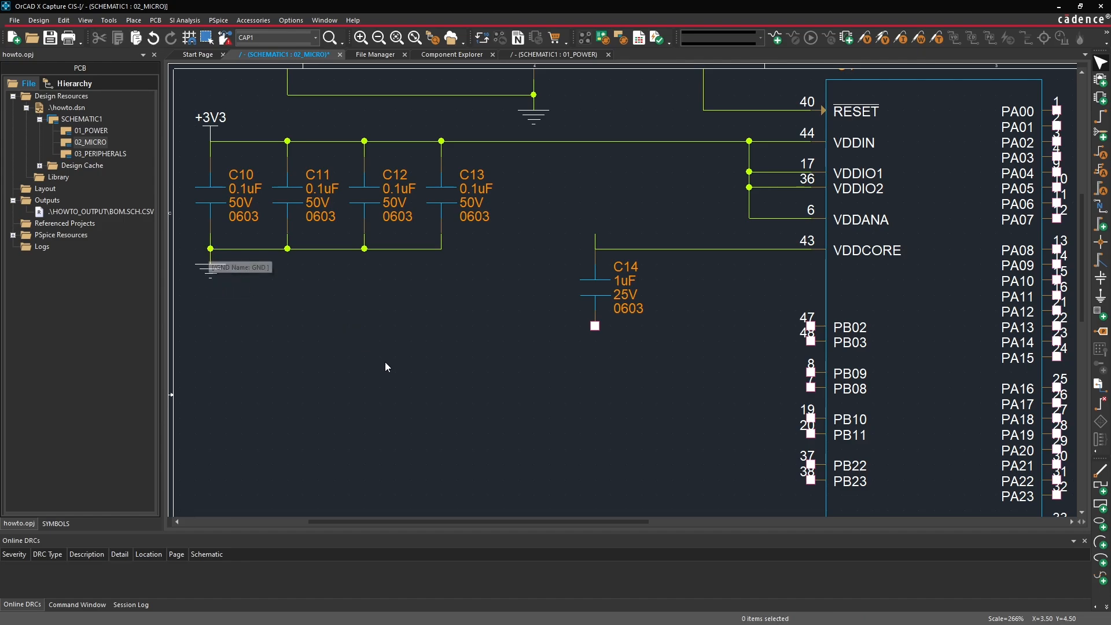
key("ctrl+v")
left_click(560, 322)
left_click(529, 334)
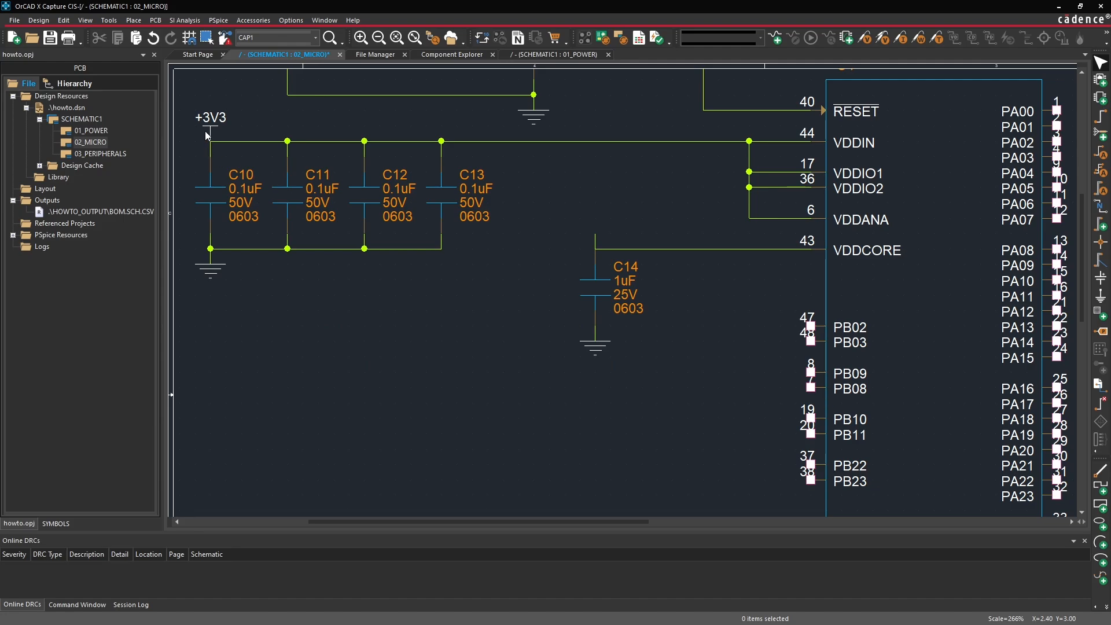
- Place a copy of the +3V3 power symbol above C14, renamed +VDDCORE with its label centred over the symbol
left_click_drag(207, 136, 565, 190)
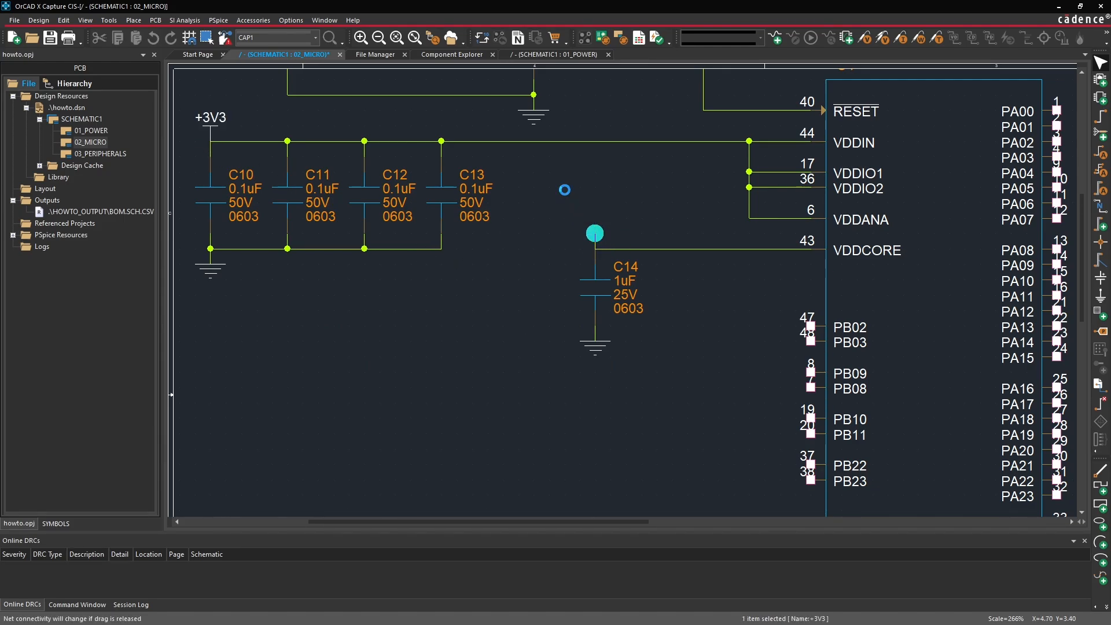
left_click(561, 226)
double_click(591, 211)
type("+")
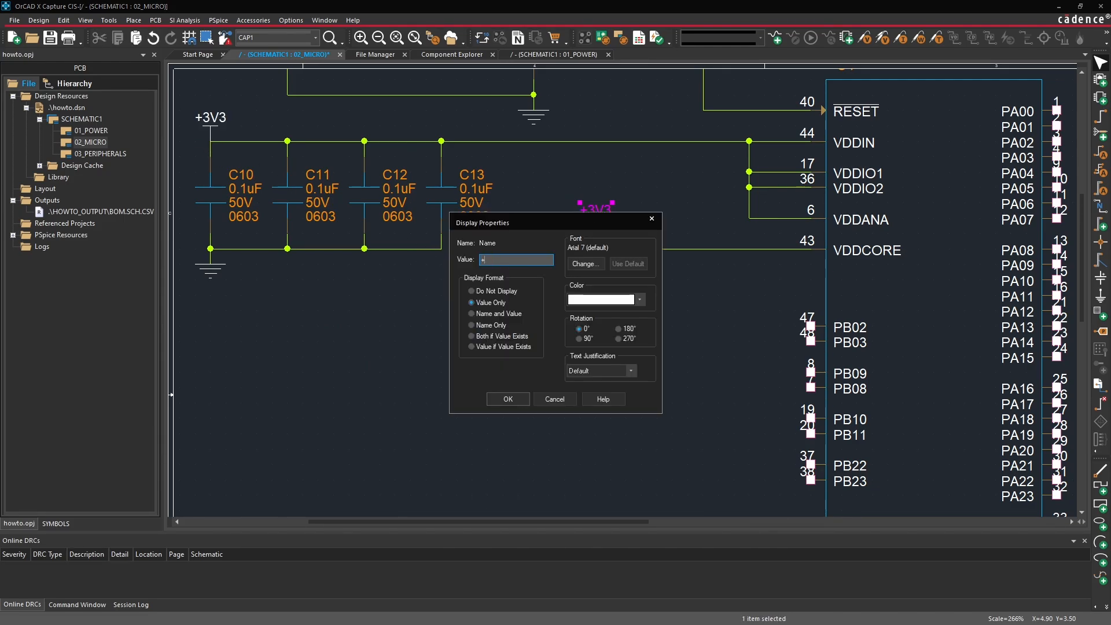
type("VDDCORE")
key("Return")
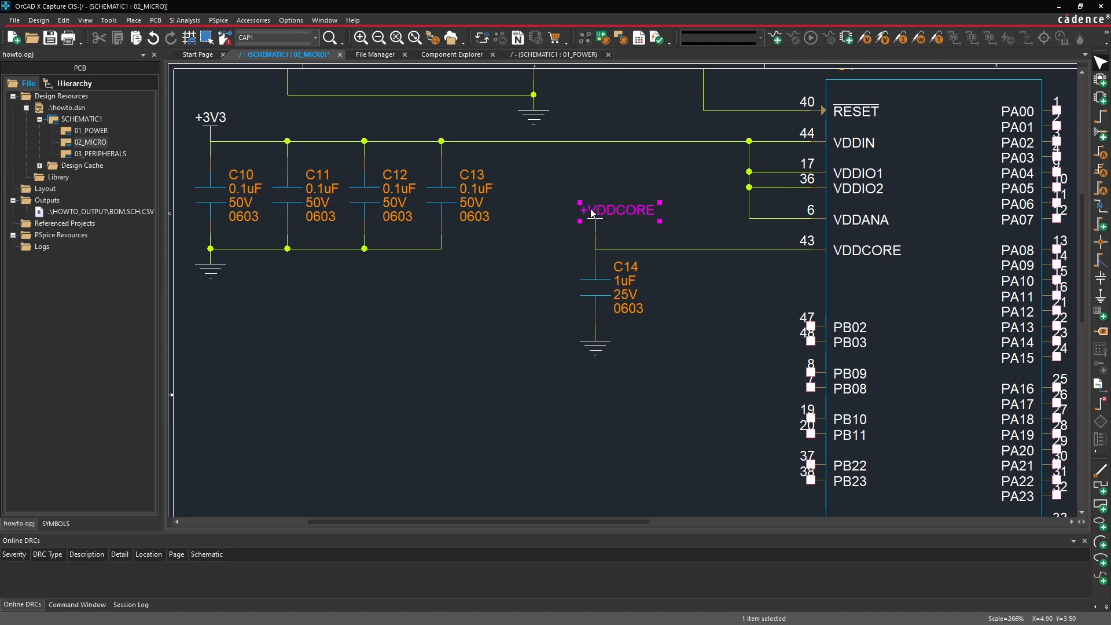
left_click_drag(622, 213, 598, 212)
left_click(508, 312)
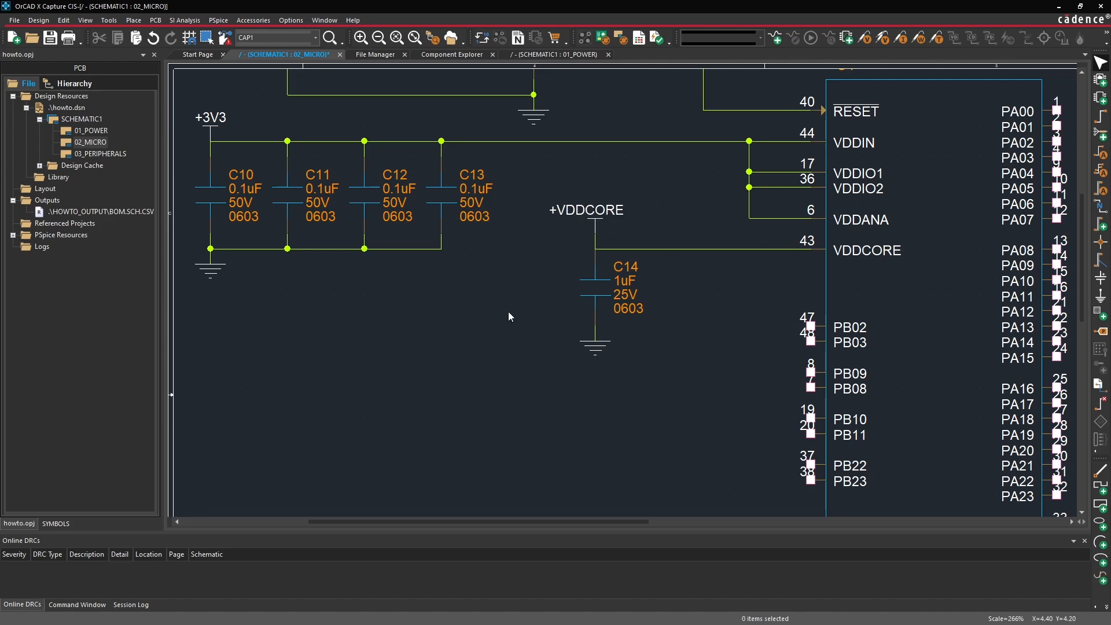
- Save the design
scroll(493, 313, "down", 3, "ctrl")
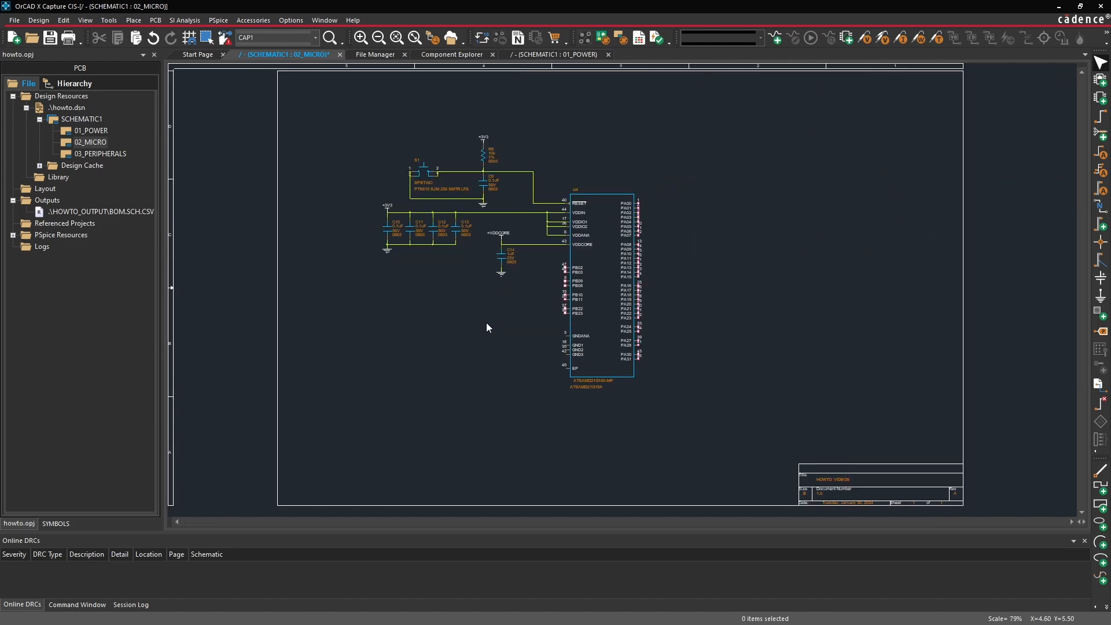
key("ctrl+s")
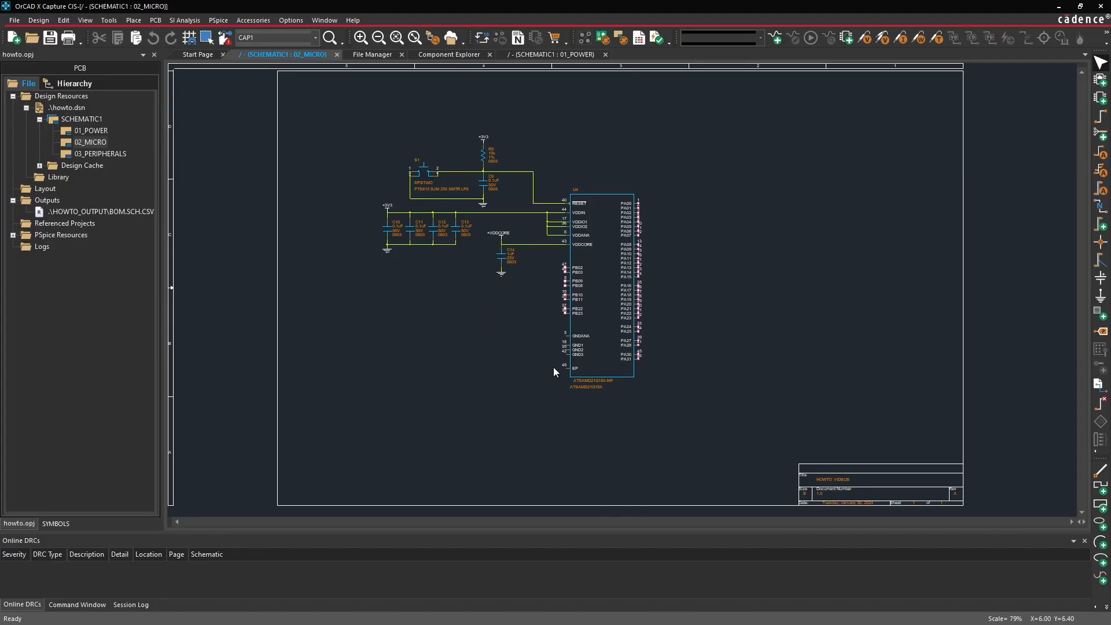
- Copy the GND symbol under C10 and place the copy below and left of the microcontroller's EP pin
scroll(624, 295, "up", 2, "ctrl")
scroll(567, 364, "up", 2, "ctrl")
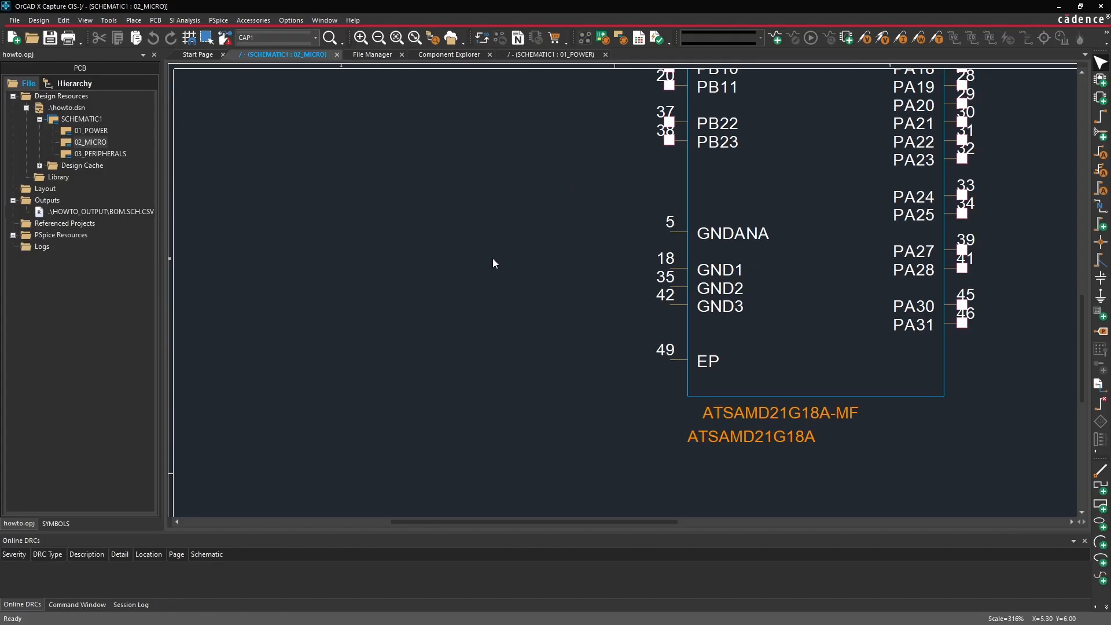
scroll(493, 258, "down", 2, "ctrl")
left_click(286, 93)
key("ctrl+c")
key("ctrl+v")
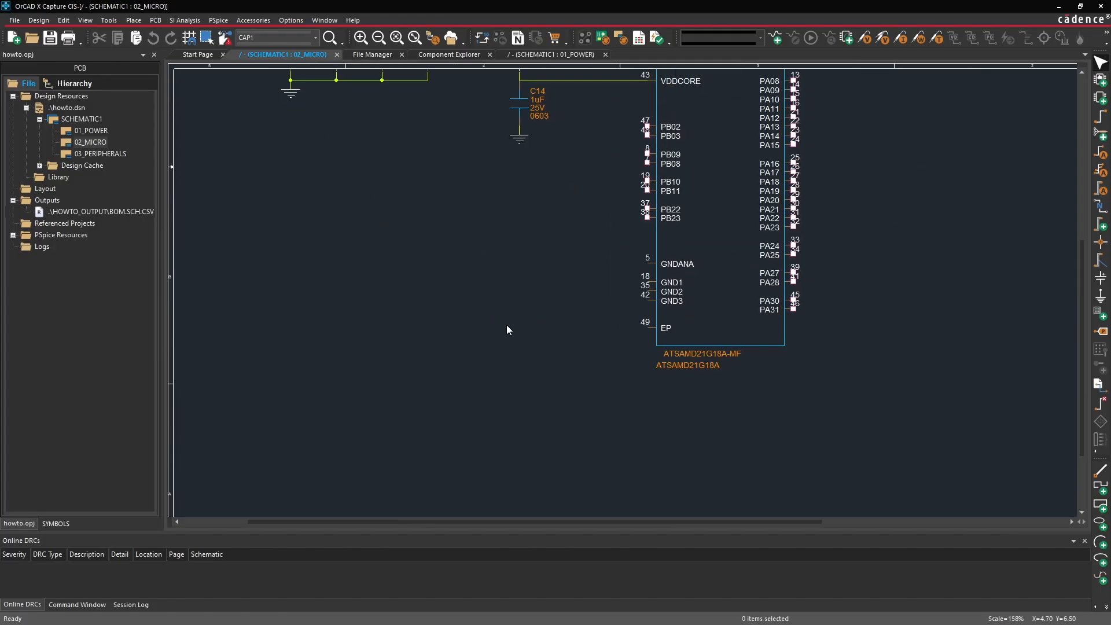
left_click(600, 355)
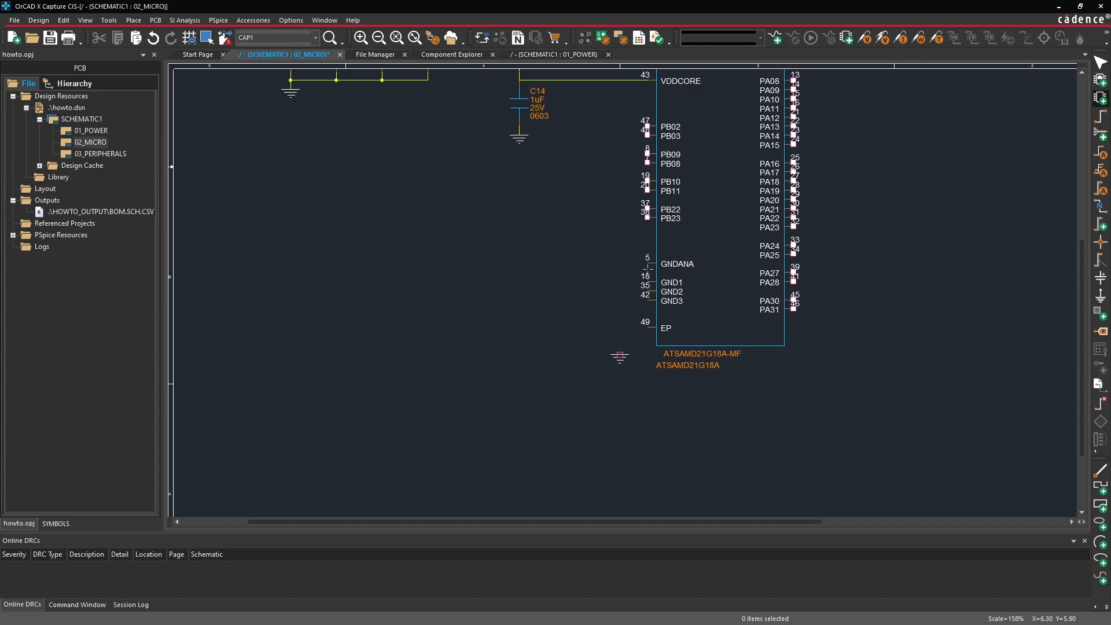
- Wire the GNDANA, GND1, GND2, GND3 and EP pins of U4 to the new ground symbol
left_click_drag(646, 262, 620, 354)
left_click_drag(646, 281, 620, 327)
left_click(620, 327)
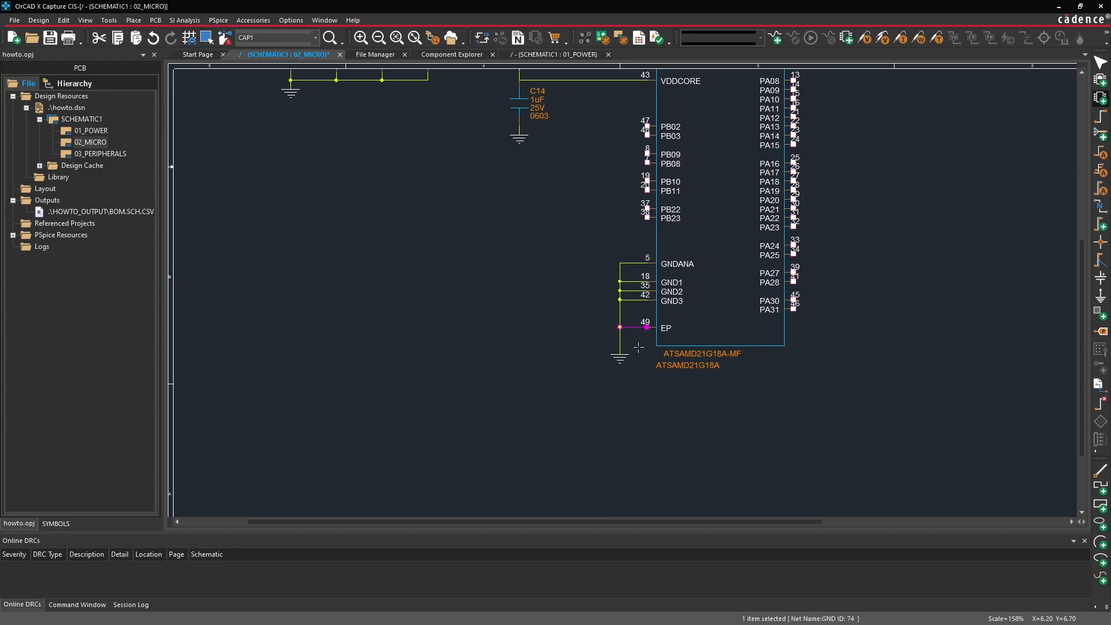
key("Escape")
key("Escape")
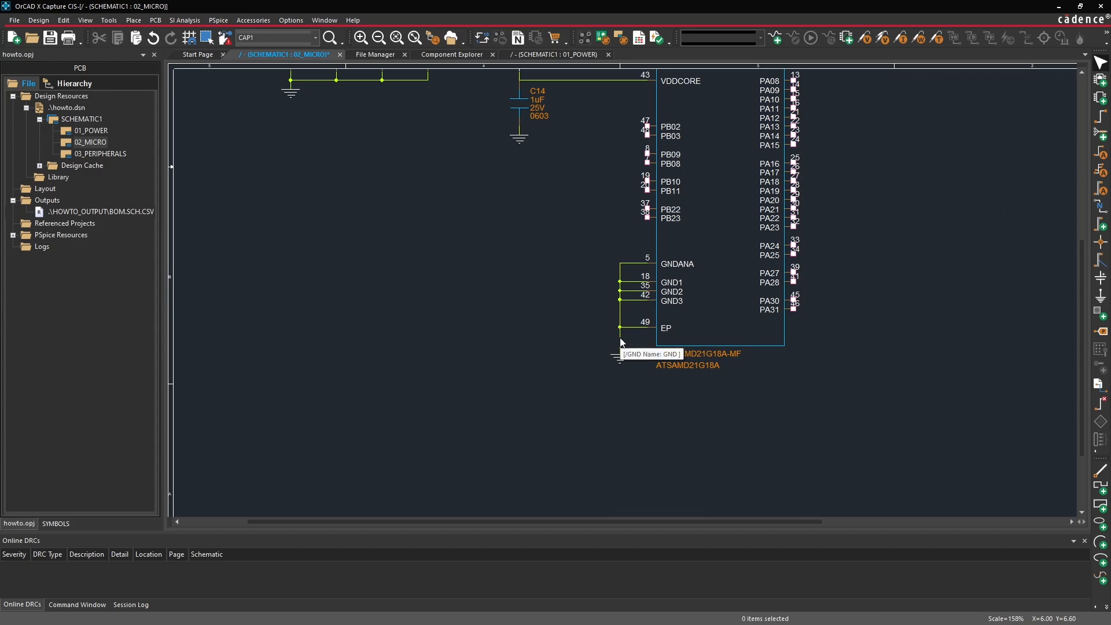
- Place the 32.768 kHz crystal ATF-XTL-0001 from the workspace components above and right of U4 on 02_MICRO
middle_click_drag(531, 238, 639, 139)
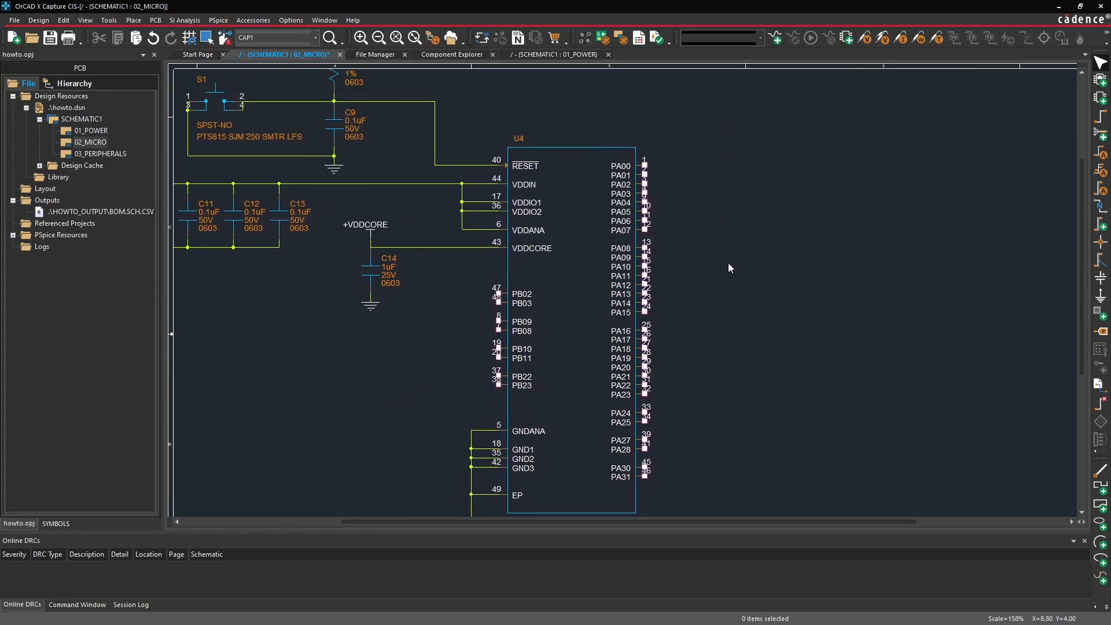
middle_click_drag(789, 215, 831, 169)
middle_click_drag(732, 219, 784, 163)
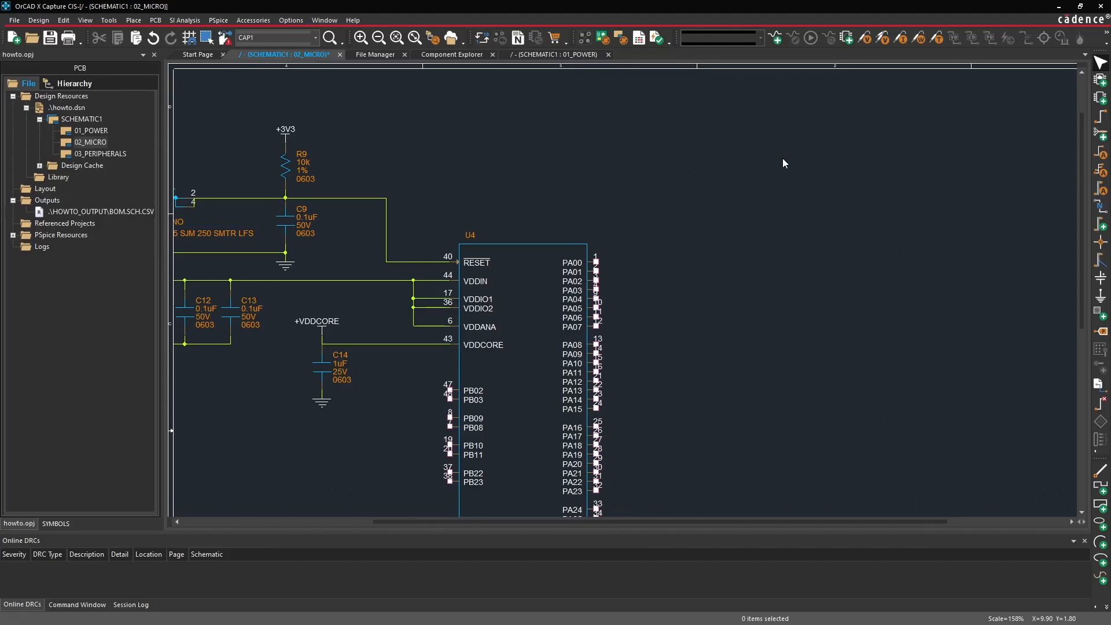
middle_click_drag(658, 191, 707, 163)
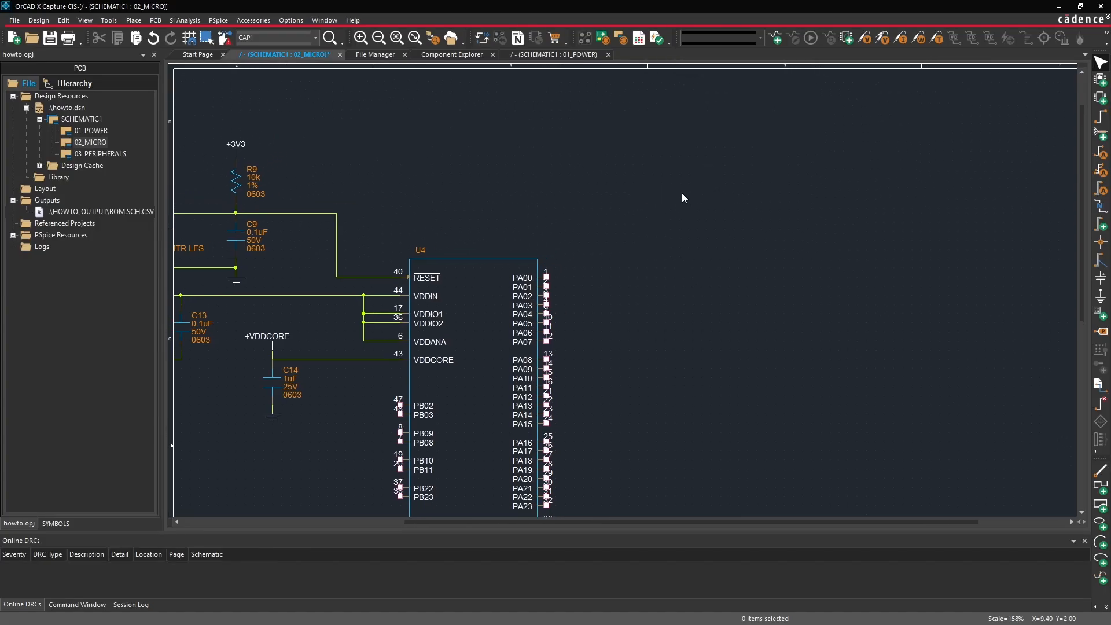
left_click(538, 56)
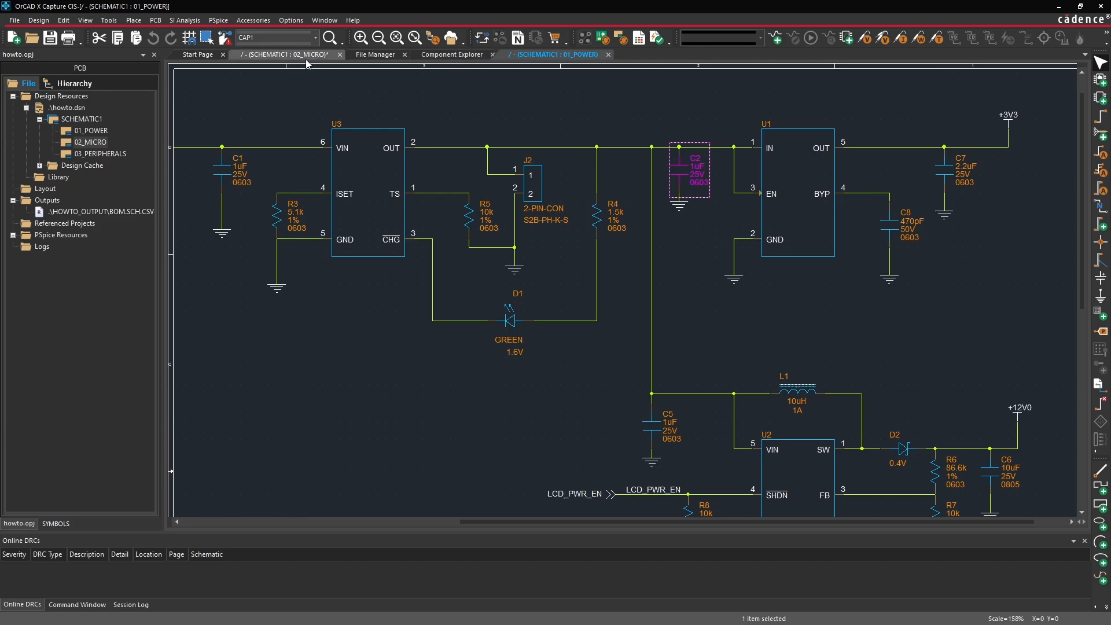
left_click(283, 55)
left_click(459, 54)
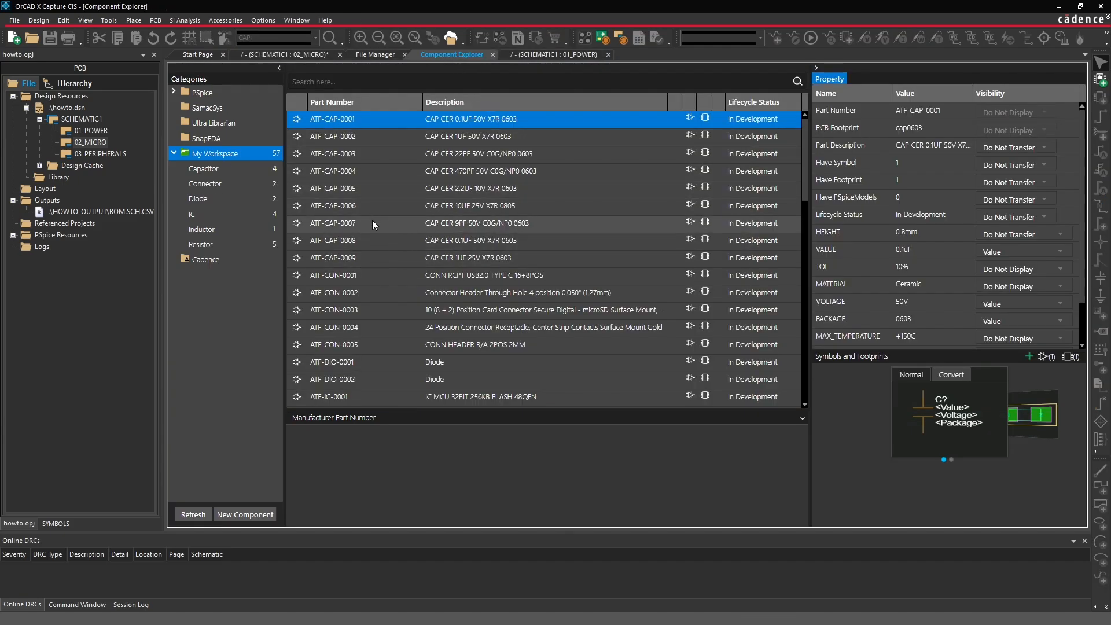
scroll(371, 270, "down", 7)
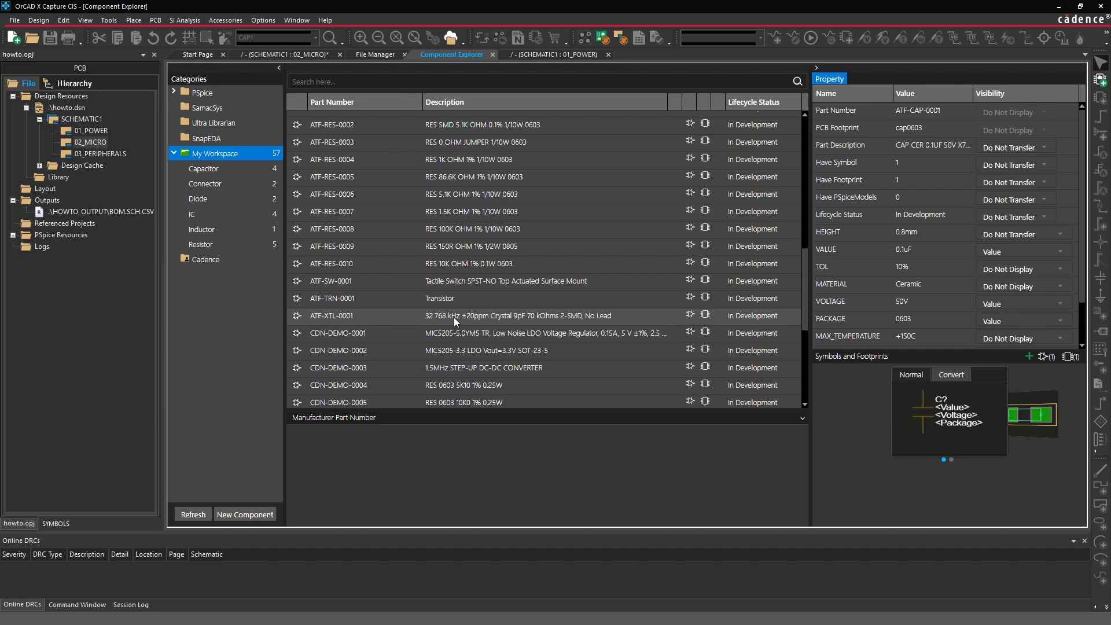
double_click(456, 318)
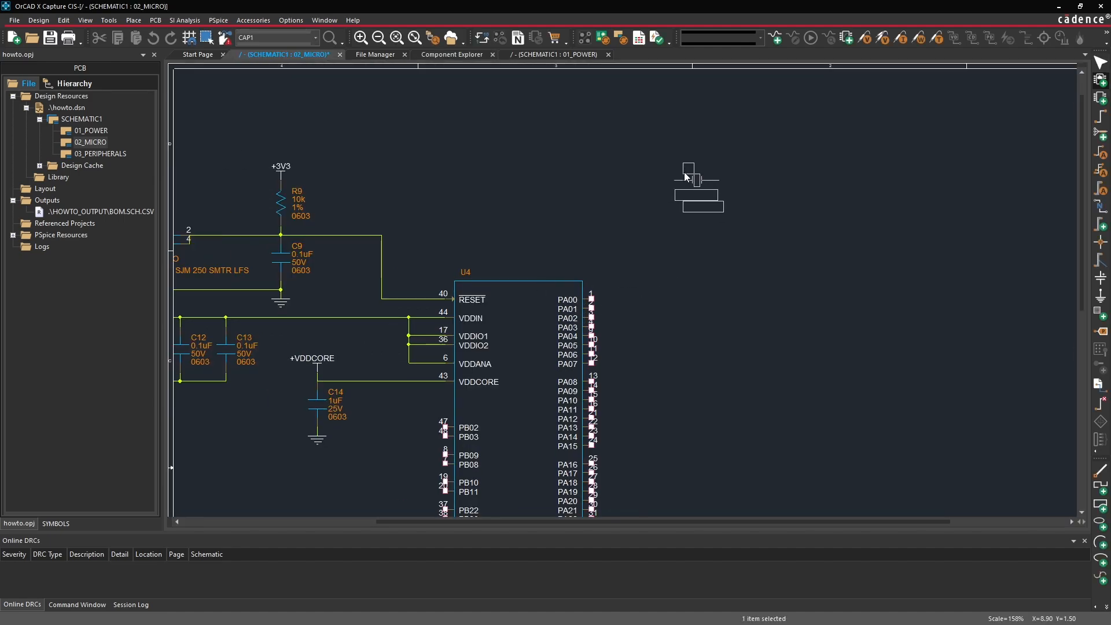
left_click(696, 162)
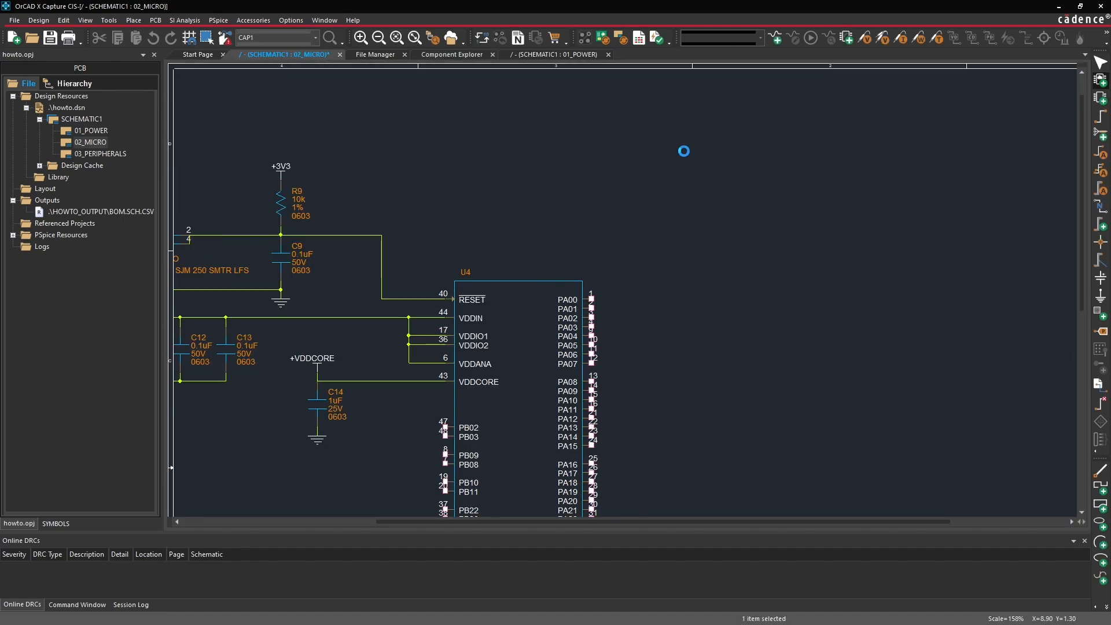
left_click(797, 223)
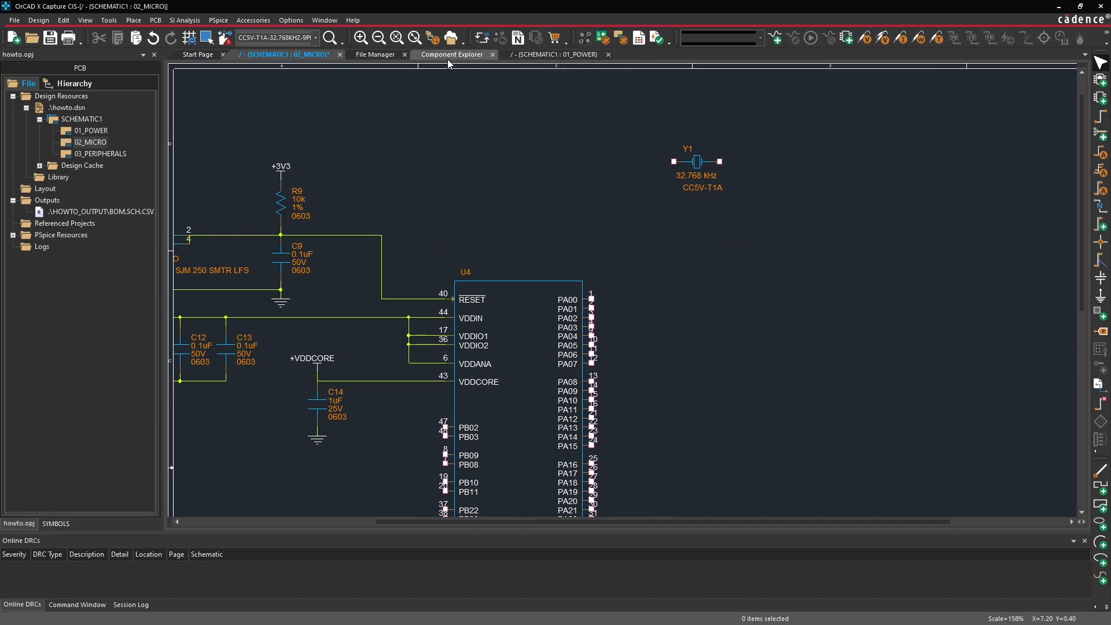
- Place two 9pF 50V 0603 capacitors (ATF-CAP-0007) from the workspace components, one on each side of crystal Y1
left_click(466, 55)
scroll(434, 240, "up", 7)
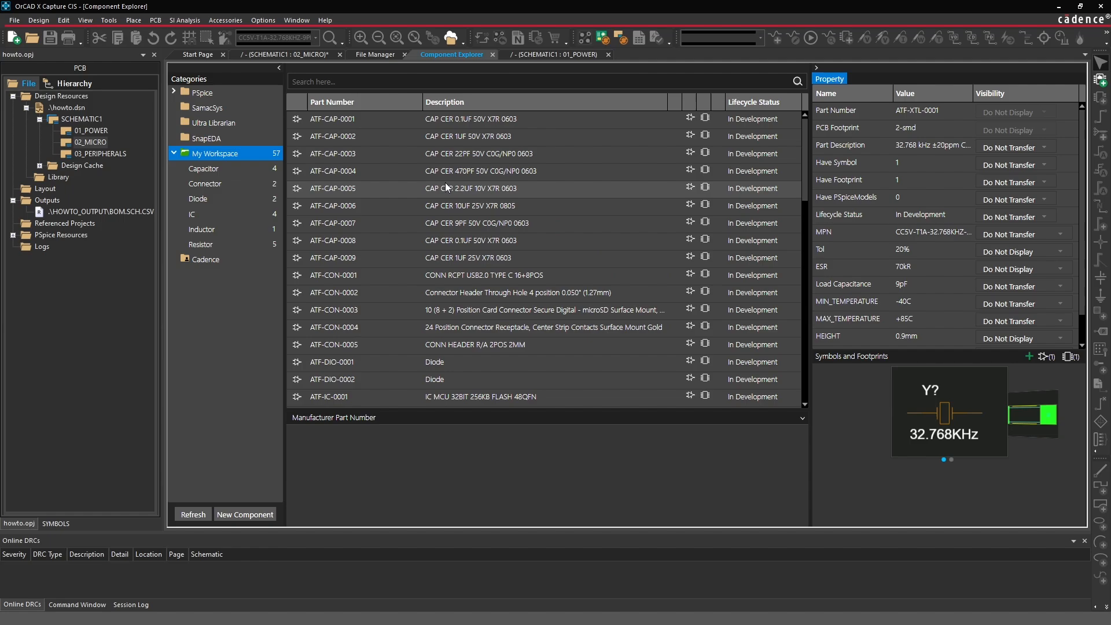
left_click(450, 224)
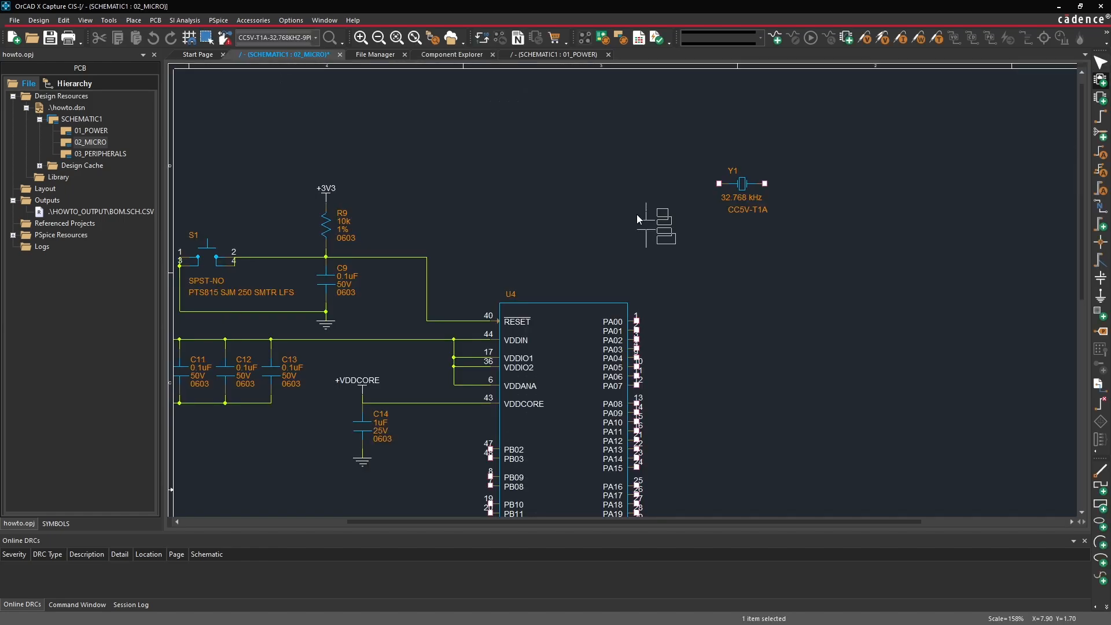
left_click(783, 194)
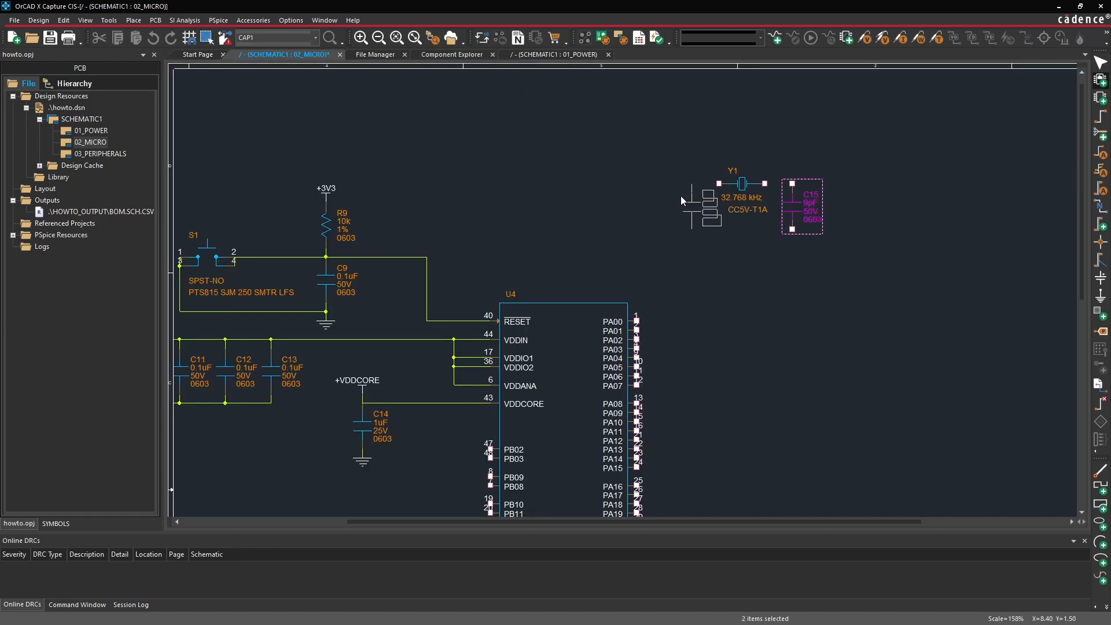
left_click(656, 200)
key("Escape")
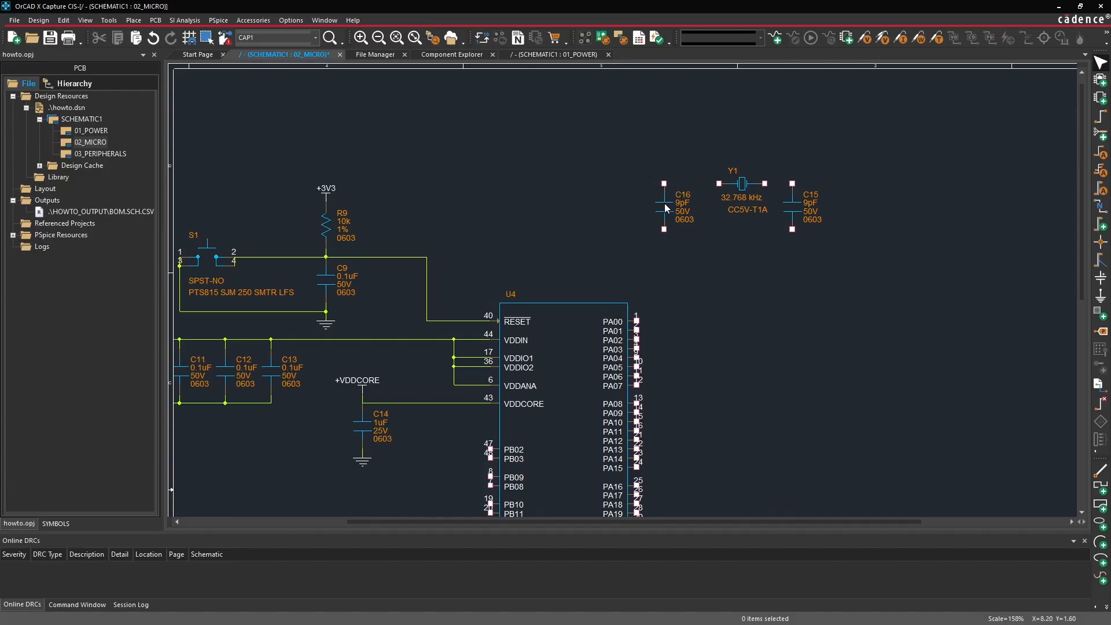
- Shift C16 closer to crystal Y1 and wire the upper pins of C16 and C15 to the crystal's two pins
left_click_drag(665, 205, 686, 203)
key("w")
left_click(682, 184)
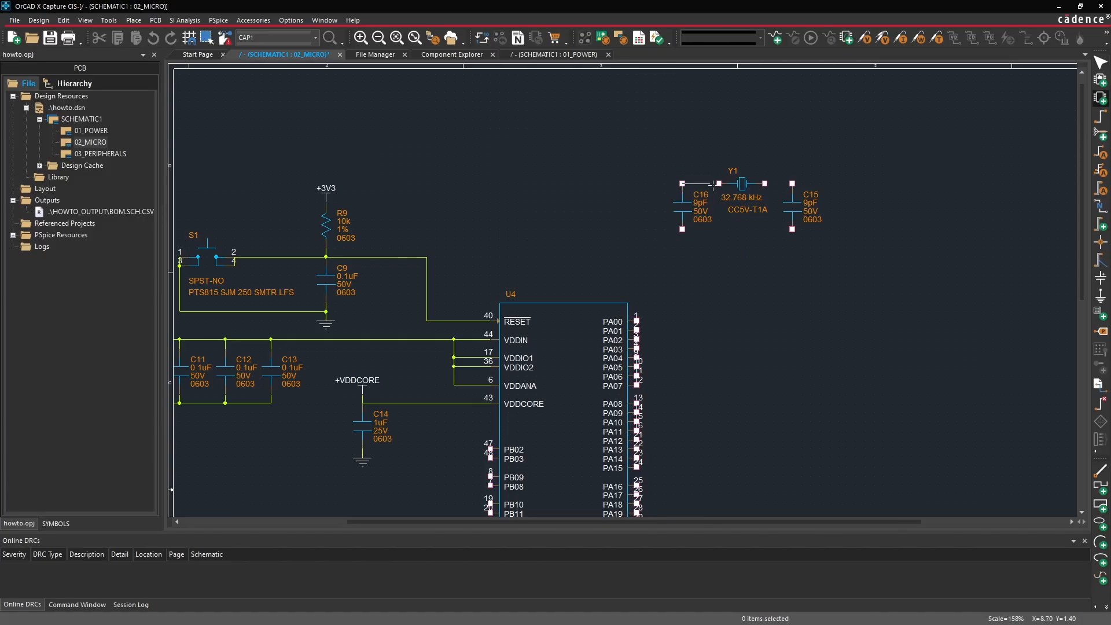
left_click(719, 183)
left_click(764, 183)
left_click(792, 183)
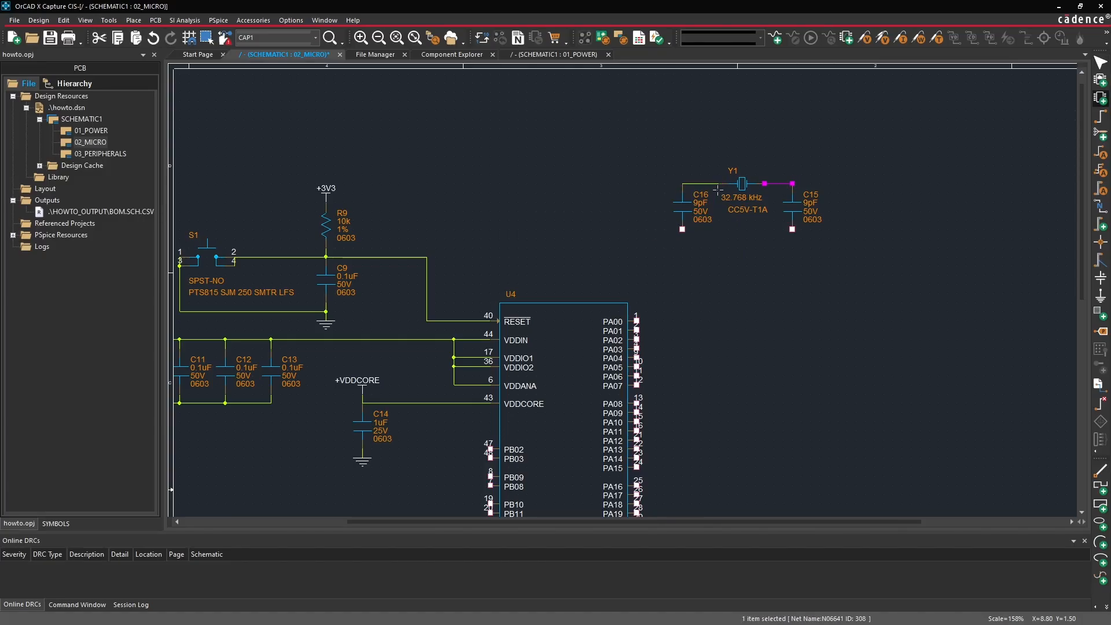
- Wire the C16 side of crystal Y1 to PA00 and the C15 side to PA01 on U4
left_click(683, 184)
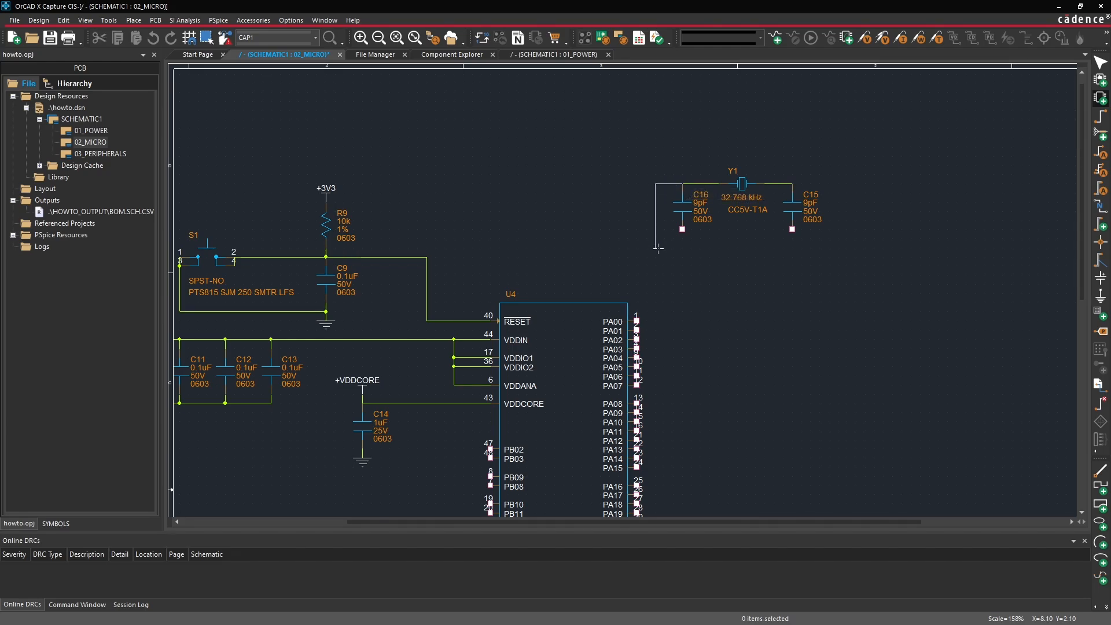
left_click(655, 320)
left_click(637, 320)
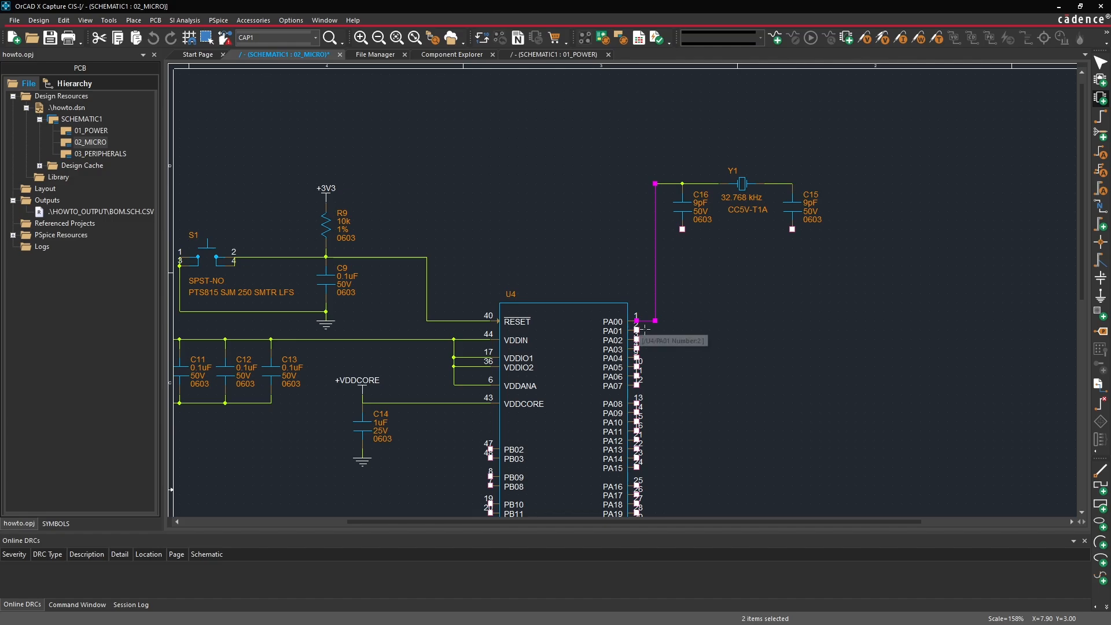
left_click(642, 329)
left_click(774, 184)
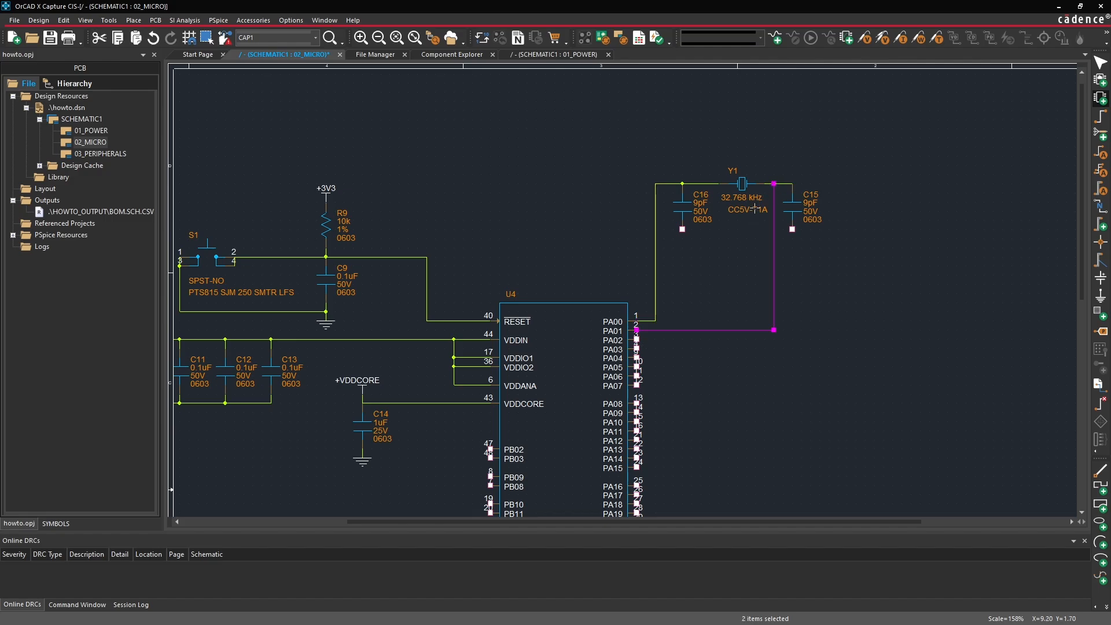
key("Escape")
- Copy the ground symbol under C14 to the lower pins of C16 and C15, and save the page
left_click(363, 456)
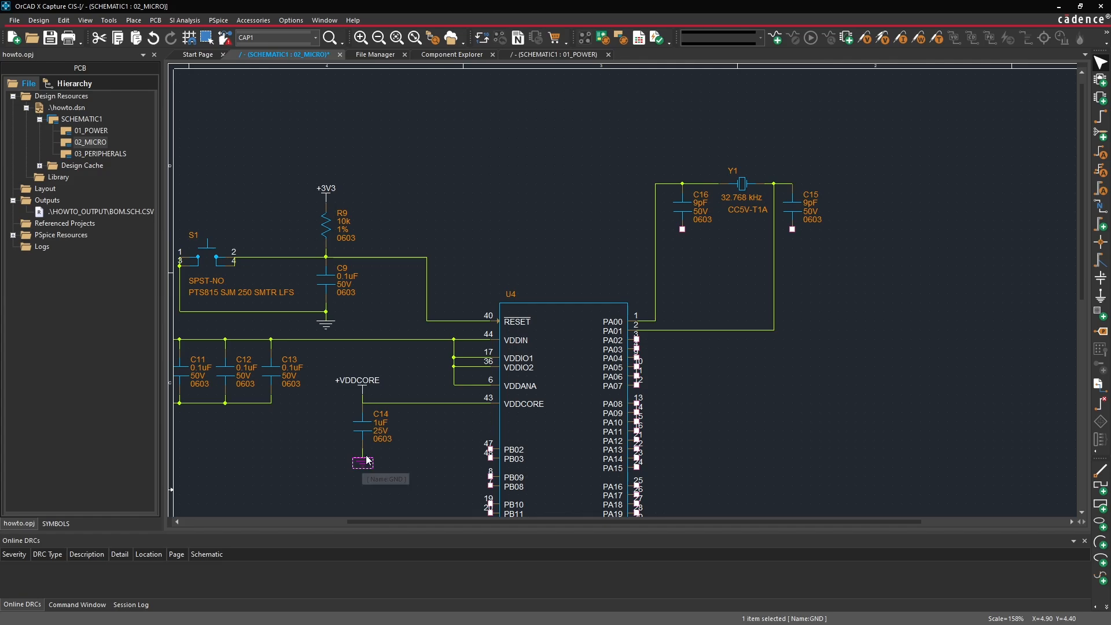
left_click(361, 463, "ctrl")
key("ctrl+c")
key("ctrl+v")
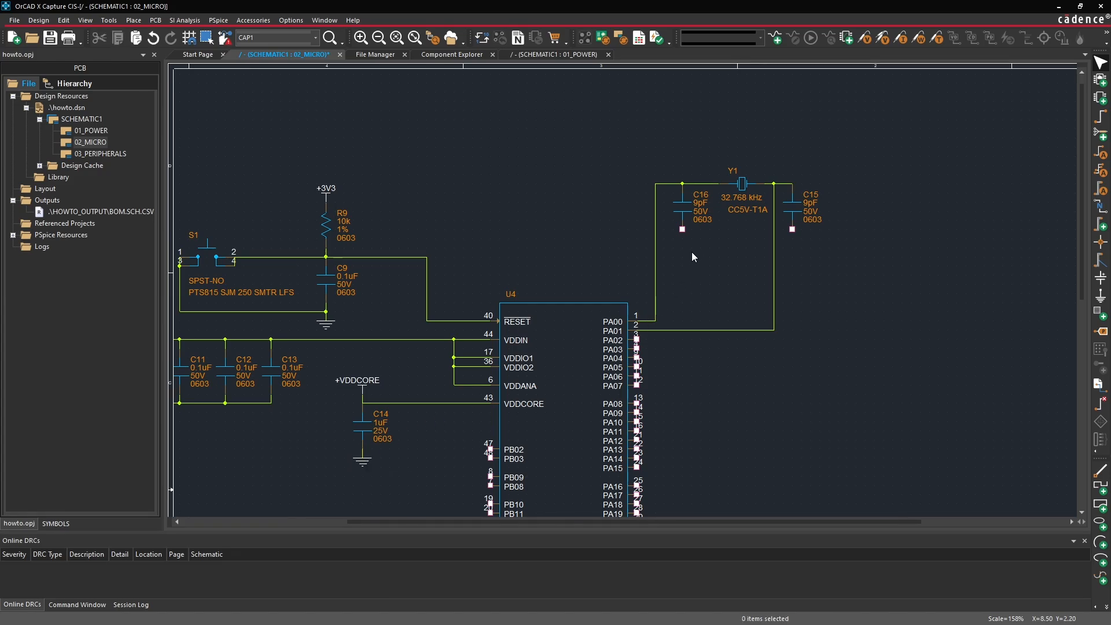
left_click(664, 233)
key("ctrl+v")
left_click(774, 233)
left_click(850, 278)
key("ctrl+s")
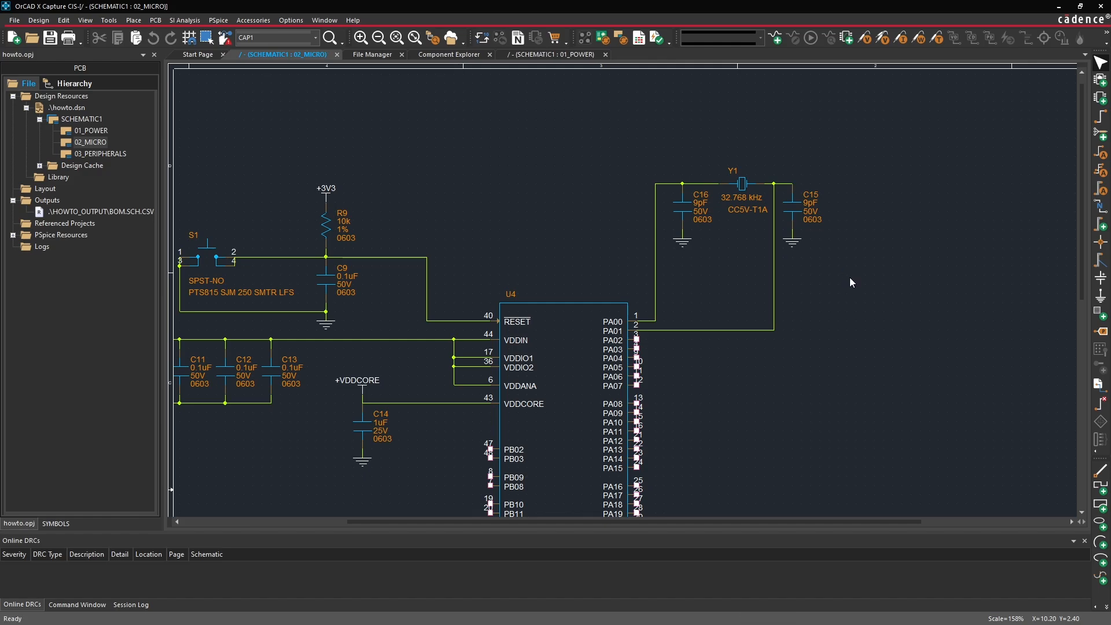
- Draw a horizontal wire from U4's PA03 pin out past the crystal circuit, leaving its far end open
middle_click_drag(826, 278, 841, 274)
middle_click_drag(761, 262, 788, 278)
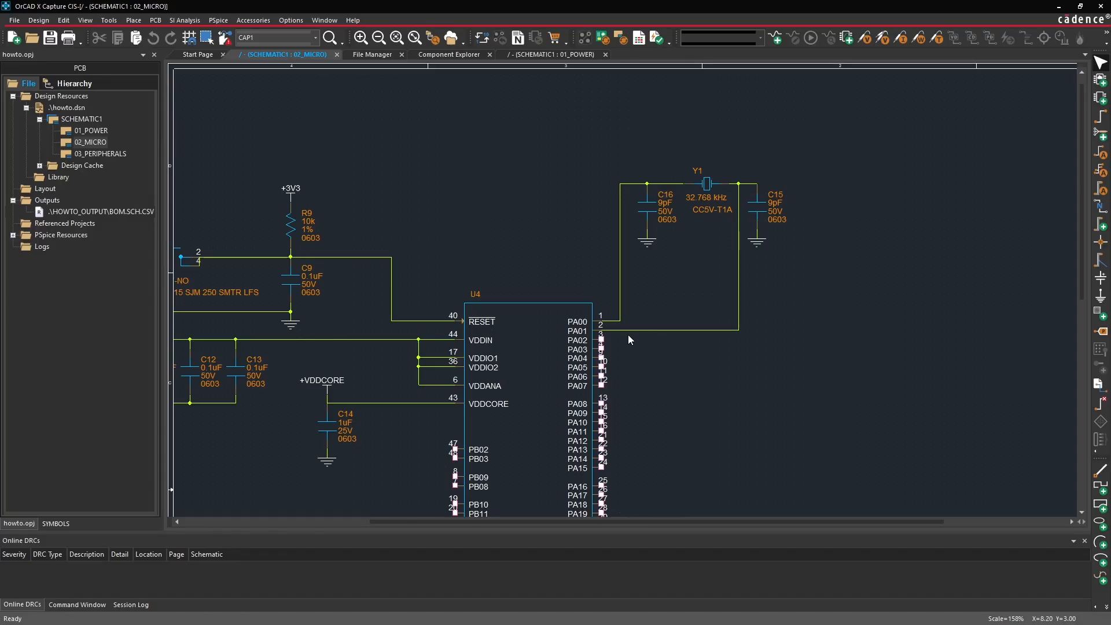
key("w")
left_click(601, 348)
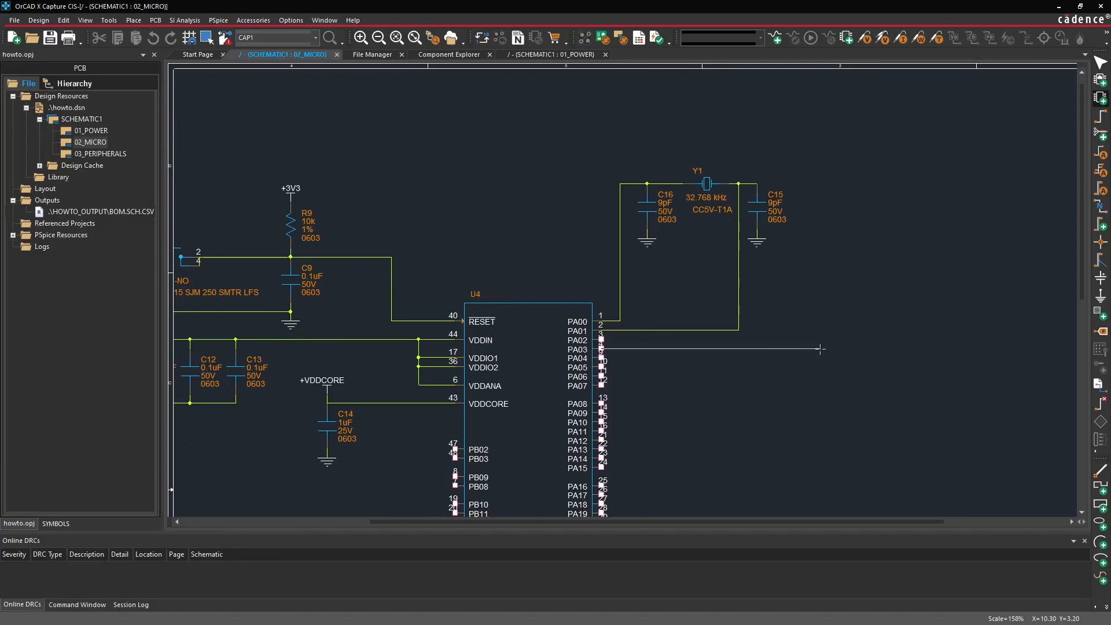
double_click(820, 349)
left_click(872, 360)
- Copy the 1uF capacitor C14 and attach the copy's upper pin to the open end of the PA03 wire
middle_click_drag(848, 354, 860, 413)
left_click(323, 401)
key("ctrl+c")
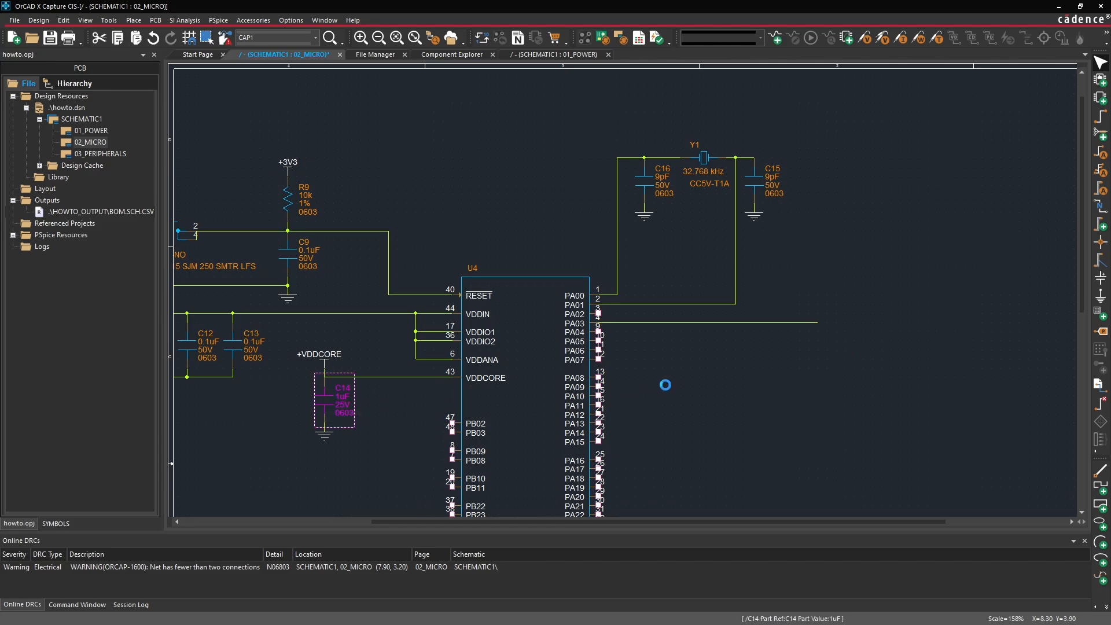
key("ctrl+v")
left_click(805, 324)
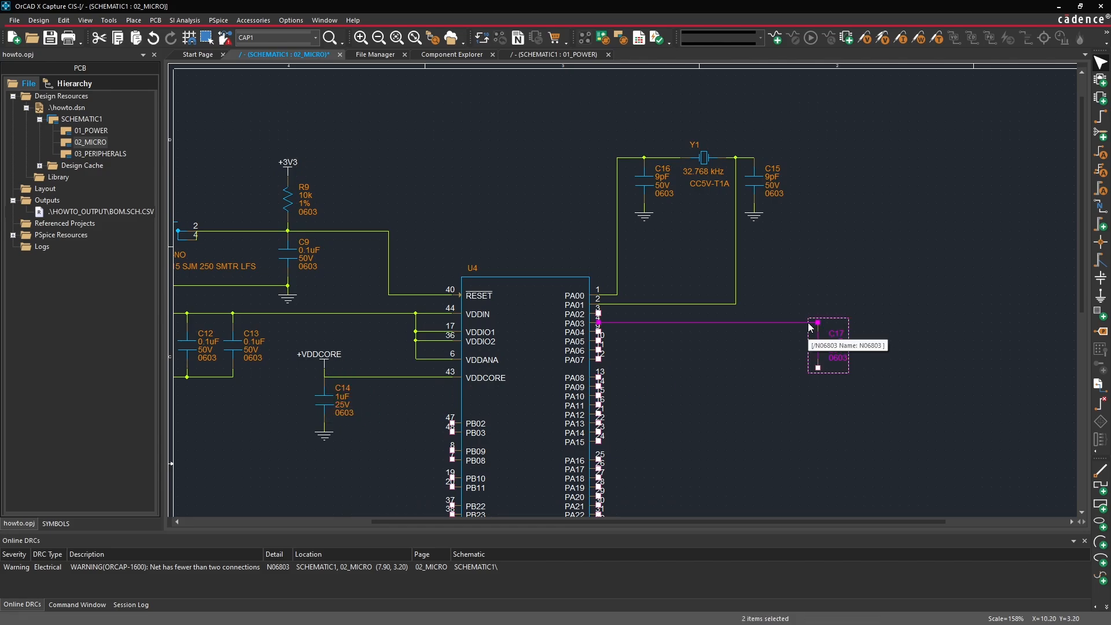
left_click(869, 353)
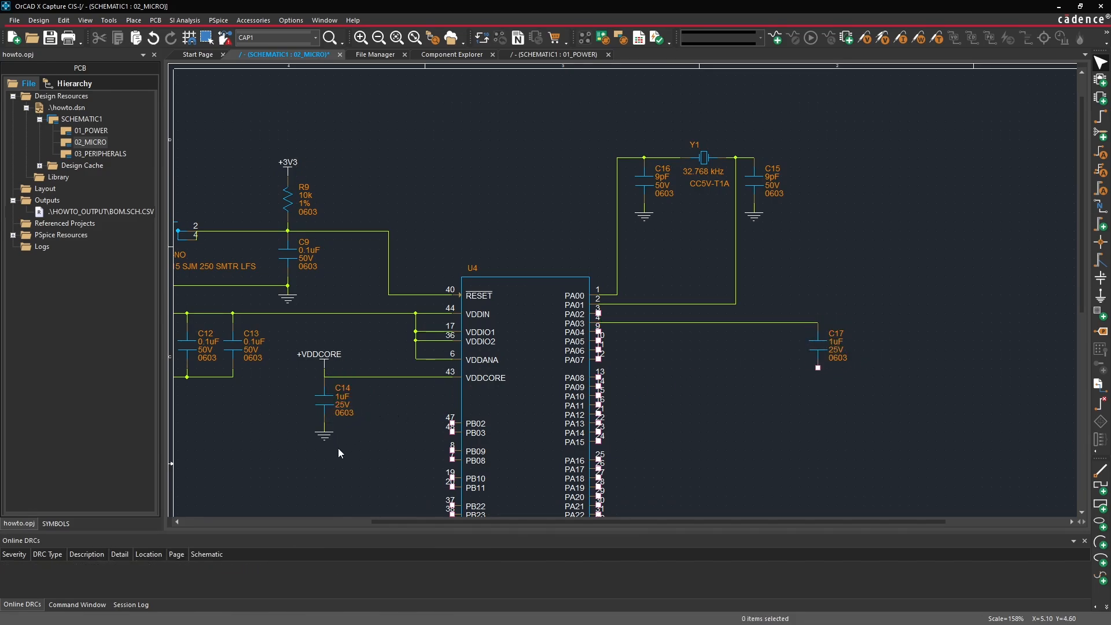
- Copy the ground symbol under C14 to the lower pin of C17
left_click(314, 429)
key("ctrl+c")
key("ctrl+v")
left_click(801, 370)
left_click(910, 380)
- Label the wire between PA03 and C17 with the net alias AREF and save the page
middle_click_drag(891, 333, 851, 334)
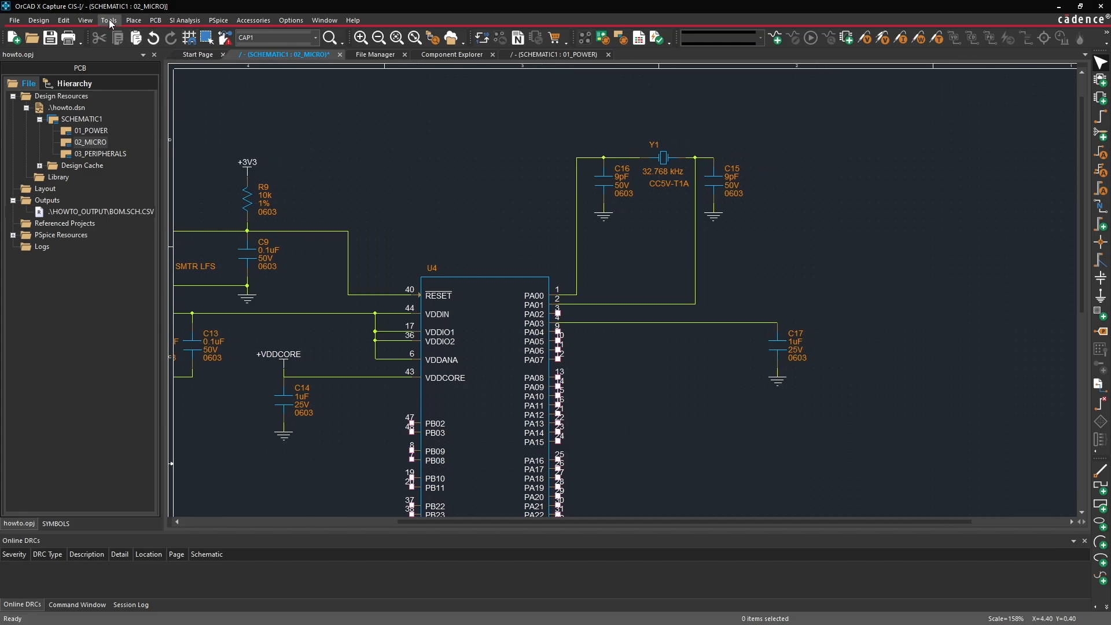
left_click(133, 20)
left_click(174, 167)
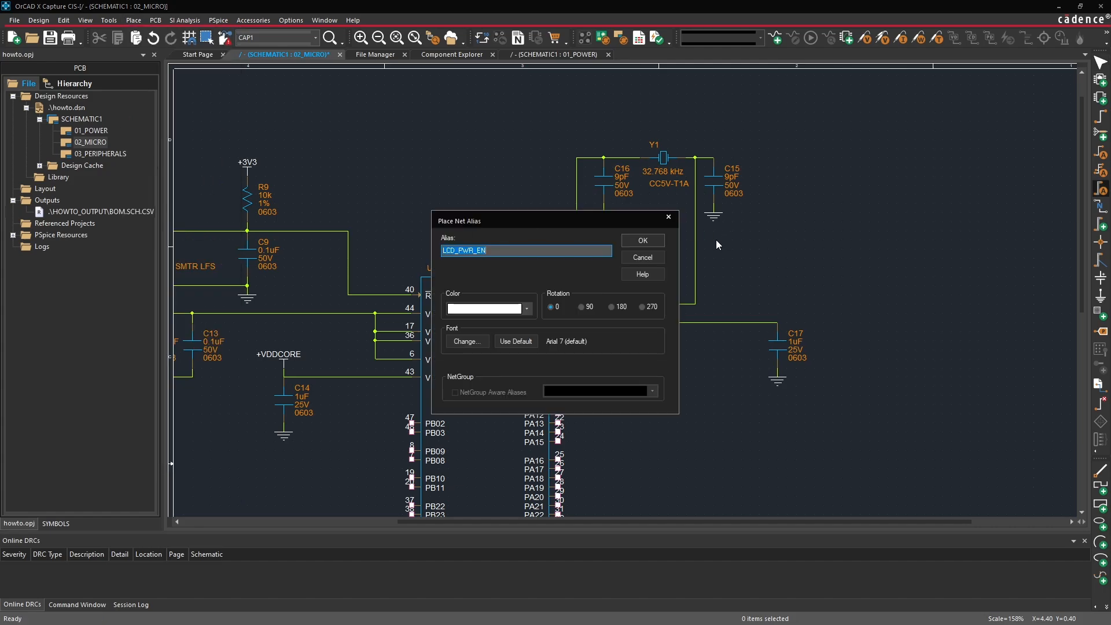
type("XIN32")
key("Return")
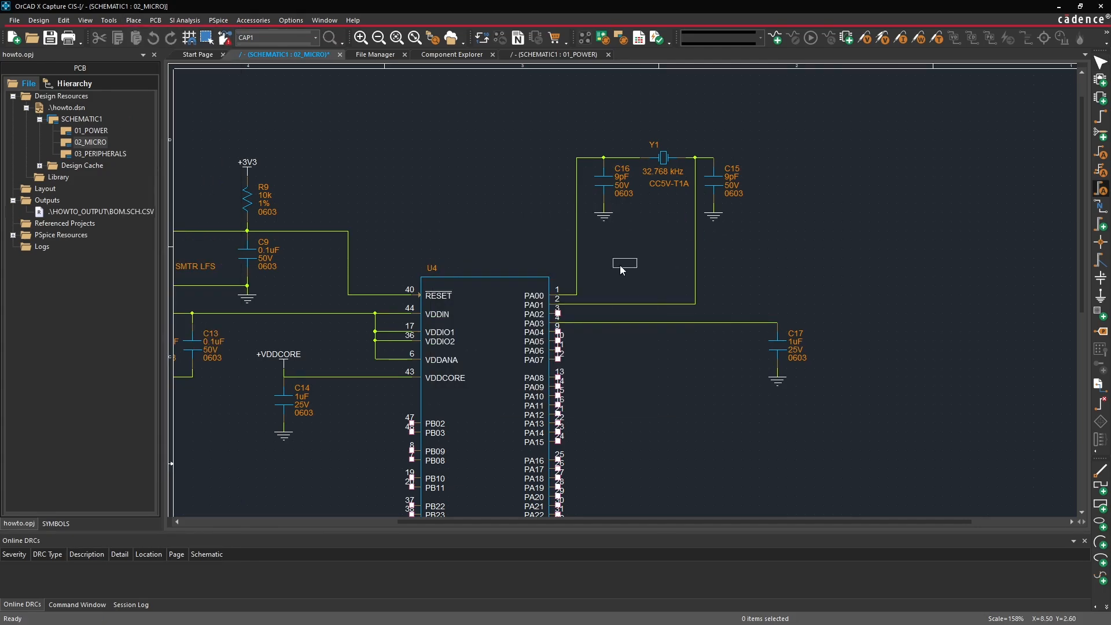
left_click(727, 321)
key("Escape")
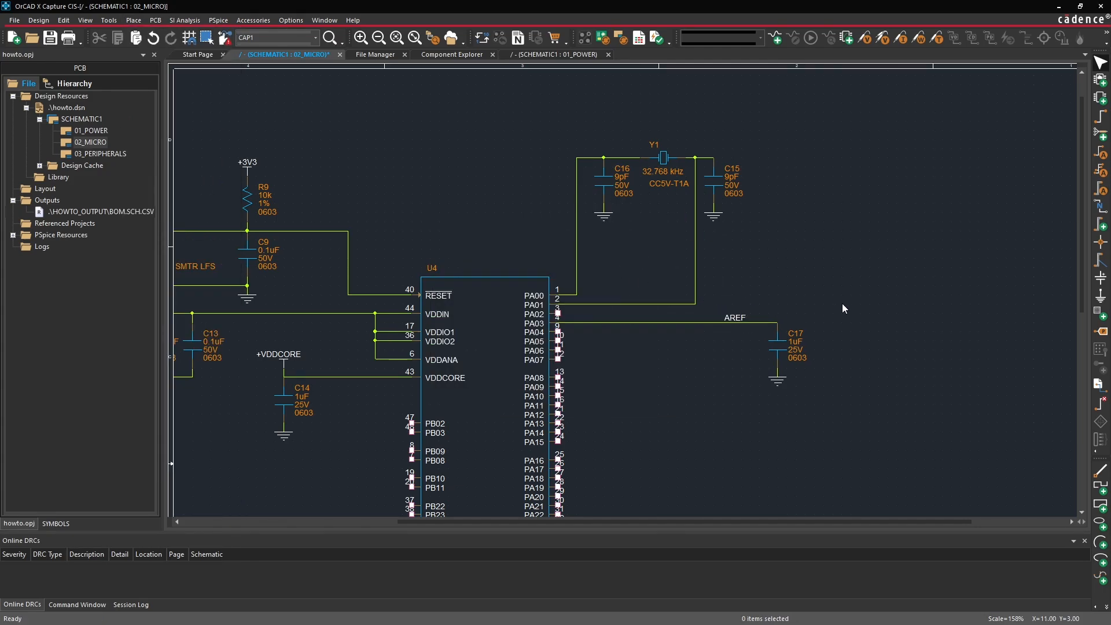
key("ctrl+s")
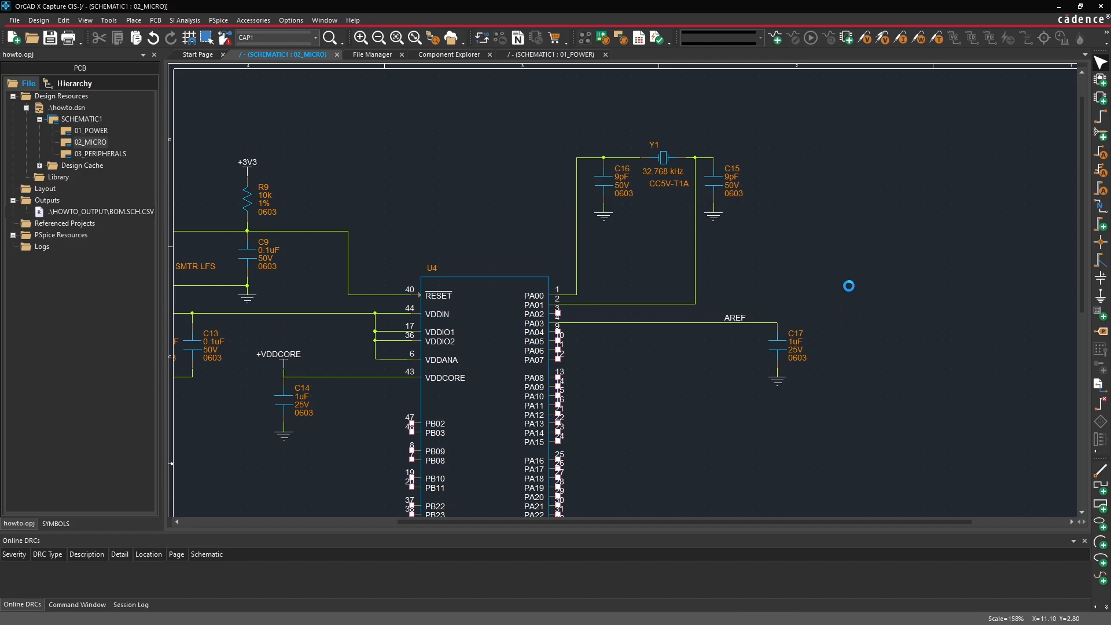
- Copy the green LED D1 from the 01_POWER page and place it on 02_MICRO to the right of U4, below C17
scroll(792, 275, "down", 1)
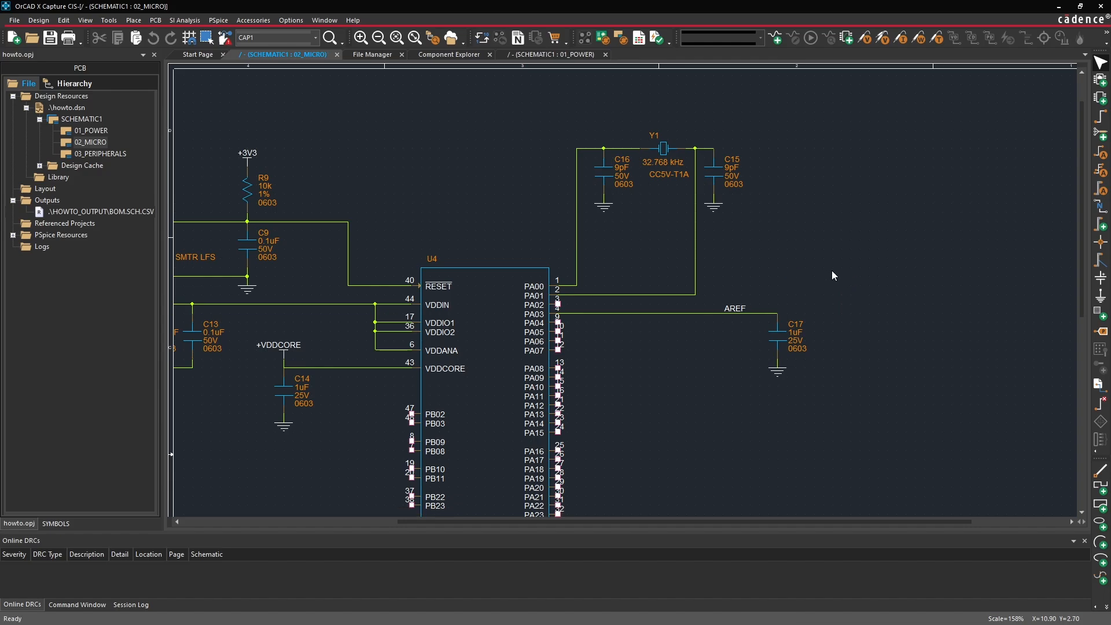
mouse_move(832, 272)
middle_mouse_down()
mouse_move(903, 354)
mouse_move(906, 380)
middle_mouse_up()
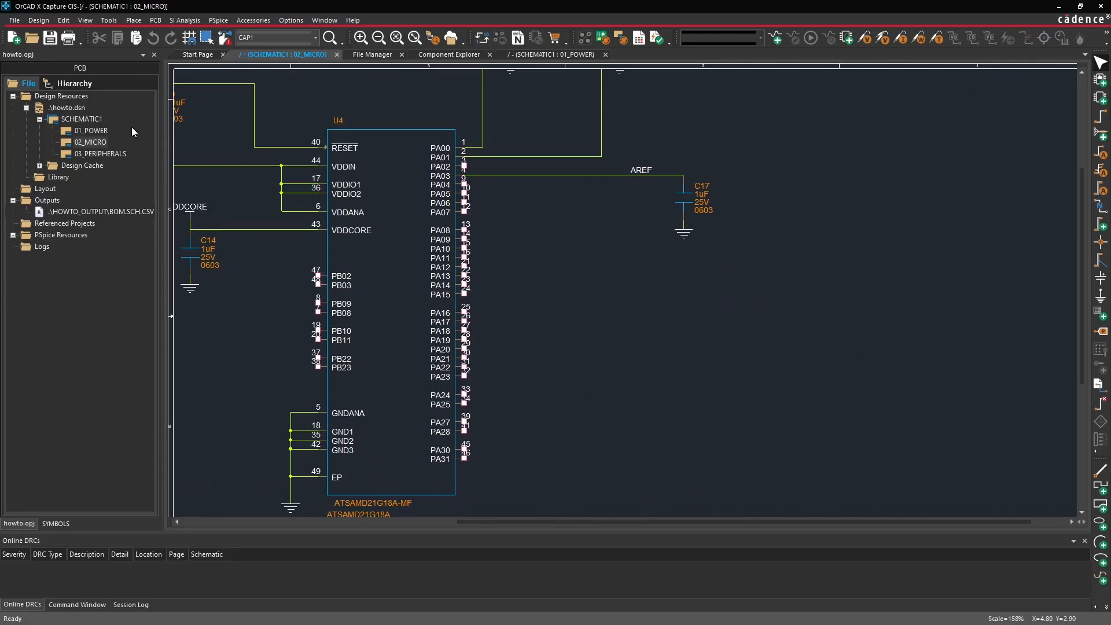
double_click(91, 130)
left_click(508, 320)
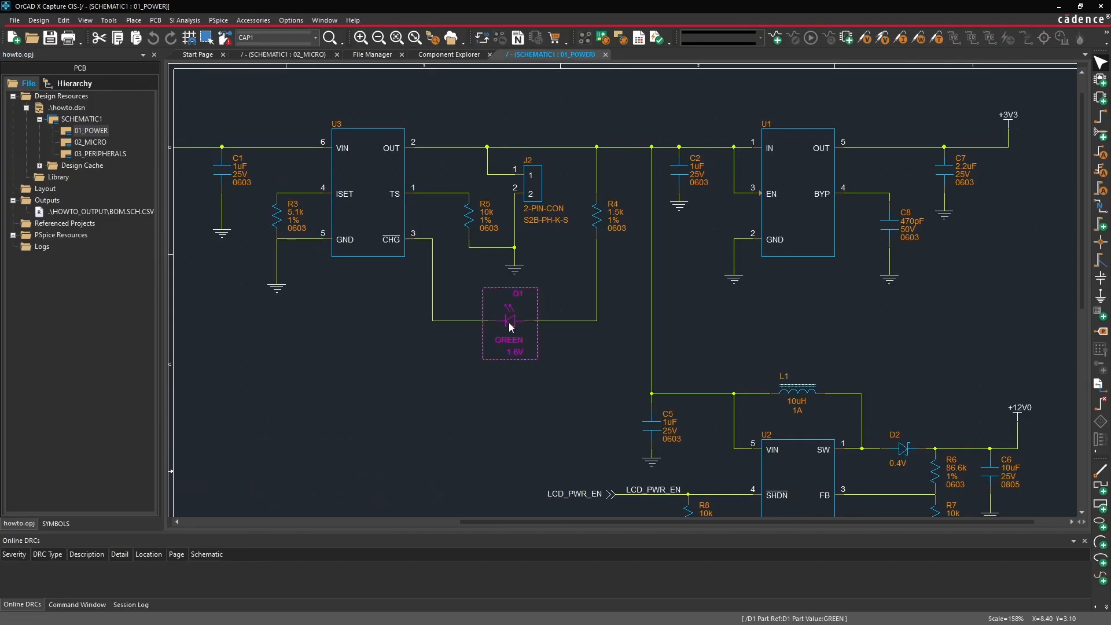
double_click(88, 142)
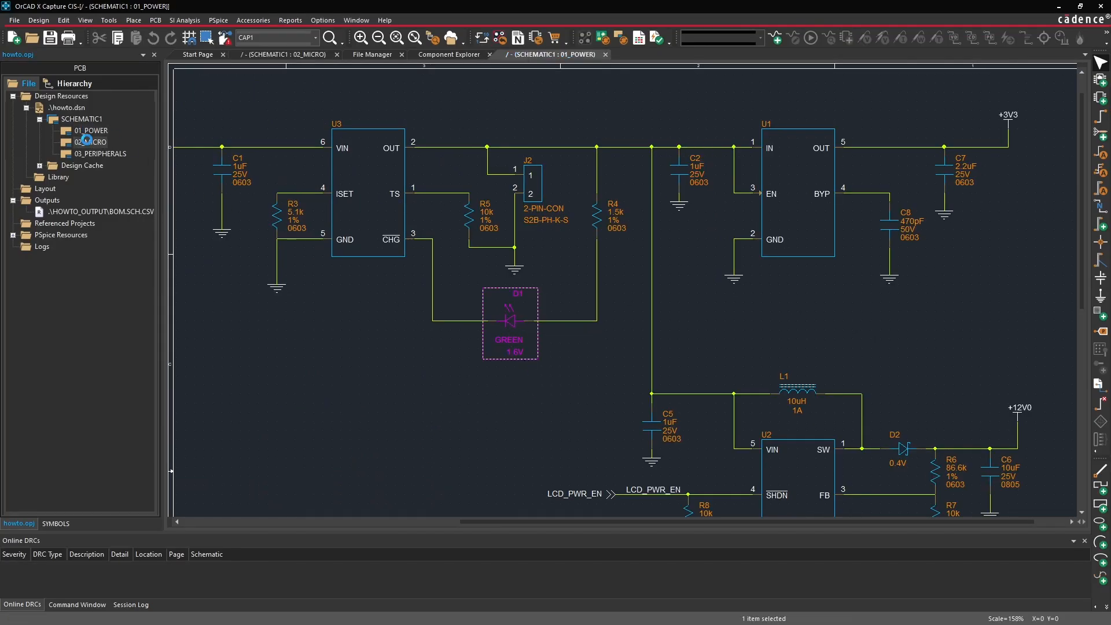
middle_click_drag(723, 315, 820, 313)
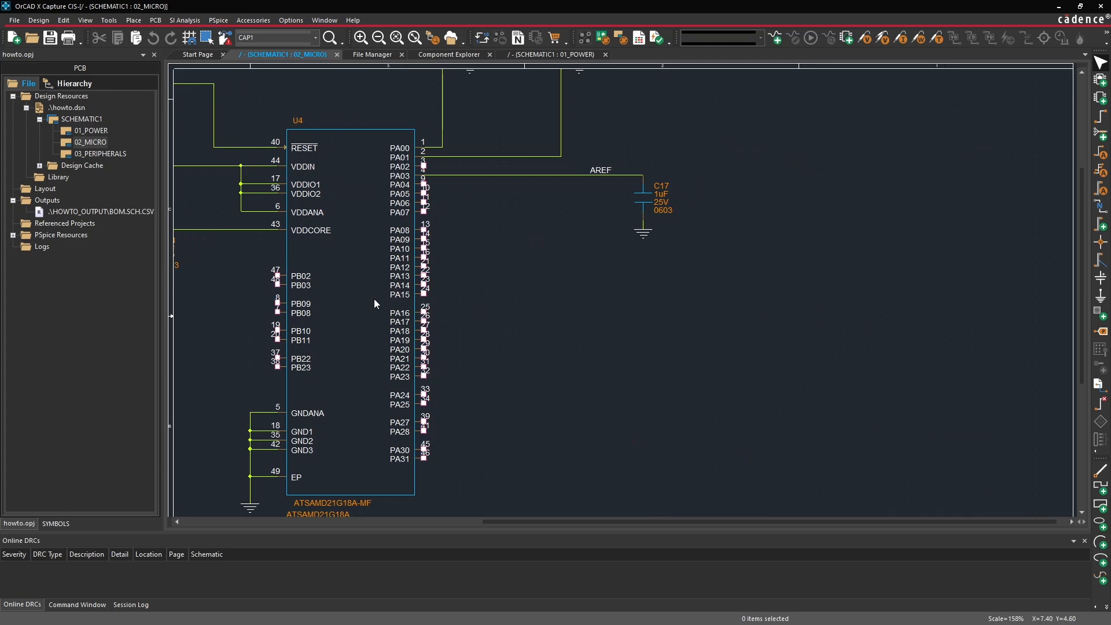
key("ctrl+v")
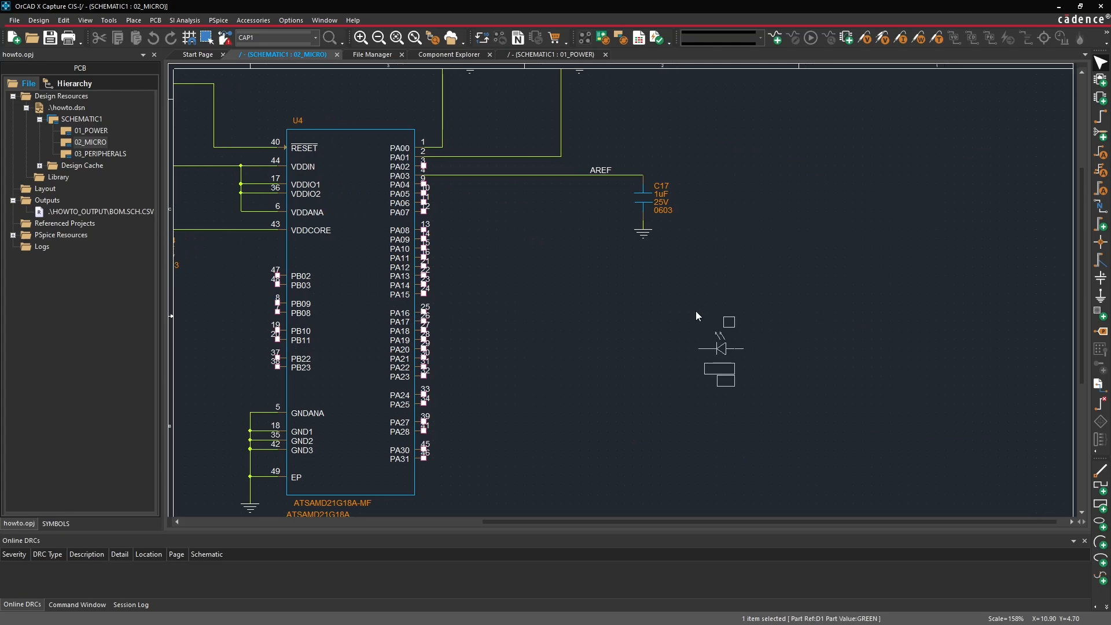
right_click(666, 273)
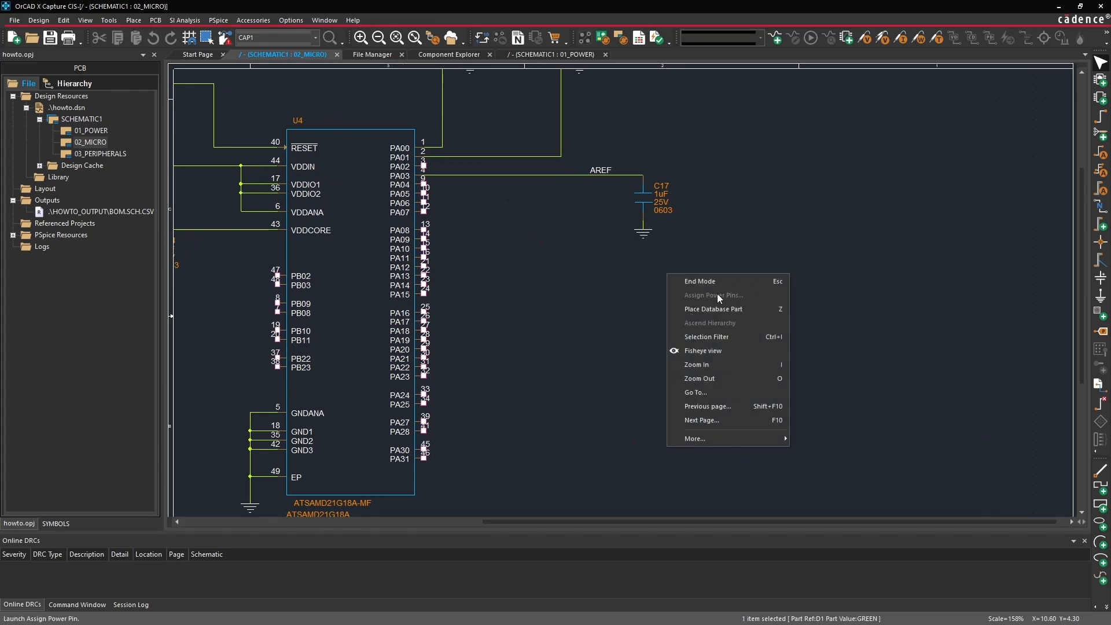
key("Escape")
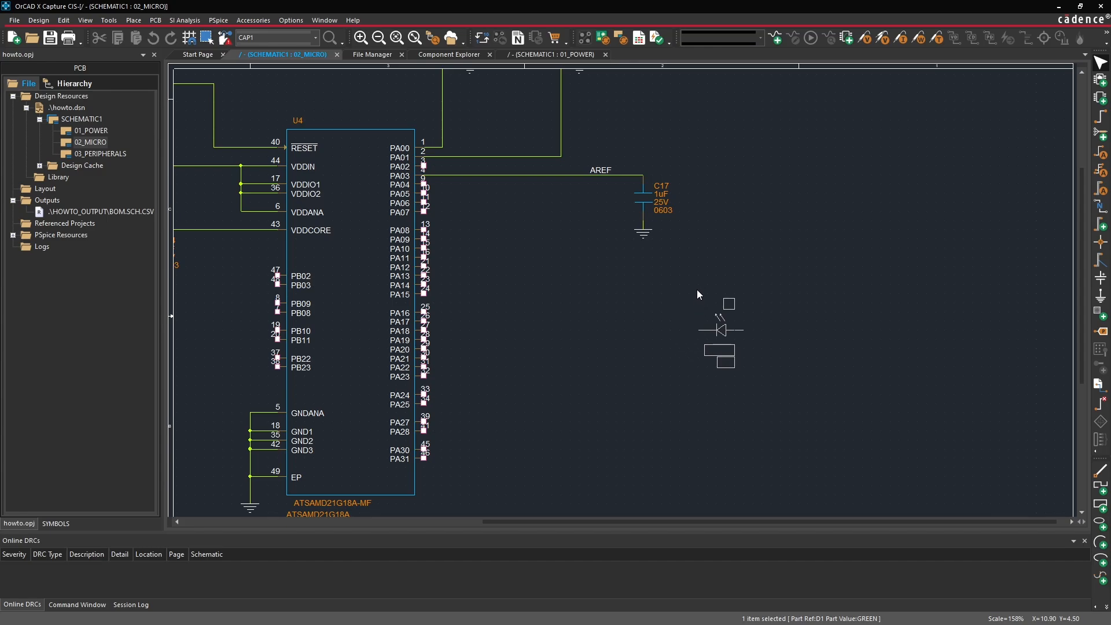
left_click(681, 297)
key("Escape")
- Mirror LED D3 horizontally so its anode faces U4
left_click(714, 335)
right_click(701, 325)
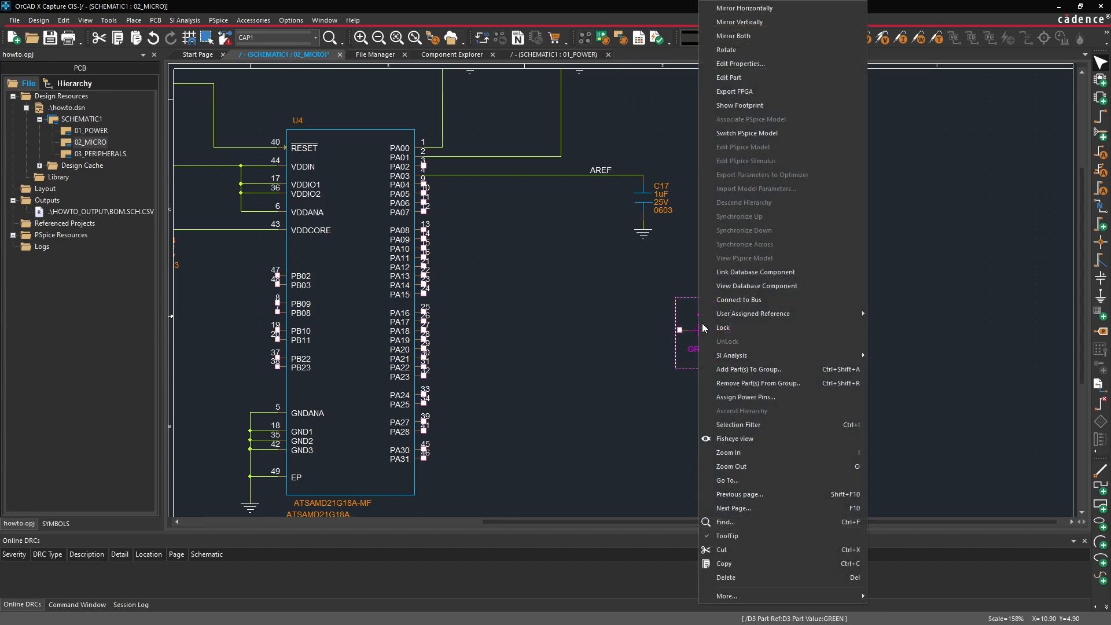
left_click(743, 9)
left_click(612, 286)
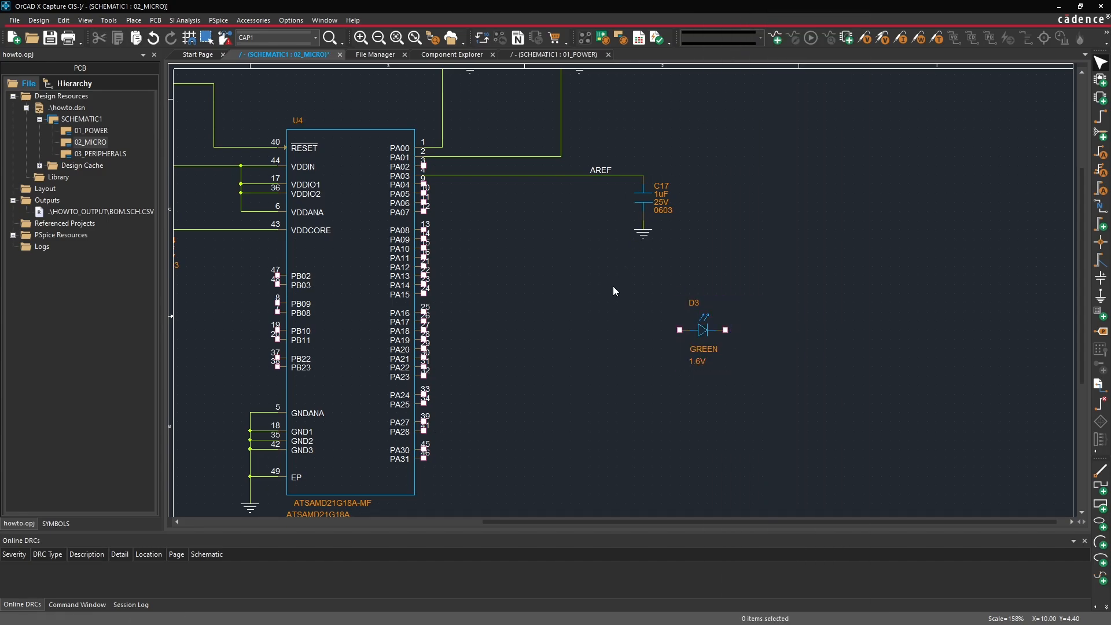
- Move LED D3 up in line with U4's PA16 pin and wire its anode to PA16
left_click_drag(710, 333, 706, 312)
left_click(629, 329)
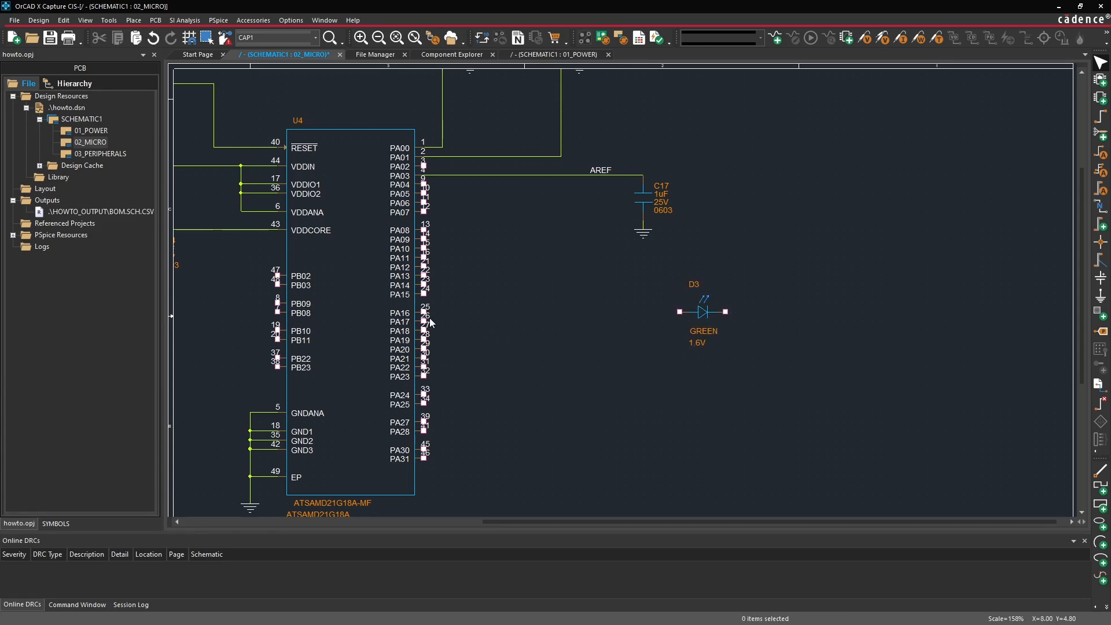
left_click_drag(424, 312, 680, 312)
left_click(825, 352)
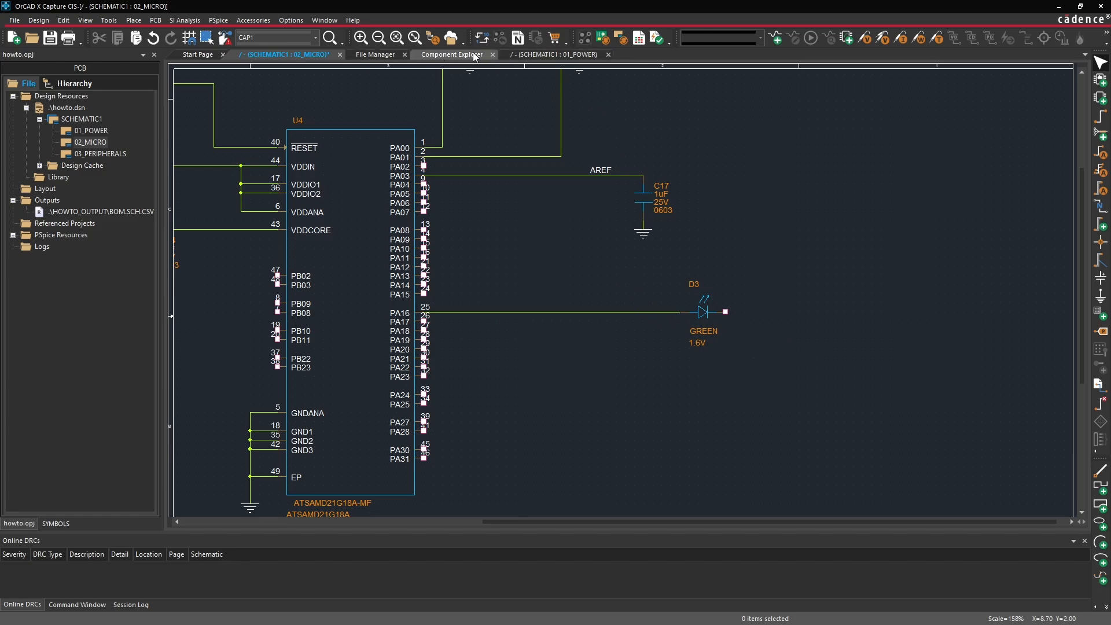
- Place the 10k 1% 0603 resistor ATF-RES-0010 from the workspace components horizontally to the right of D3
left_click(452, 54)
scroll(446, 259, "down", 7)
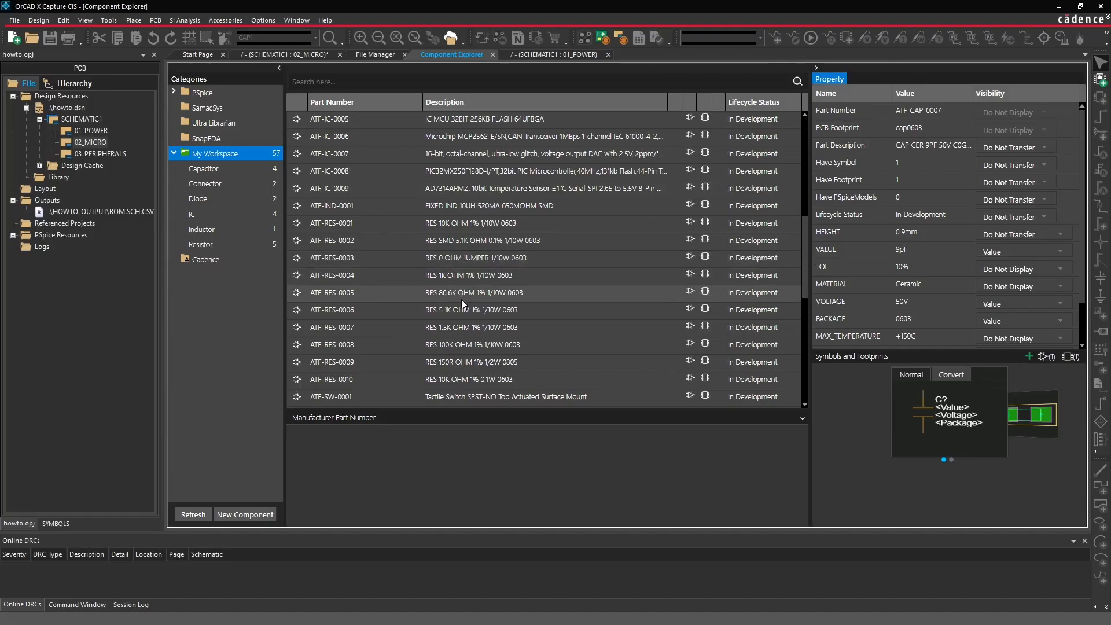
left_click(463, 379)
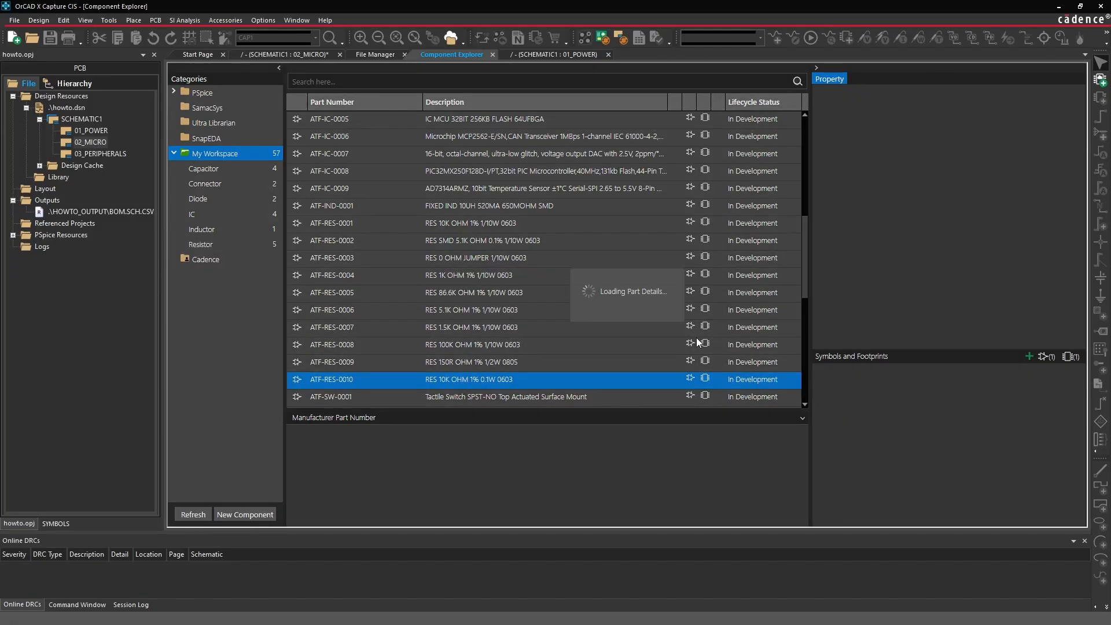
key("r")
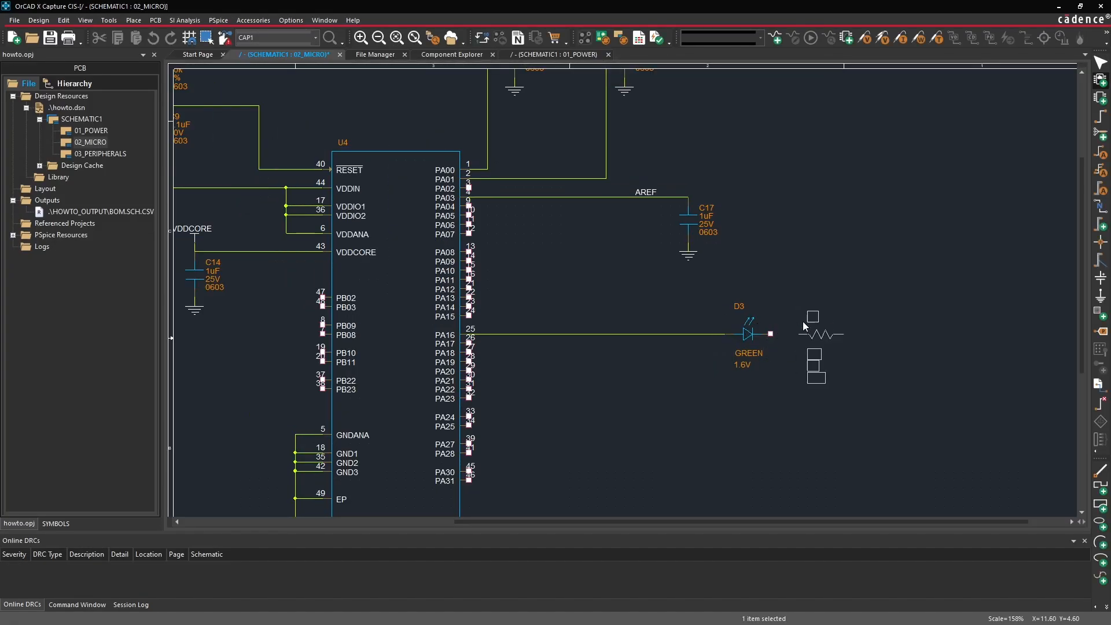
left_click(802, 327)
key("Escape")
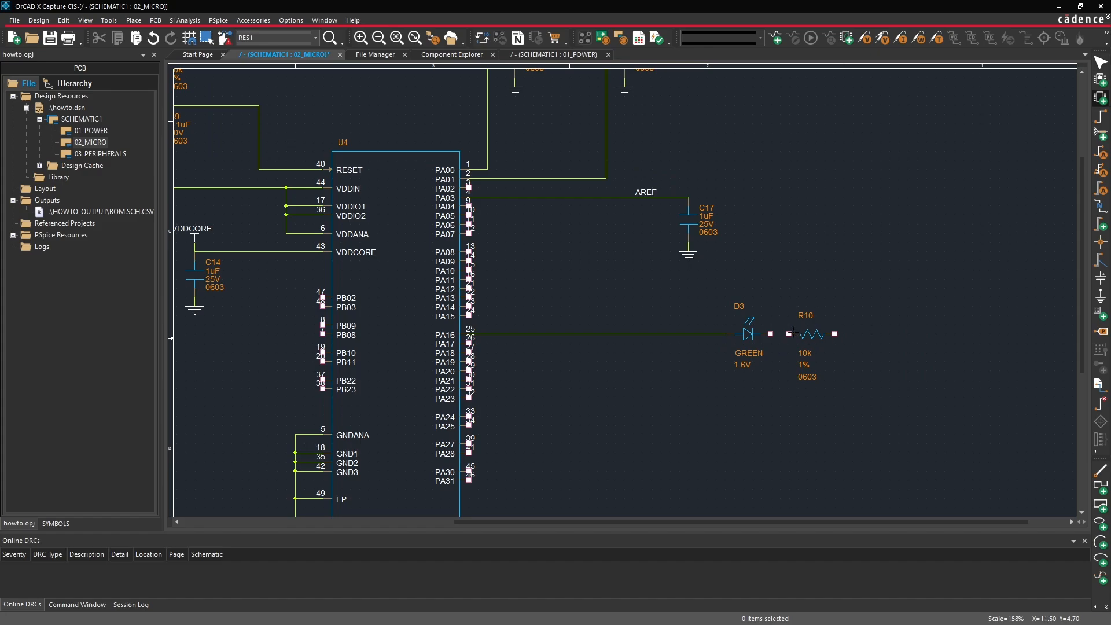
- Wire the cathode of LED D3 to the facing pin of R10
left_click(771, 334)
left_click(789, 334)
key("Escape")
- Copy the ground symbol from C17 to the right of R10 and wire it to R10's free pin
left_click_drag(717, 278, 671, 247)
key("ctrl+c")
key("ctrl+v")
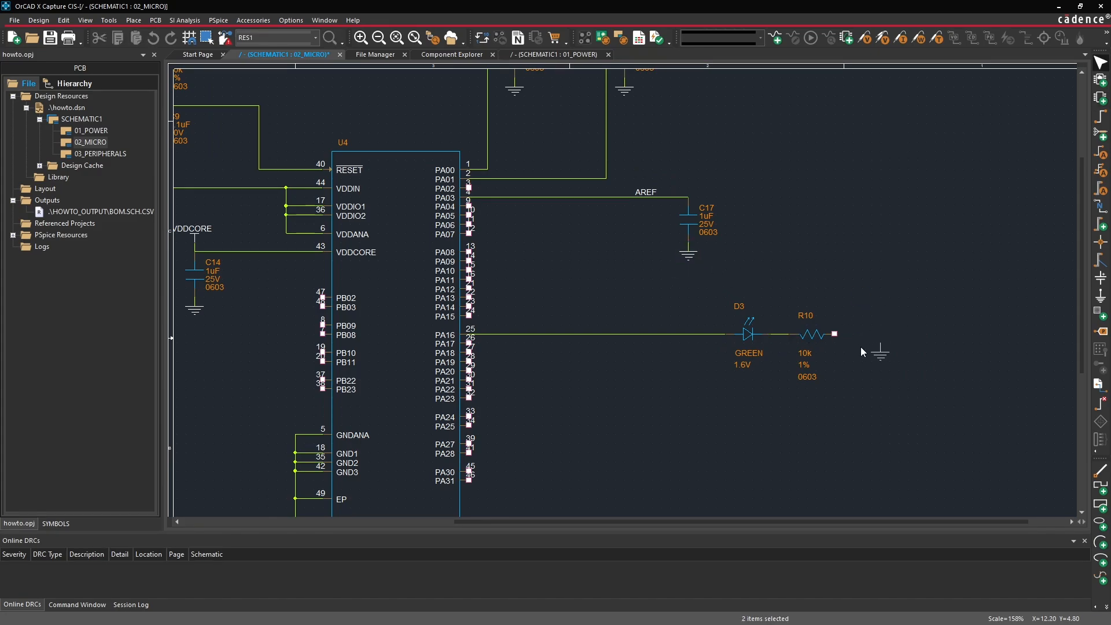
left_click(851, 334)
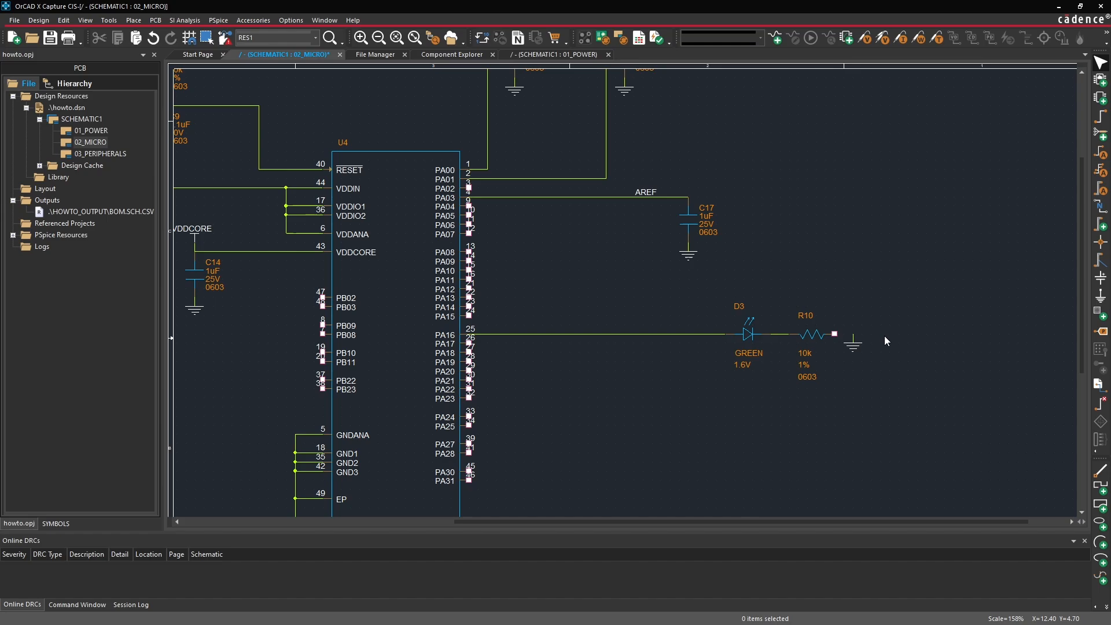
left_click(853, 334)
left_click(834, 333)
key("Escape")
left_click(900, 310)
- Place the 4-position 0.050" through-hole header ATF-CON-0002 from the workspace components to the lower right of U4
scroll(689, 307, "down", 3)
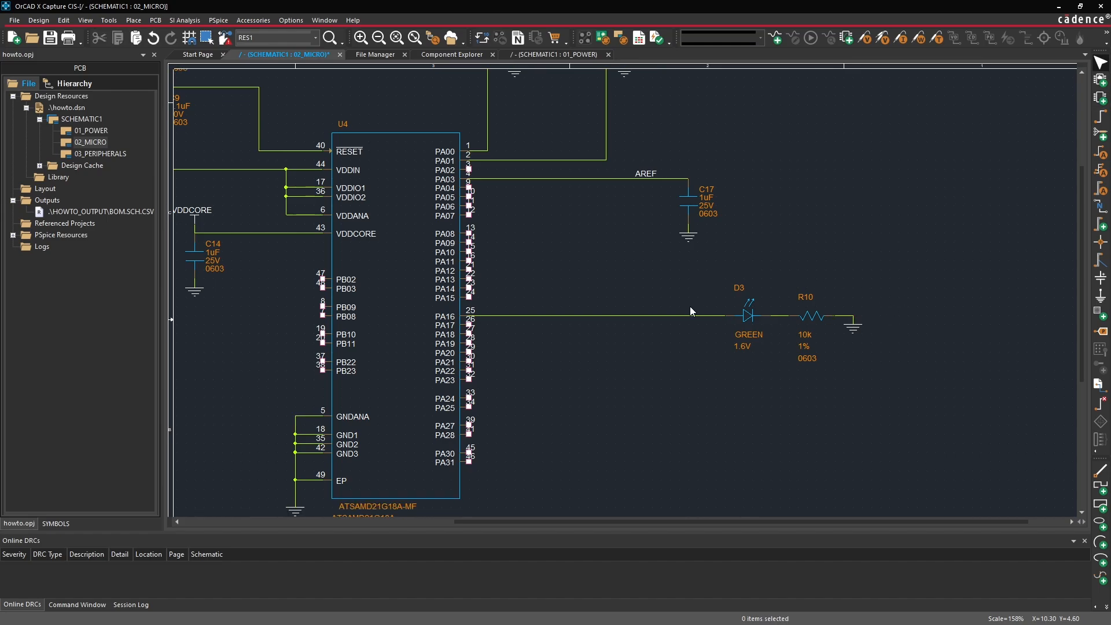
middle_click_drag(665, 374, 628, 395)
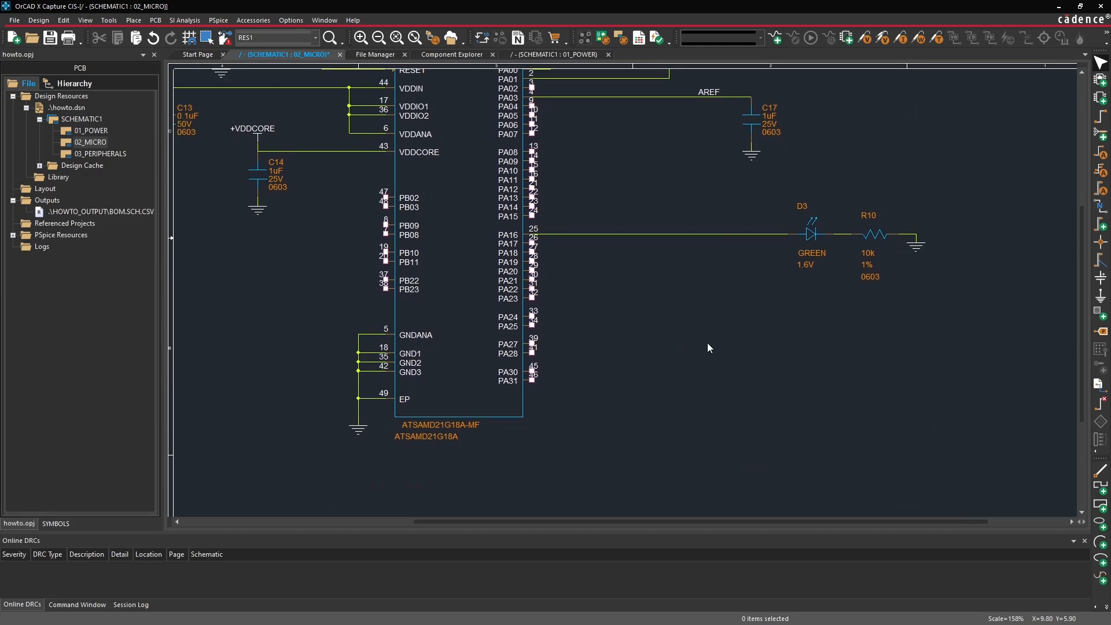
scroll(711, 347, "down", 3)
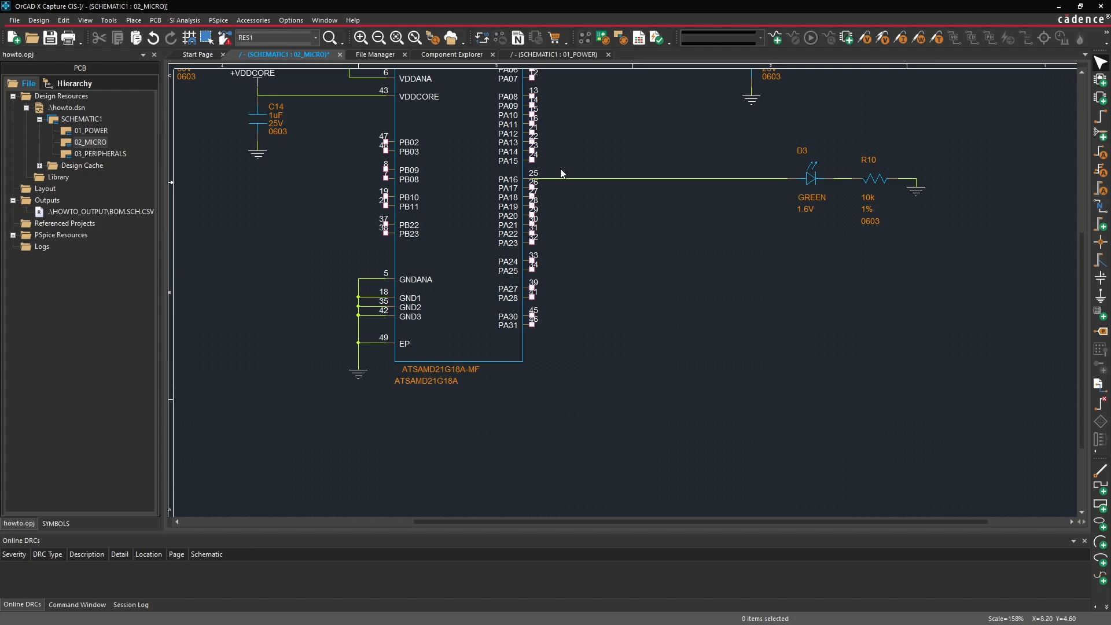
left_click(465, 56)
scroll(453, 283, "up", 3)
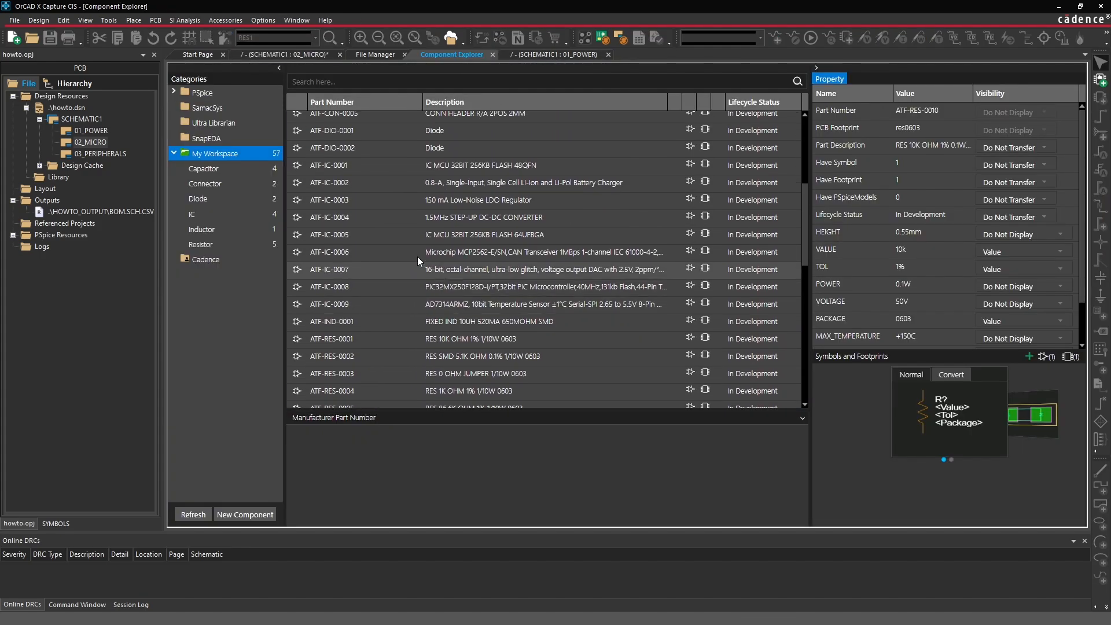
scroll(379, 208, "up", 3)
scroll(377, 220, "up", 3)
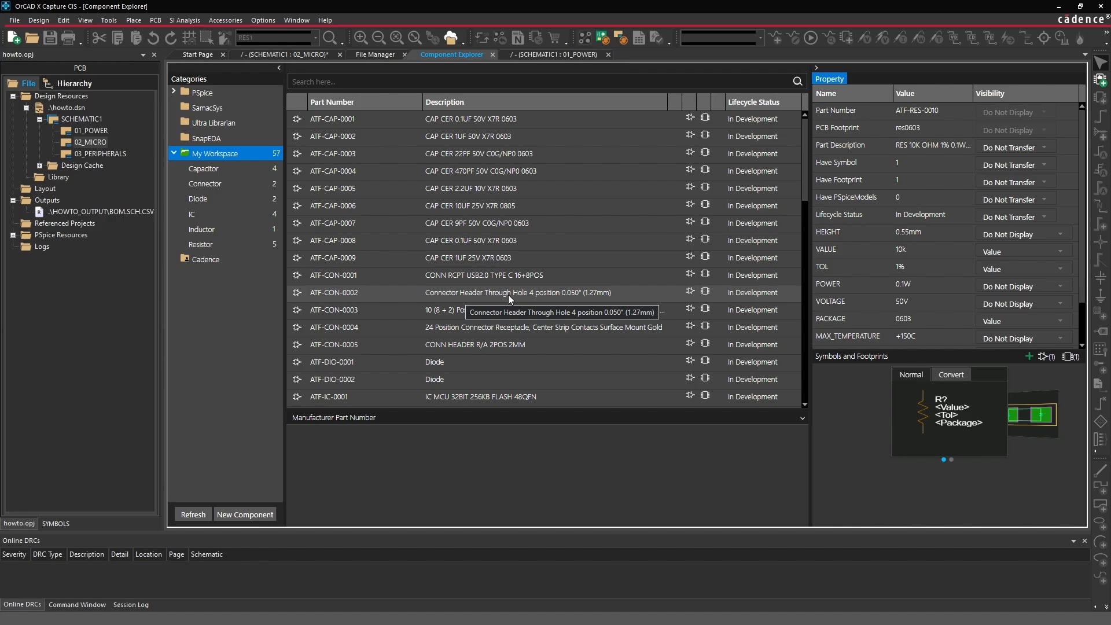
left_click(523, 292)
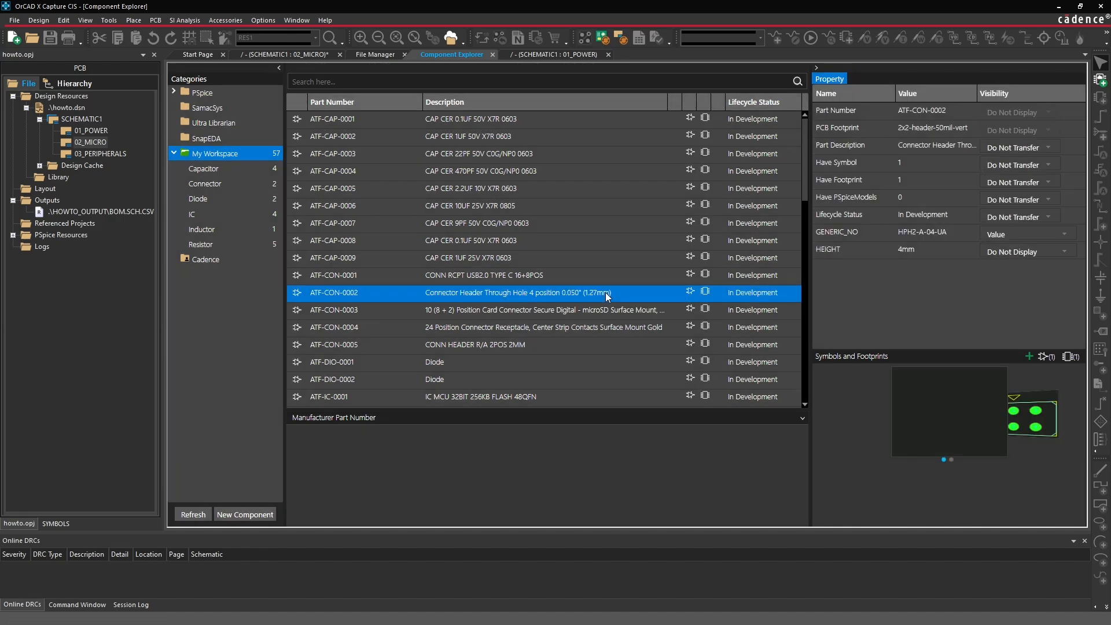
double_click(605, 293)
left_click(688, 357)
key("Escape")
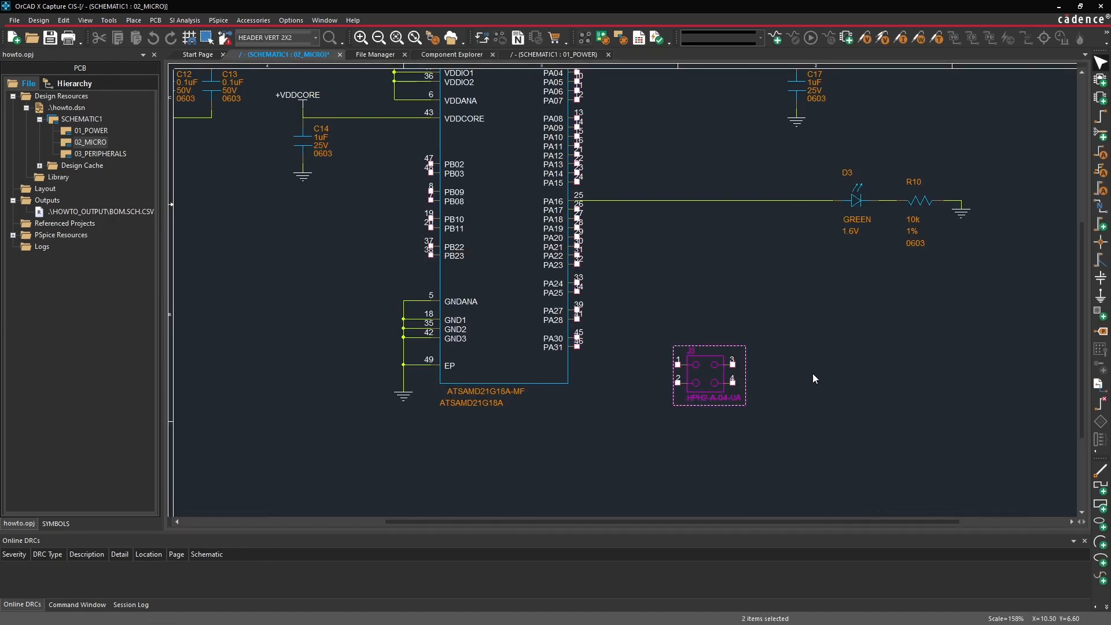
left_click(813, 378)
- Wire header J3's pin 1 to PA30 and pin 2 to PA31, and shift J3 slightly away from U4
key("w")
left_click(678, 364)
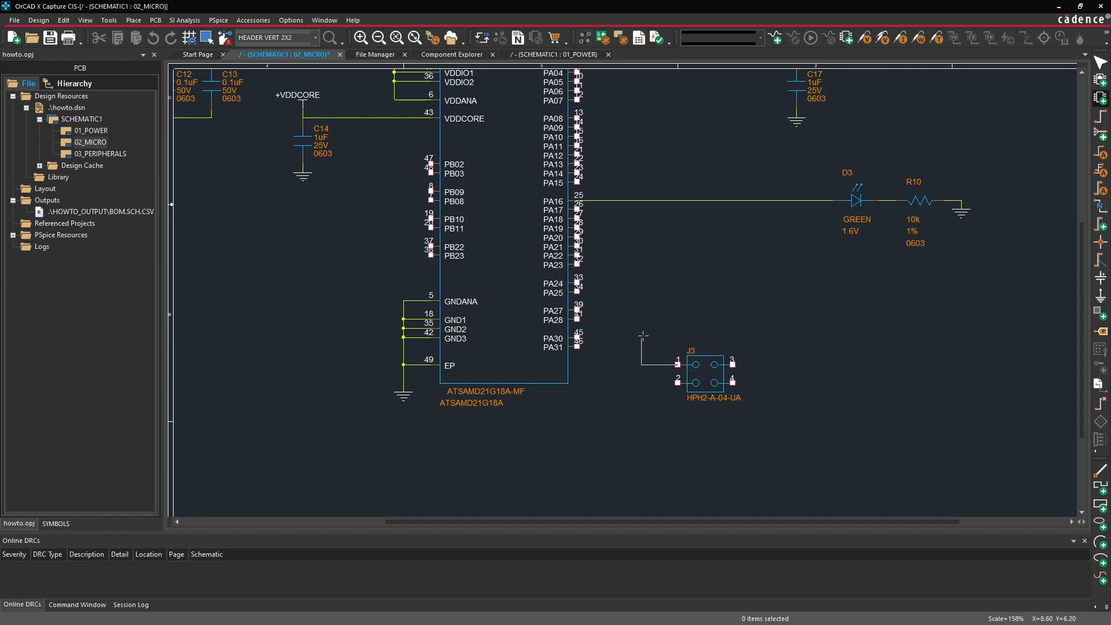
left_click(641, 337)
left_click(577, 338)
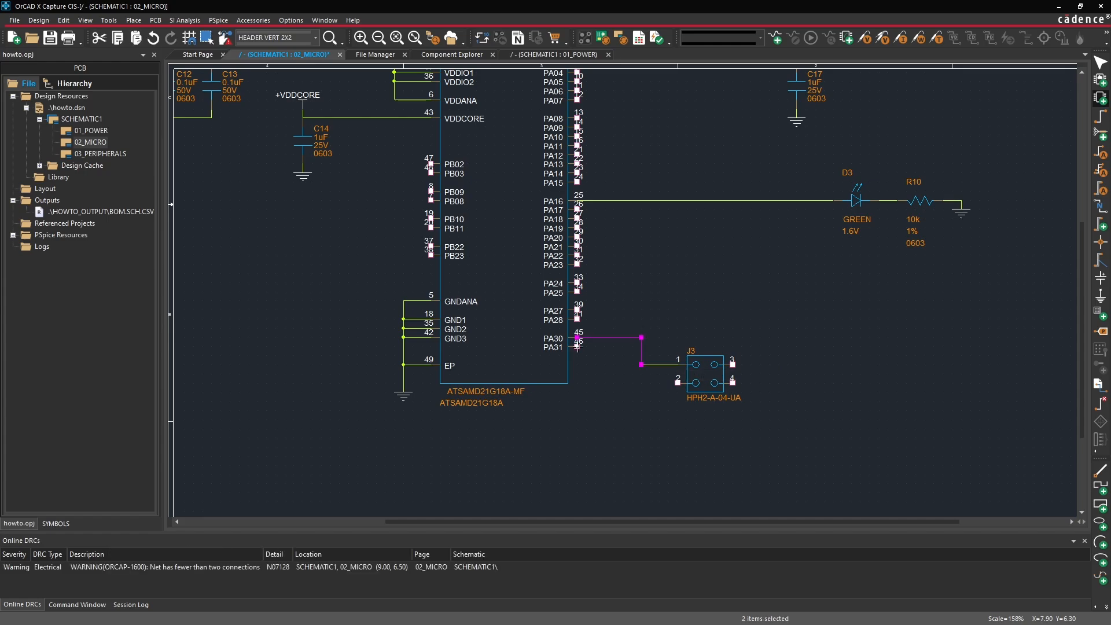
left_click(577, 346)
left_click(623, 382)
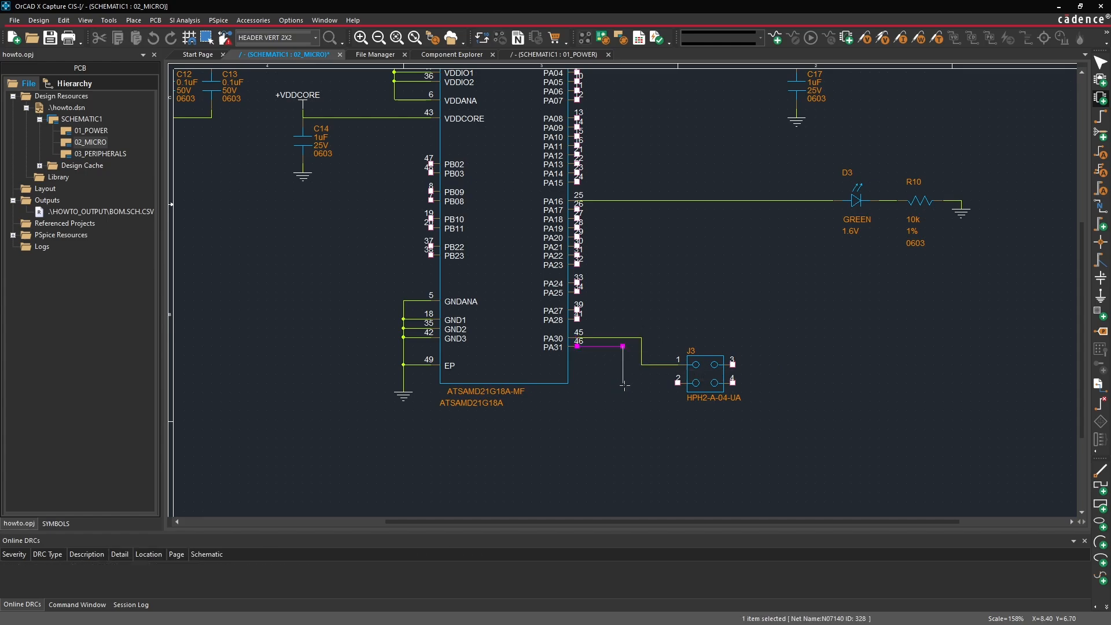
left_click(677, 383)
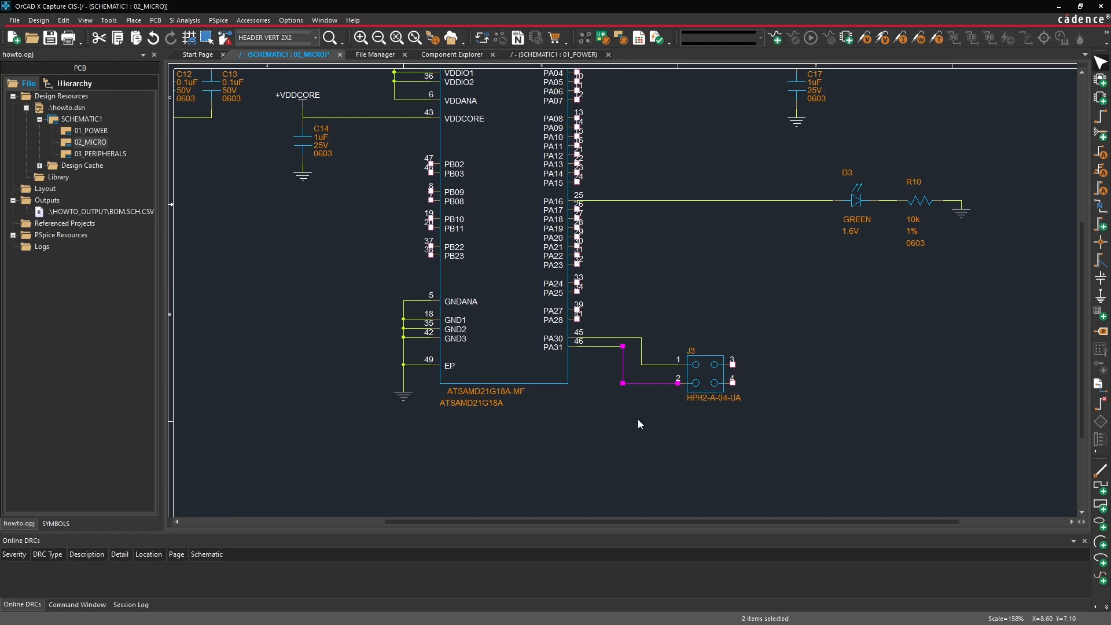
key("Escape")
left_click_drag(705, 376, 732, 377)
left_click(620, 356)
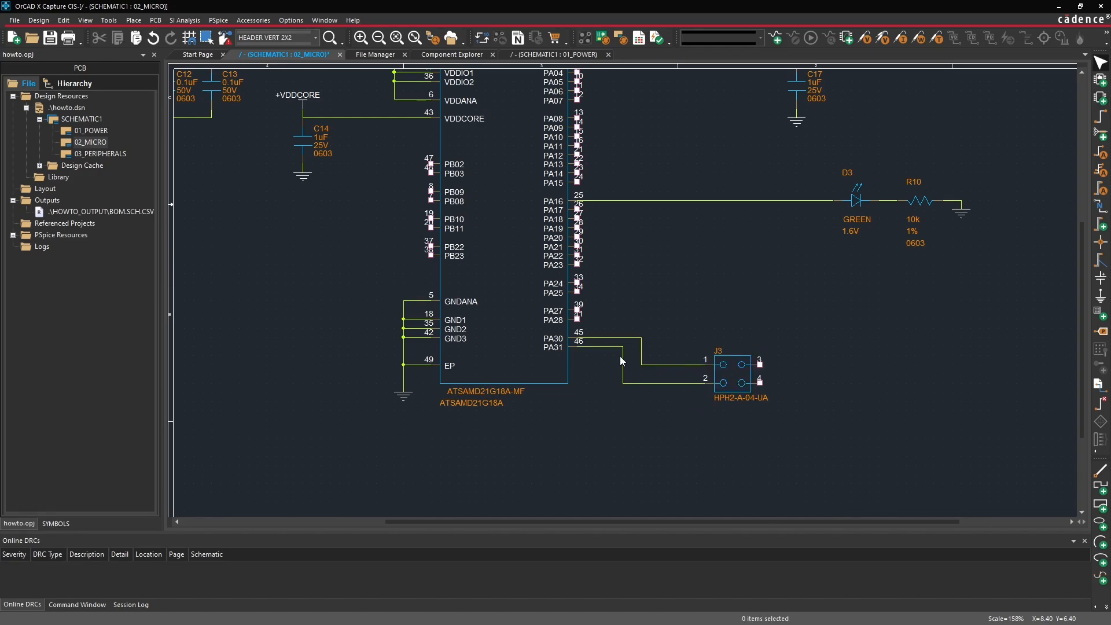
- Label the wire between PA30 and J3 pin 1 with the net alias SWCLK
left_click(134, 20)
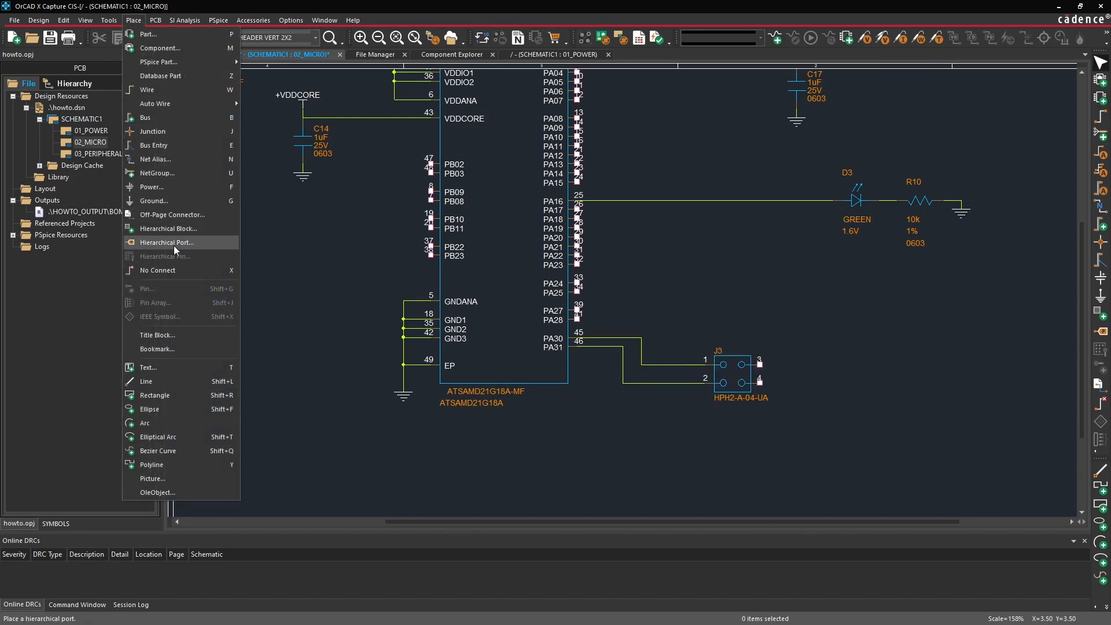
left_click(165, 160)
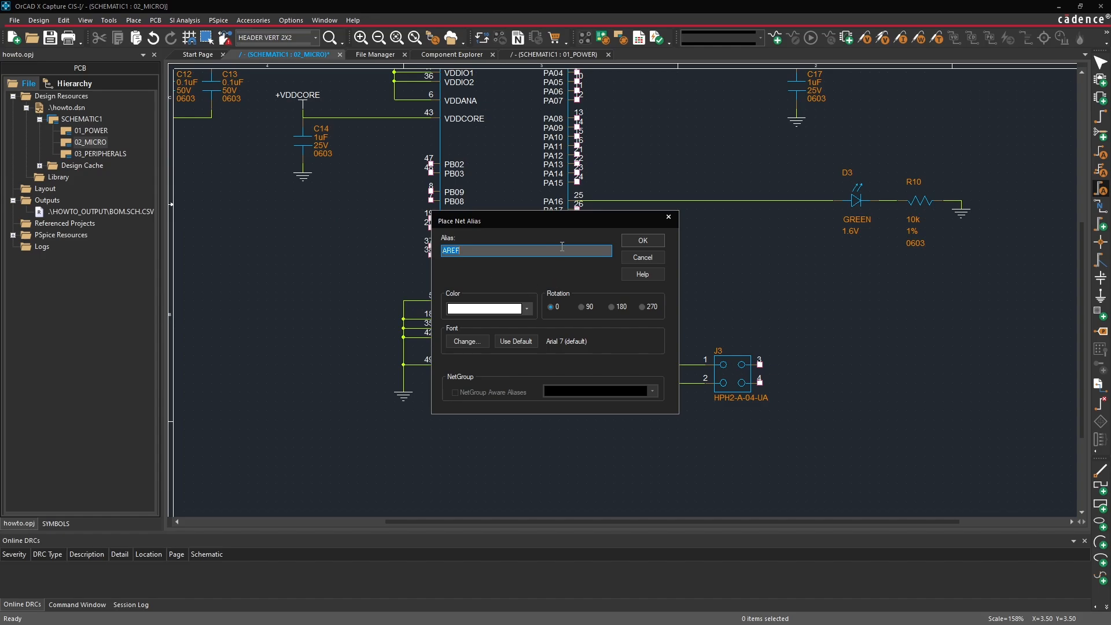
type("SWCLK")
key("Return")
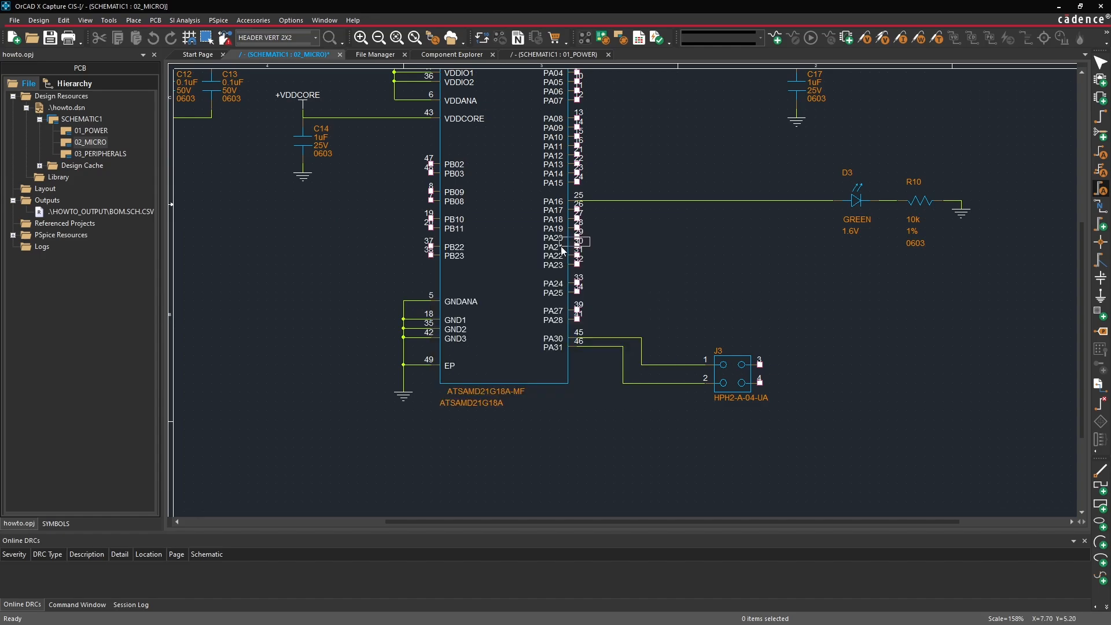
left_click(658, 365)
- Add a net alias to the wire between PA31 and J3 pin 2 and name it SWDIO
left_click(651, 380)
key("Escape")
double_click(665, 380)
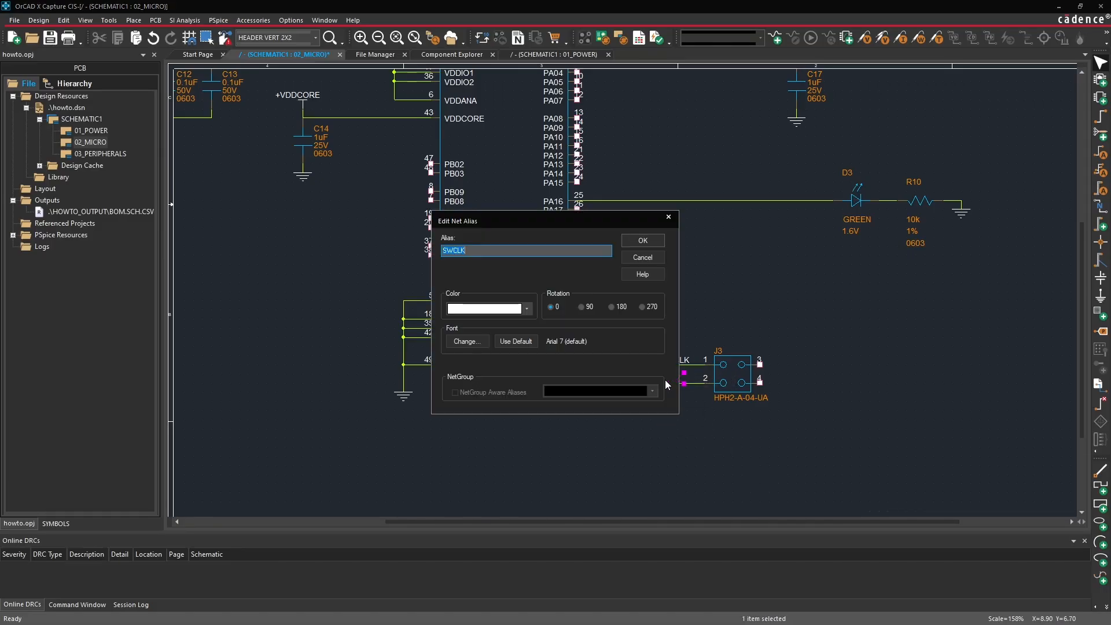
type("SWDIO")
key("Return")
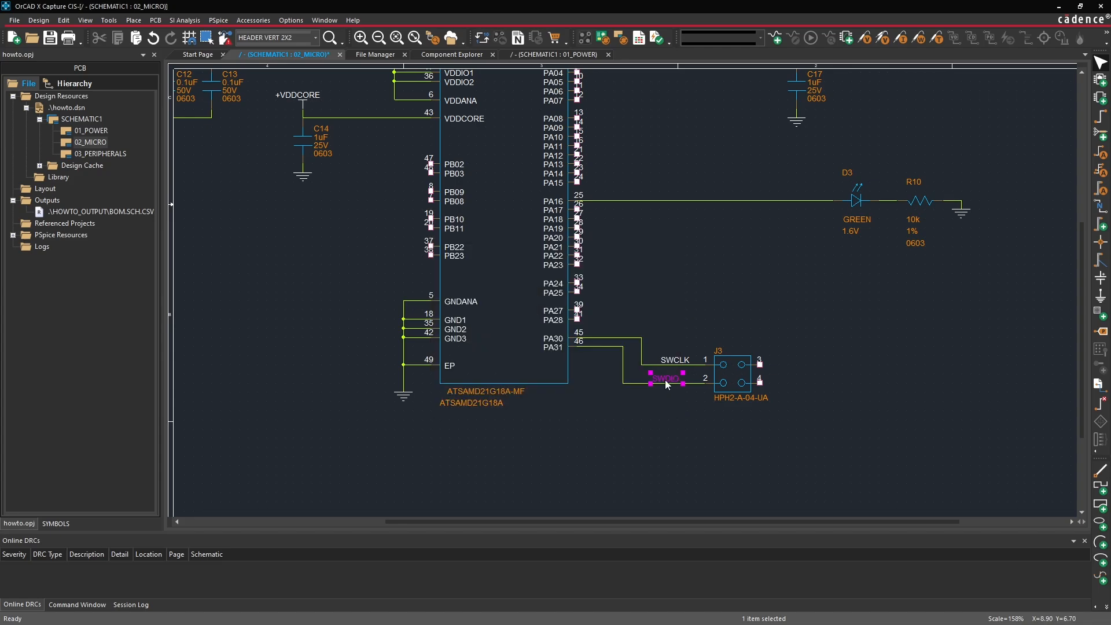
left_click(683, 424)
- Copy the +3V3 power symbol above R9 to the upper right of header J3
key("i")
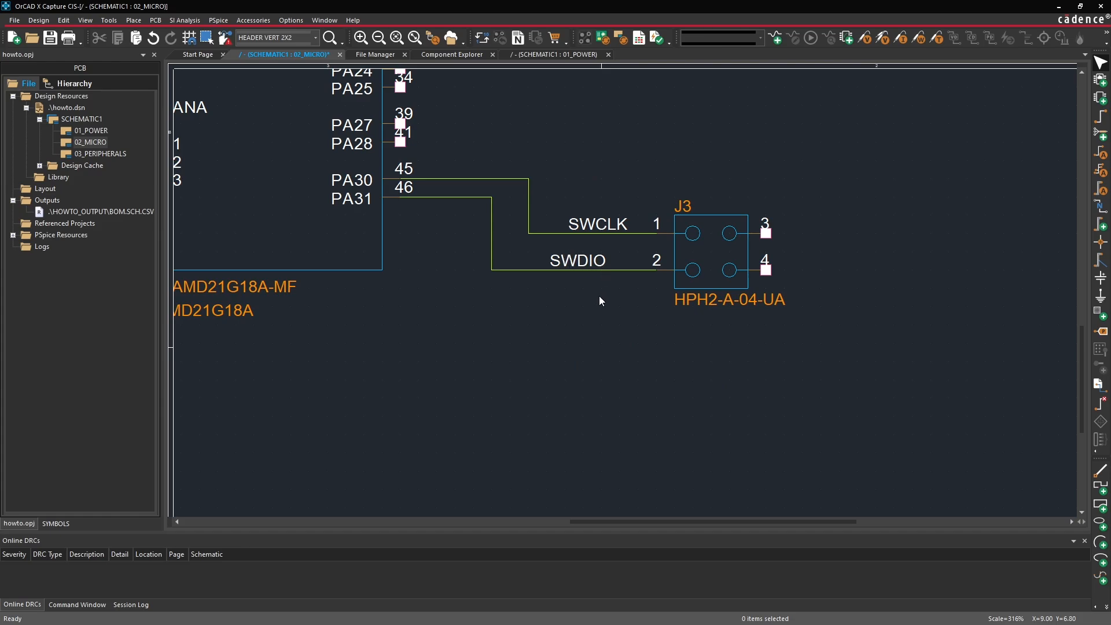
key("o")
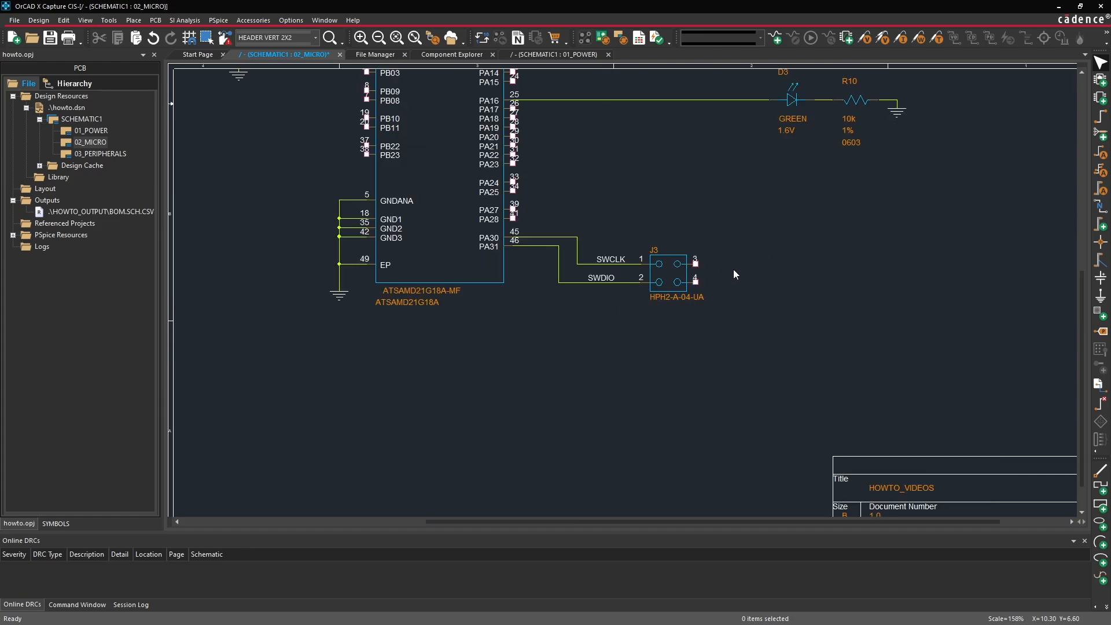
middle_click_drag(745, 258, 759, 234)
key("i")
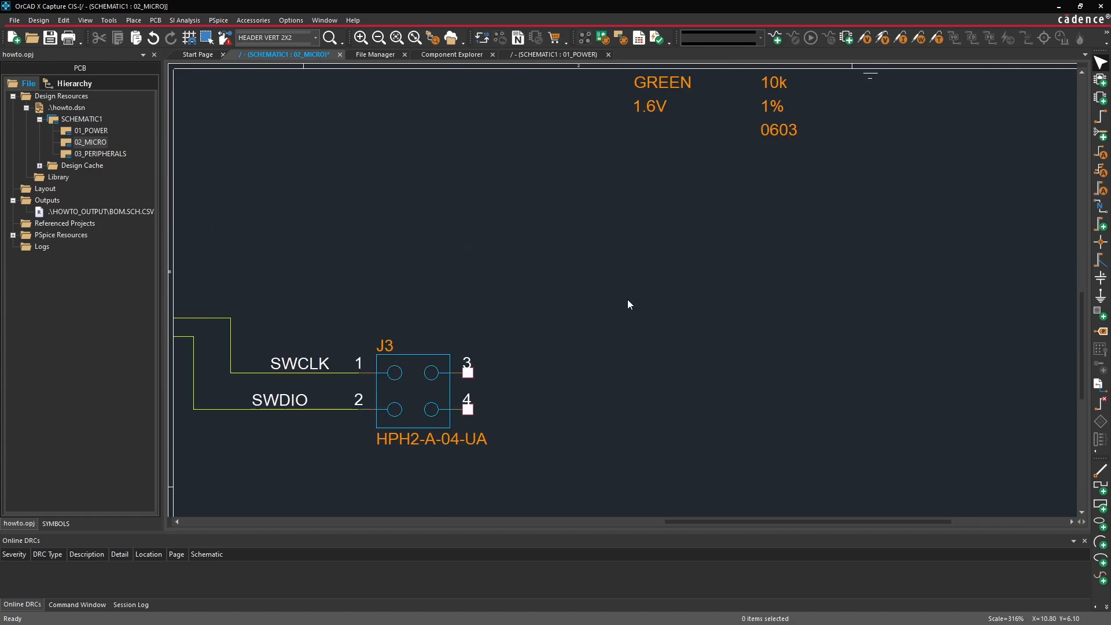
key("o")
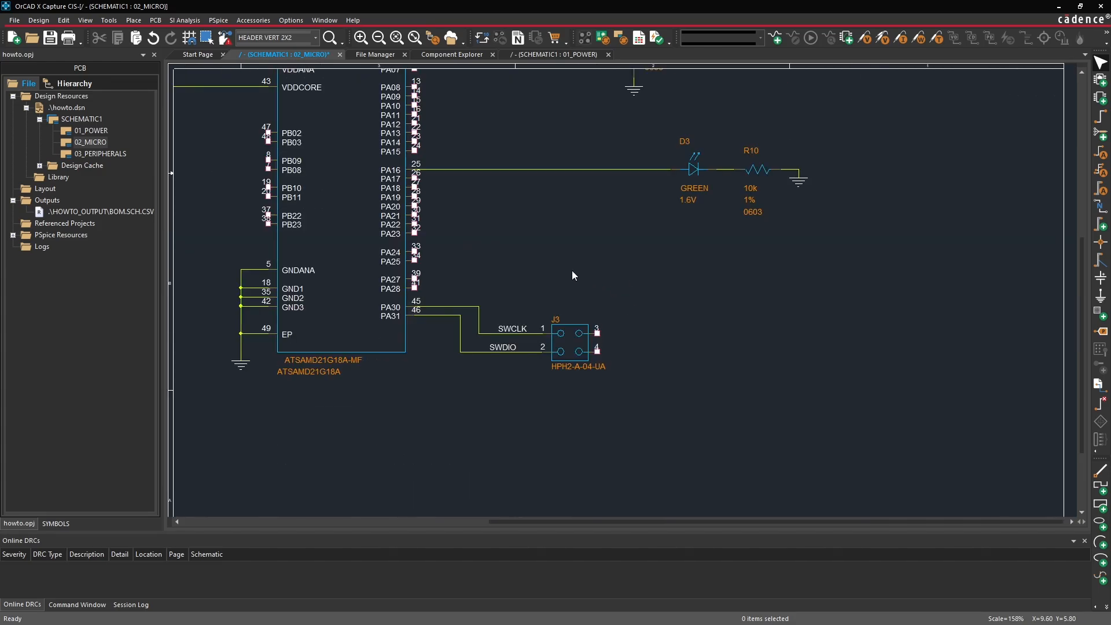
middle_click_drag(544, 250, 413, 123)
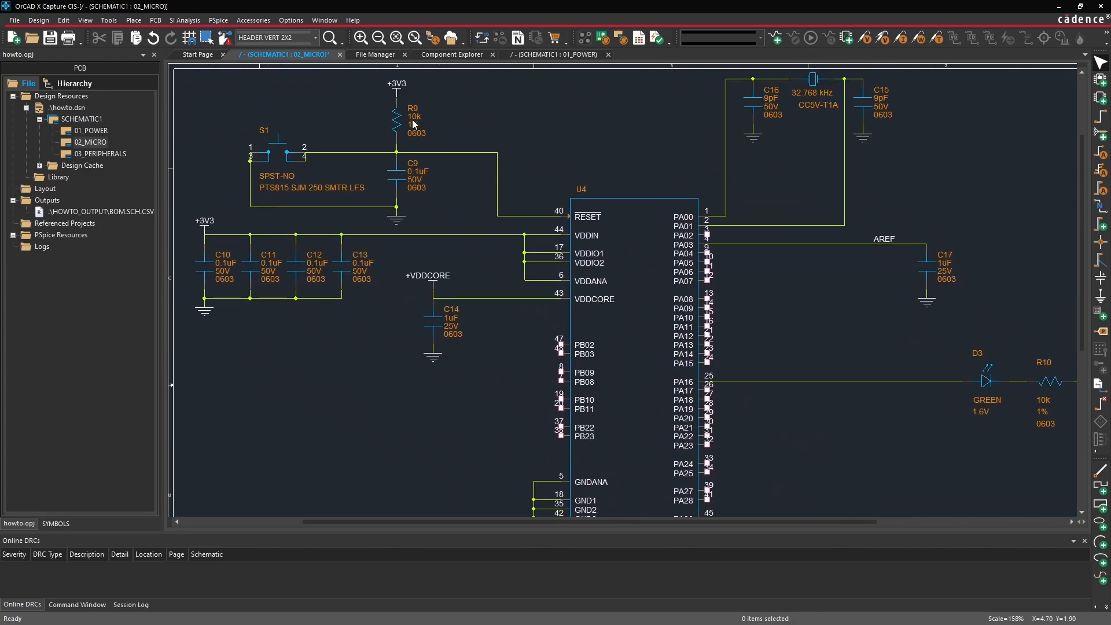
left_click(399, 91)
key("ctrl+c")
middle_click_drag(775, 377, 1036, 556)
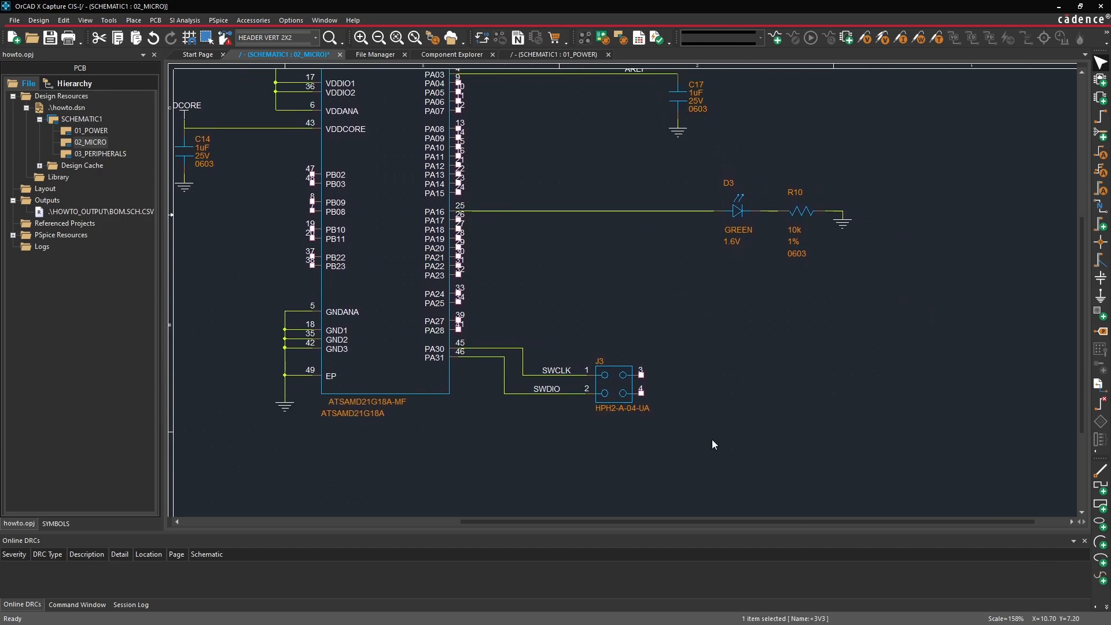
key("ctrl+v")
key("ctrl+v")
left_click(669, 347)
- Copy the ground symbol beside R10 to the lower right of header J3
left_click(841, 219)
key("ctrl+c")
key("ctrl+v")
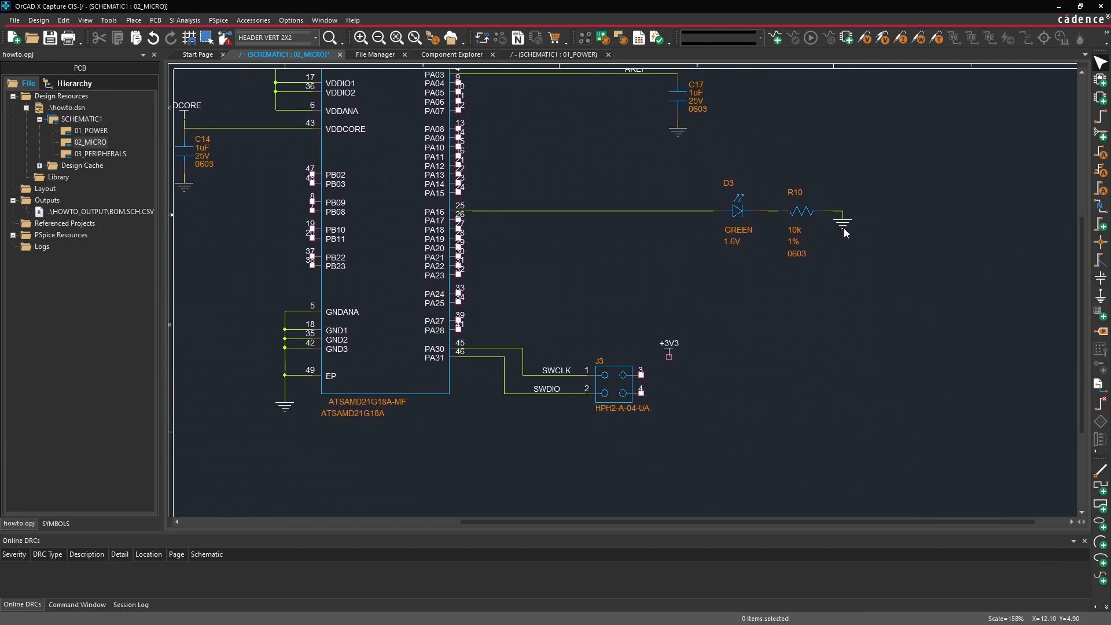
left_click(841, 227)
key("ctrl+c")
key("ctrl+v")
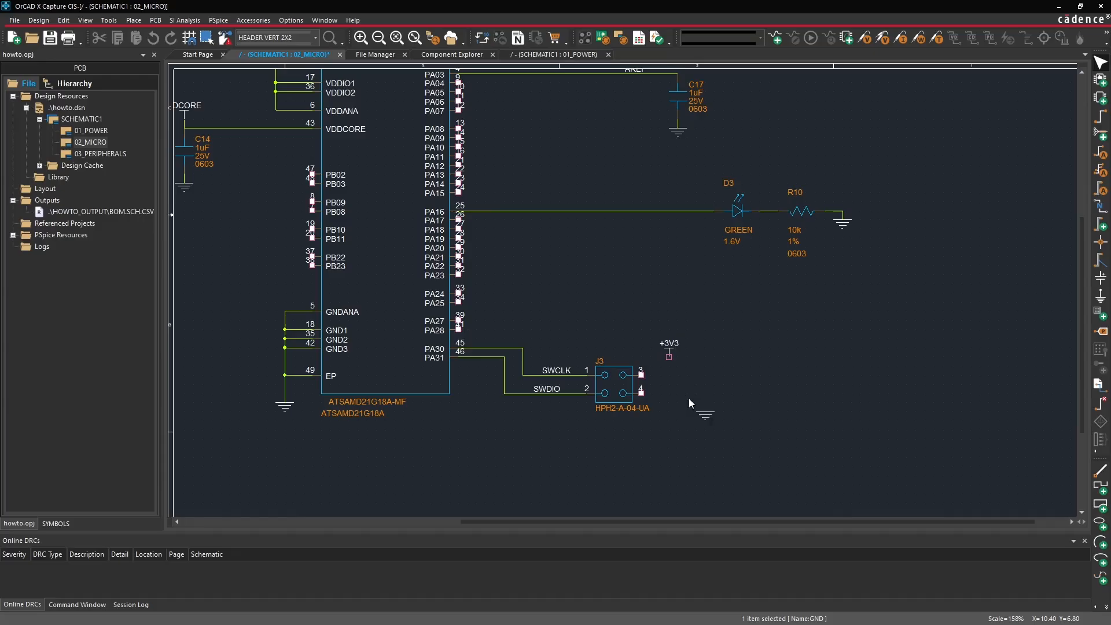
left_click(650, 402)
- Wire J3's pin 3 to the +3V3 symbol and its pin 4 to the ground symbol
key("w")
left_click(641, 374)
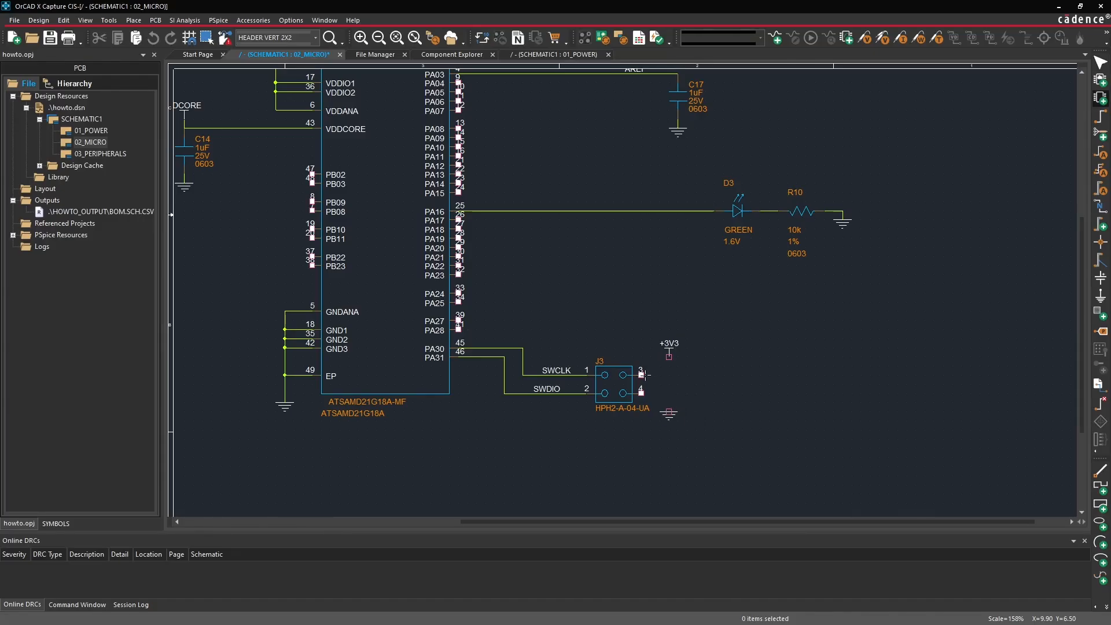
left_click(669, 356)
left_click(640, 393)
left_click(669, 393)
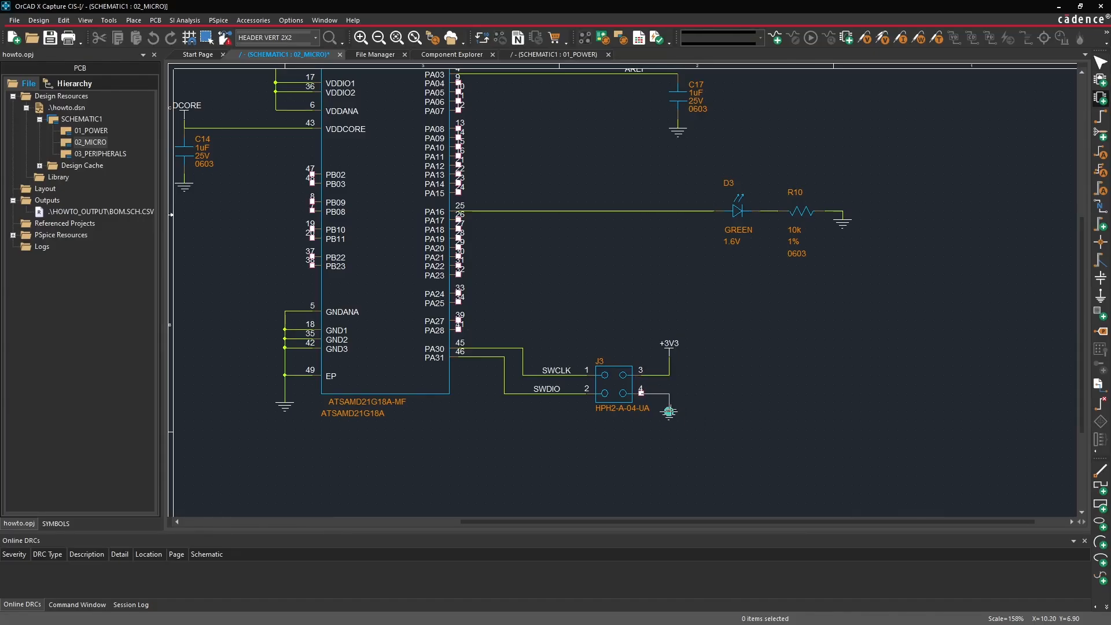
left_click(670, 411)
key("Escape")
left_click(748, 403)
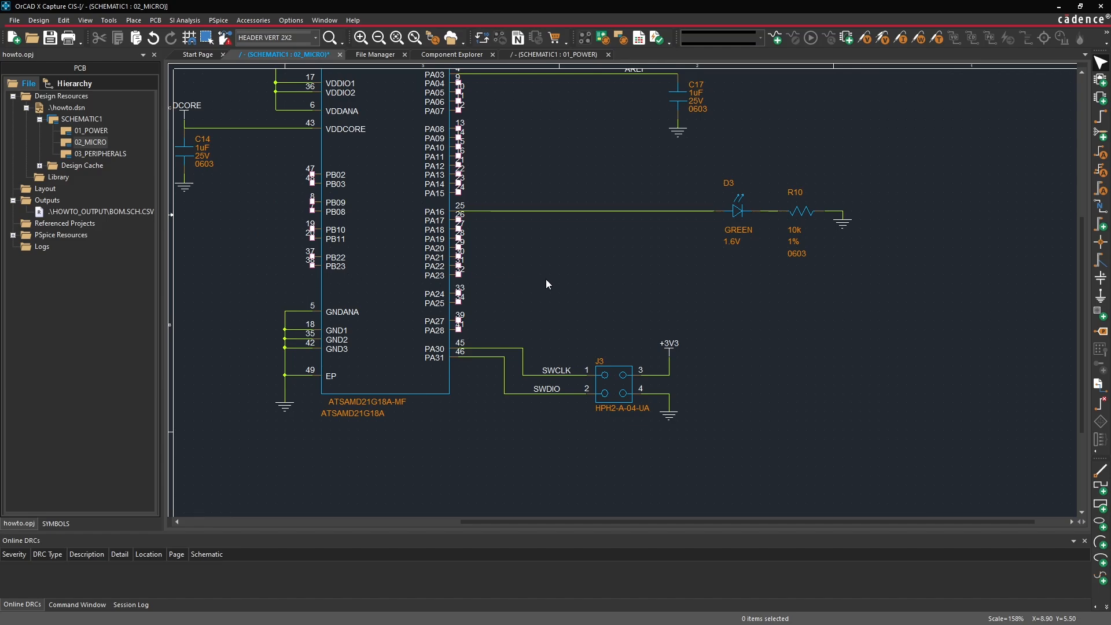
- Copy the D_N and D_P off-page connectors from the 01_POWER page to 02_MICRO, to the right of U4's PA24–PA28 pins
mouse_move(546, 279)
middle_mouse_down()
mouse_move(471, 280)
mouse_move(486, 270)
mouse_move(417, 262)
middle_mouse_up()
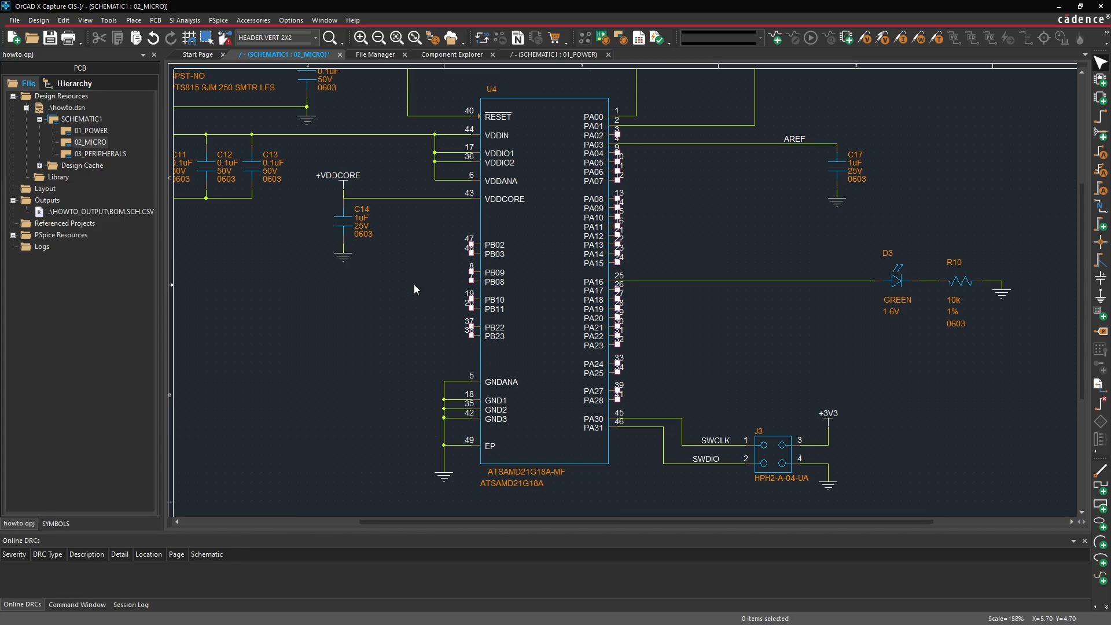
left_click(555, 54)
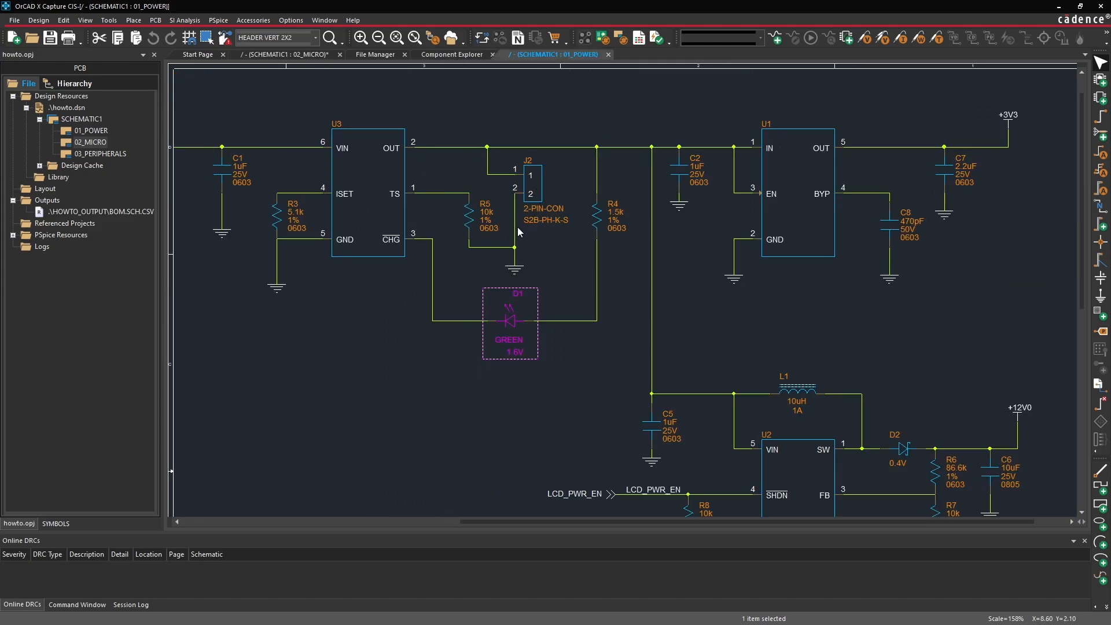
left_click(421, 199)
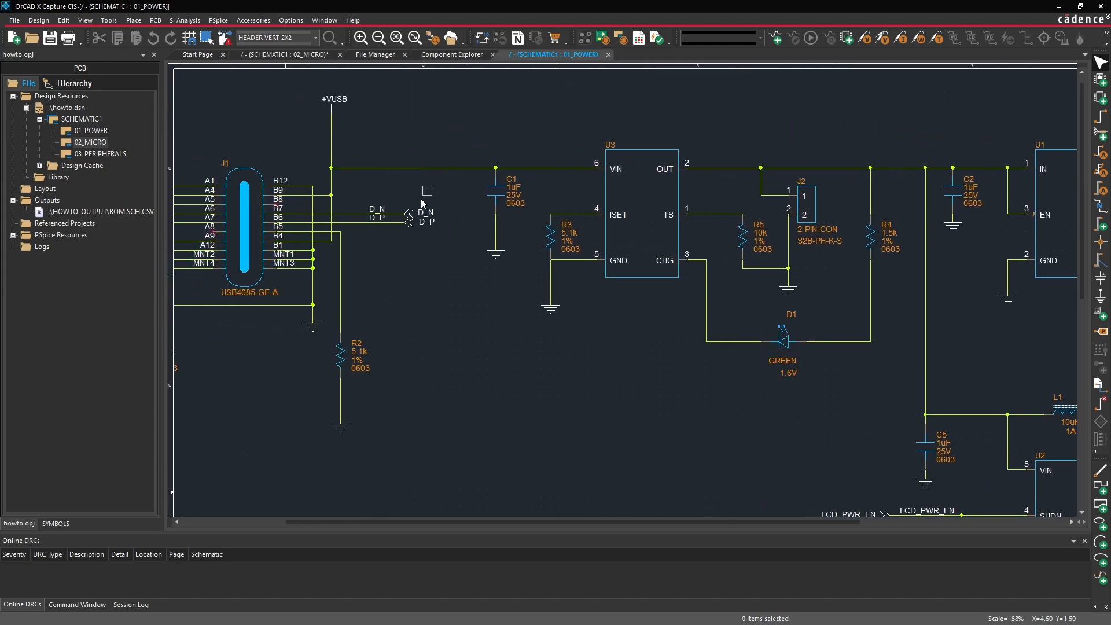
left_click_drag(409, 234, 408, 235)
left_click_drag(414, 197, 405, 235)
left_click(422, 259)
left_click(283, 55)
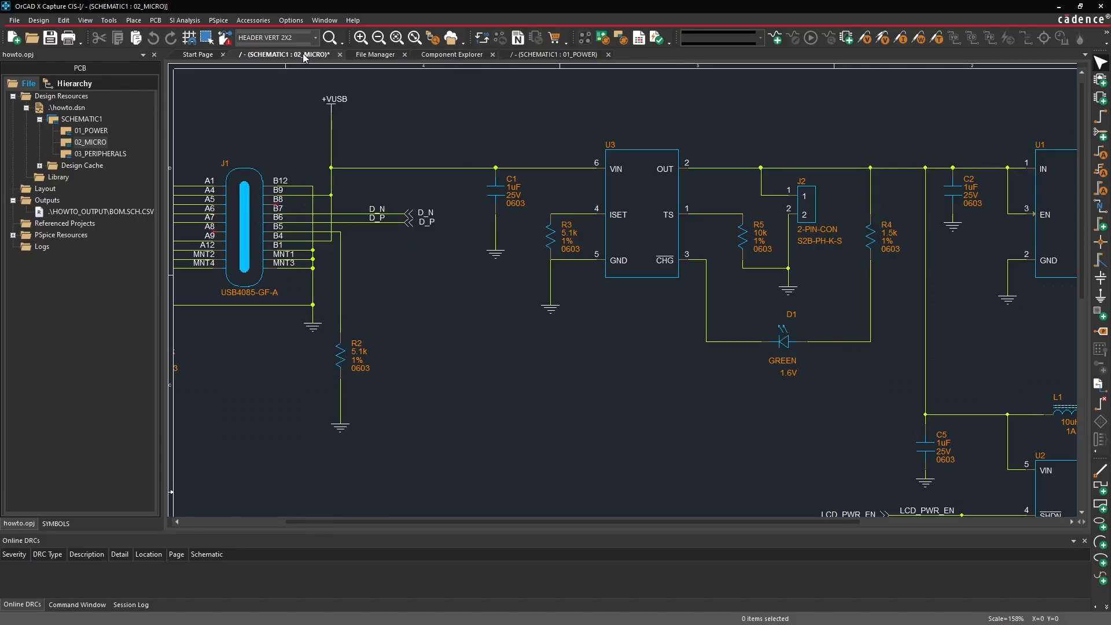
key("i")
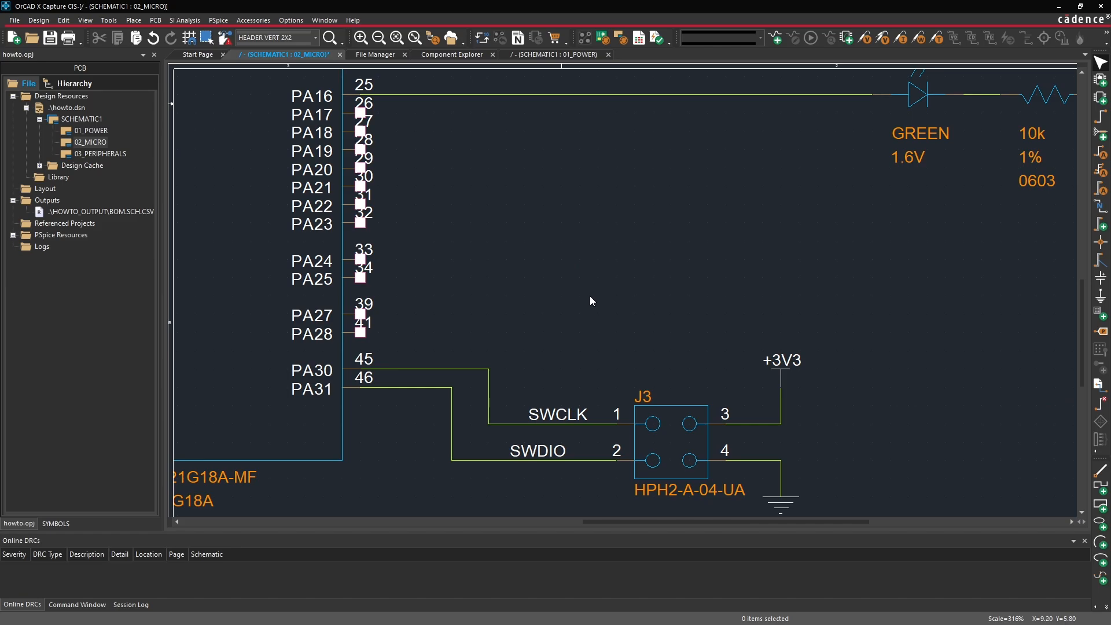
key("ctrl+v")
left_click(569, 262)
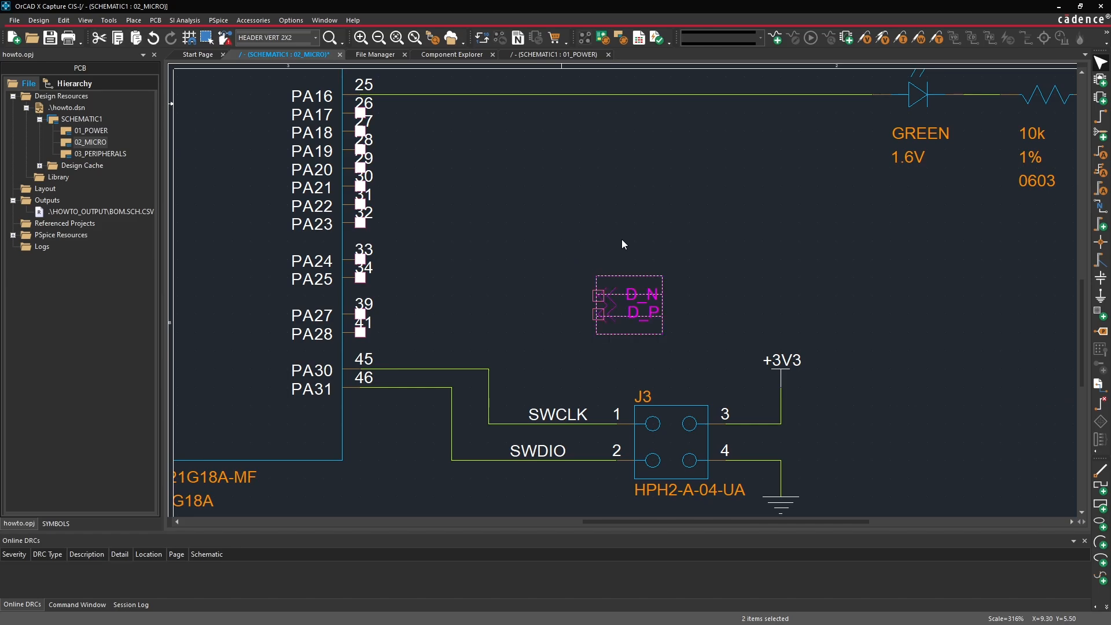
key("Escape")
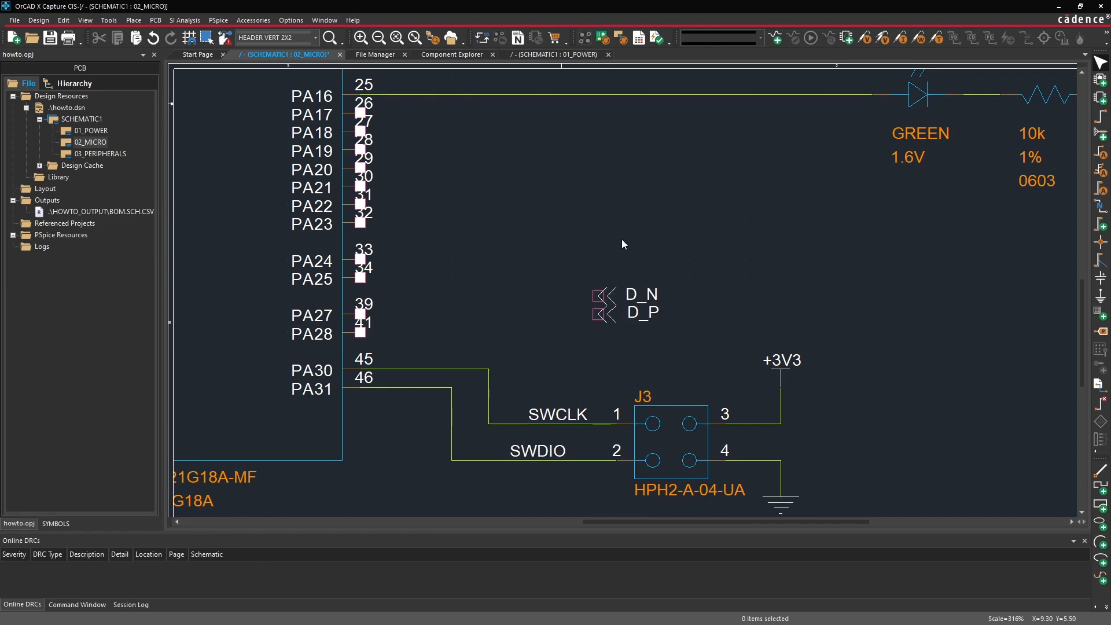
- Align the D_N and D_P off-page connectors with U4's PA24 and PA25 pins and wire each connector to its pin
left_click_drag(609, 300, 607, 264)
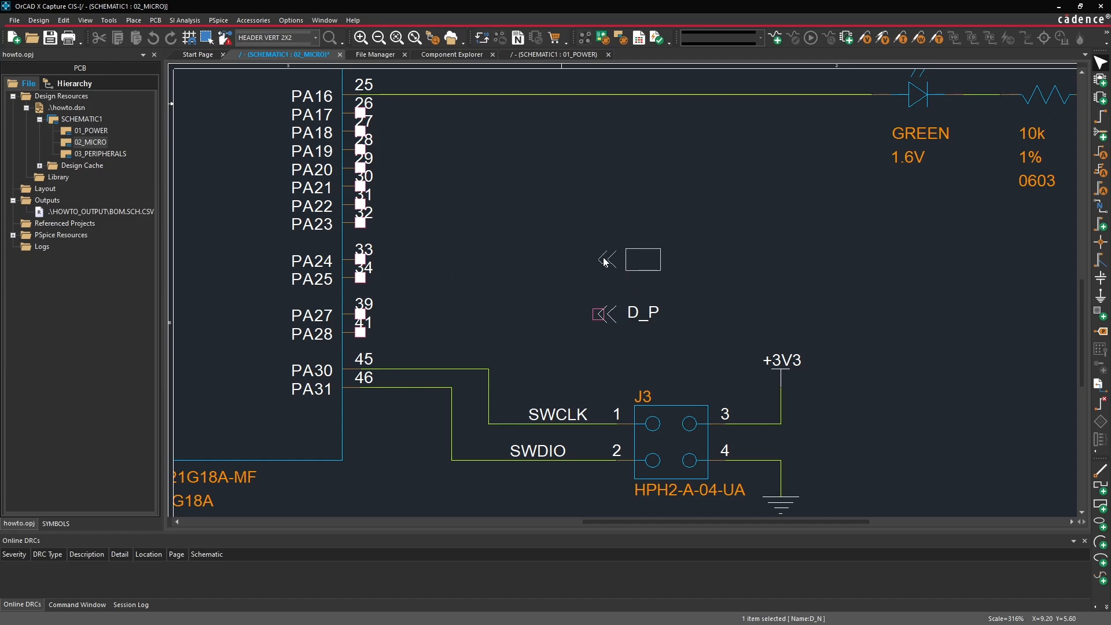
mouse_move(612, 316)
left_mouse_down()
mouse_move(607, 289)
mouse_move(360, 277)
left_mouse_up()
key("Escape")
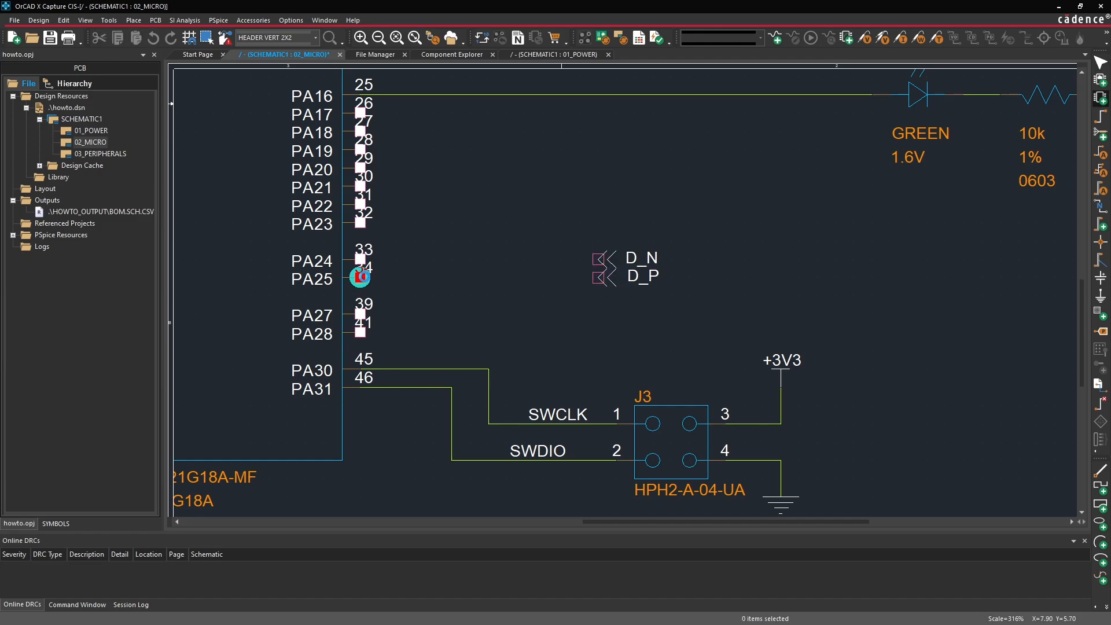
left_click_drag(599, 260, 360, 259)
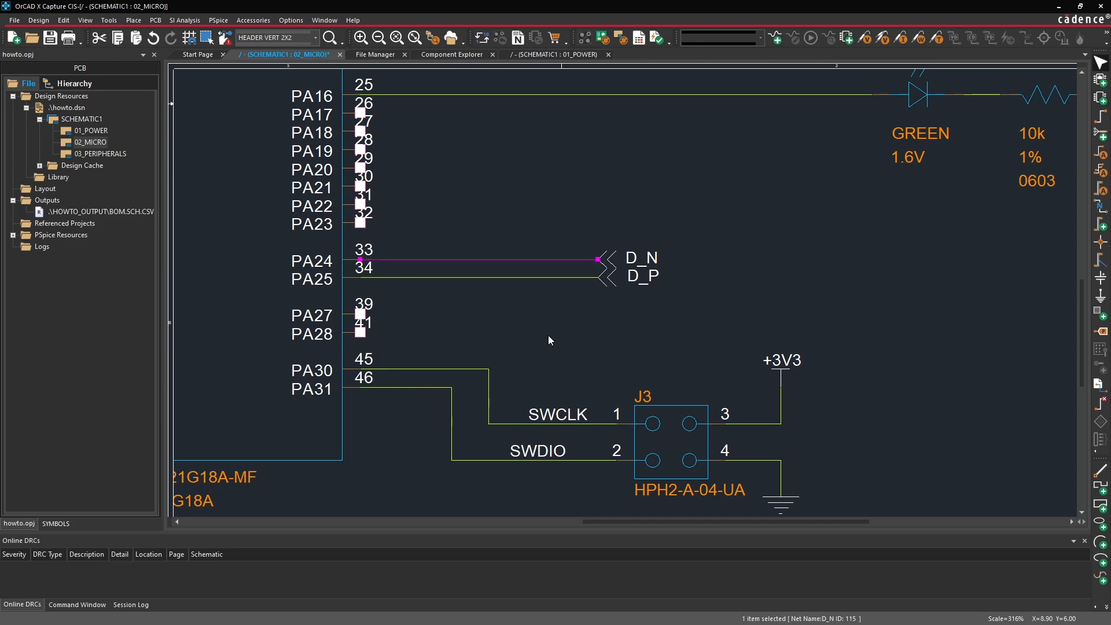
left_click(543, 318)
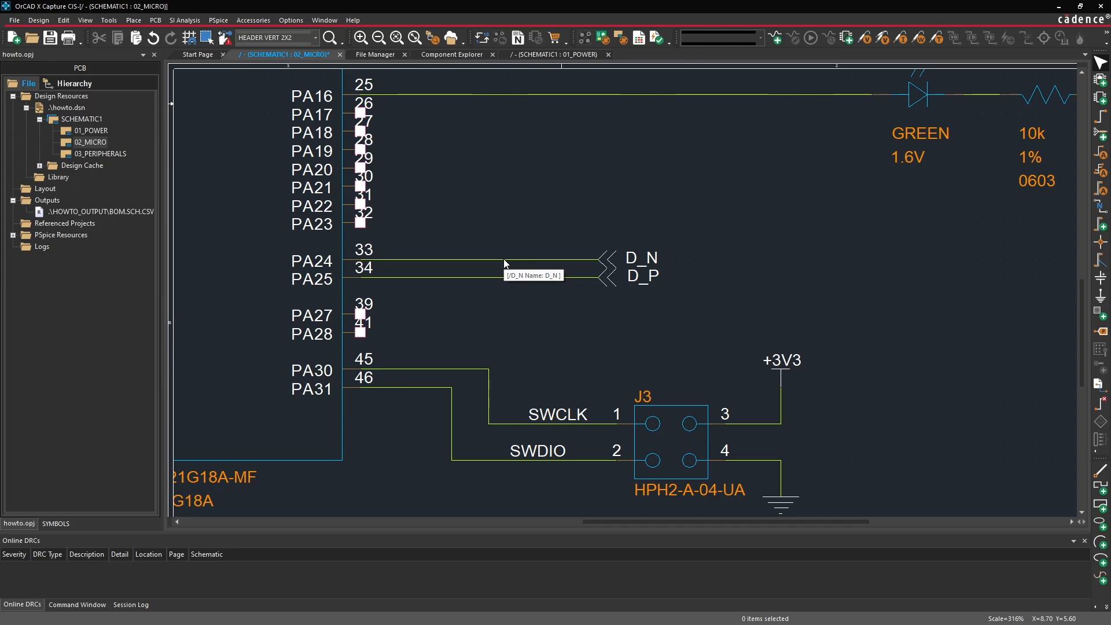
- Examine the D_N connector and SWCLK alias on 02_MICRO and the LCD_PWR_EN net at U2 on the 01_POWER page
left_click(612, 258)
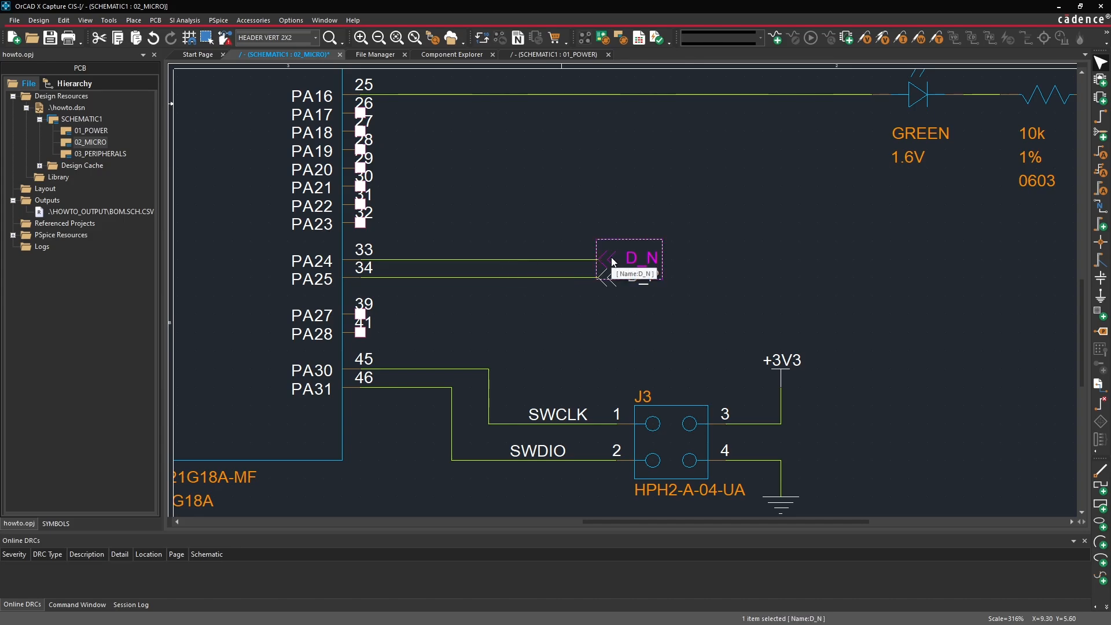
left_click(637, 234)
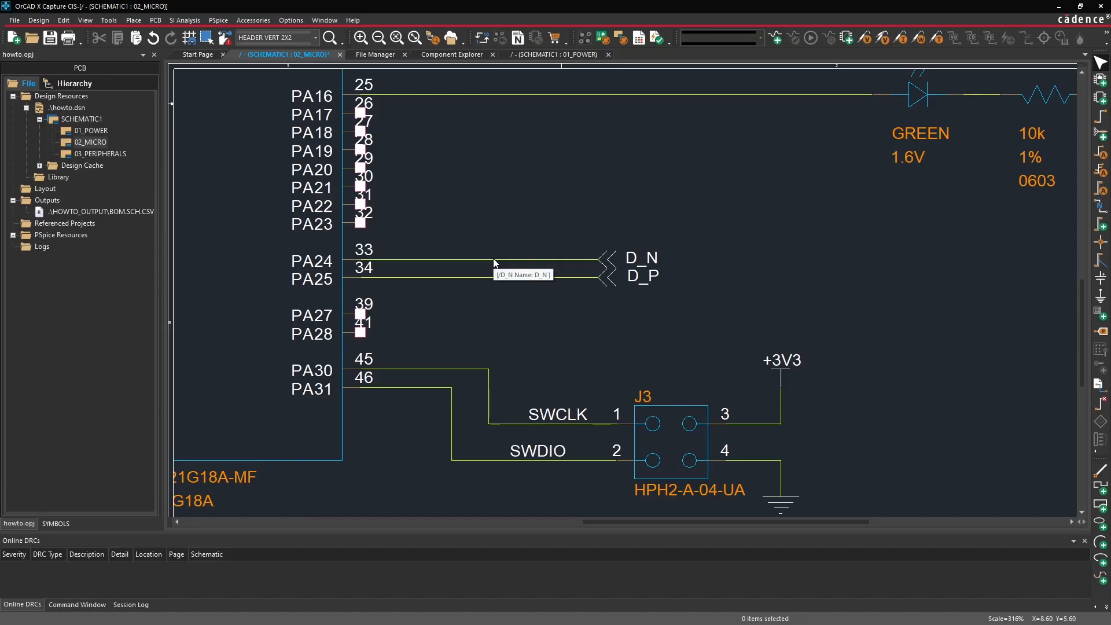
left_click(547, 413)
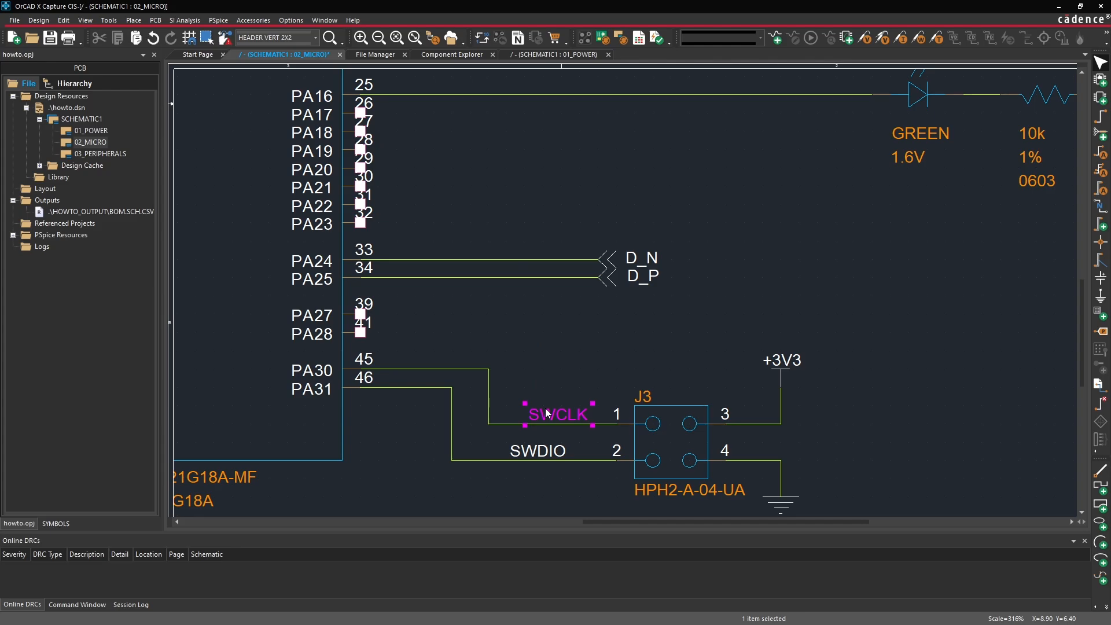
left_click(491, 253)
double_click(96, 131)
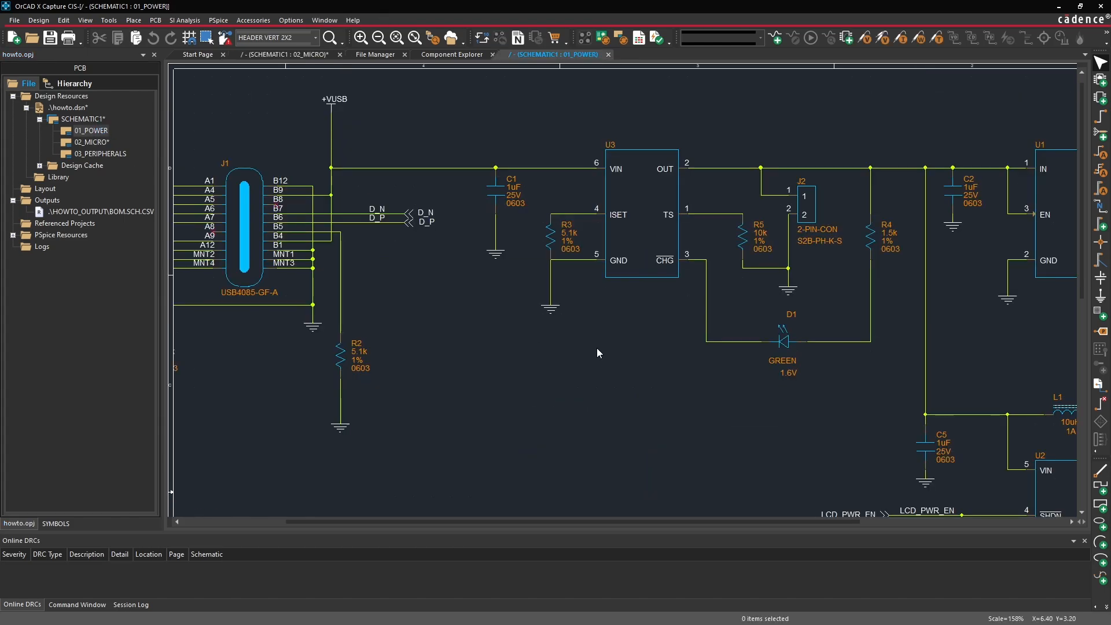
middle_click_drag(651, 405, 754, 398)
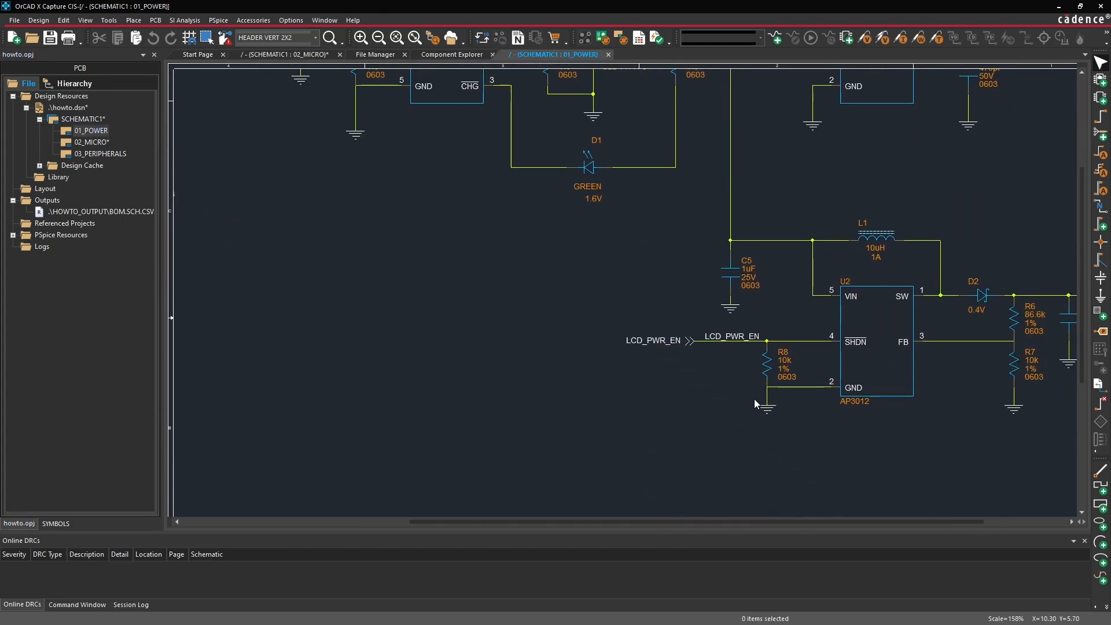
left_click(735, 342)
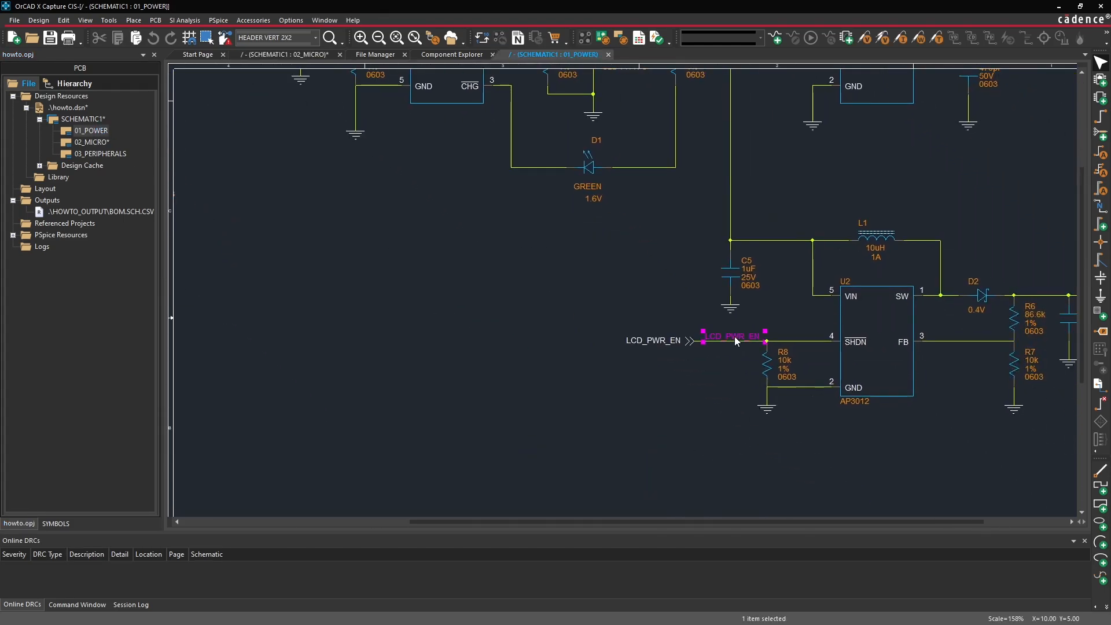
left_click(729, 371)
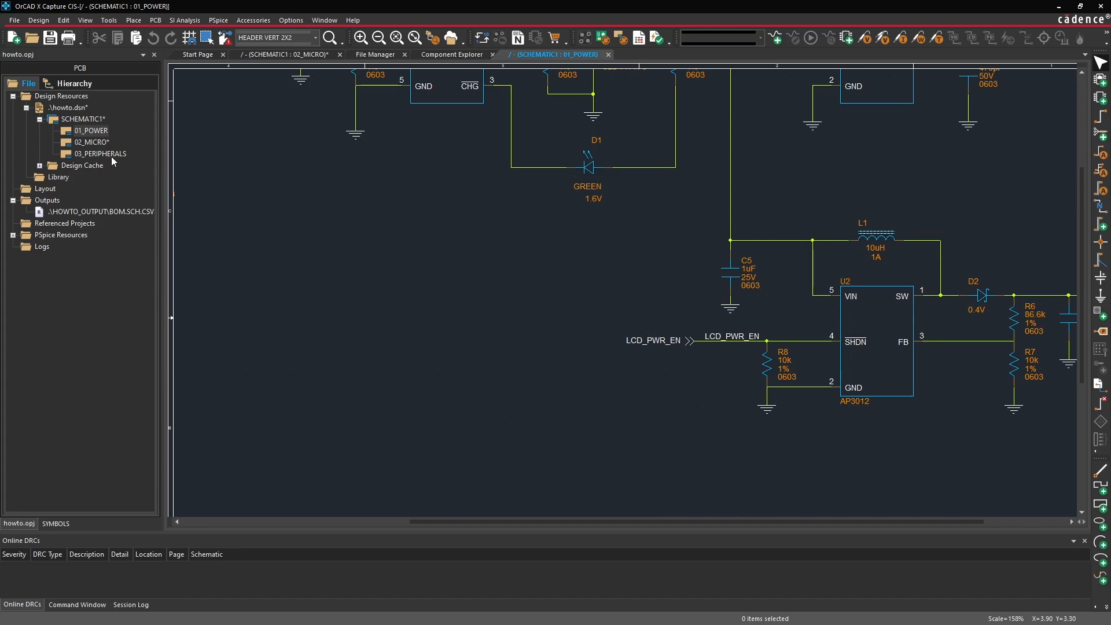
- Return to the 02_MICRO page and draw a wire from U4's PA27 pin, ending below the D_P connector
double_click(90, 141)
key("w")
left_click(360, 314)
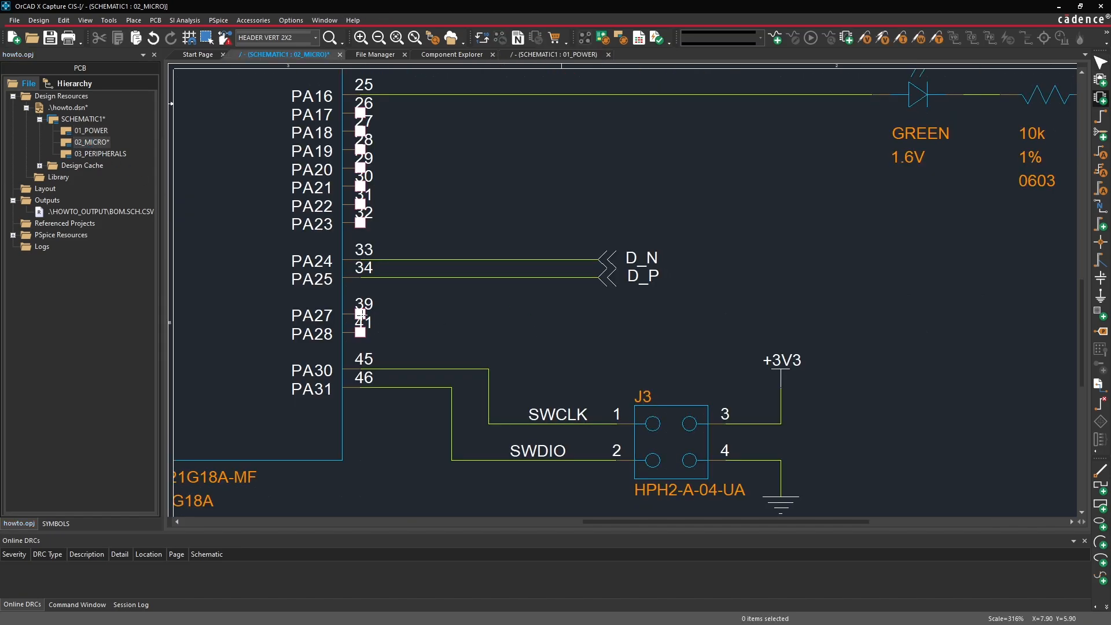
left_click(597, 314)
key("Escape")
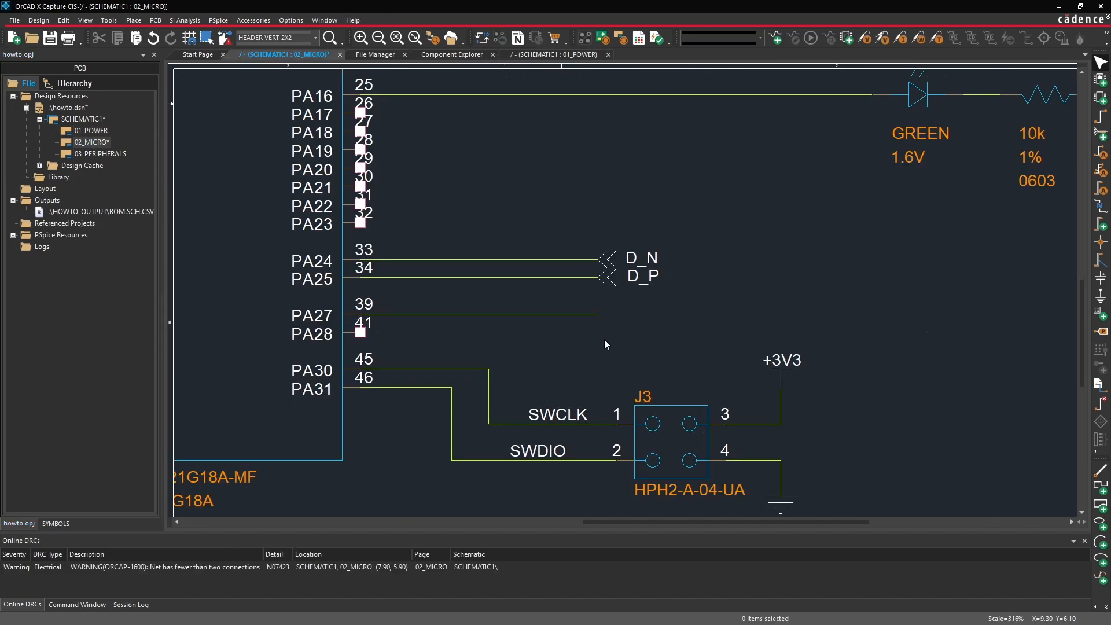
- Label the PA27 wire with the net alias LCD_PWR_EN
left_click(134, 20)
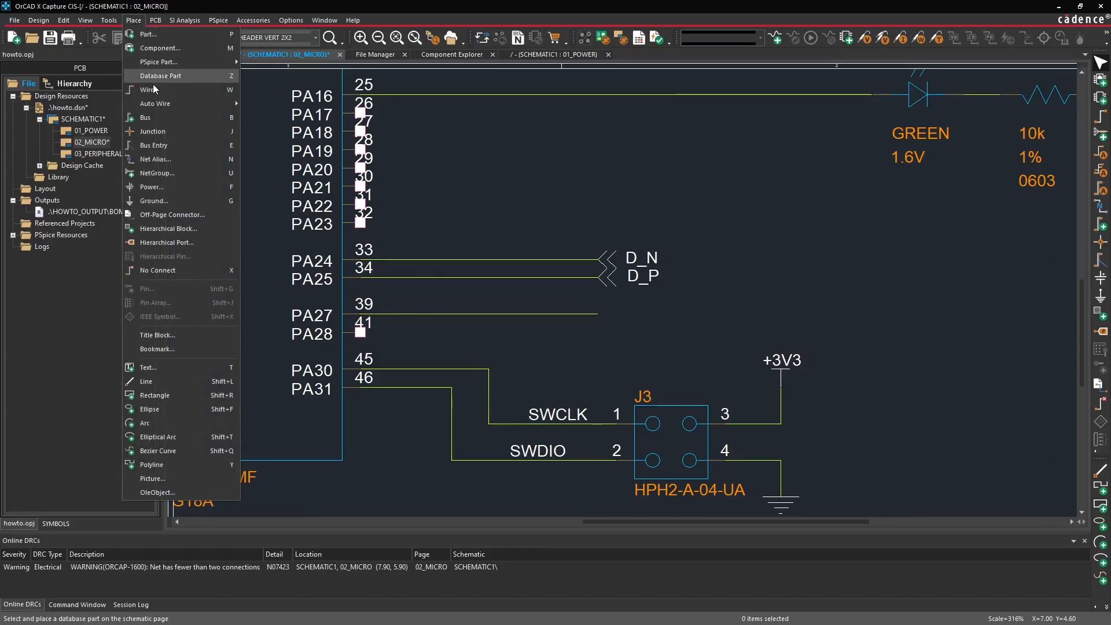
left_click(168, 161)
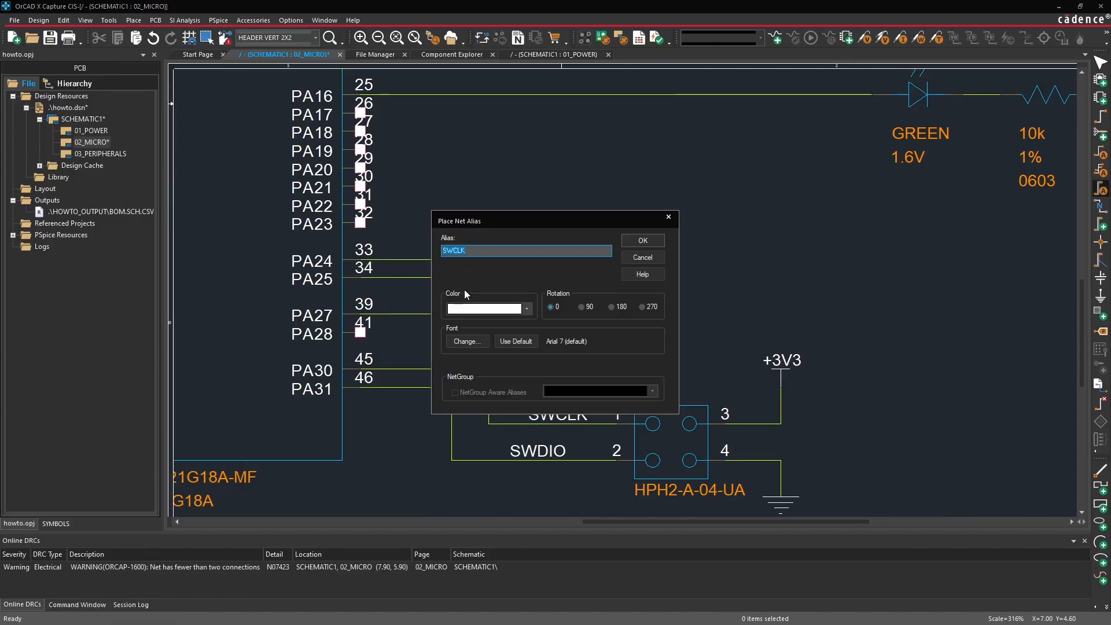
type("LCD_PWR_E")
key("Return")
left_click(423, 313)
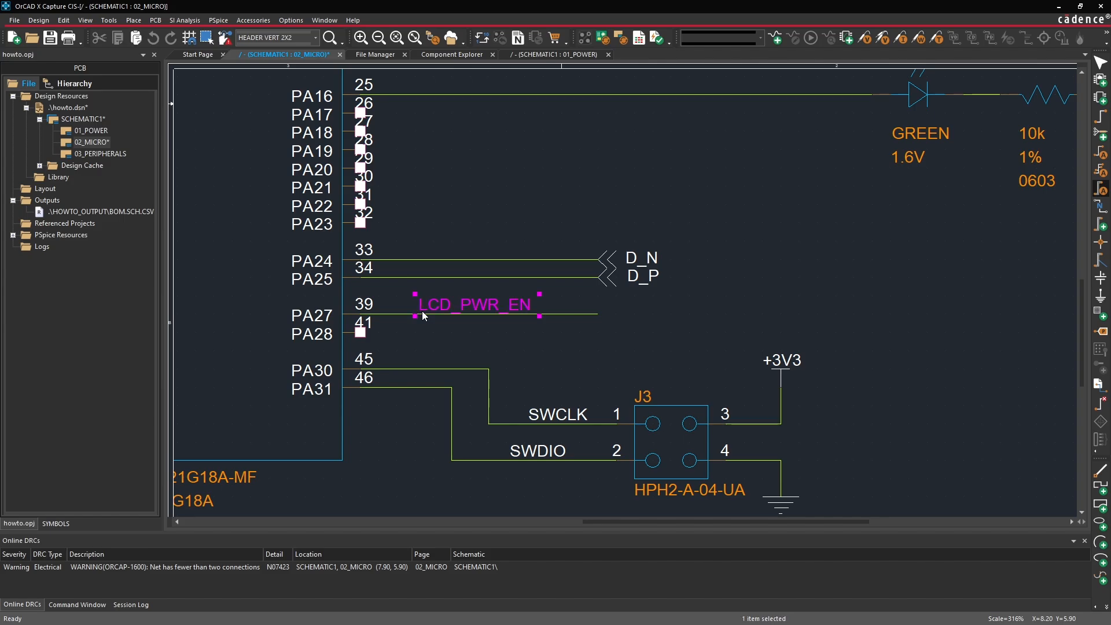
key("Escape")
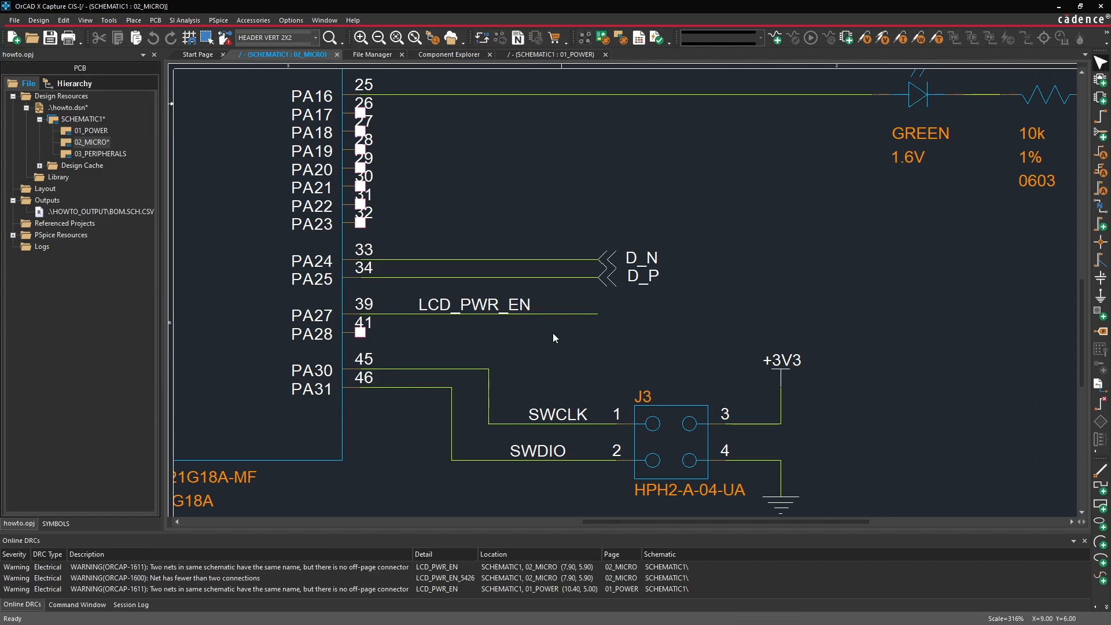
- Enlarge the Online DRCs list and locate the LCD_PWR_EN warnings on the 01_POWER and 02_MICRO pages
left_click_drag(325, 531, 327, 503)
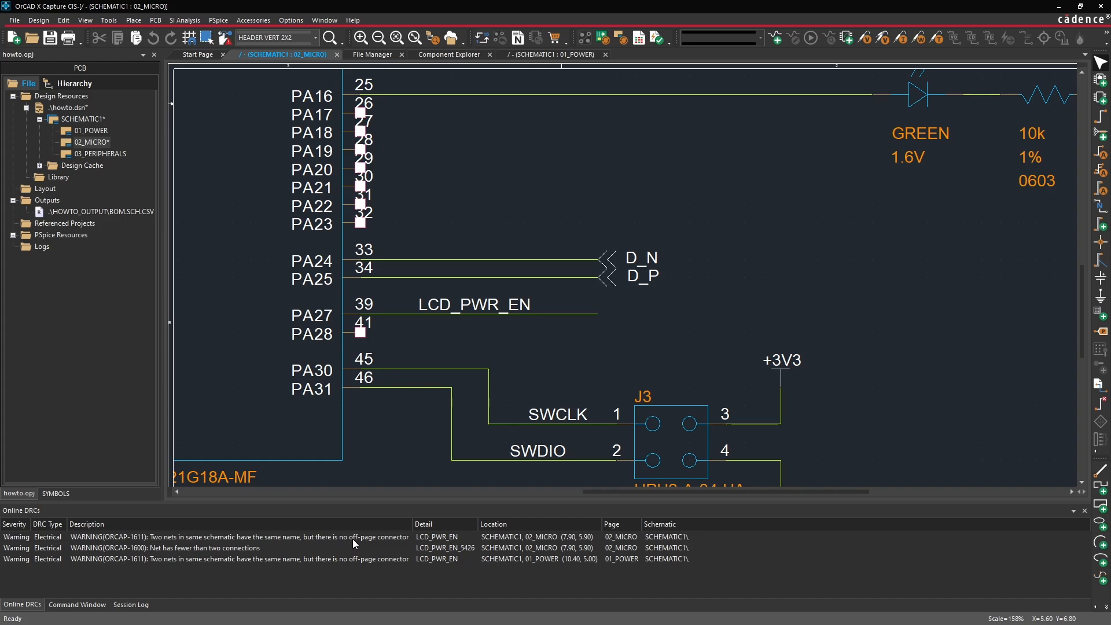
left_click(179, 549)
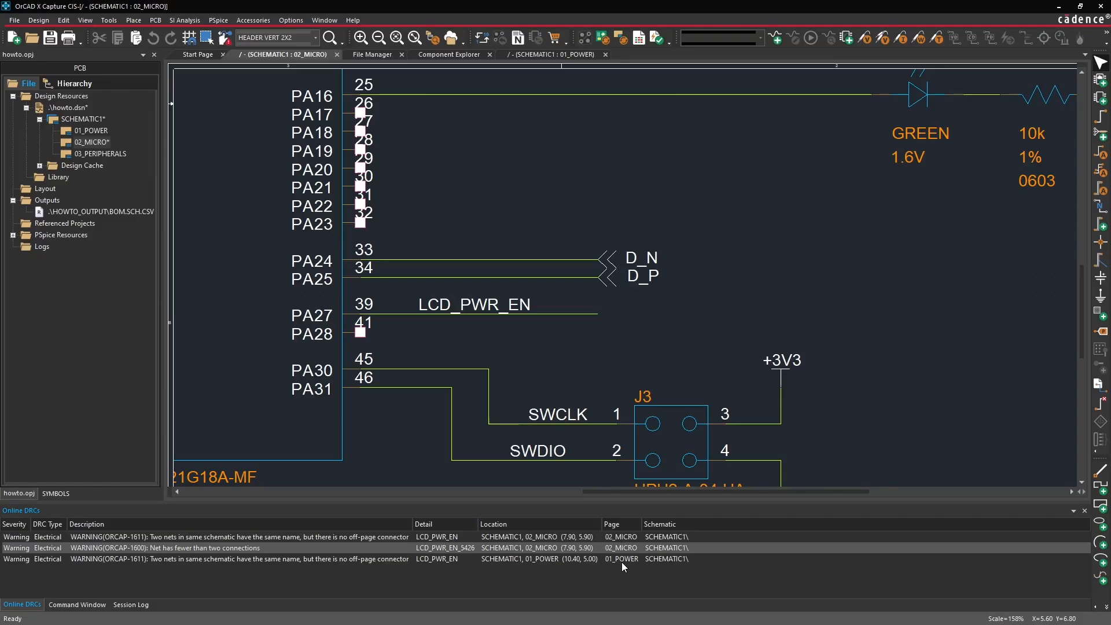
double_click(157, 558)
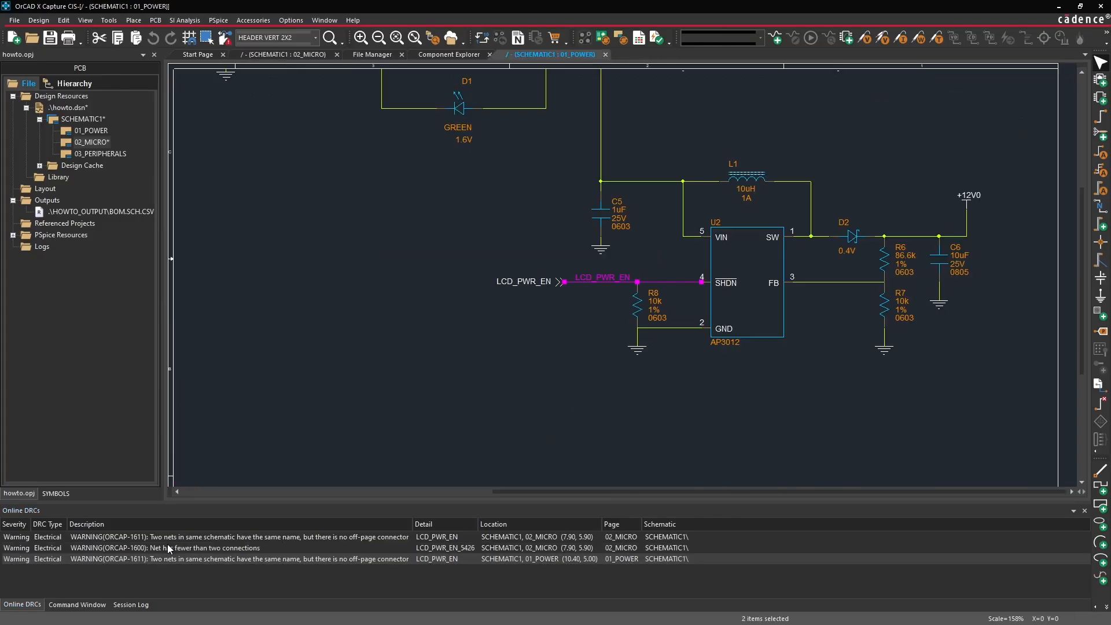
double_click(171, 539)
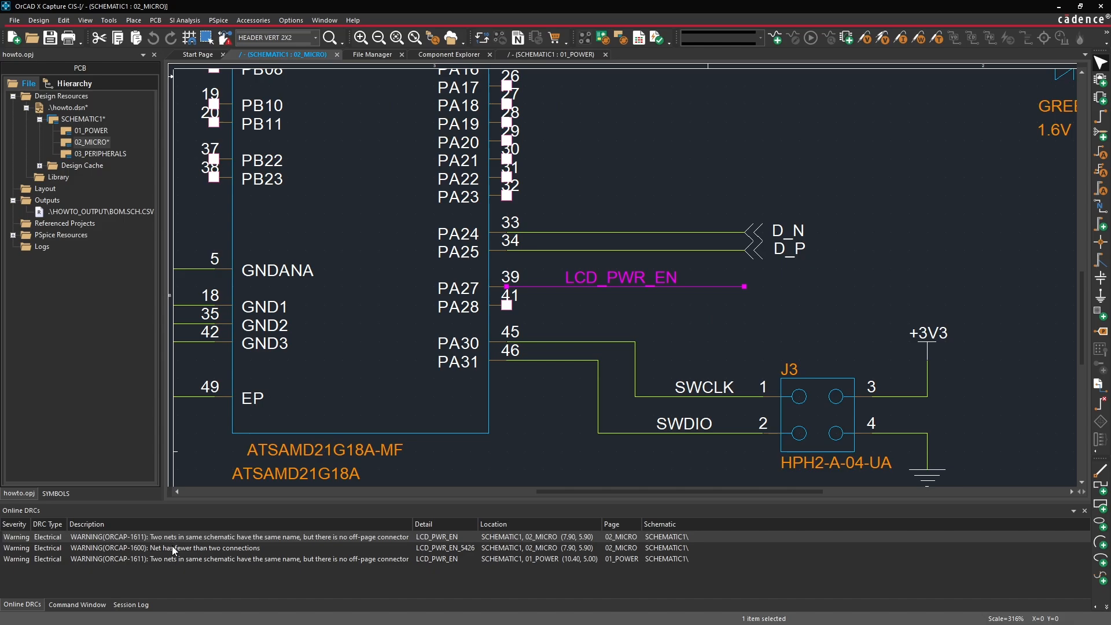
left_click(172, 546)
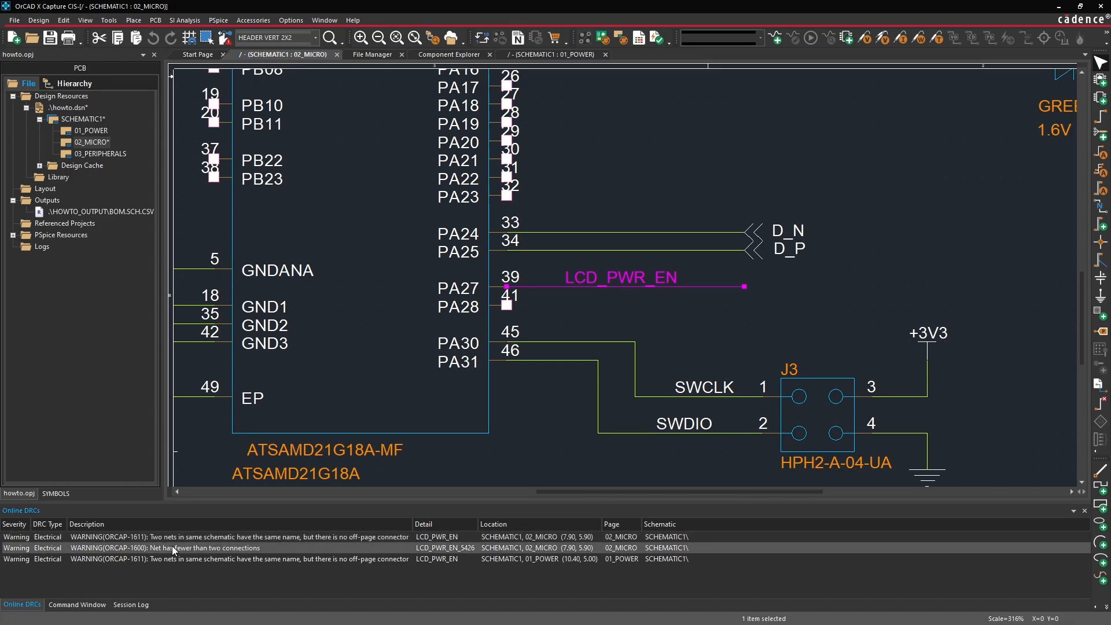
left_click(678, 341)
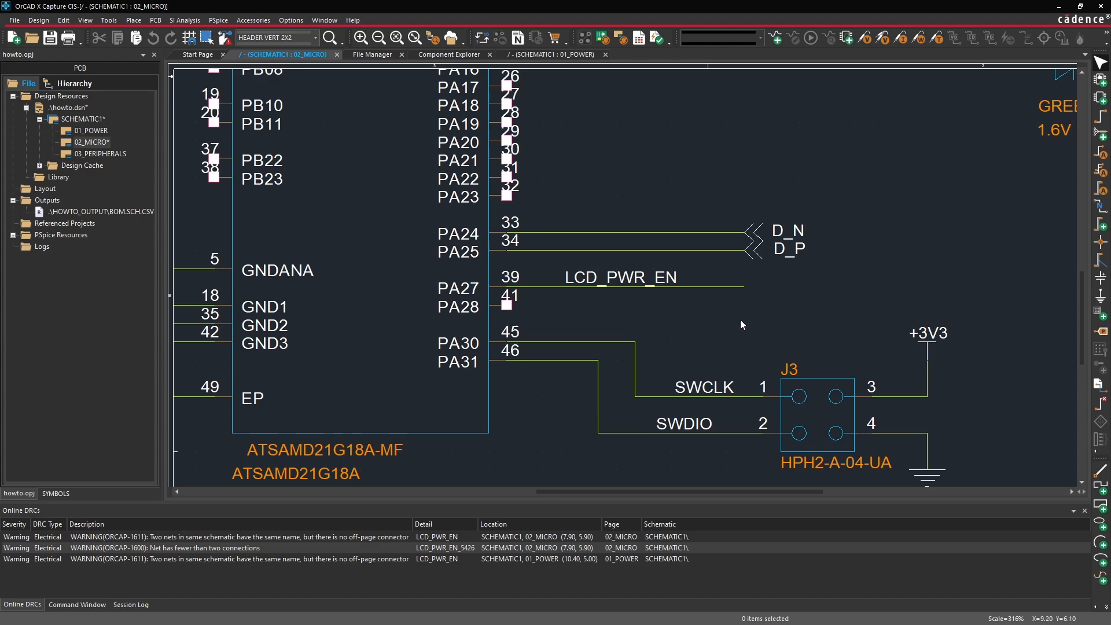
- Copy the D_P off-page connector to the right of the LCD_PWR_EN wire's open end
middle_click_drag(980, 278, 897, 282)
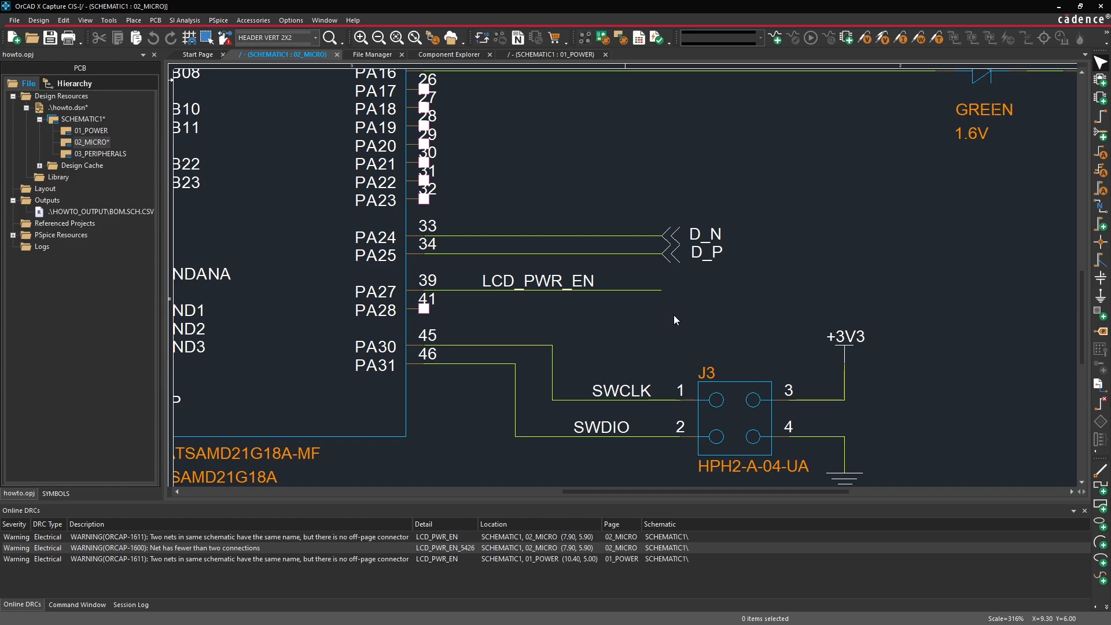
left_click(675, 269)
left_click(688, 319)
left_click(711, 289)
left_click(696, 331)
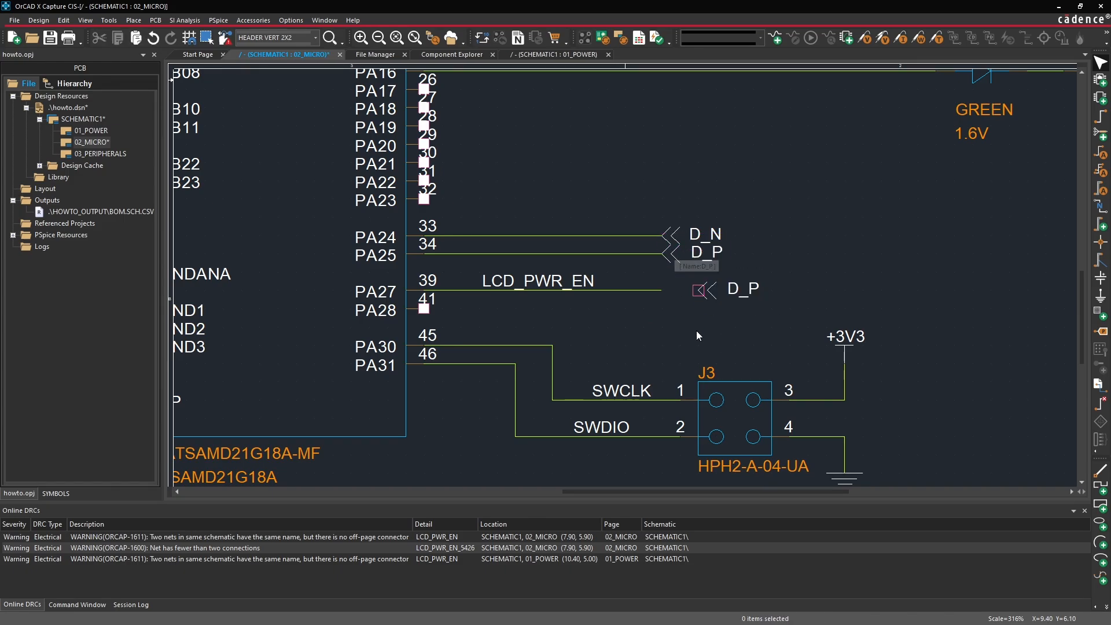
- Rename the copied off-page connector LCD_PWR_EN and attach it to the open end of the PA27 wire
double_click(739, 288)
type("LCD_PWR_EN")
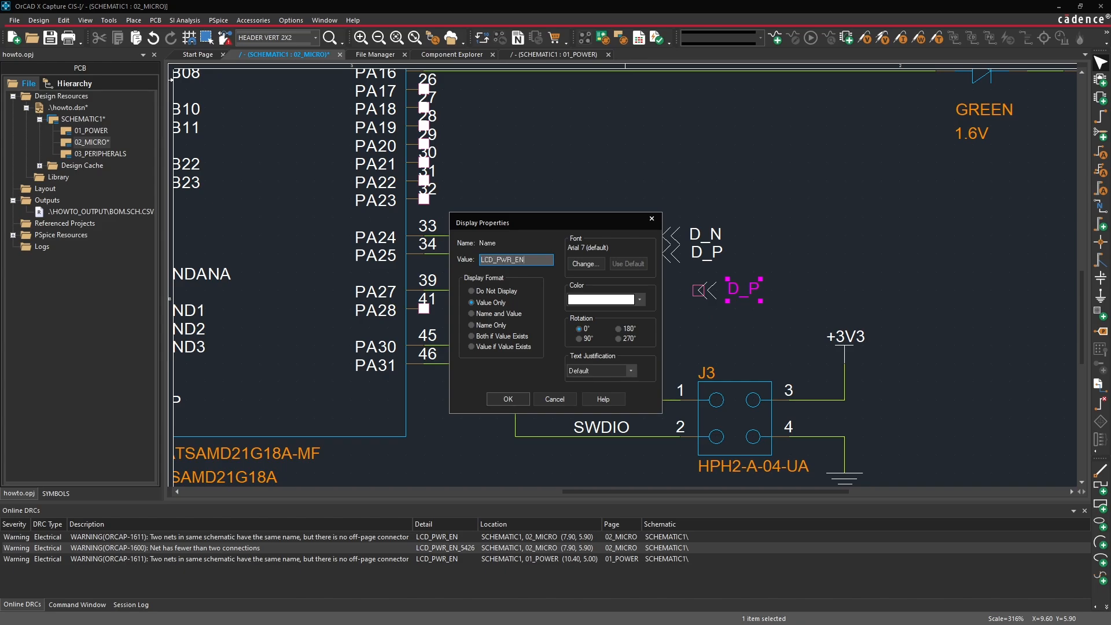
key("Return")
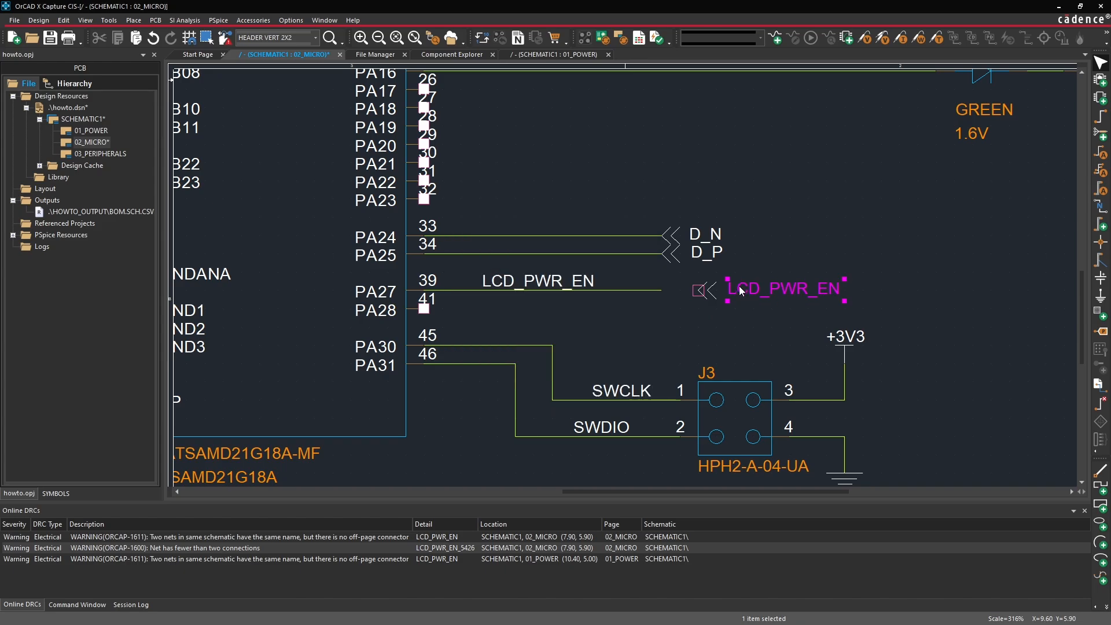
left_click(667, 322)
left_click_drag(707, 294, 670, 291)
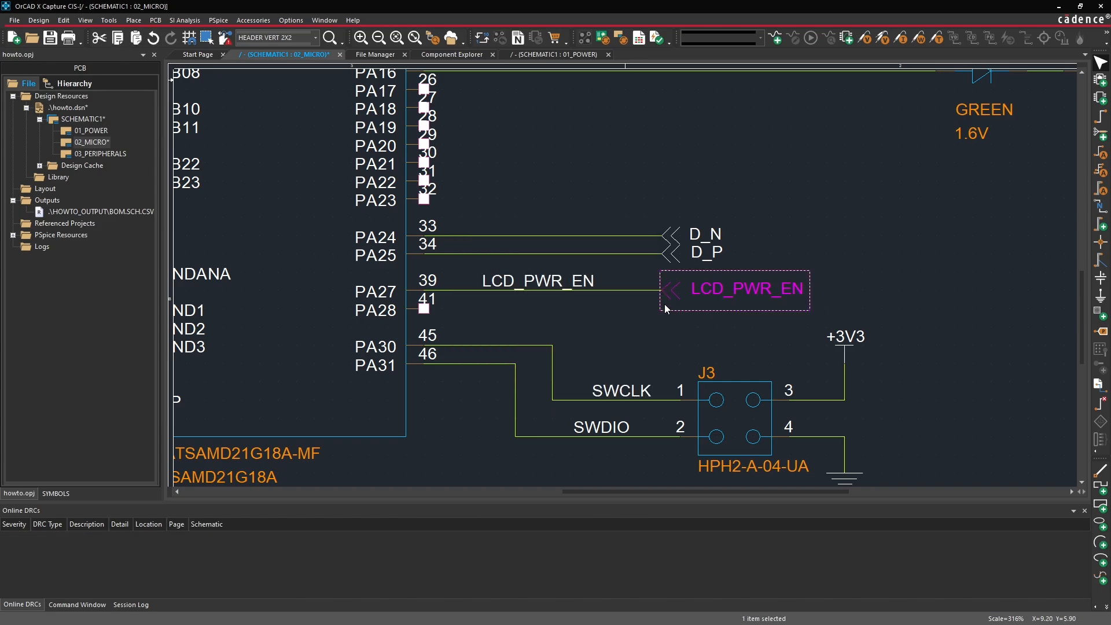
left_click(651, 339)
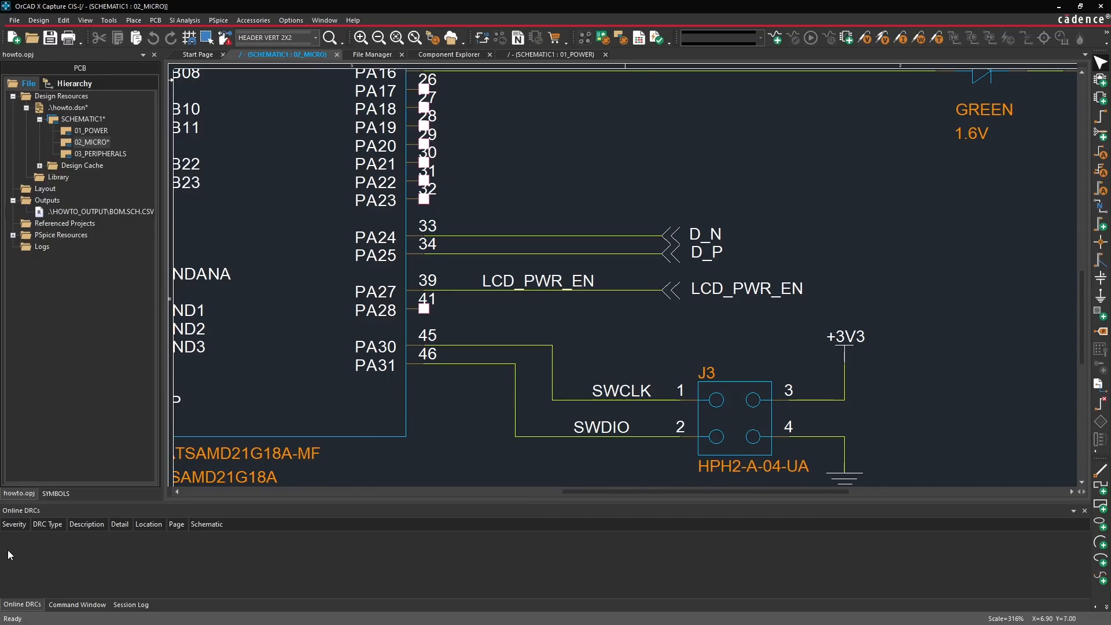
- Review the USB data and LCD_PWR_EN off-page connections on the 01_POWER page and return to 02_MICRO
key("o")
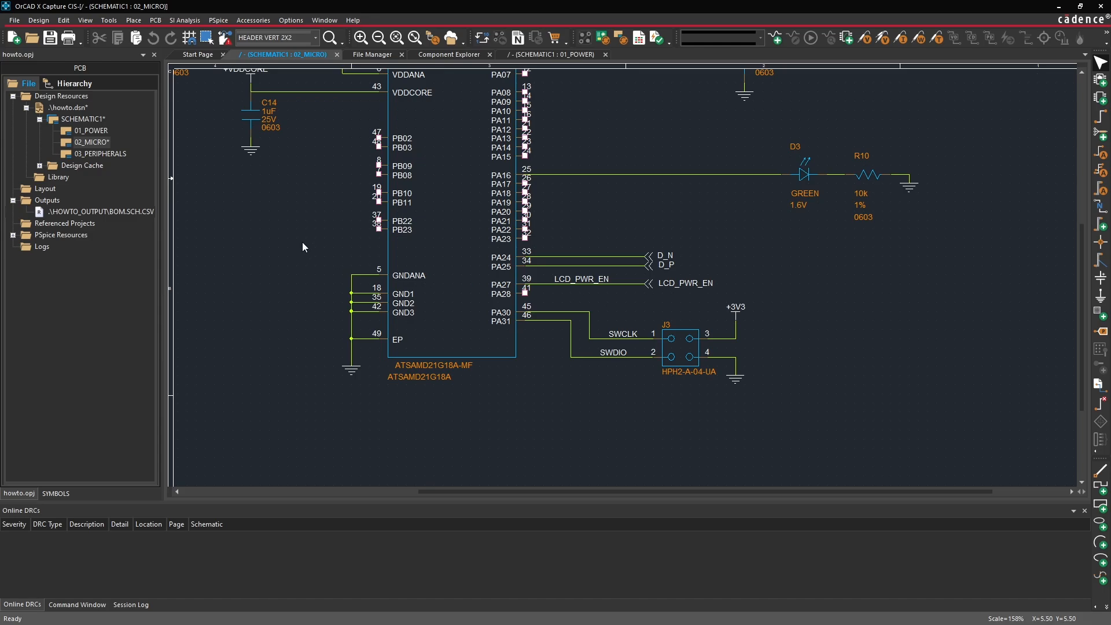
double_click(103, 132)
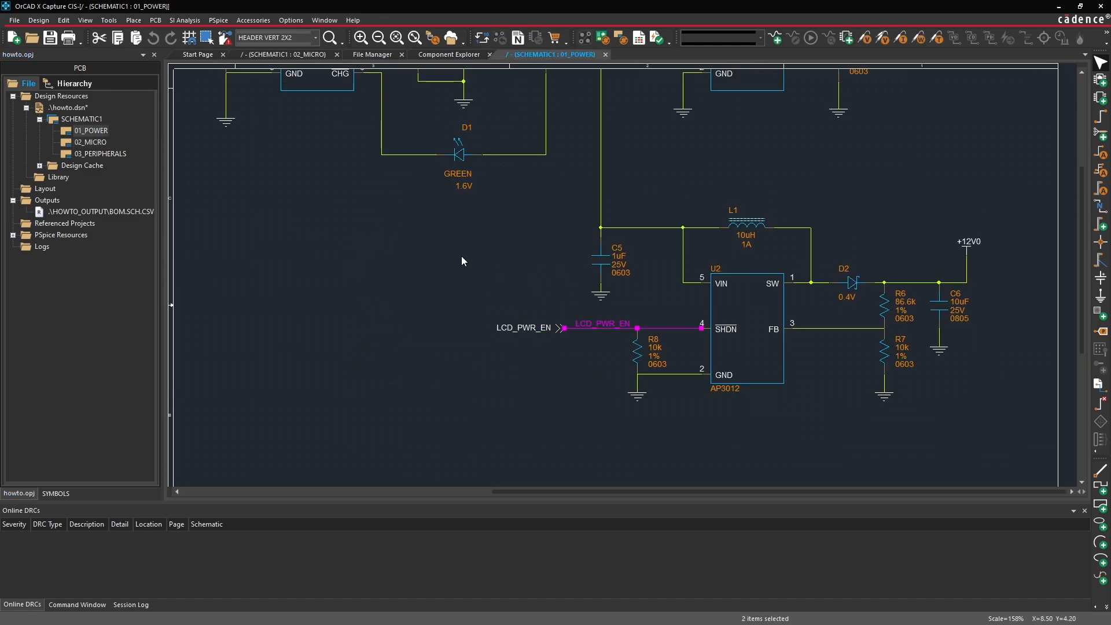
scroll(463, 340, "up", 3)
left_click(418, 379)
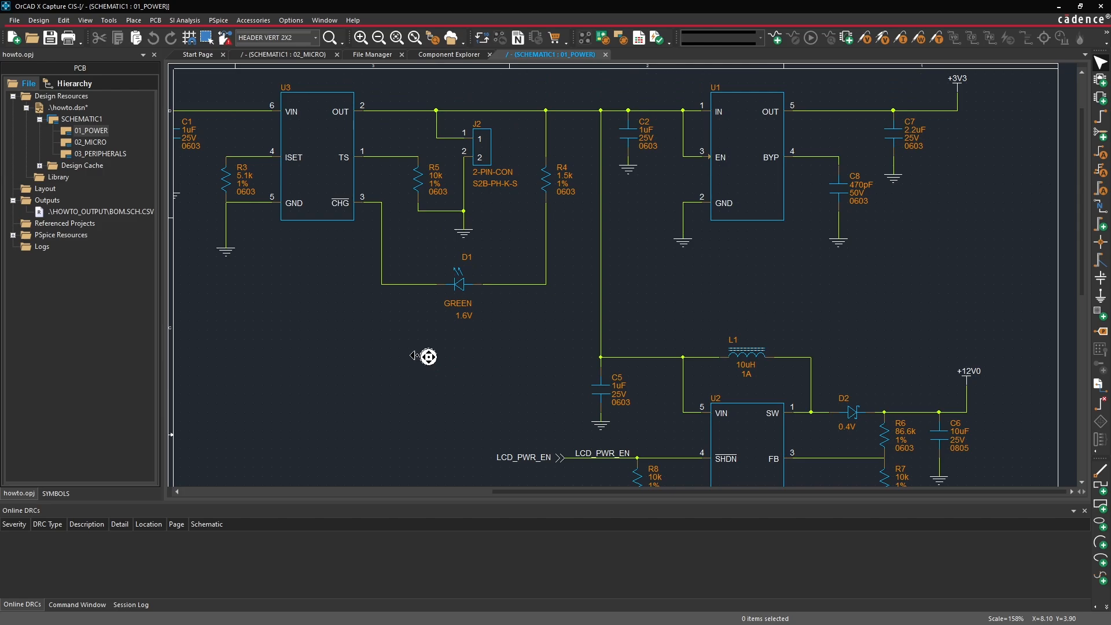
middle_click_drag(414, 356, 316, 353)
middle_click_drag(591, 354, 300, 347)
middle_click_drag(546, 358, 492, 304)
middle_click_drag(594, 310, 771, 382)
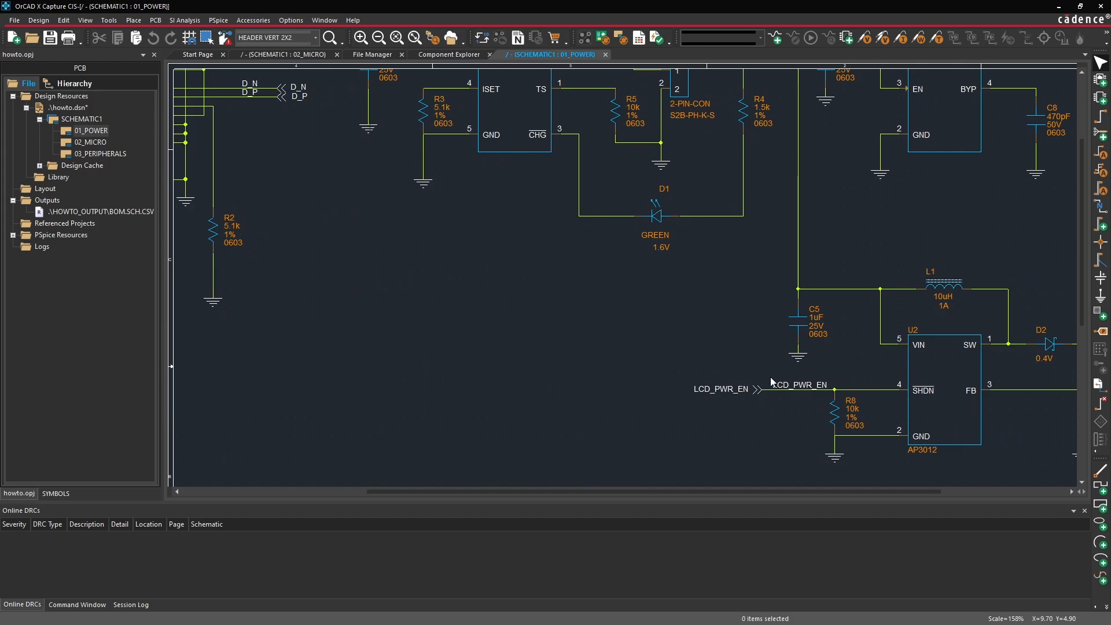
double_click(93, 142)
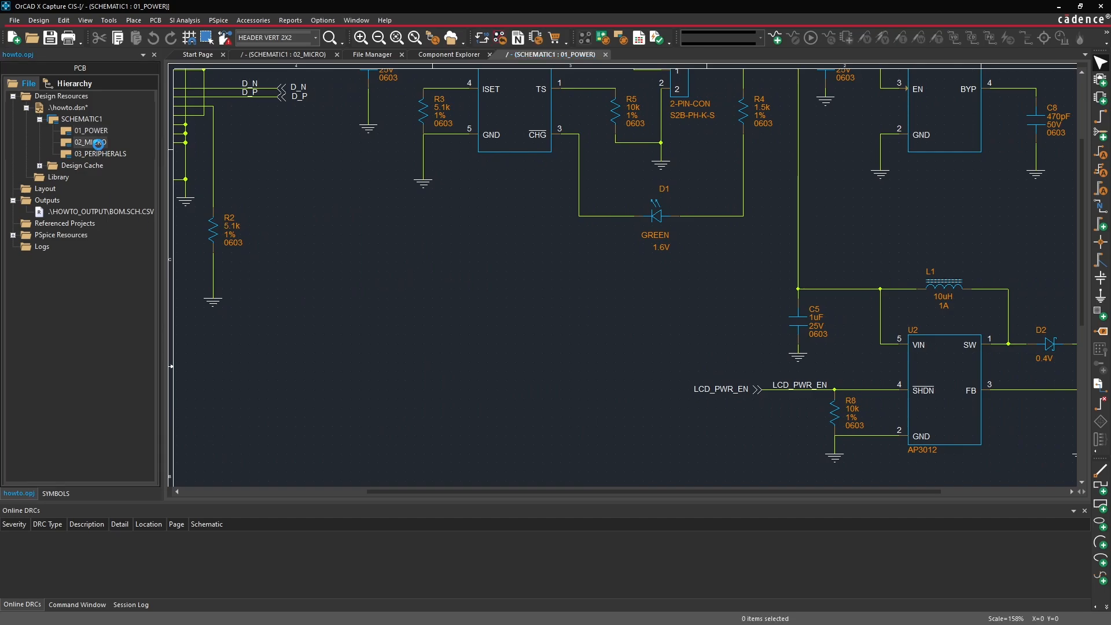
scroll(567, 266, "up", 2)
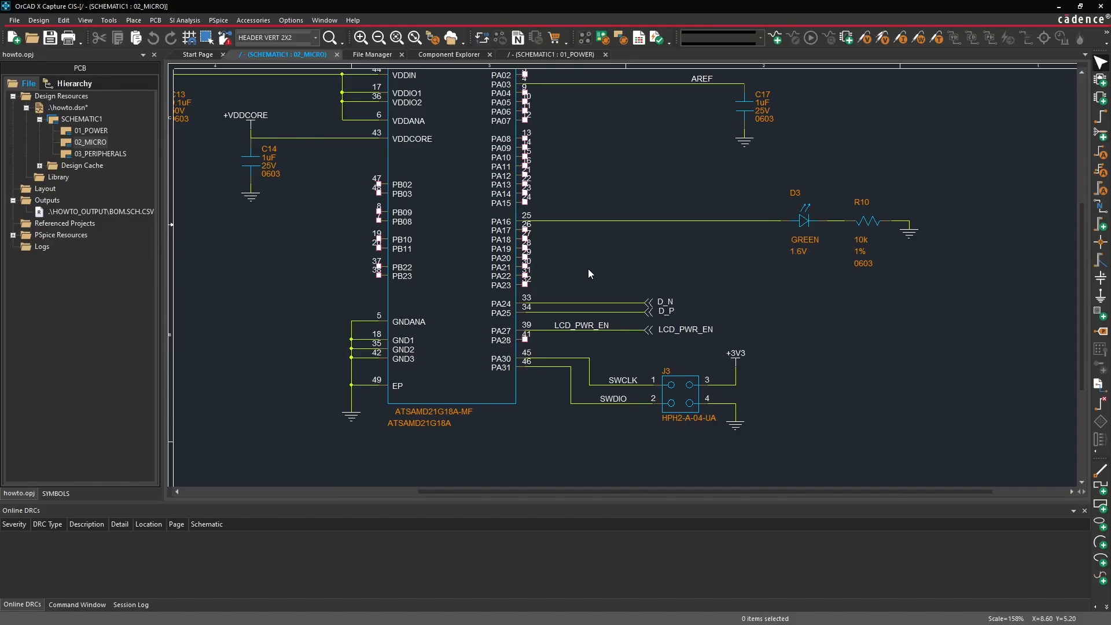
- Open the 03_PERIPHERALS page and place the microSD card connector ATF-CON-0003 from My Workspace on it
scroll(588, 269, "up", 2)
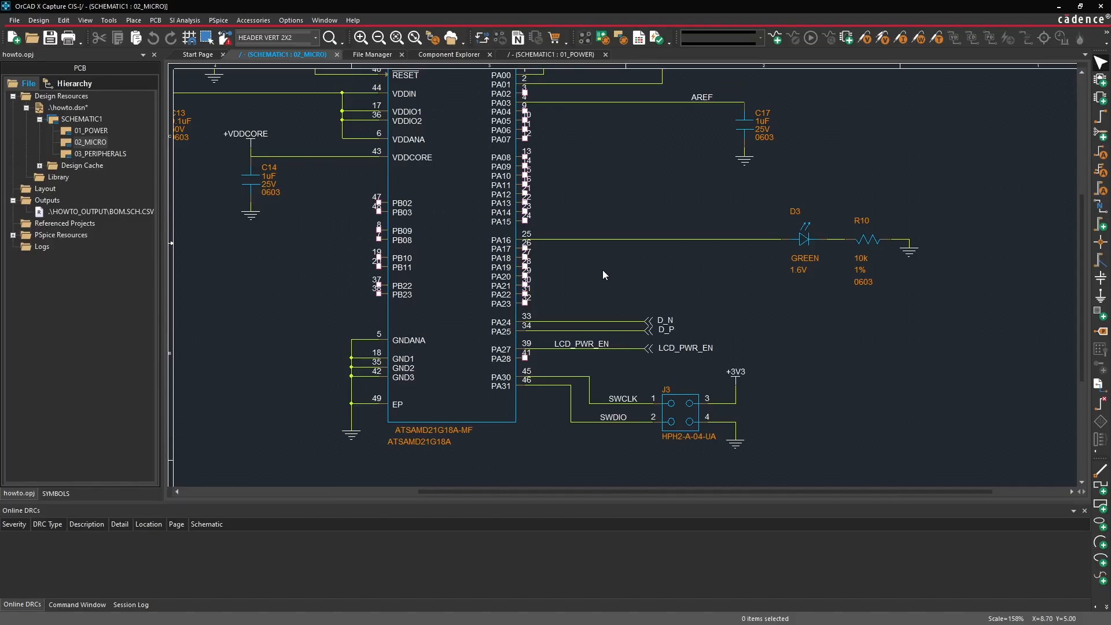
double_click(94, 153)
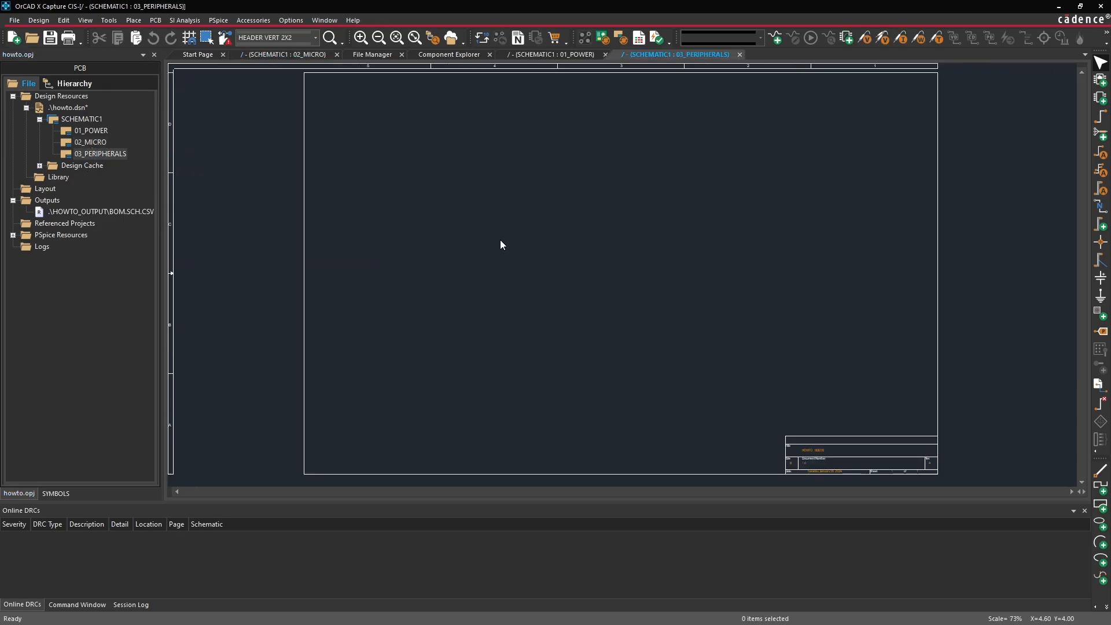
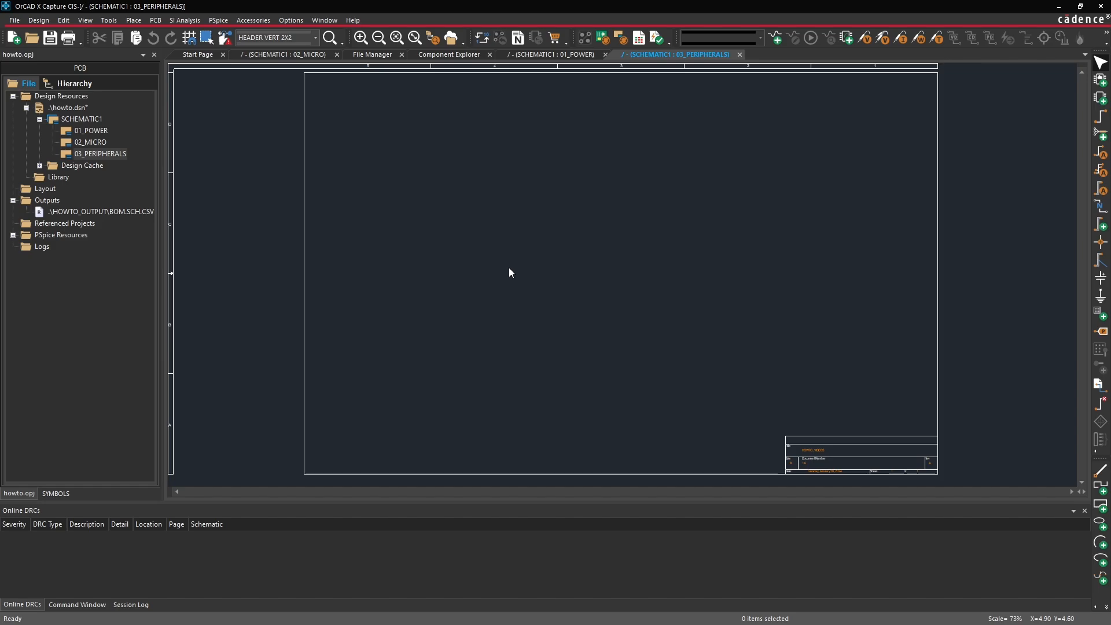
left_click(450, 56)
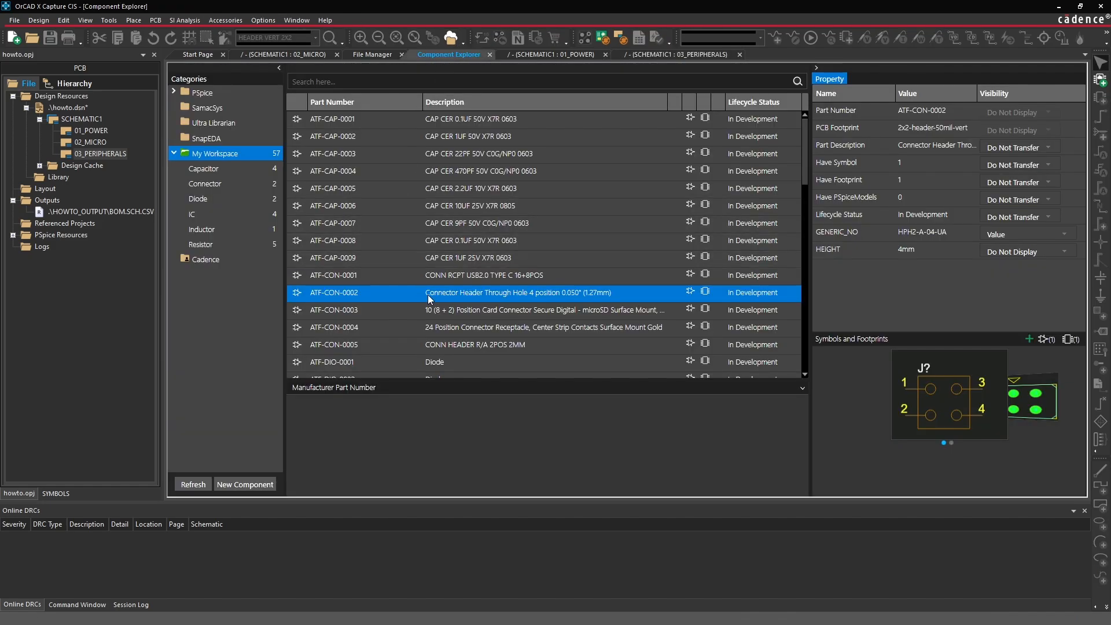
scroll(419, 292, "down", 1)
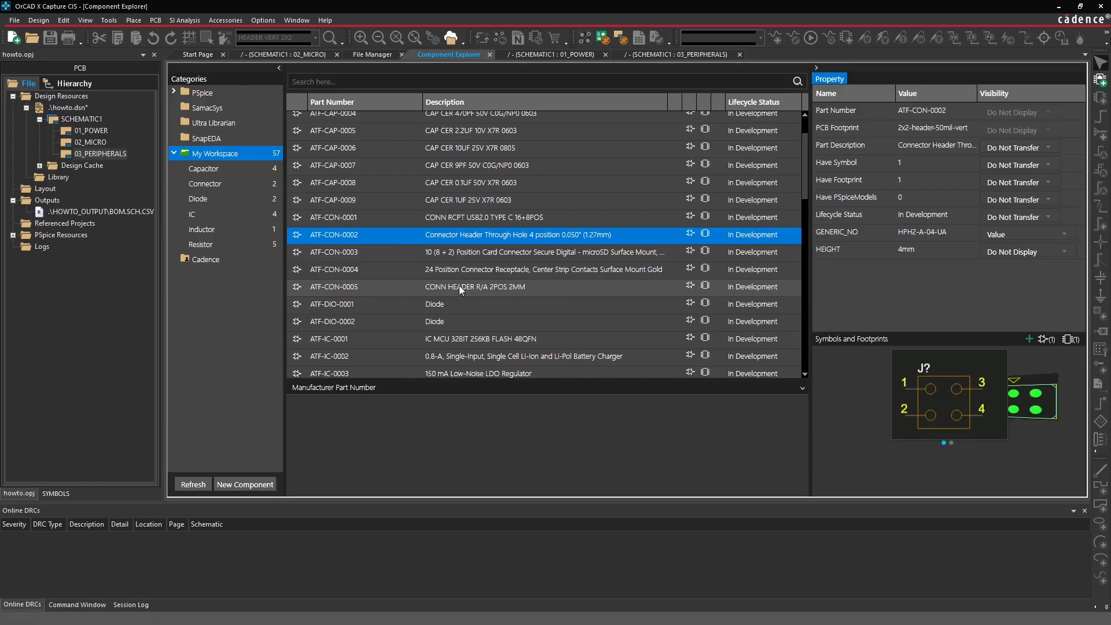
left_click(445, 255)
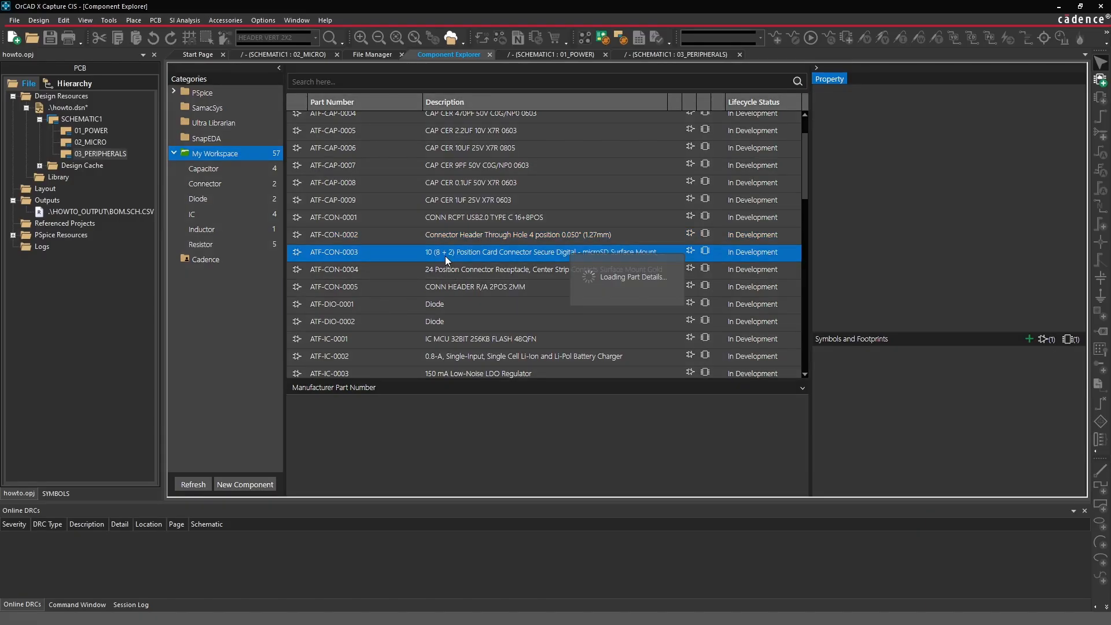
right_click(455, 258)
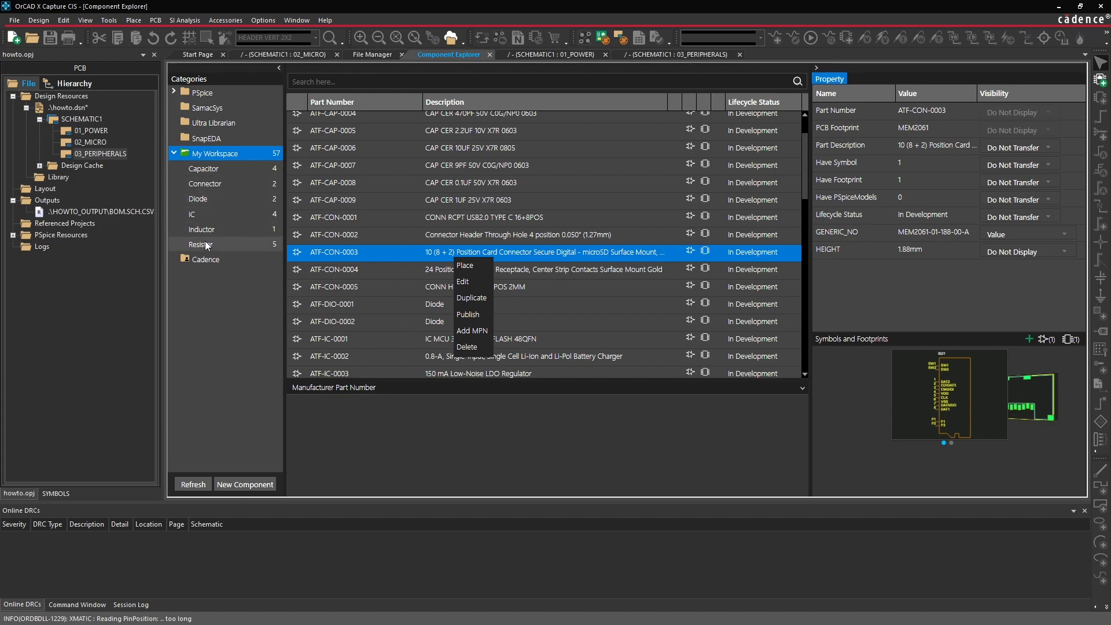
left_click(487, 265)
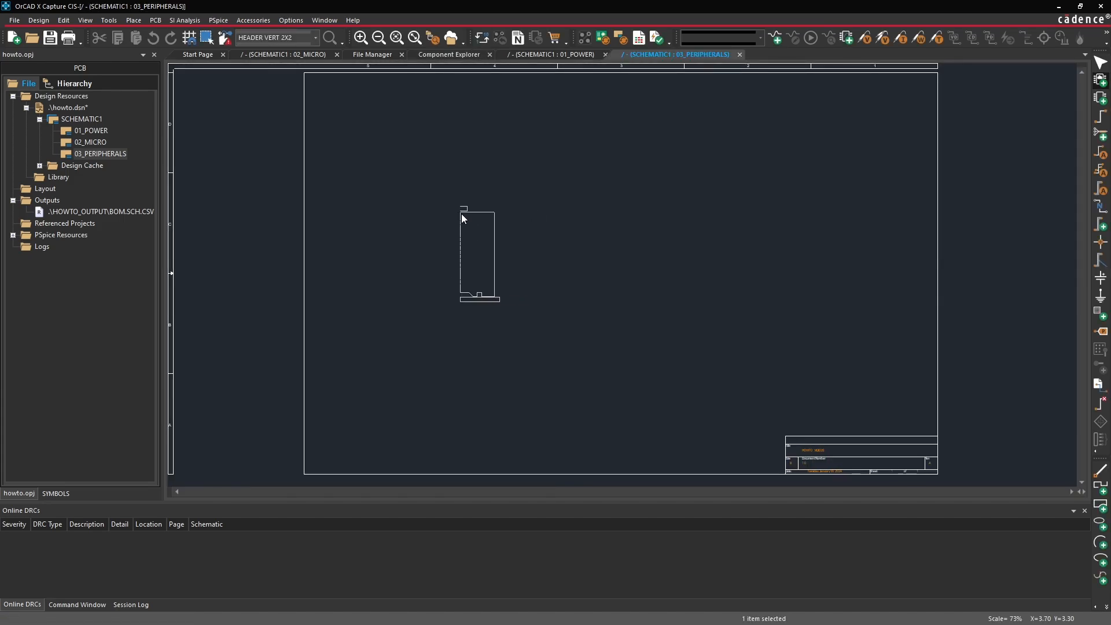
left_click(456, 216)
key("Escape")
- Move the microSD connector slightly to the right on the page
key("i")
key("i")
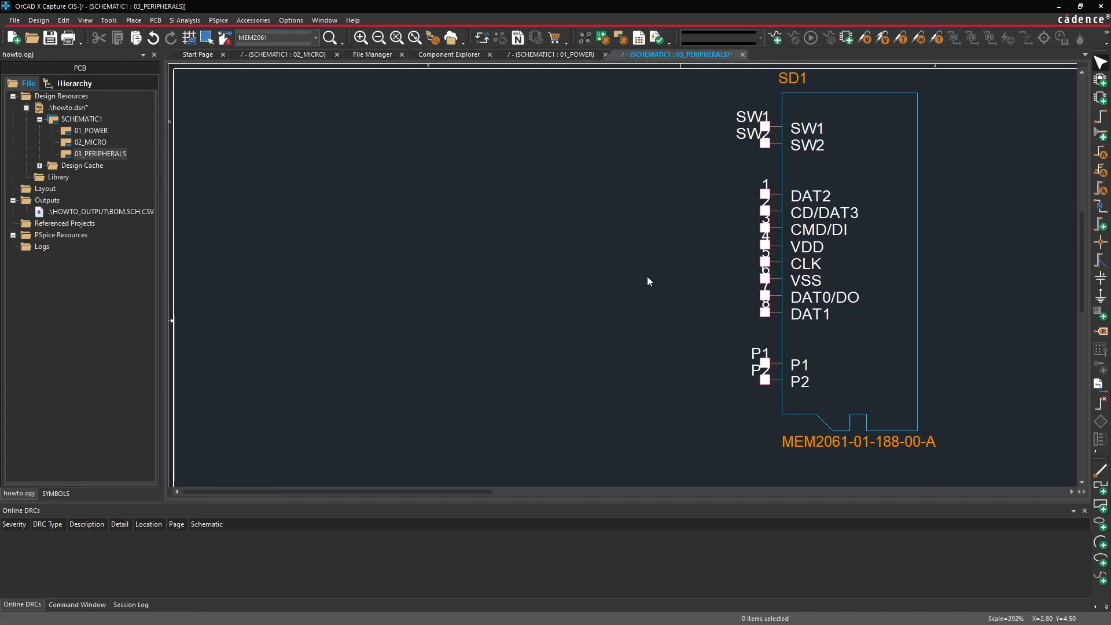
key("o")
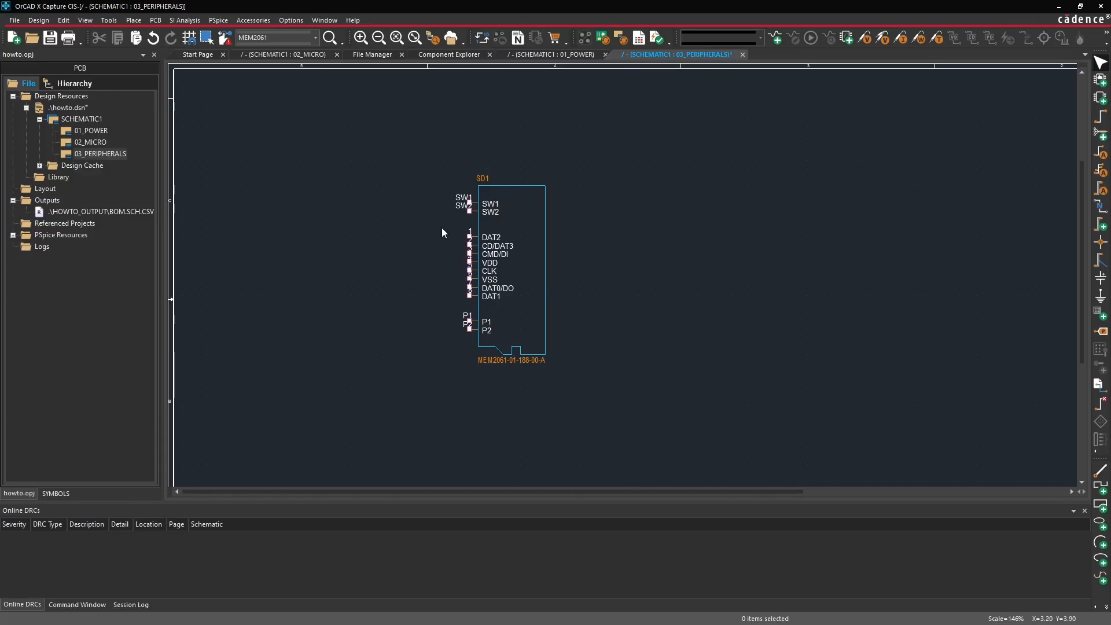
left_click_drag(505, 254, 539, 253)
left_click(477, 252)
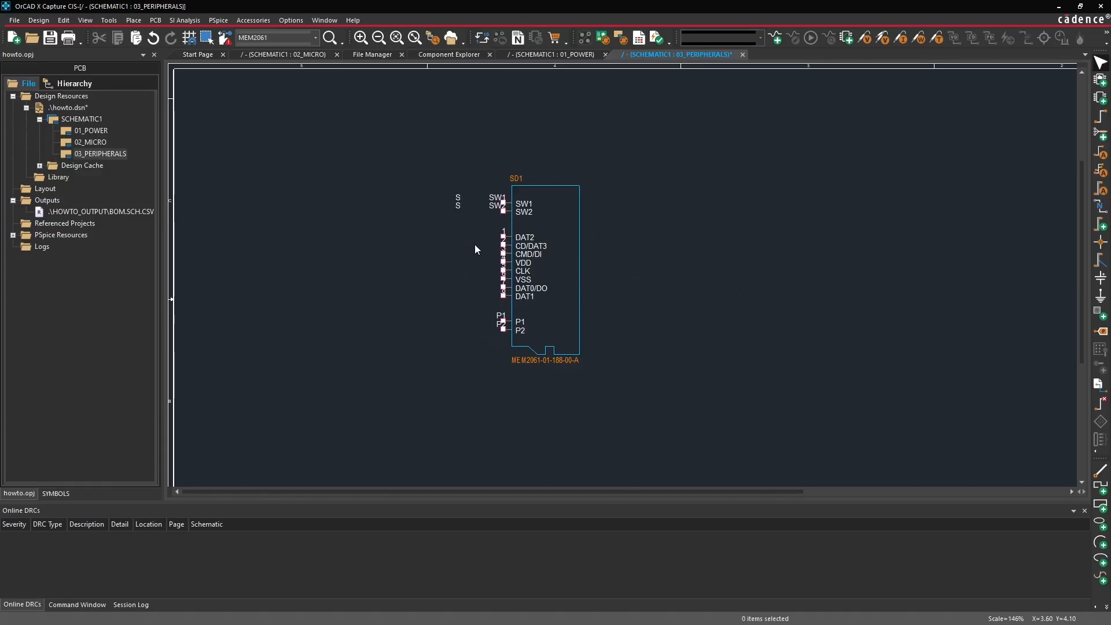
- Copy the +3V3 power symbol and C7's ground symbol from the 01_POWER page and paste them onto 03_PERIPHERALS
left_click(568, 54)
middle_click(682, 303)
middle_click_drag(816, 292, 869, 272)
middle_click_drag(865, 255, 897, 84)
left_click(956, 131)
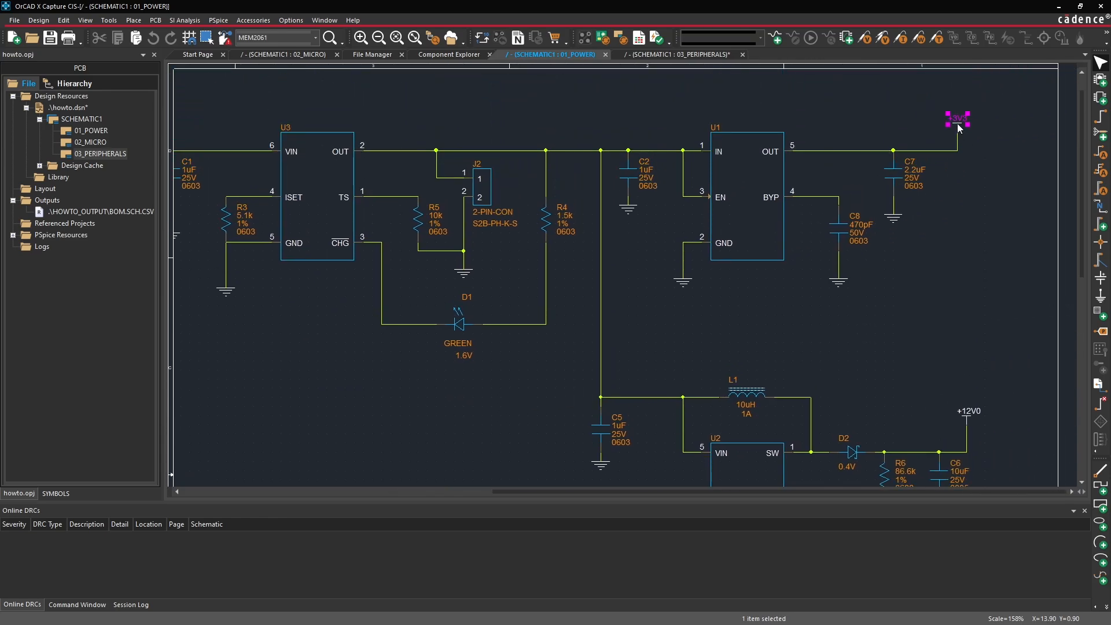
left_click(893, 219, "ctrl")
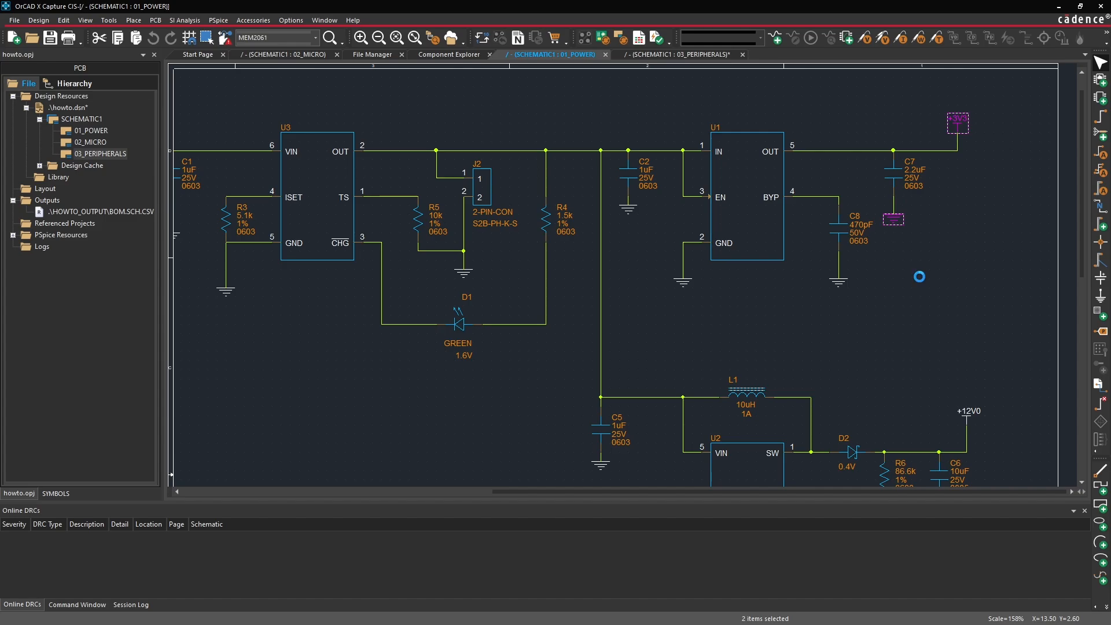
left_click(919, 276)
left_click(676, 54)
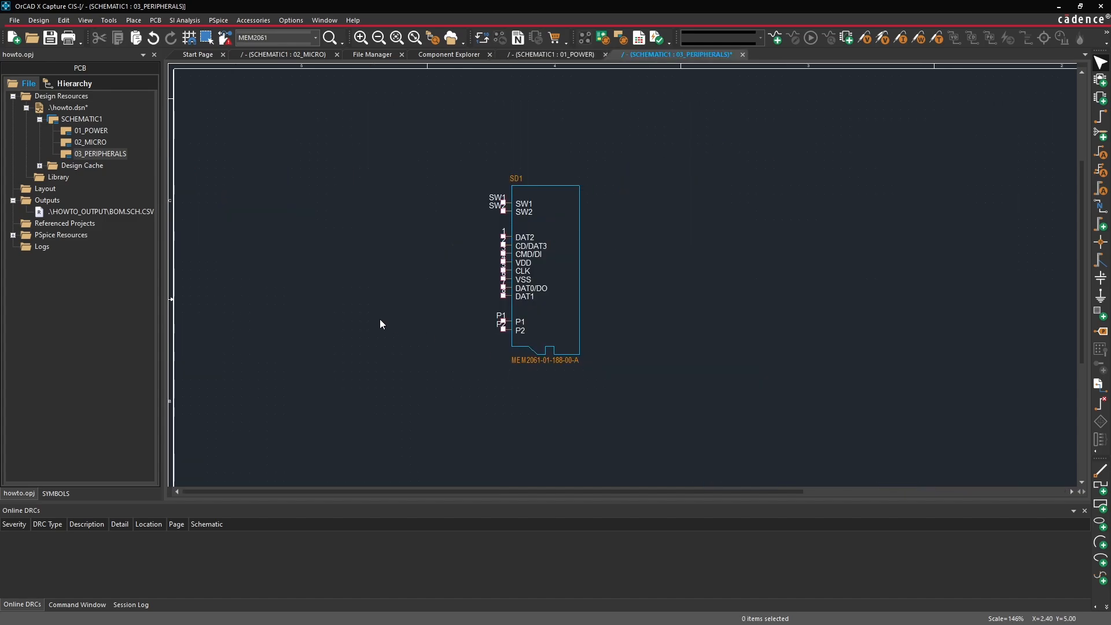
key("ctrl+v")
left_click(411, 297)
- Position the +3V3 symbol above and the ground symbol below the microSD connector's pin side
left_click_drag(411, 302, 453, 117)
left_click_drag(352, 383, 453, 392)
left_click(536, 397)
- Wire the microSD connector's SW2, P1, P2 and VSS pins to the ground symbol
key("w")
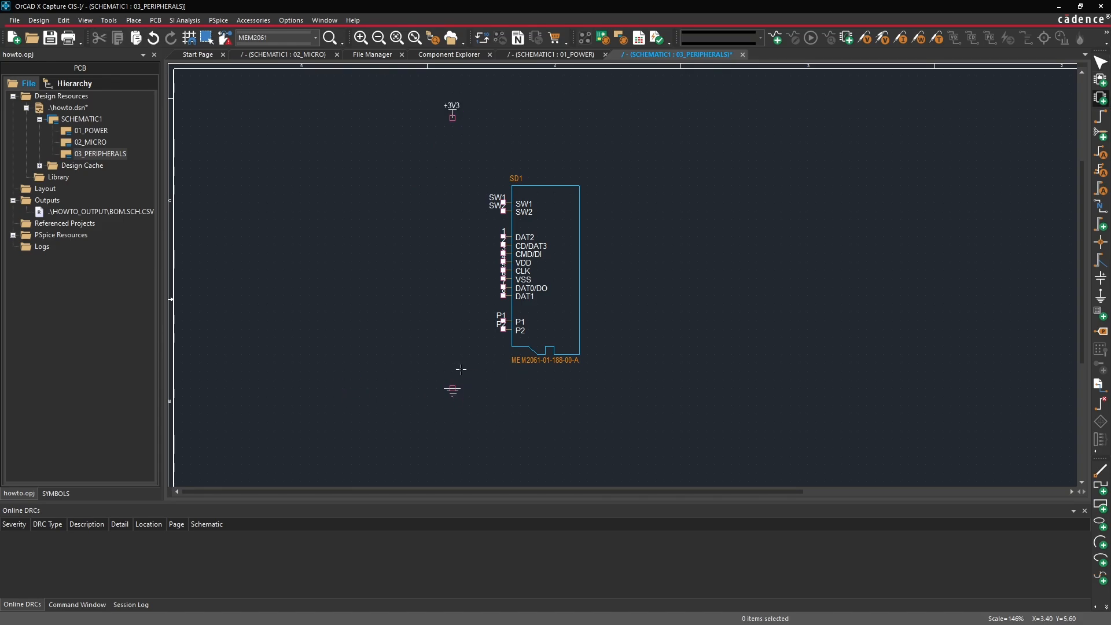
left_click(453, 389)
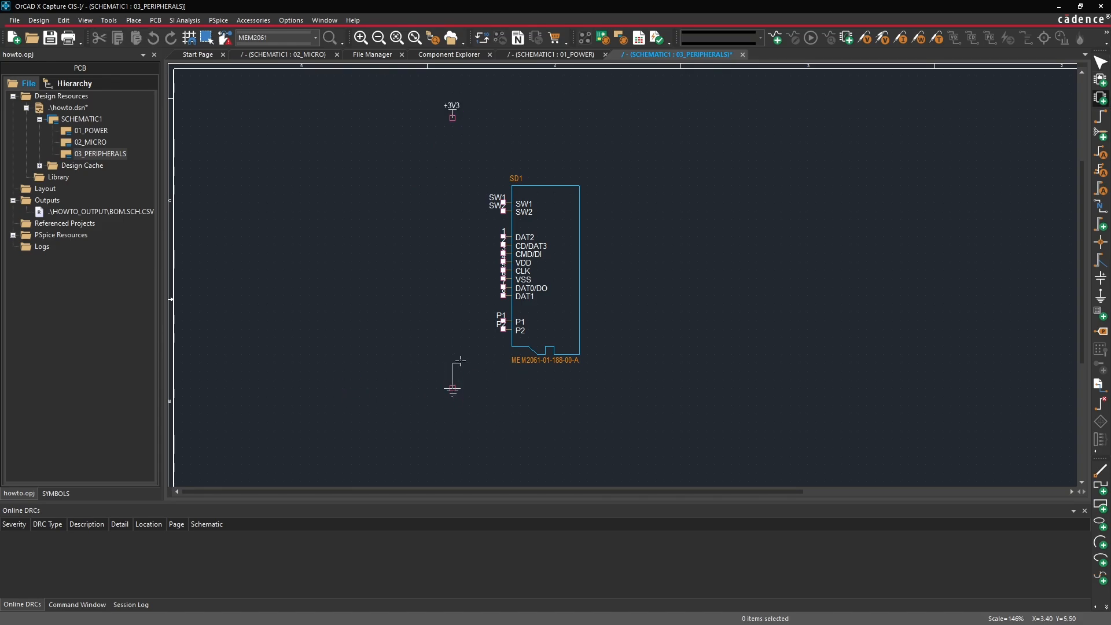
left_click(502, 211)
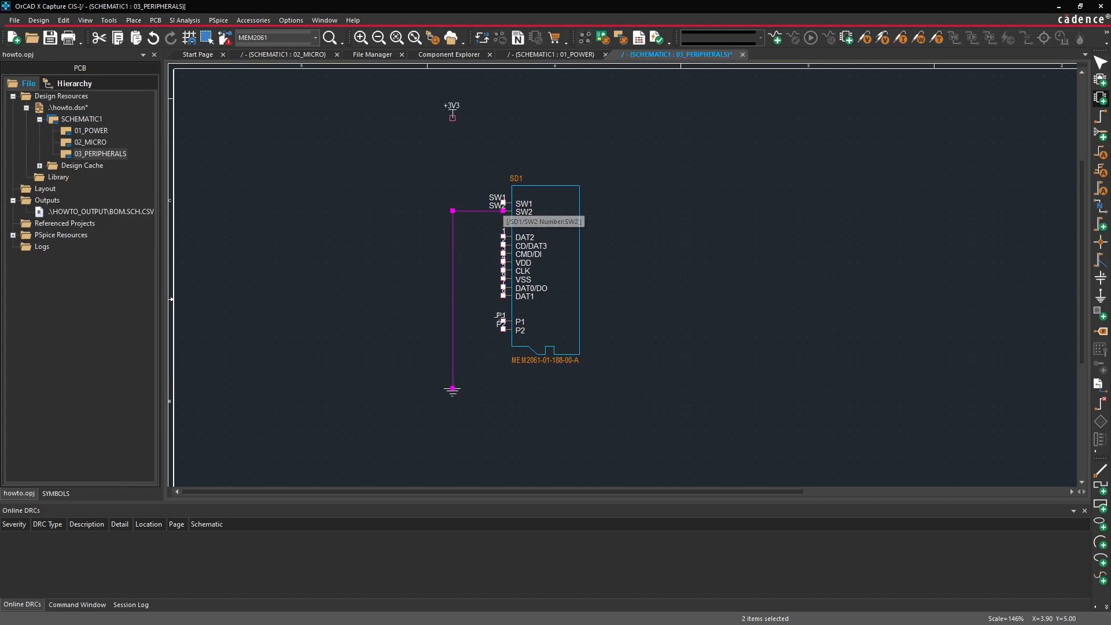
left_click(503, 320)
left_click(452, 320)
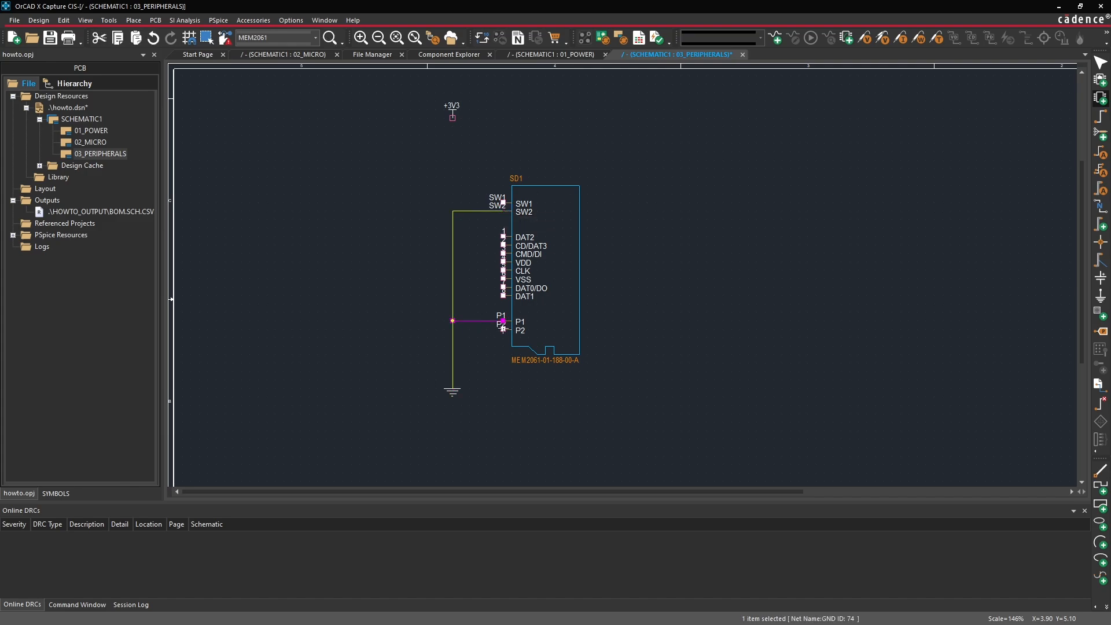
left_click(503, 329)
left_click(452, 329)
left_click(502, 278)
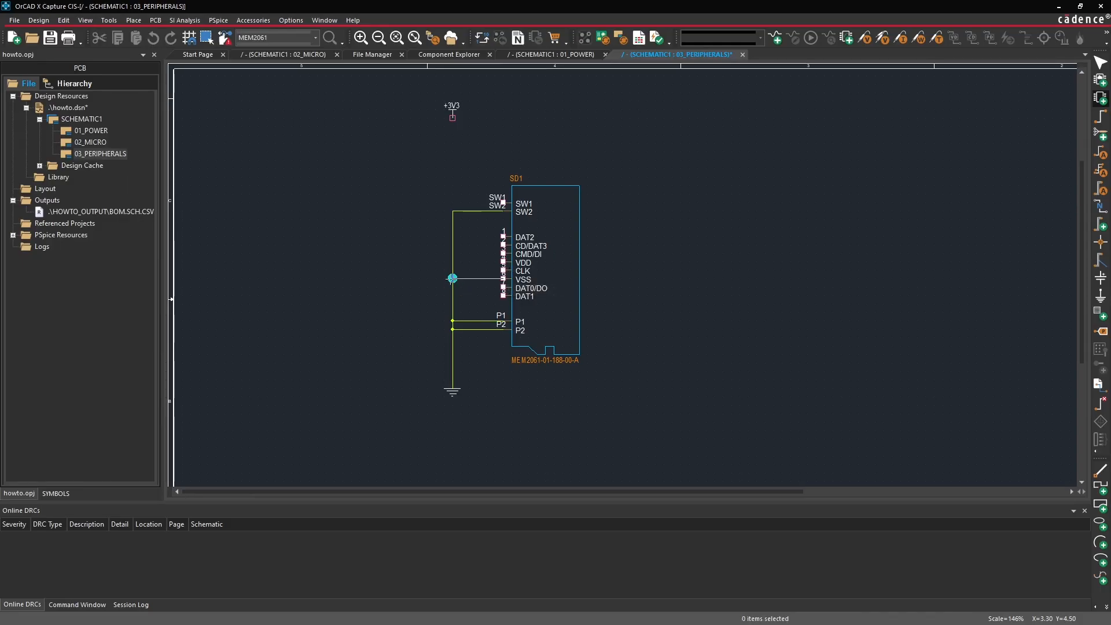
left_click(452, 278)
key("Escape")
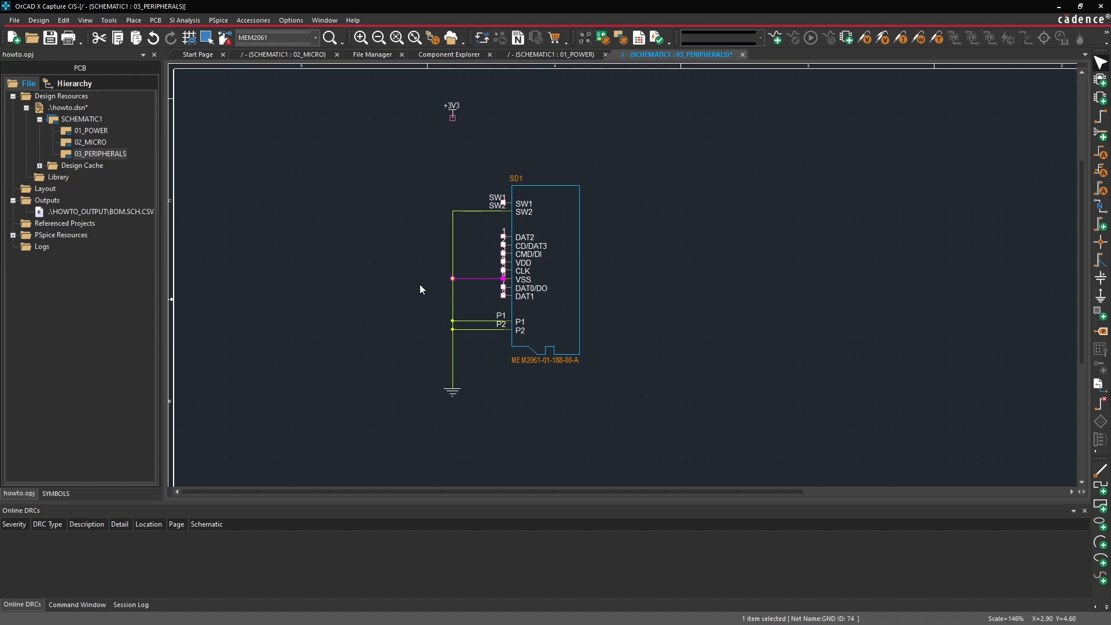
left_click(416, 284)
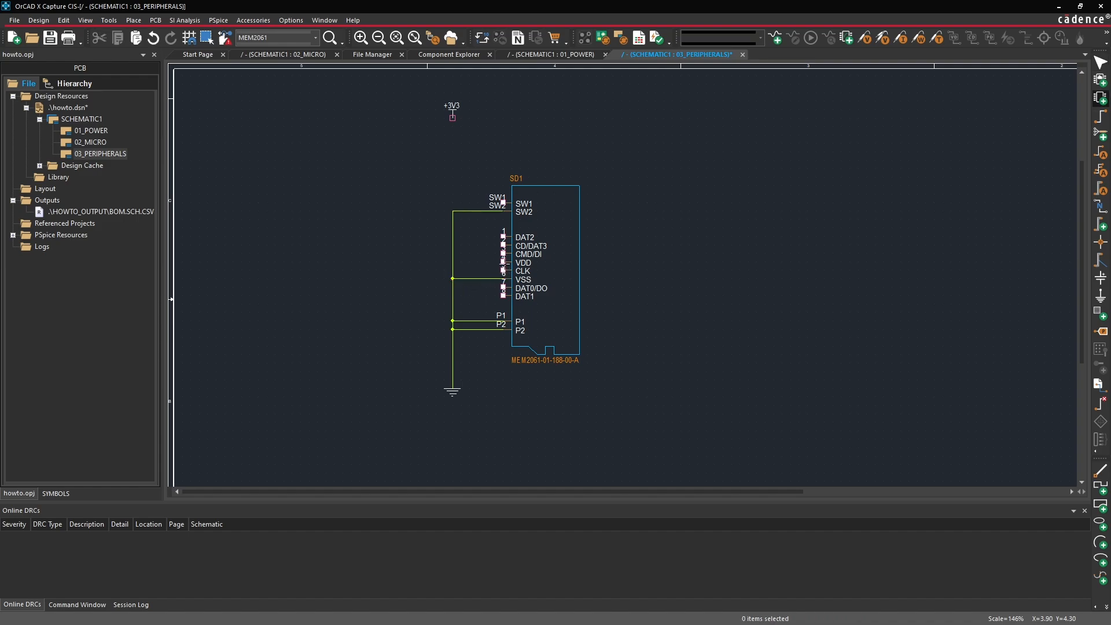
- Wire the VDD pin upward beside the ground wire and attach the +3V3 symbol to its upper end
left_click(503, 261)
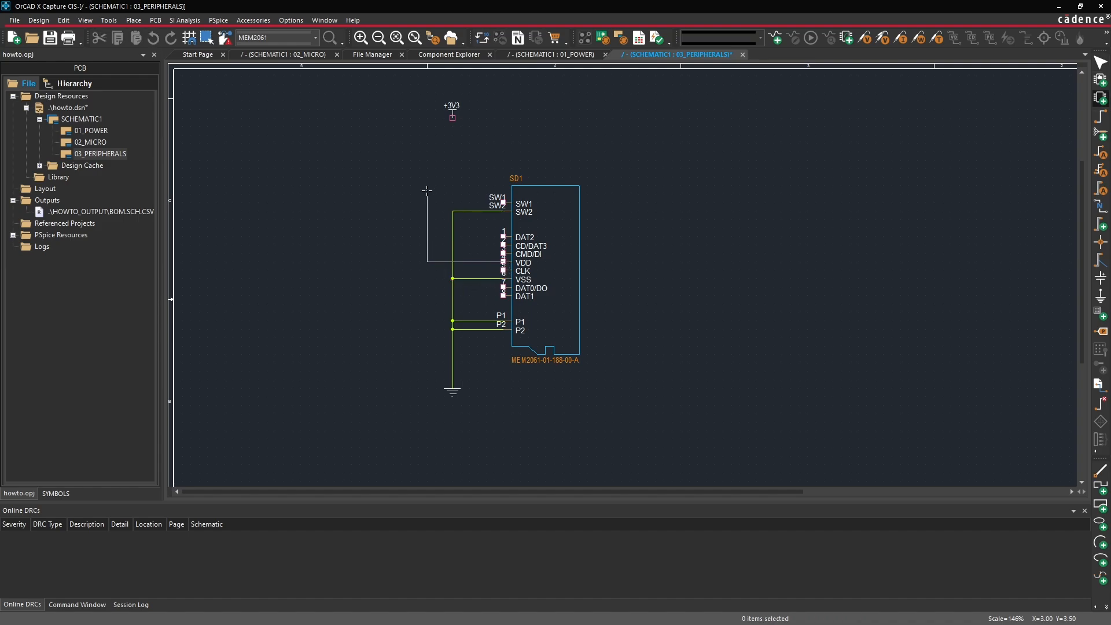
left_click(436, 117)
left_click(470, 130)
left_click_drag(453, 108, 436, 117)
left_click(474, 123)
key("ctrl+z")
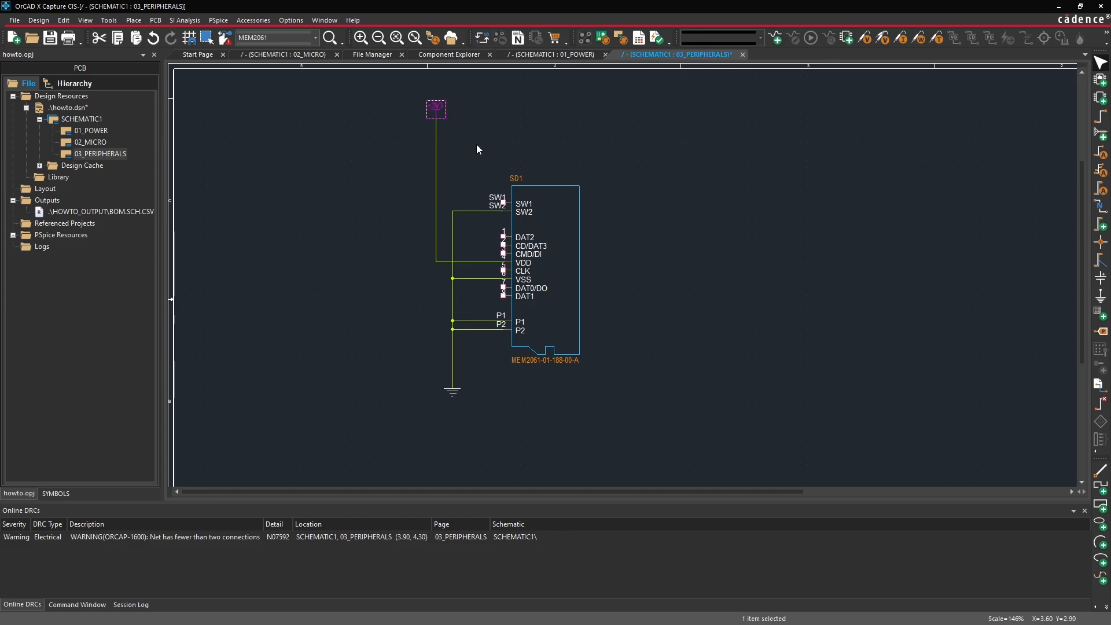
left_click(477, 145)
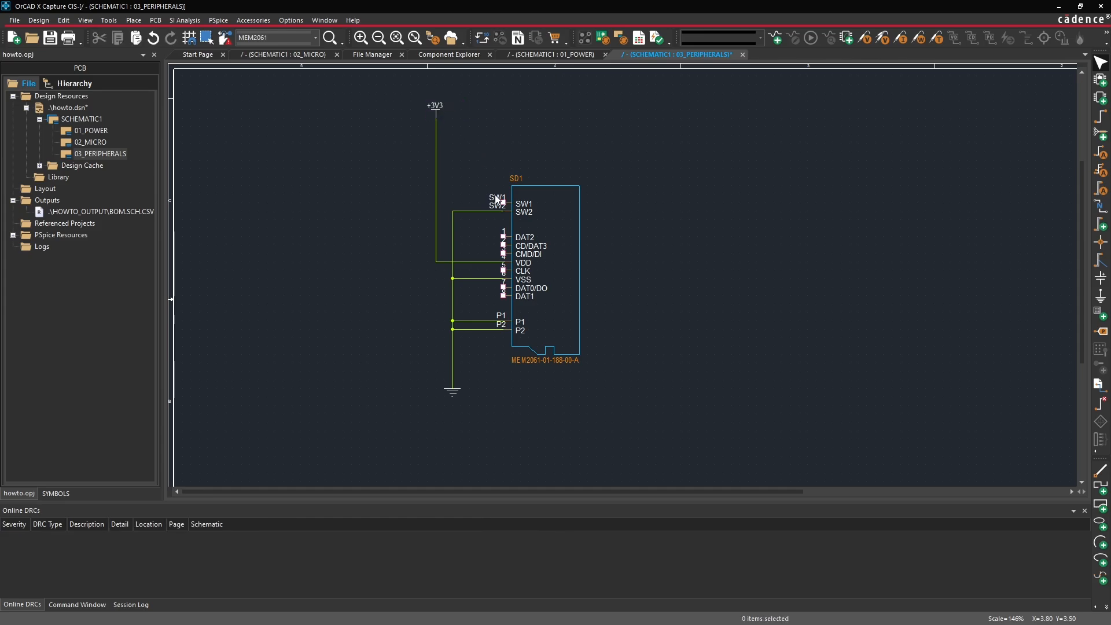
- Copy the 10k resistor R5 from the 01_POWER page and place it above the SW1 pin's level on 03_PERIPHERALS
left_click(550, 55)
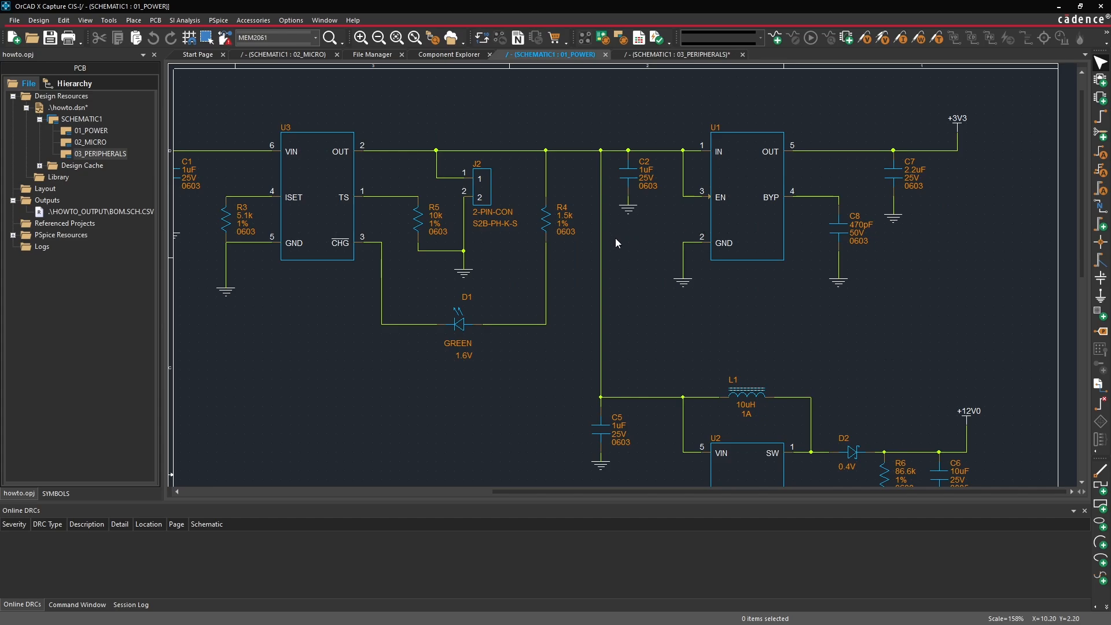
left_click(419, 227)
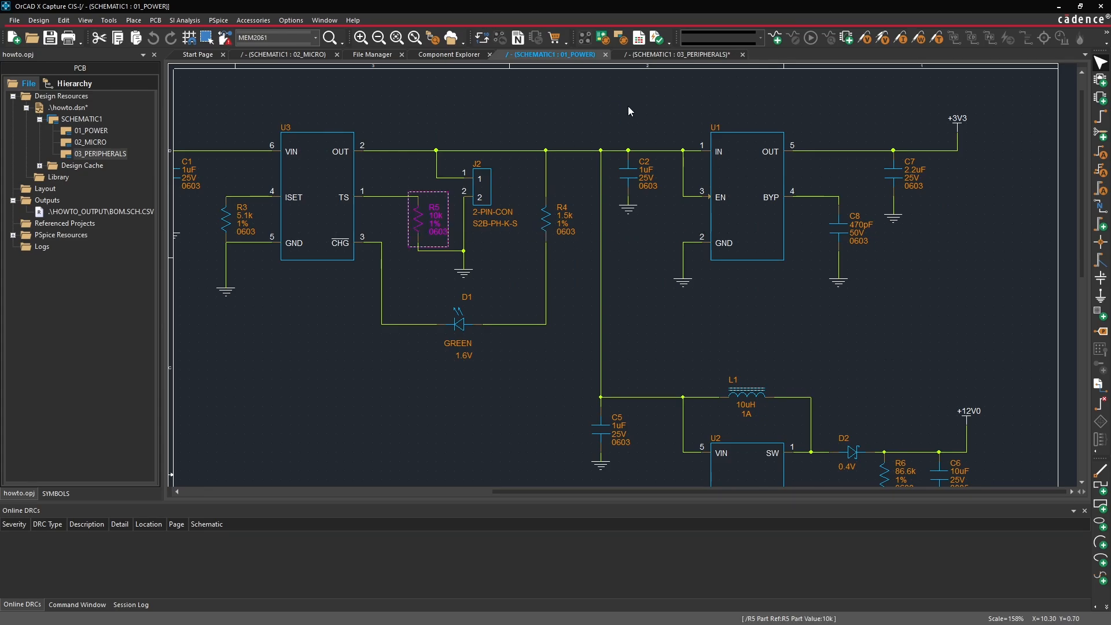
key("ctrl+c")
left_click(671, 54)
key("ctrl+v")
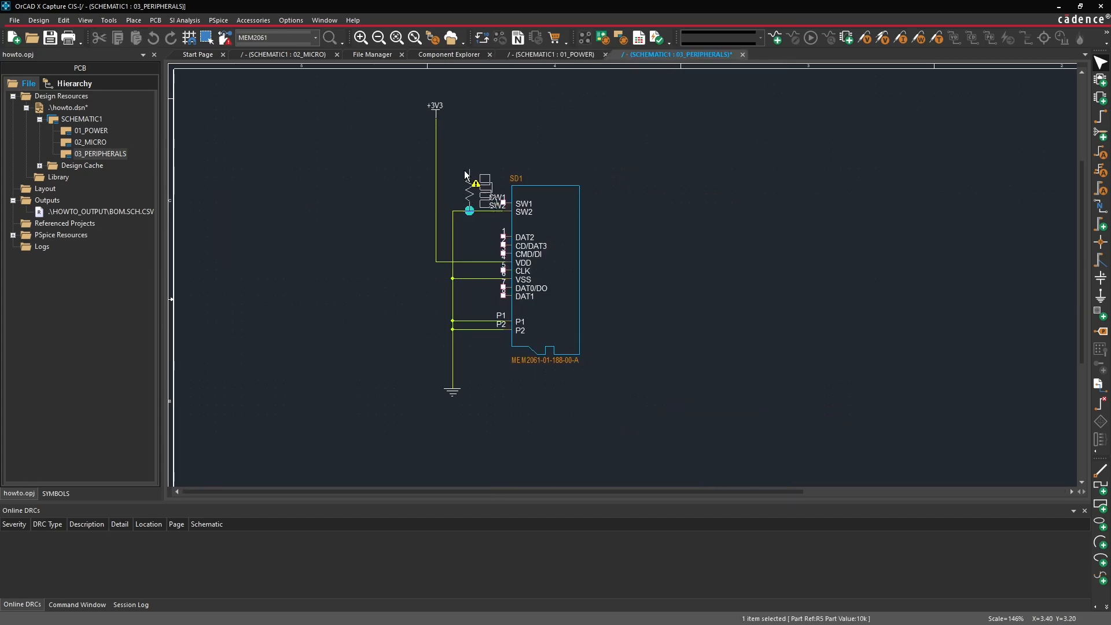
left_click(447, 153)
- Wire the 10k resistor as a pull-up between the SW1 pin and the +3V3 wire
key("w")
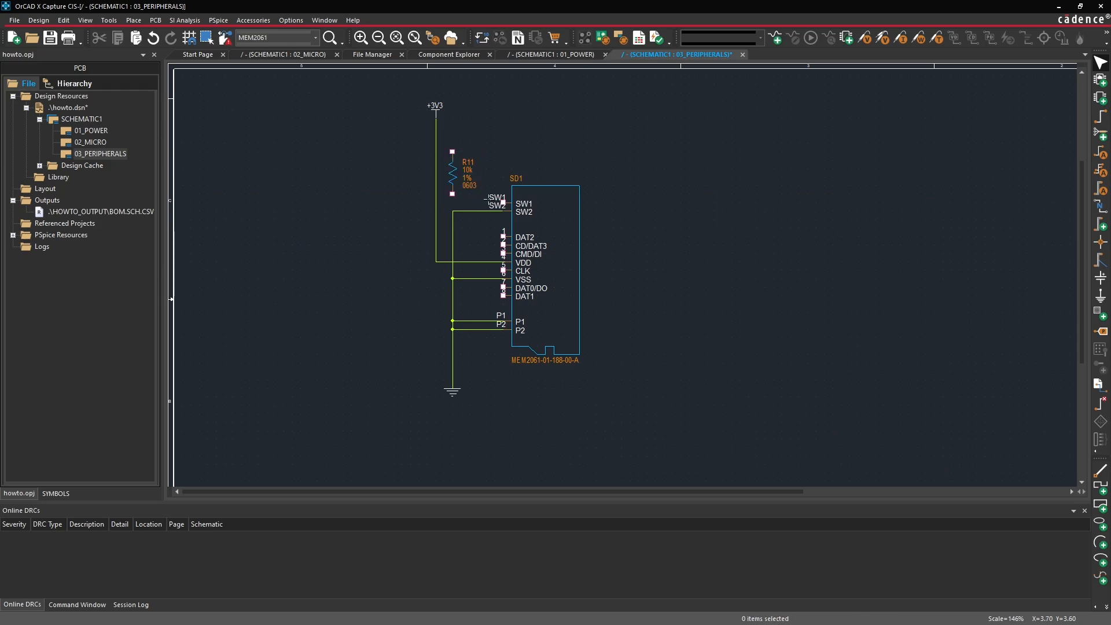
left_click(503, 202)
left_click(452, 203)
left_click(453, 194)
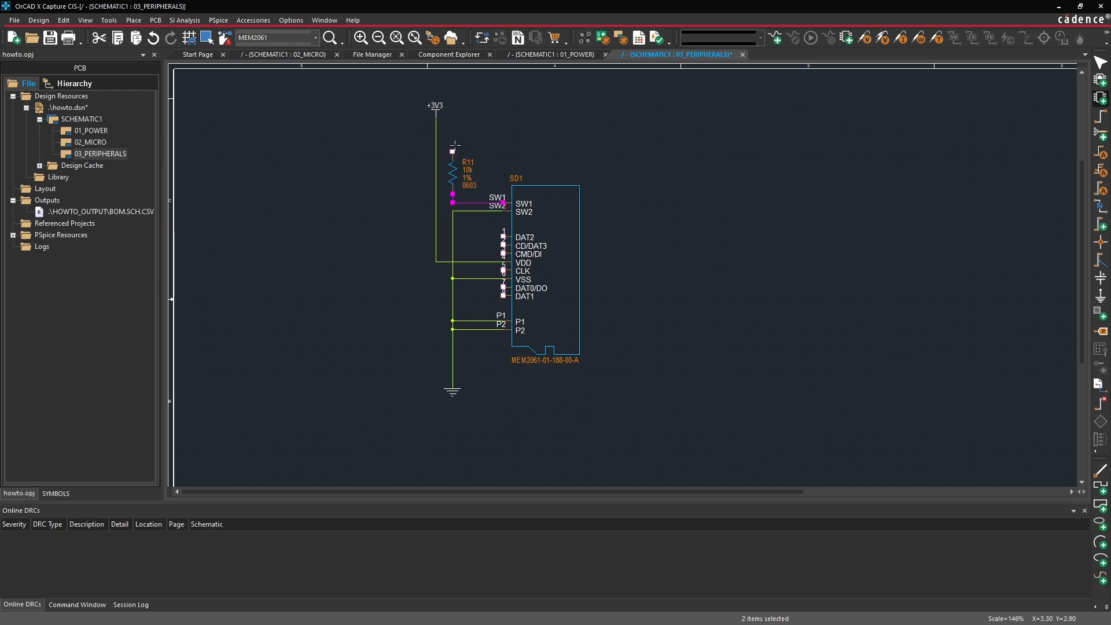
left_click(452, 152)
left_click(453, 134)
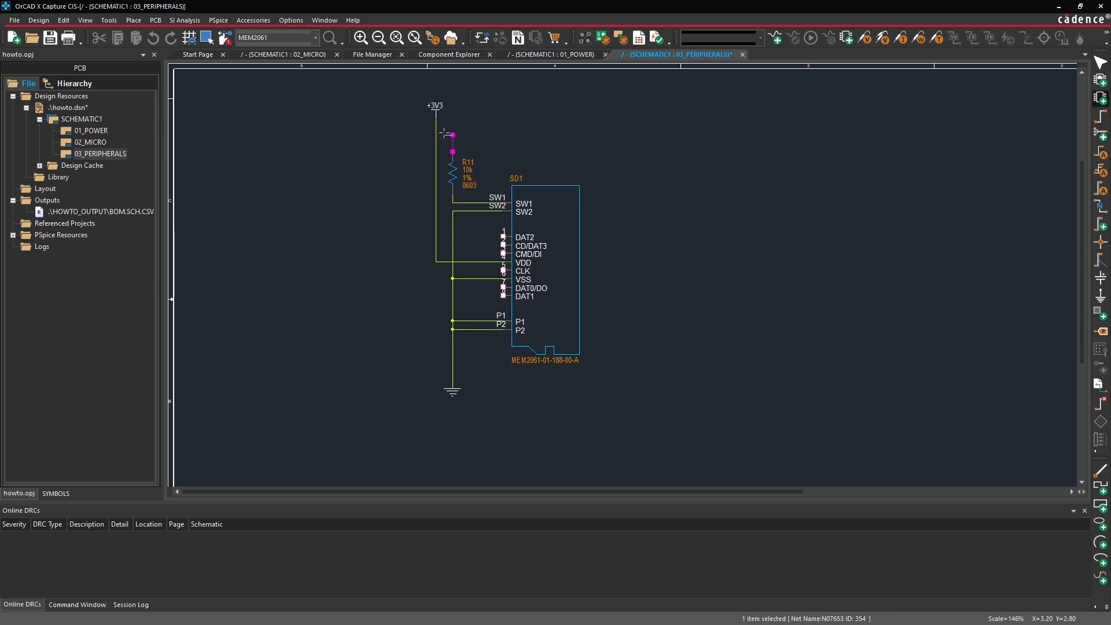
left_click(436, 135)
key("Escape")
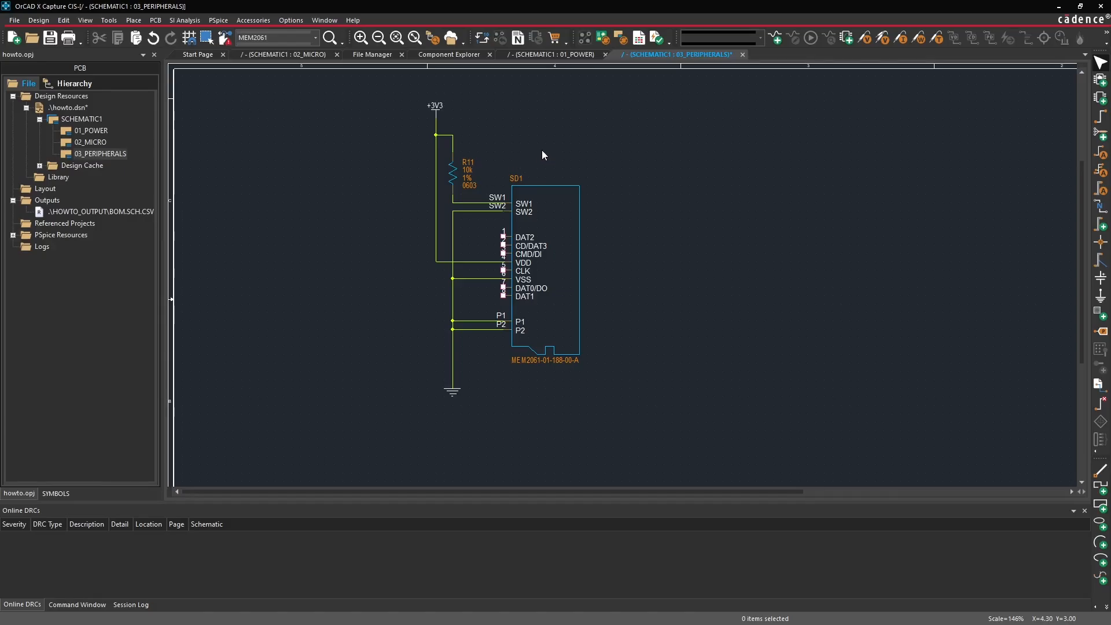
- Shift the pull-up resistor and its +3V3 connection up one grid step and save the page
left_click_drag(452, 175, 445, 127)
left_click(502, 142)
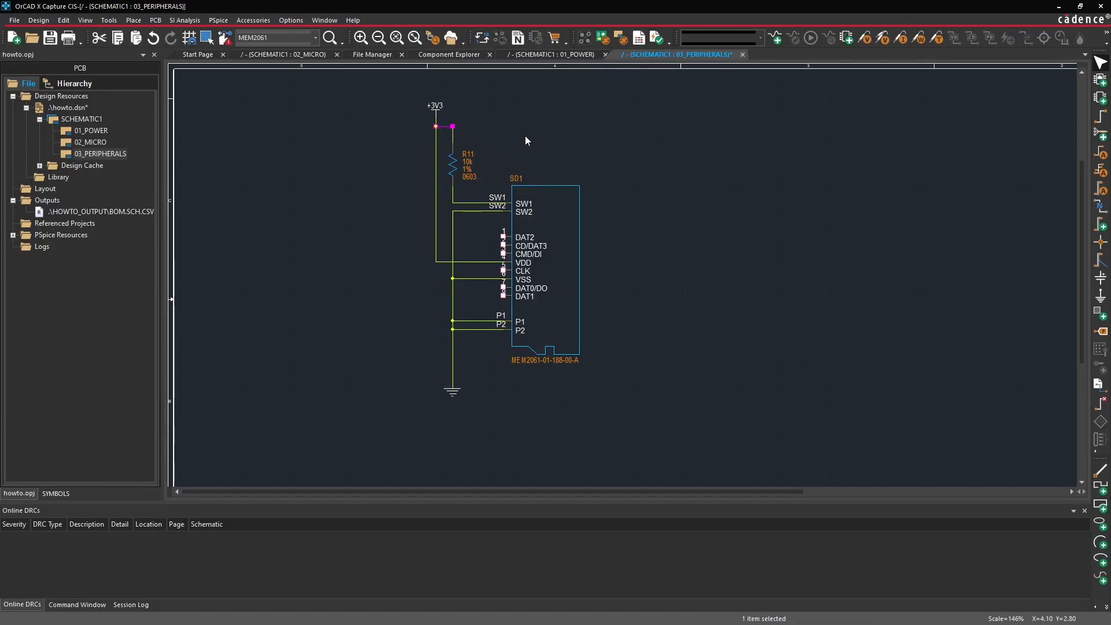
left_click(526, 137)
key("ctrl+s")
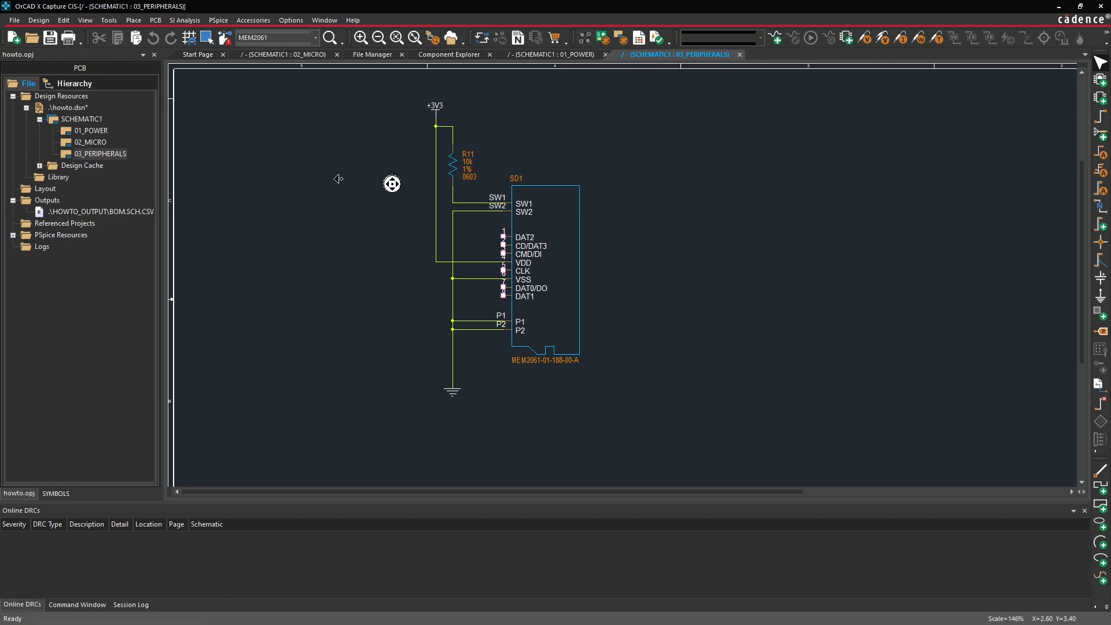
- Draw an open-ended wire from the SW1 pull-up junction leftward across the +3V3 wire
key("w")
left_click(458, 202)
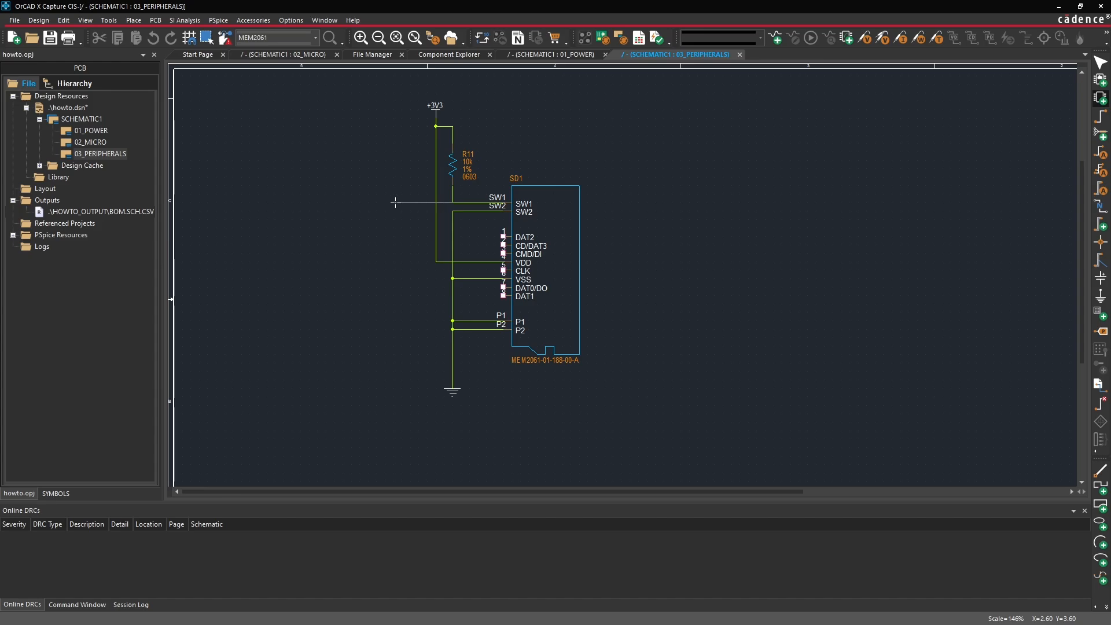
double_click(401, 203)
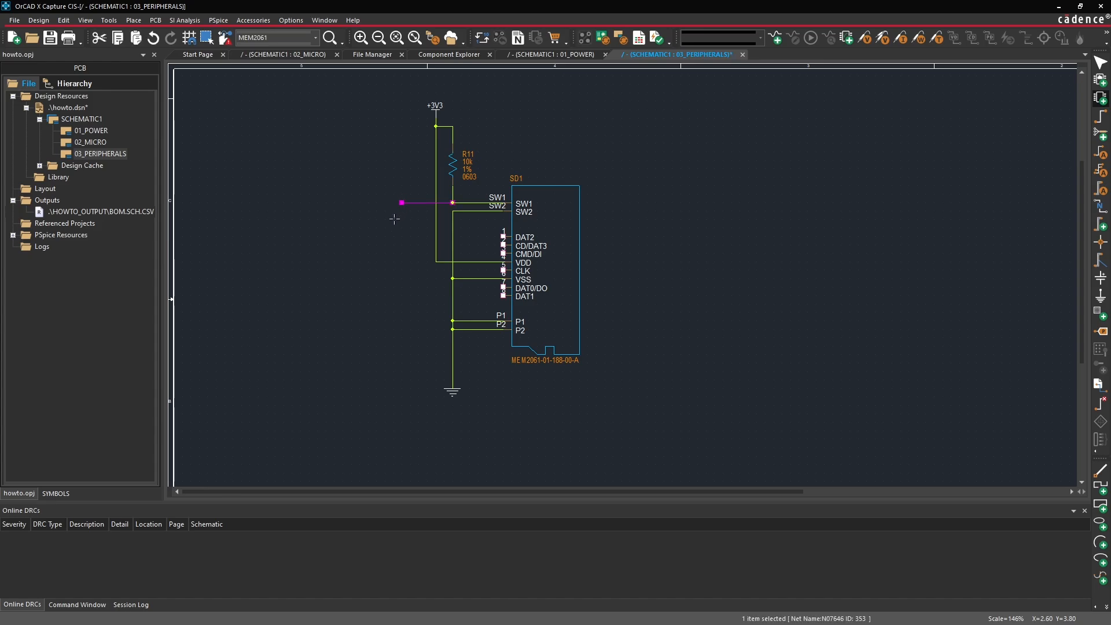
- Place an OFFPAGELEFT-R off-page connector from the CAPSYM library on the open end of the SW1 wire
key("Escape")
left_click(138, 22)
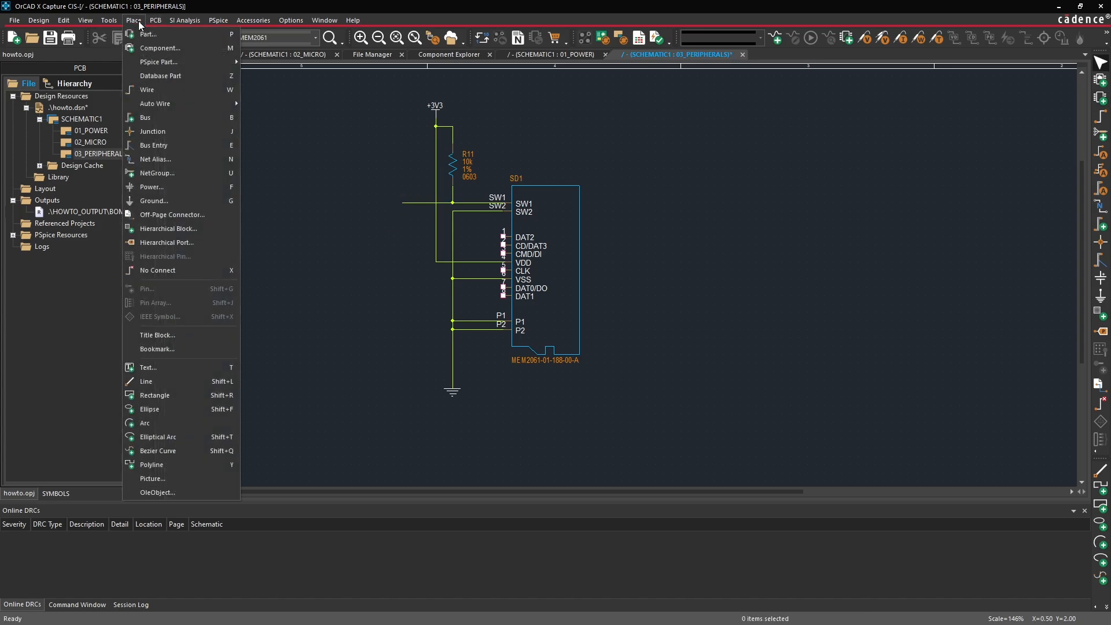
left_click(173, 214)
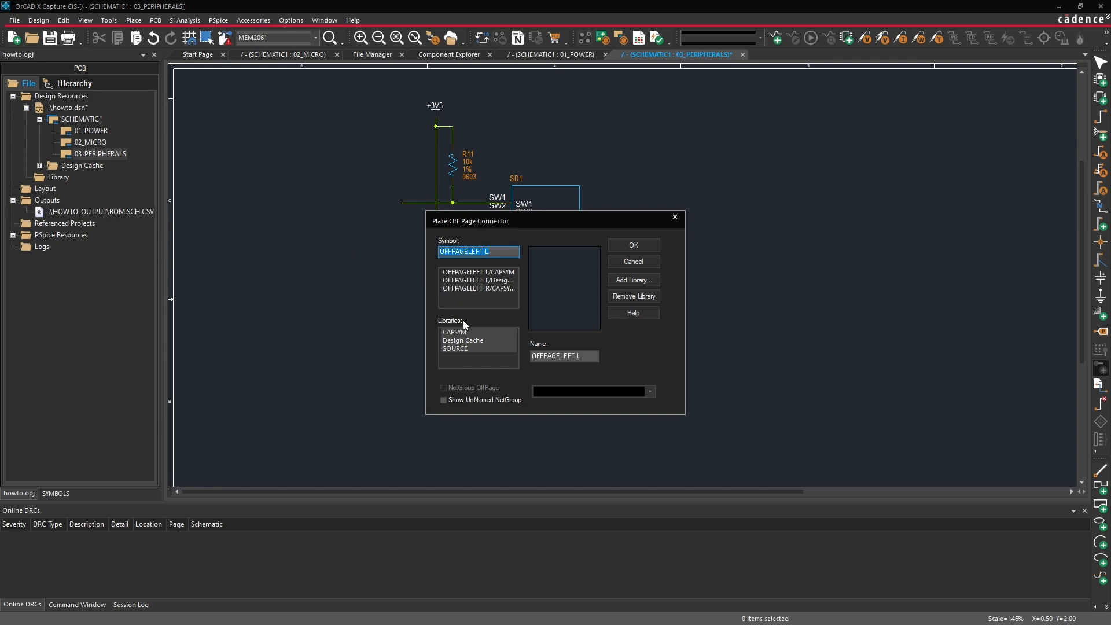
left_click(466, 272)
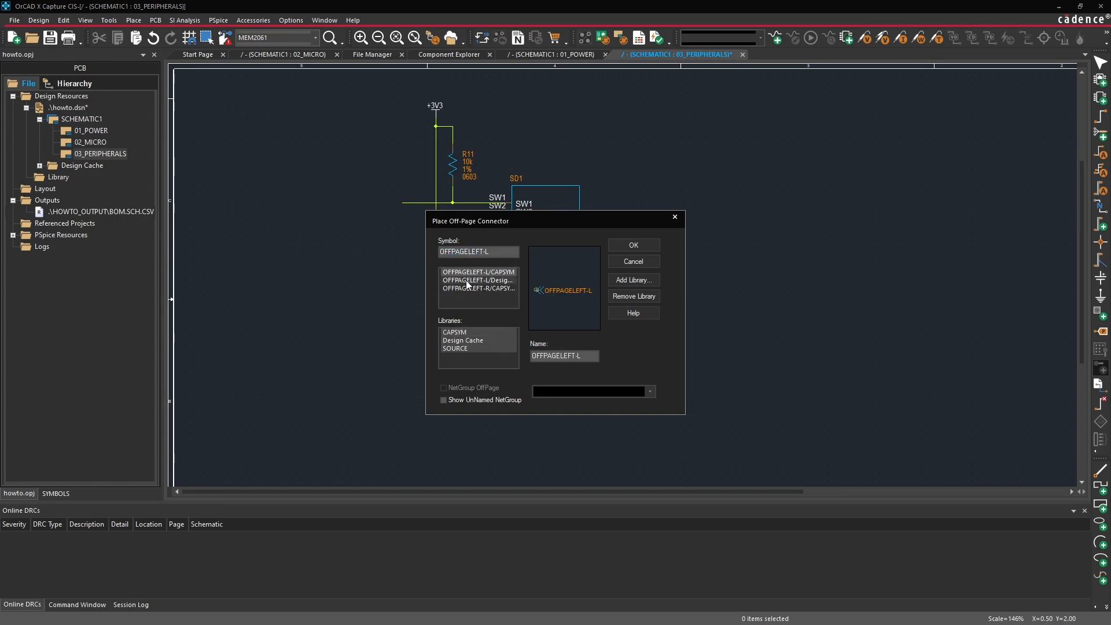
left_click(467, 280)
left_click(467, 287)
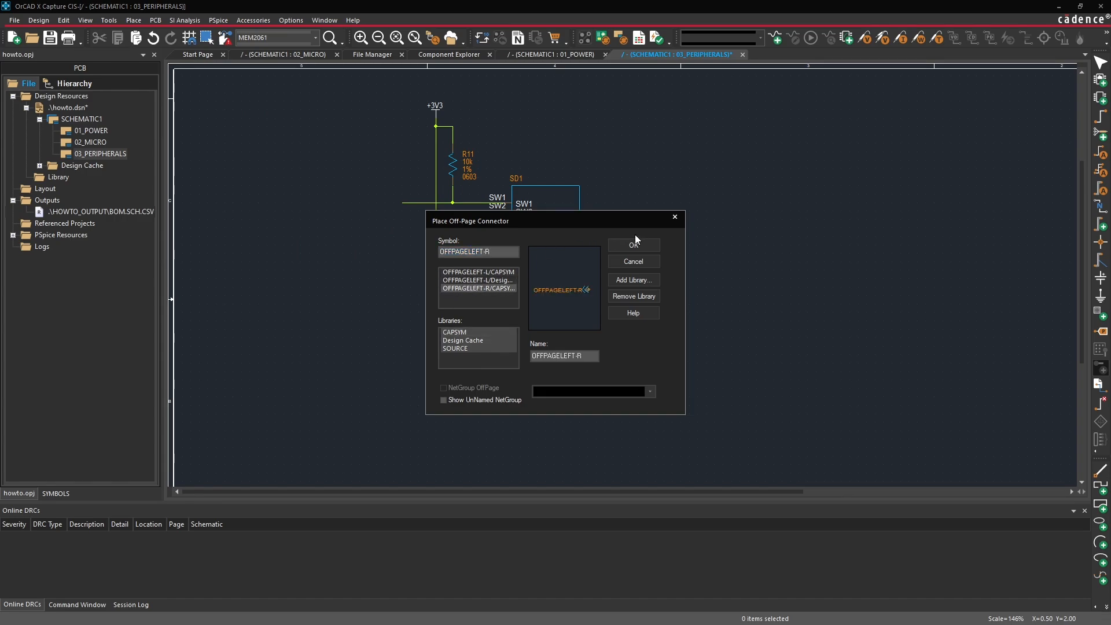
left_click(645, 245)
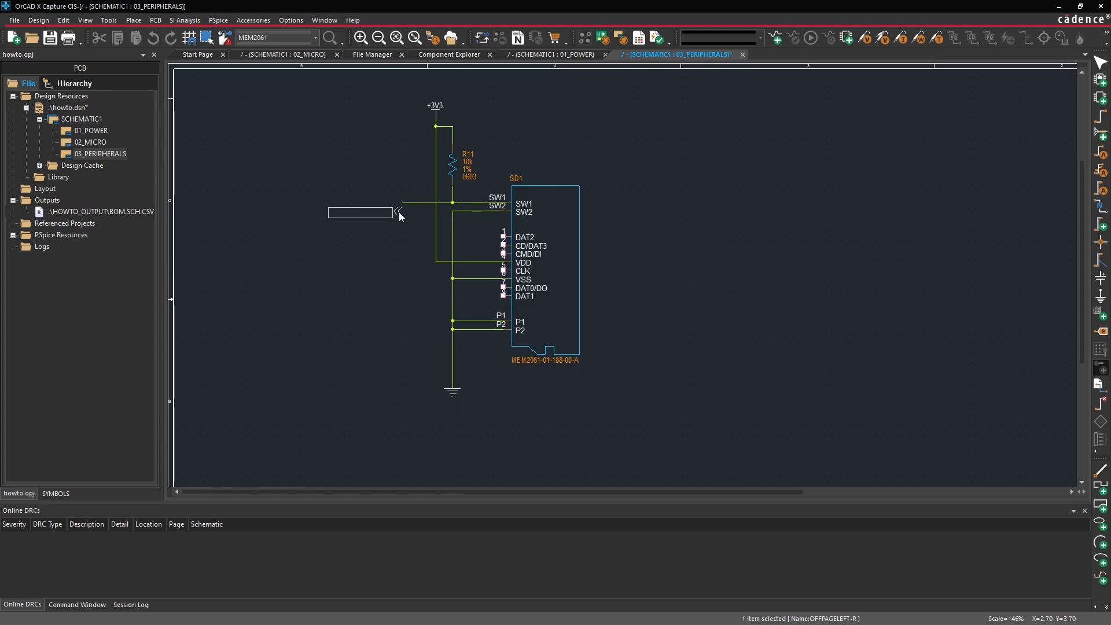
left_click(403, 203)
key("Escape")
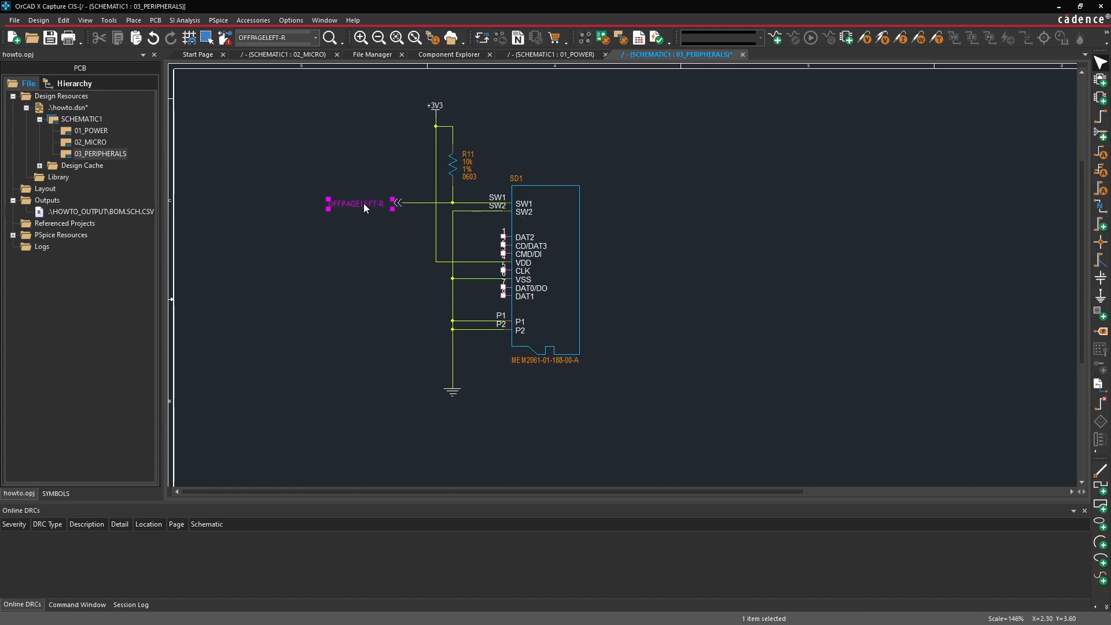
- Rename the off-page connector on the SW1 wire to SD_CARD_DETECT
double_click(364, 203)
type("SD_")
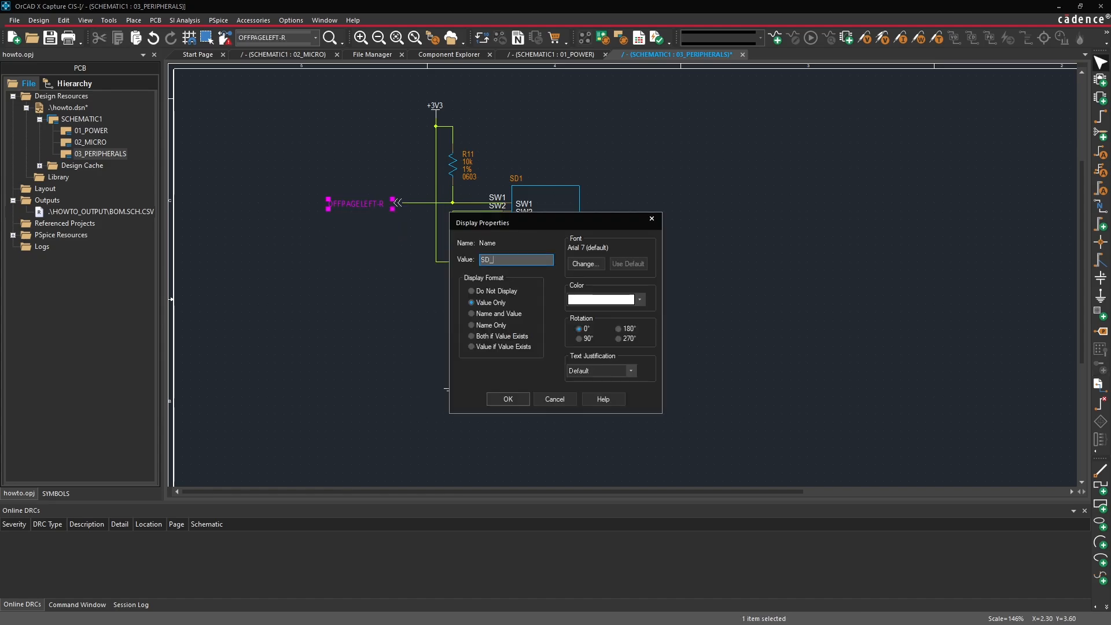
type("CARD_DETECT")
key("Return")
left_click(298, 238)
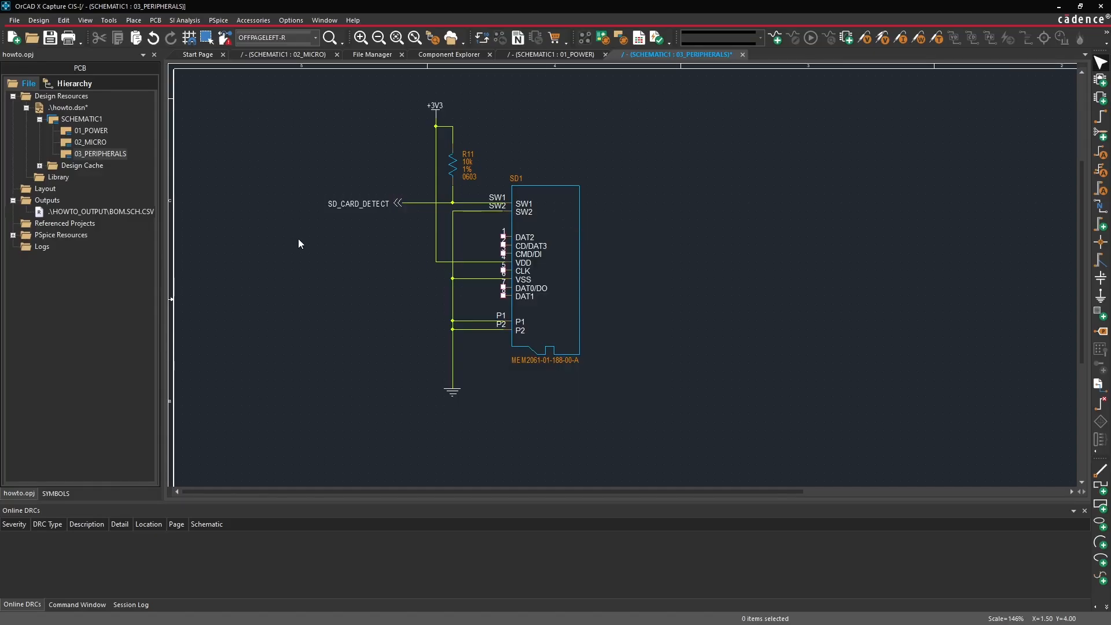
- Reposition the SD_CARD_DETECT label so it sits close beside its off-page connector symbol
scroll(370, 222, "up", 1, "ctrl")
left_click_drag(556, 253, 535, 247)
left_click(575, 304)
scroll(602, 291, "down", 1, "ctrl")
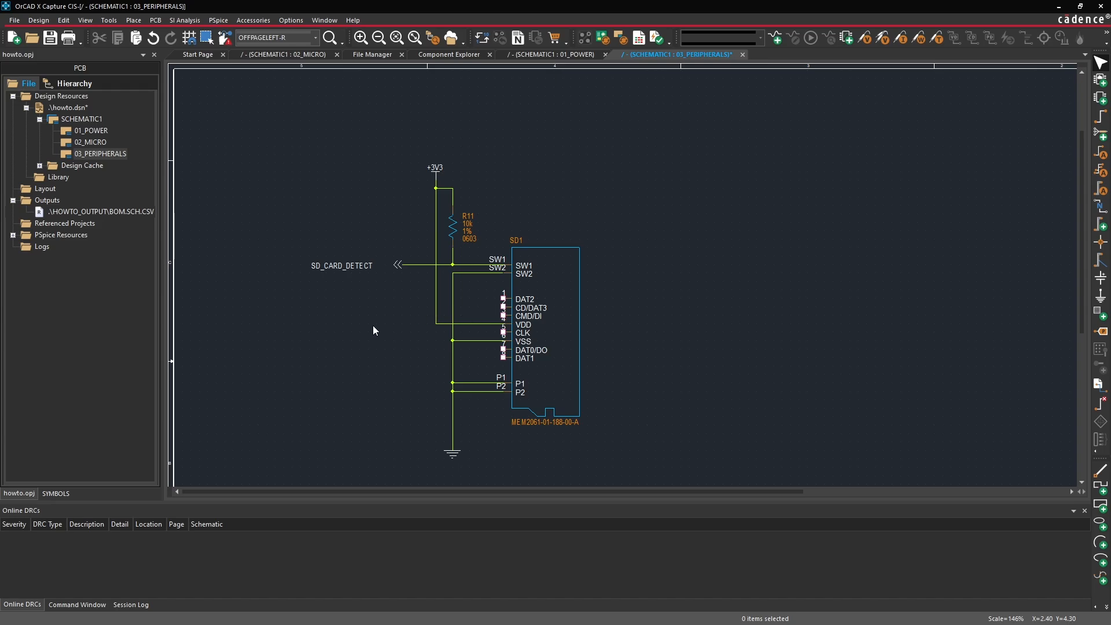
scroll(373, 325, "up", 1, "ctrl")
left_click_drag(558, 156, 570, 149)
left_click(602, 223)
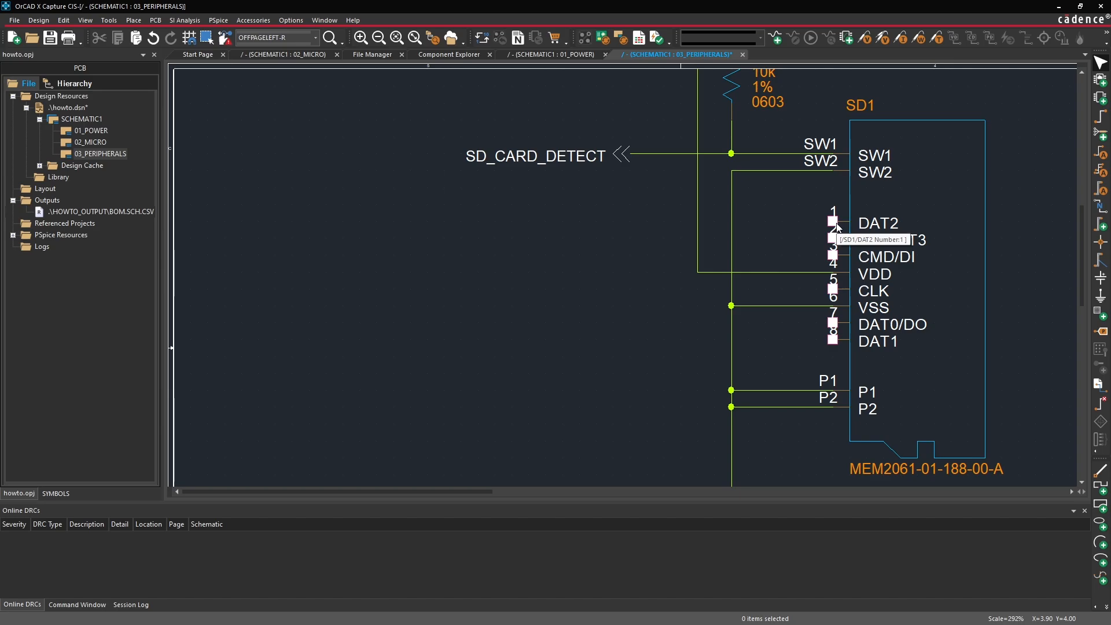
- Draw open-ended wires leftward from SD1's CD/DAT3, CMD/DI and CLK pins, ending in line with the SD_CARD_DETECT wire's end
key("w")
left_click(834, 238)
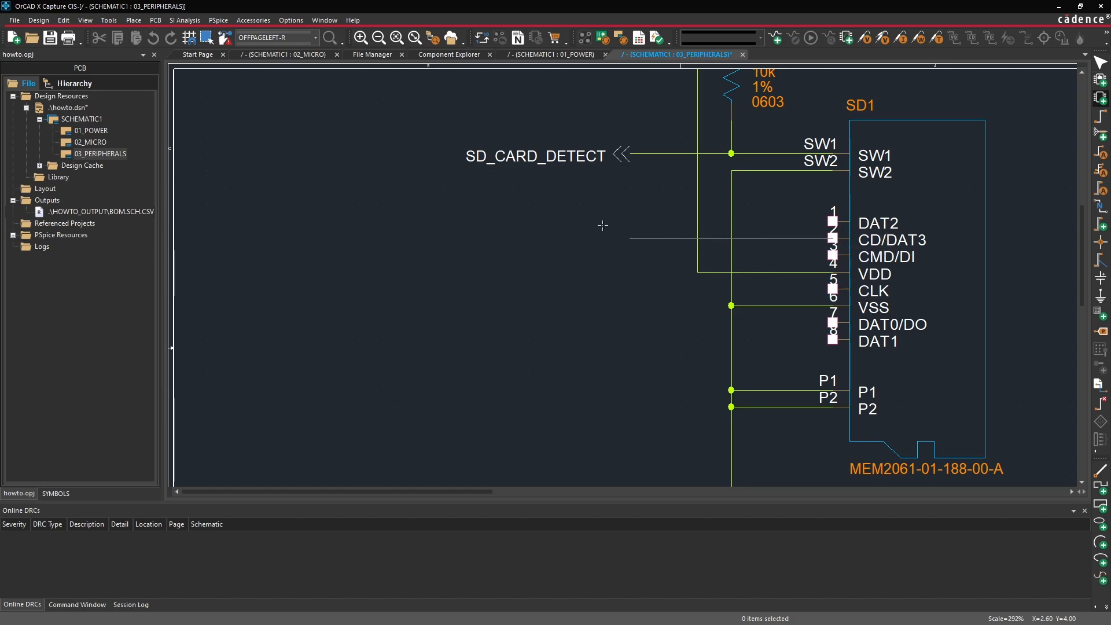
double_click(647, 238)
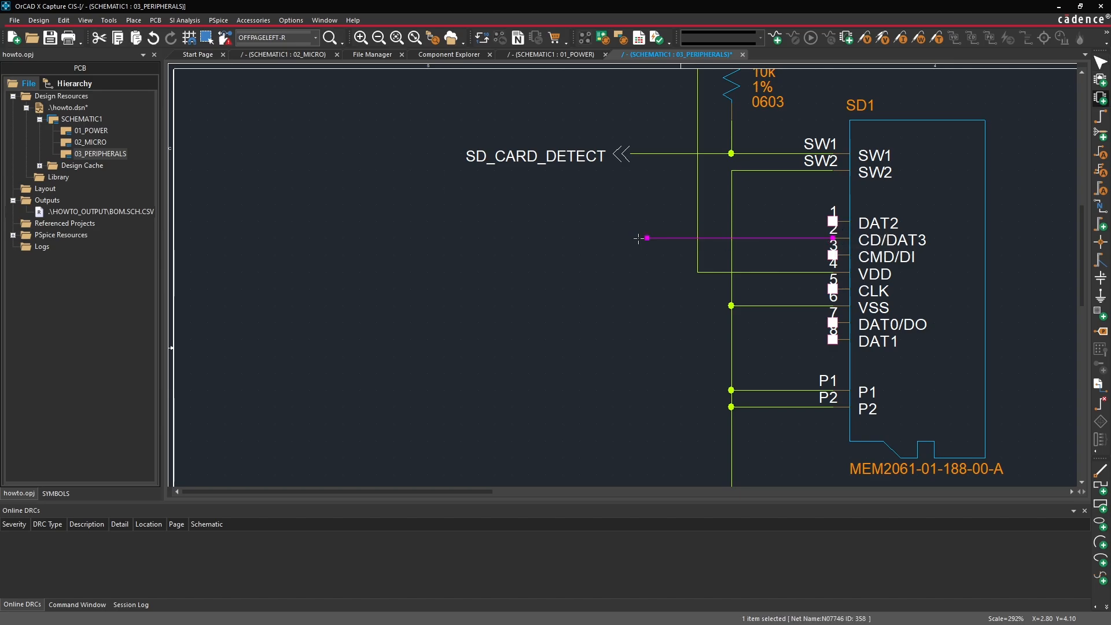
left_click(833, 255)
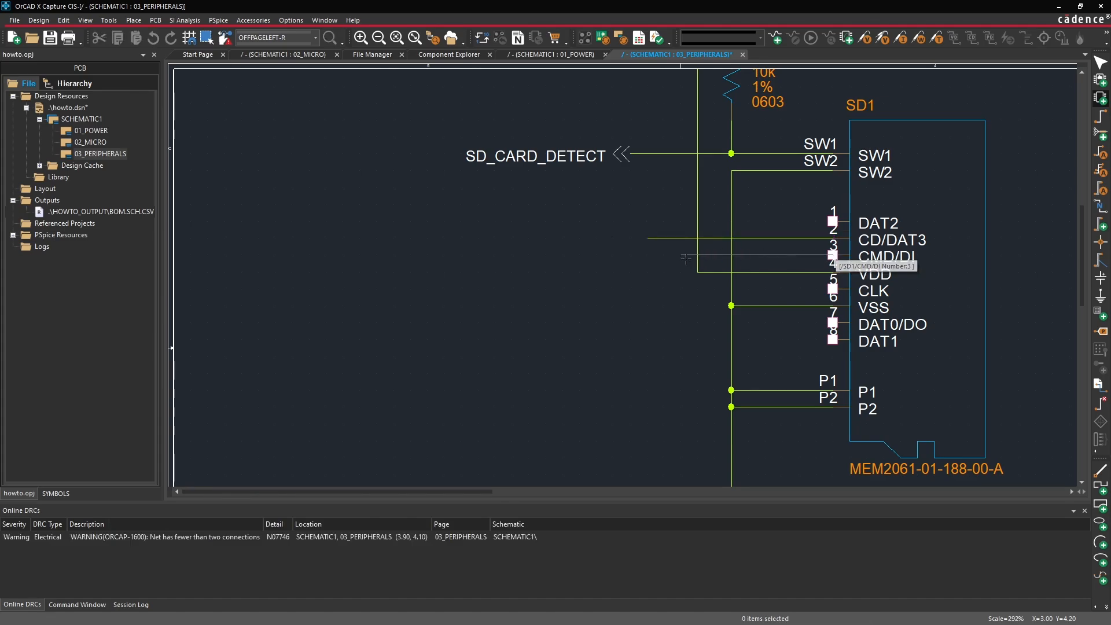
double_click(627, 254)
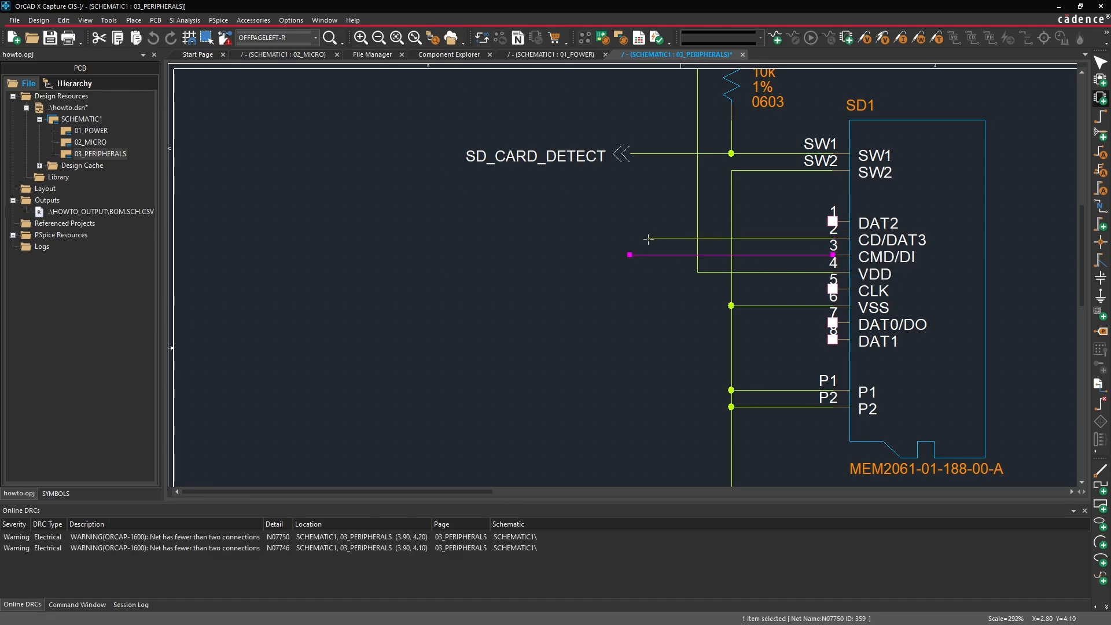
left_click(631, 238)
left_click(631, 239)
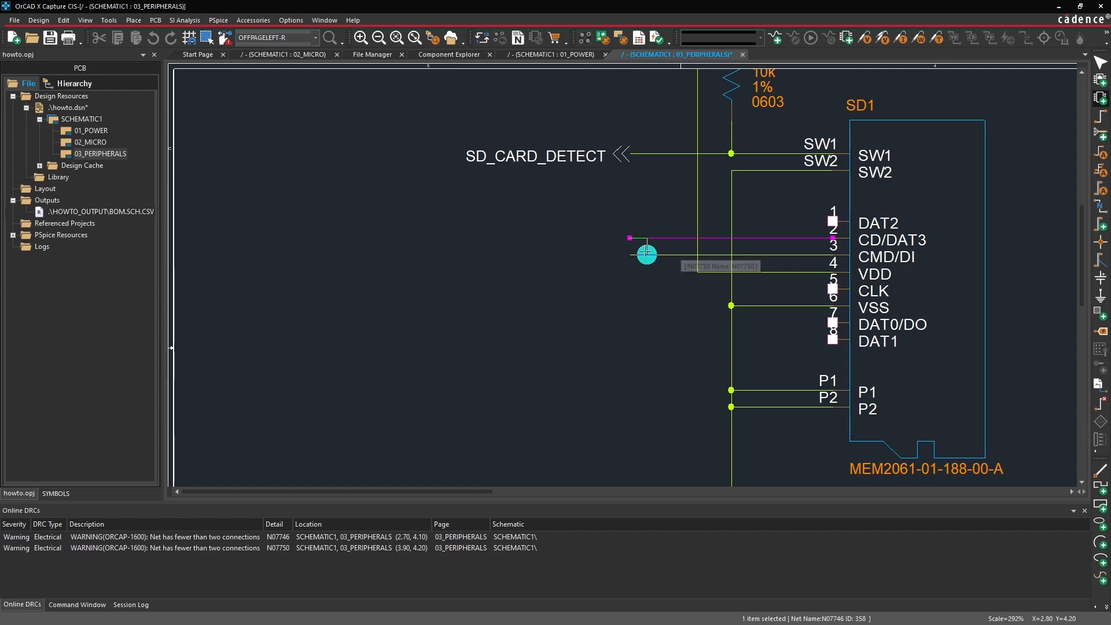
left_click(649, 253)
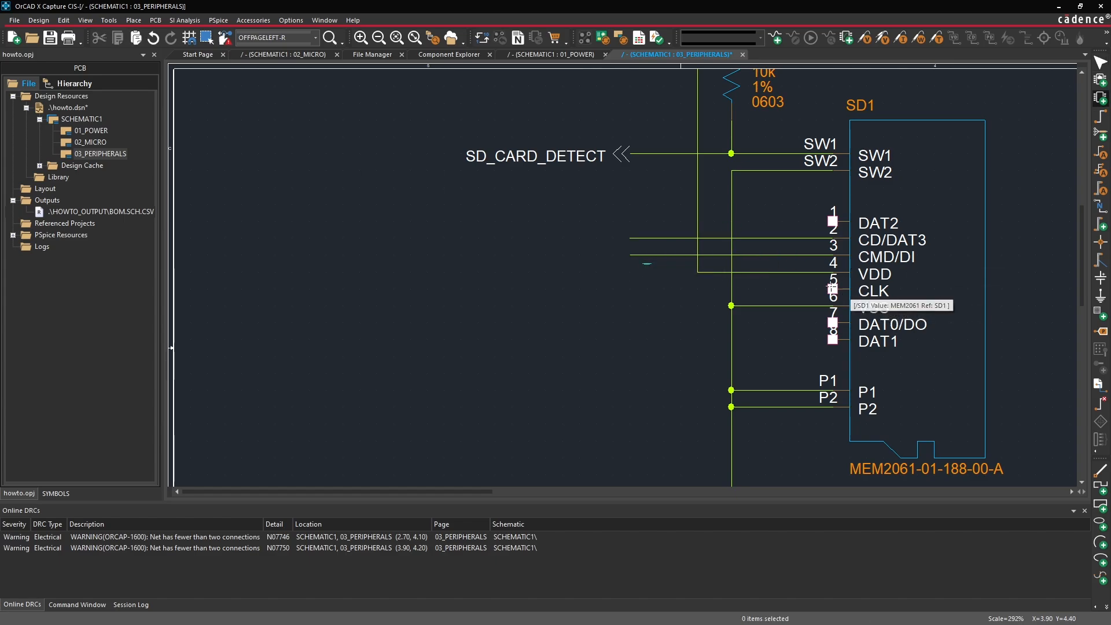
left_click_drag(833, 287, 629, 288)
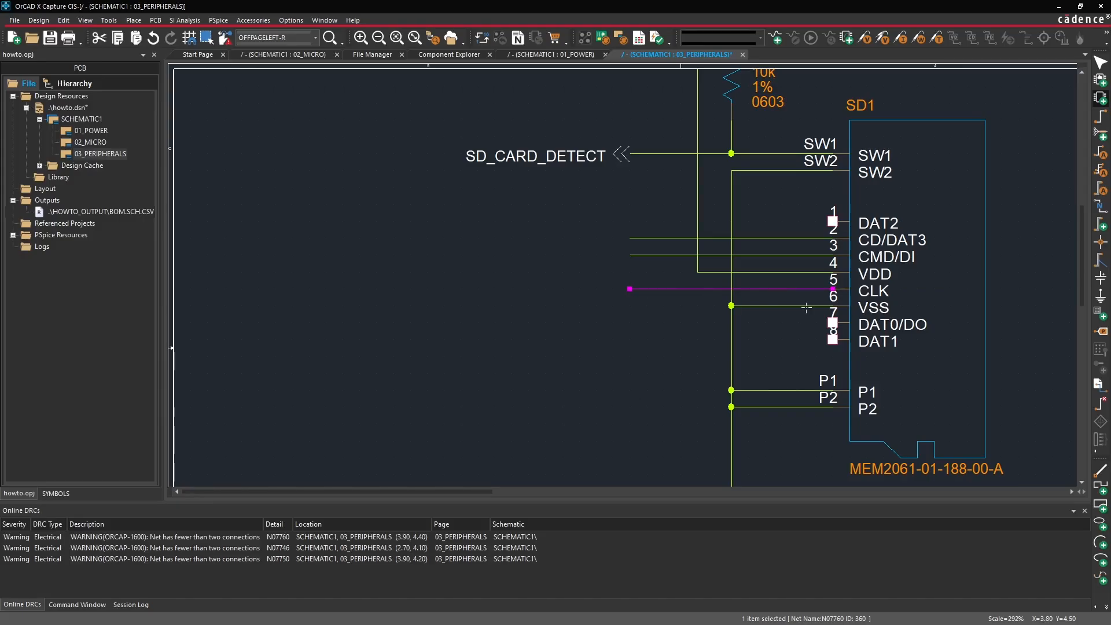
- Draw a wire from SD1 pin 7 (DAT0/DO), ending in line with the other signal wires
left_click_drag(833, 321, 629, 322)
left_click(646, 353)
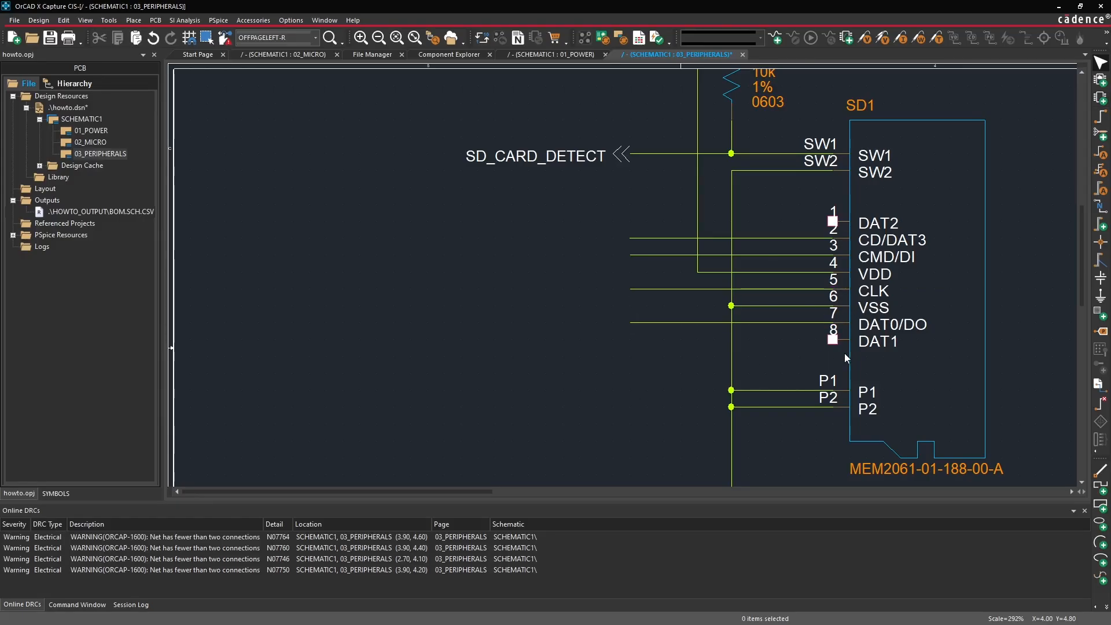
- Mark the DAT2 and DAT1 pins of SD1 as no connect in their pin properties
left_click(846, 223)
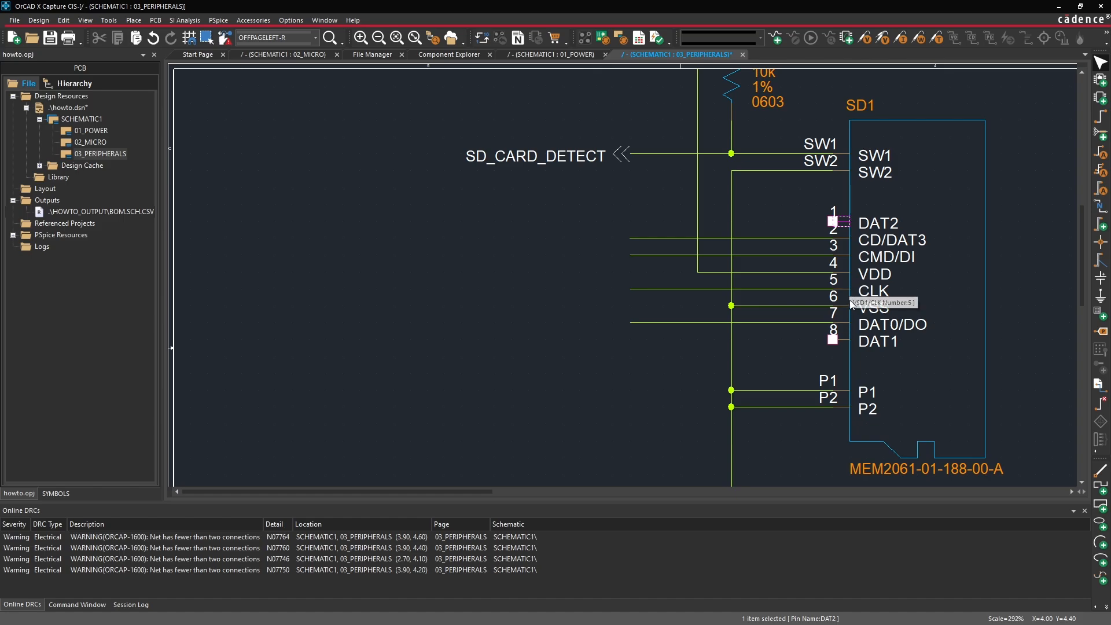
left_click(840, 340, "ctrl")
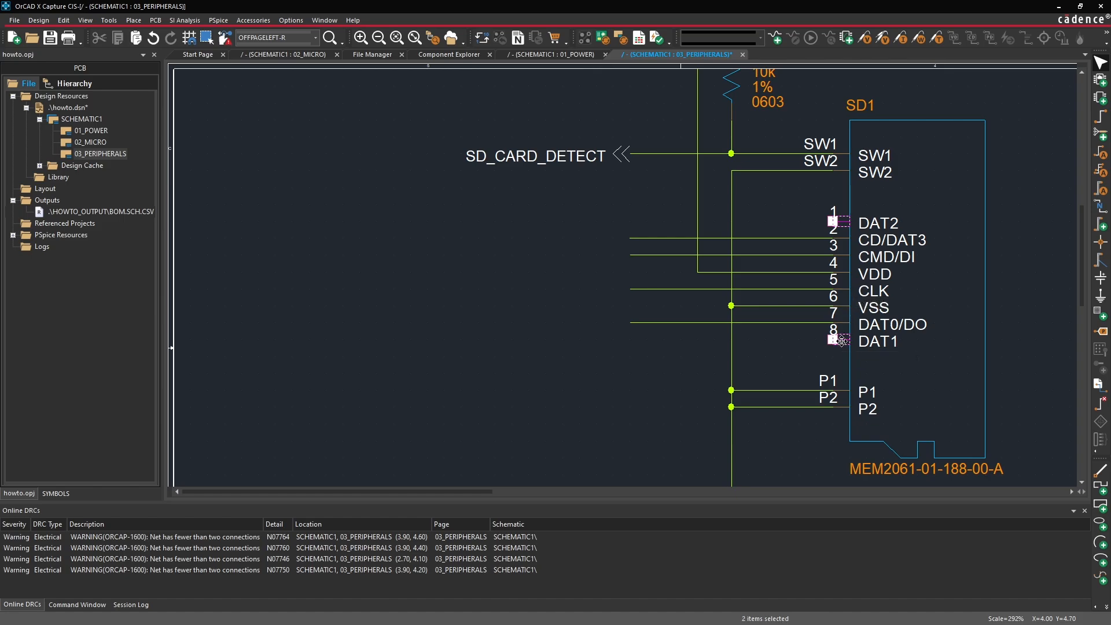
right_click(842, 340)
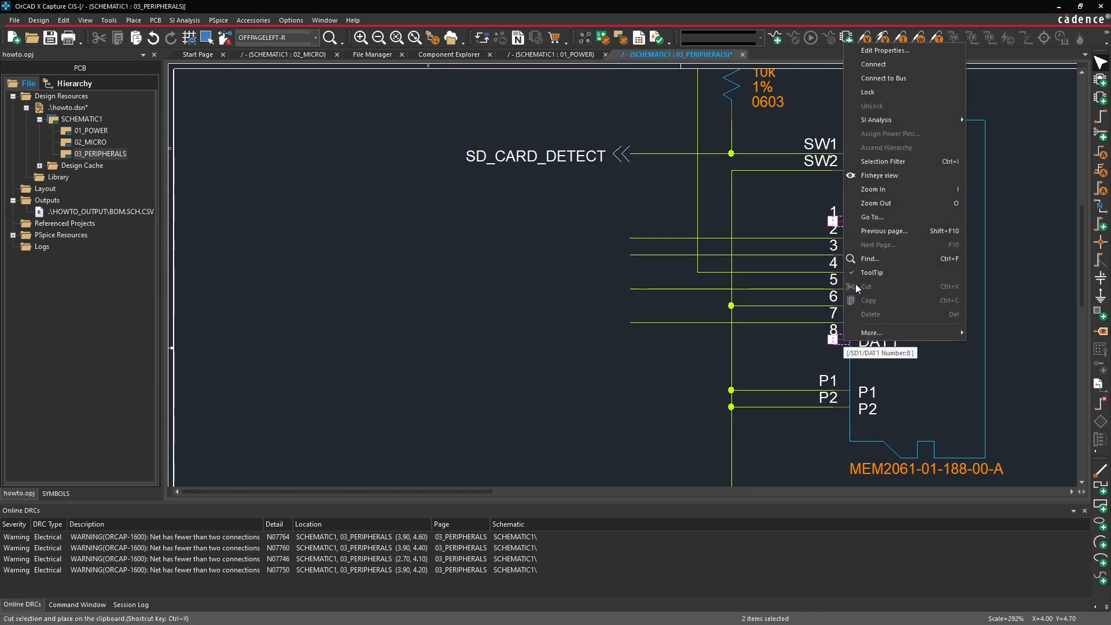
left_click(890, 52)
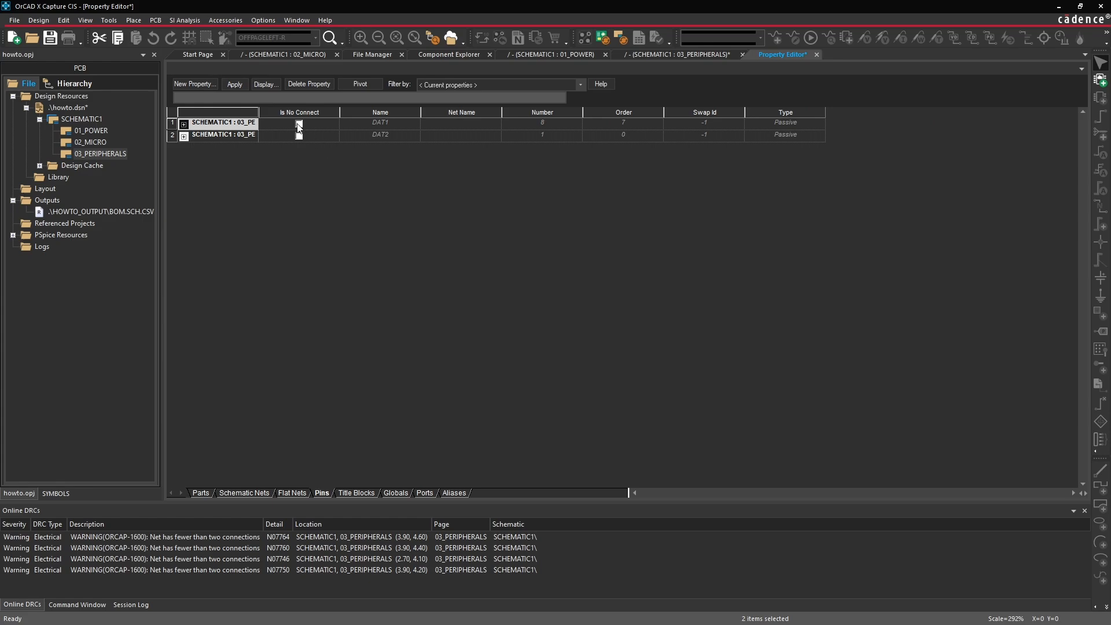
left_click(299, 124)
left_click(299, 136)
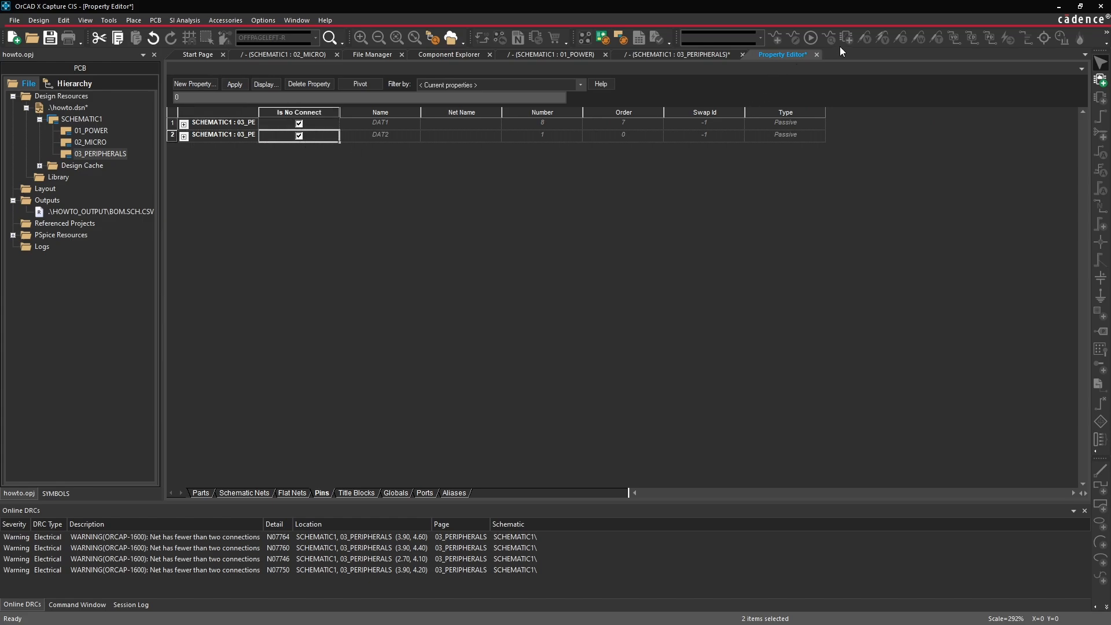
left_click(817, 55)
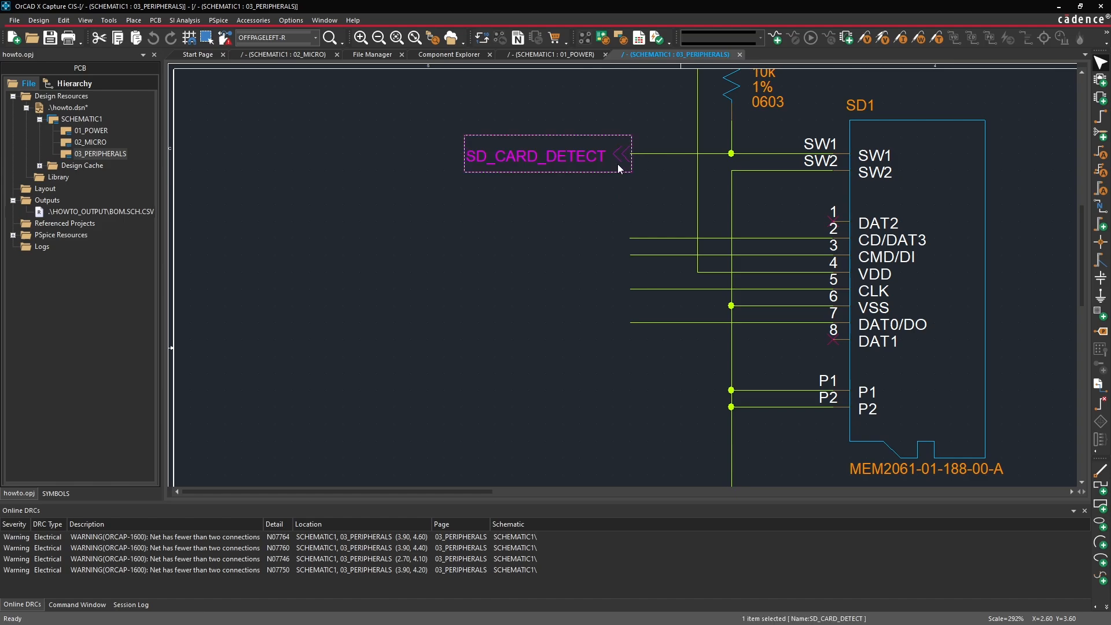
- Place copies of the SD_CARD_DETECT off-page connector on the CD/DAT3, CMD/DI, CLK and DAT0/DO wires
left_click_drag(616, 165, 470, 205)
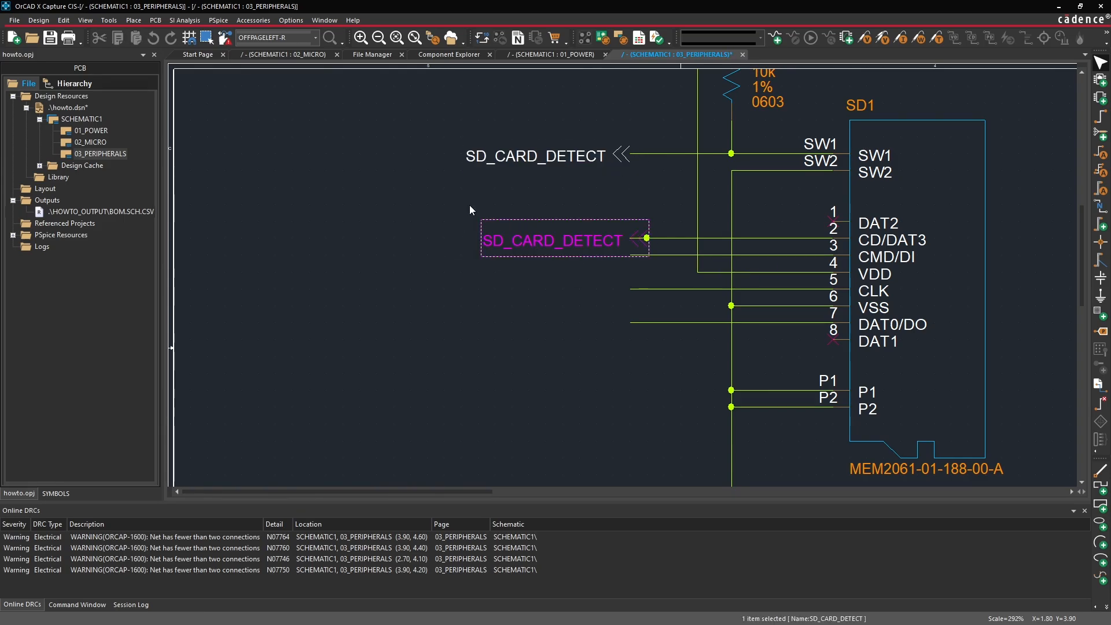
key("ctrl+z")
key("ctrl+v")
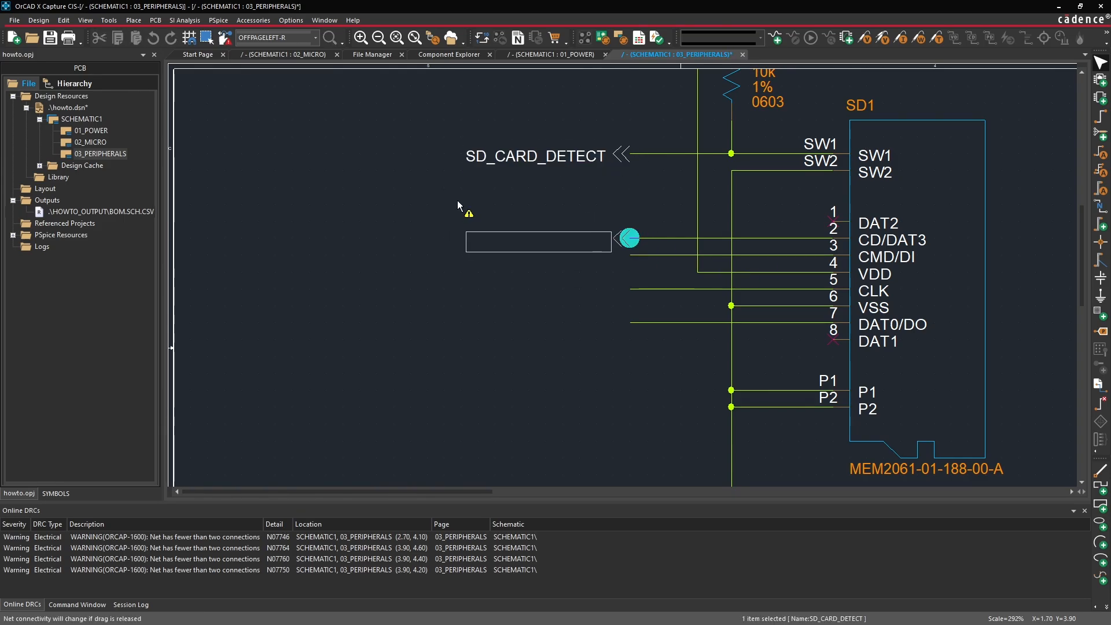
left_click(457, 205)
key("ctrl+v")
left_click(455, 226)
key("ctrl+v")
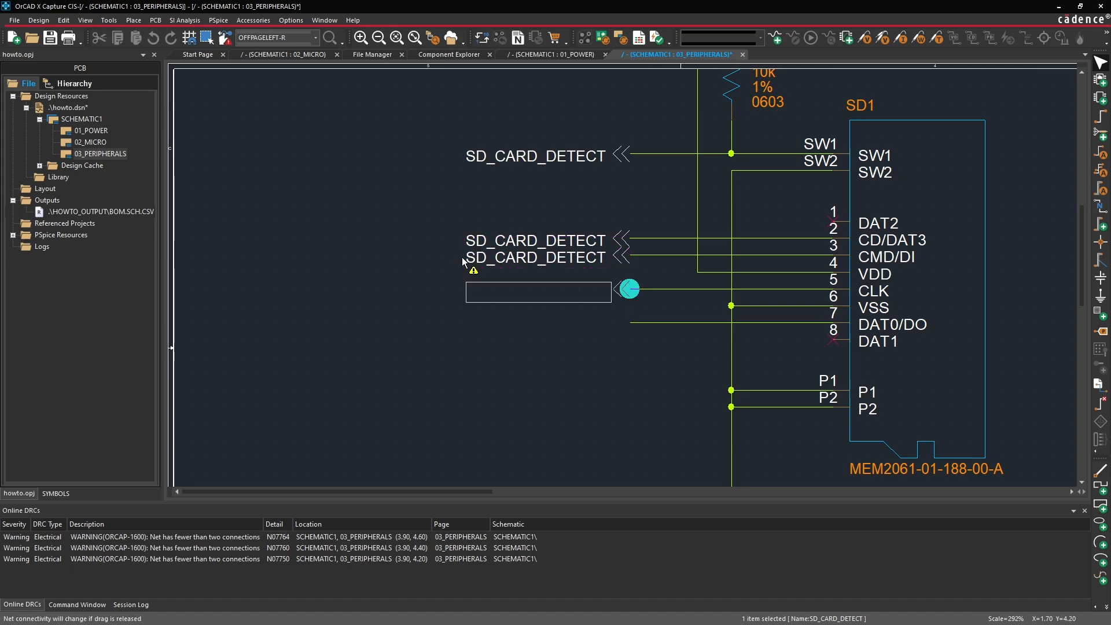
left_click(460, 280)
key("ctrl+v")
left_click(469, 325)
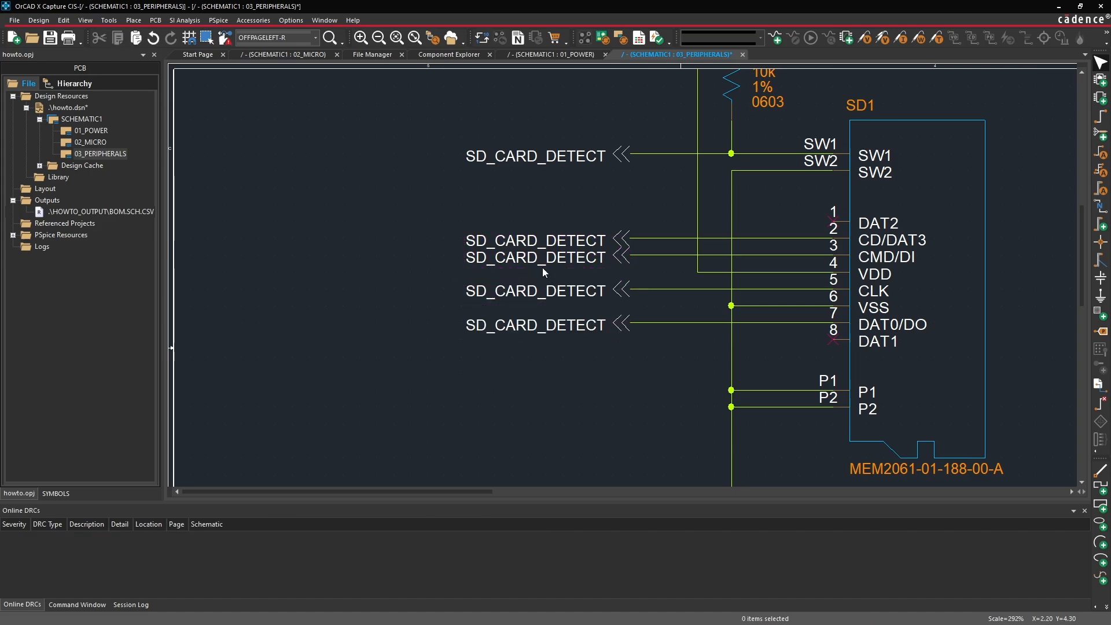
- Rename the off-page connectors on the CD/DAT3 and CMD/DI wires to SD_CS and SD_DI
double_click(535, 240)
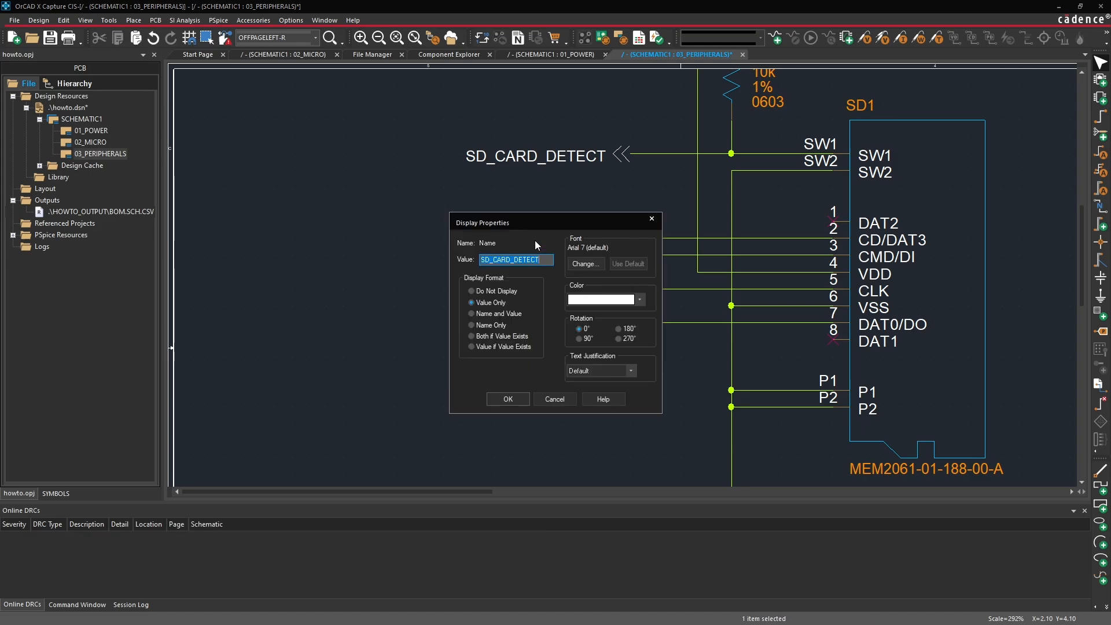
type("SD")
key("Return")
double_click(546, 259)
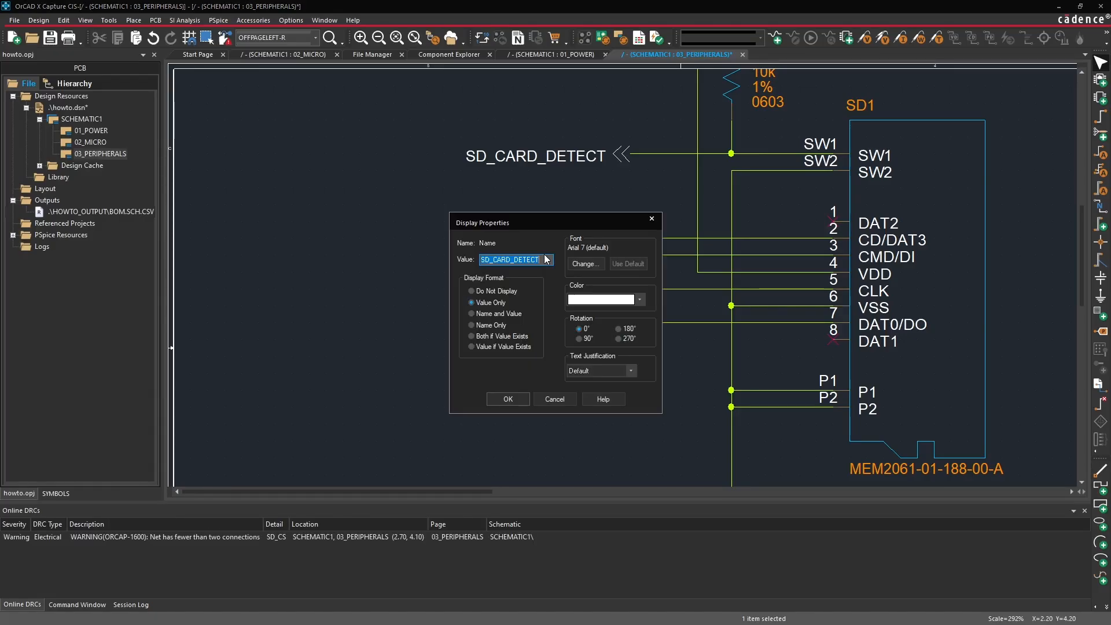
type("SD_DI")
key("Return")
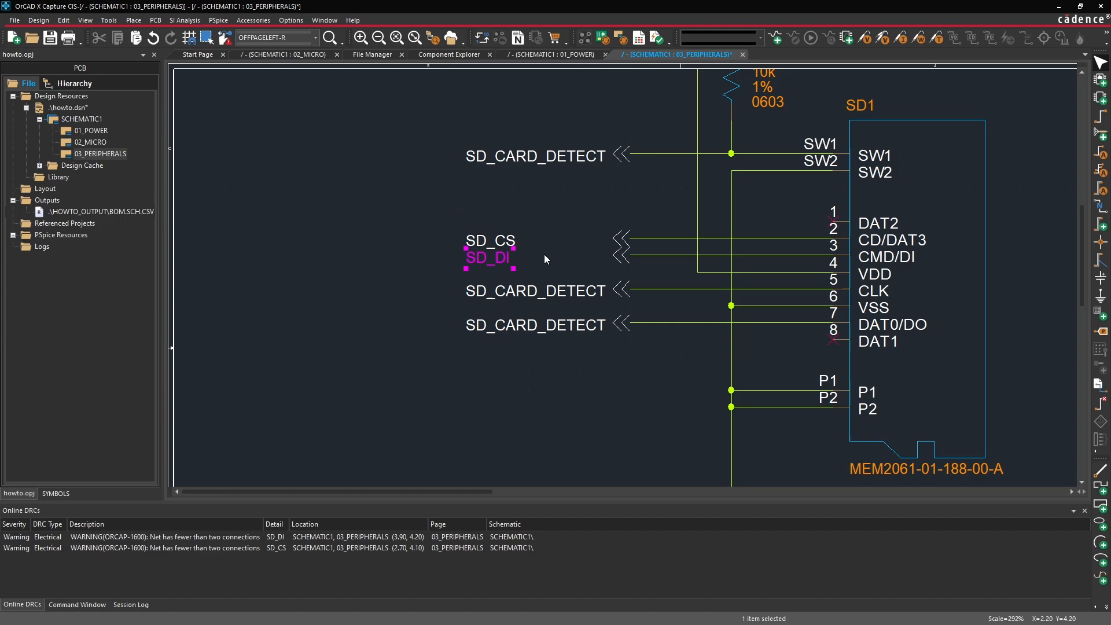
- Rename the off-page connectors on the CLK and DAT0/DO wires to SD_CLK and SD_DO
double_click(544, 295)
type("SD_CL")
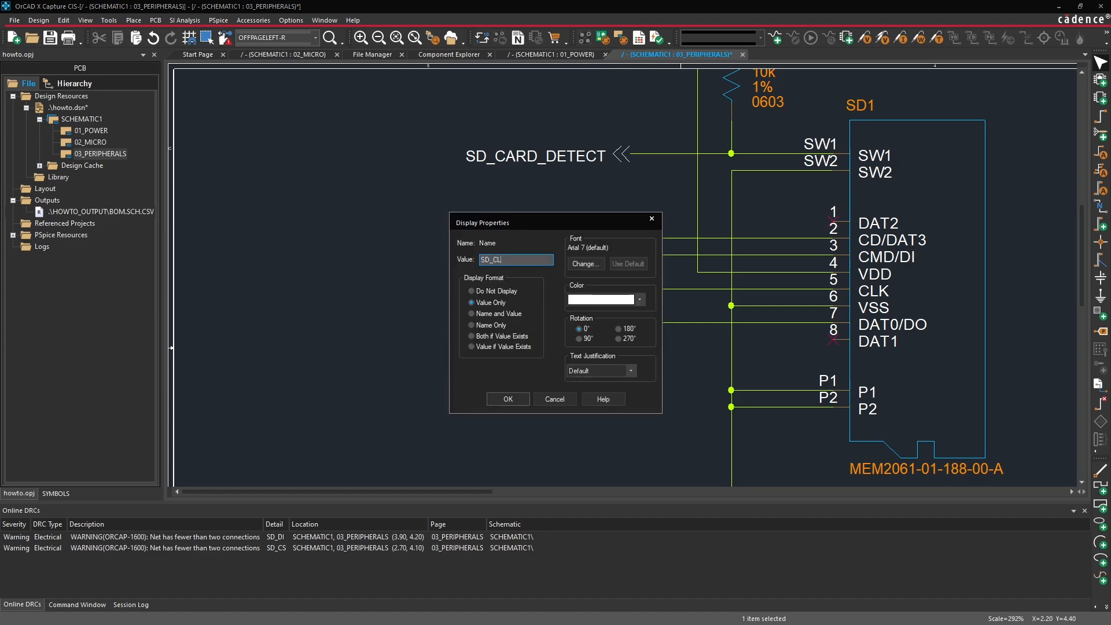
type("K")
key("Return")
left_click(542, 328)
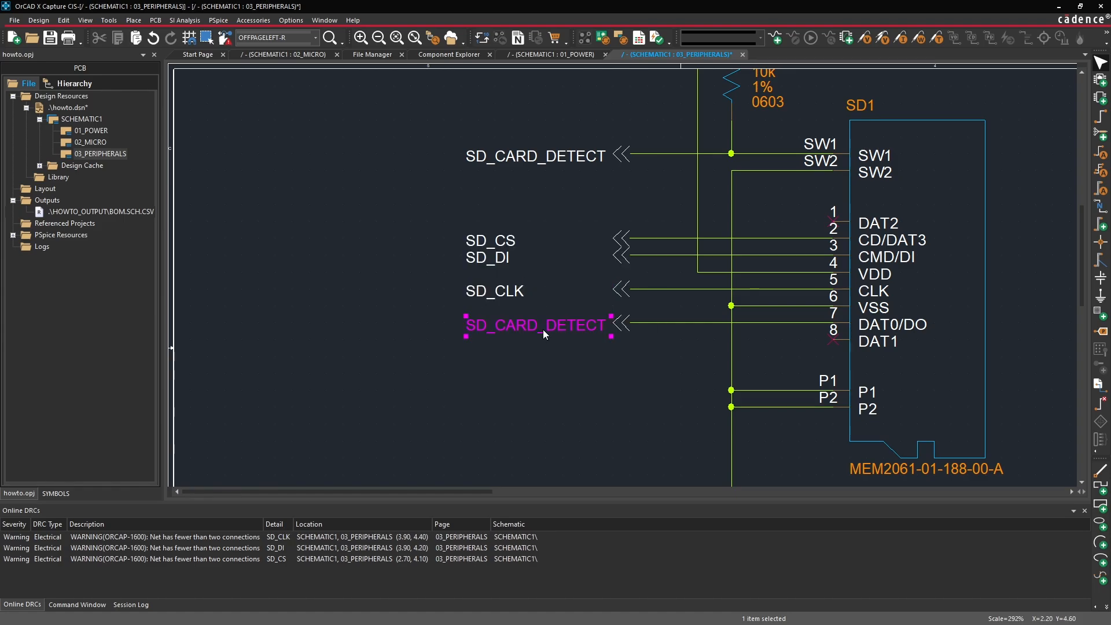
double_click(543, 330)
type("SD_DO")
key("Return")
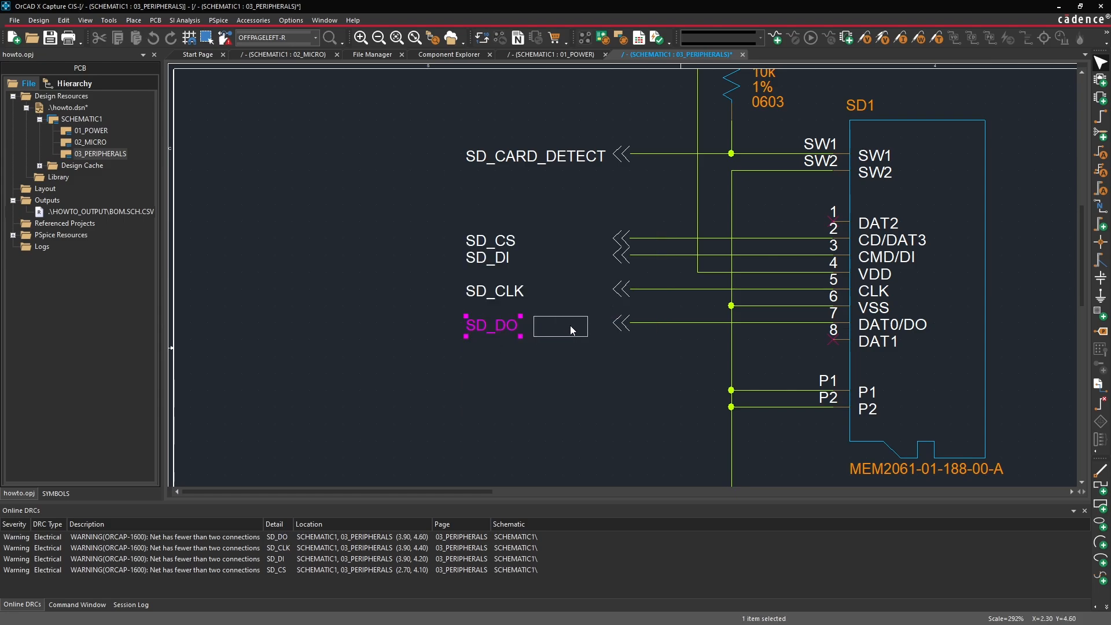
- Move the SD_DO, SD_CLK, SD_DI and SD_CS names right next to their off-page connector symbols
left_click_drag(570, 325, 574, 325)
left_click_drag(495, 291, 577, 294)
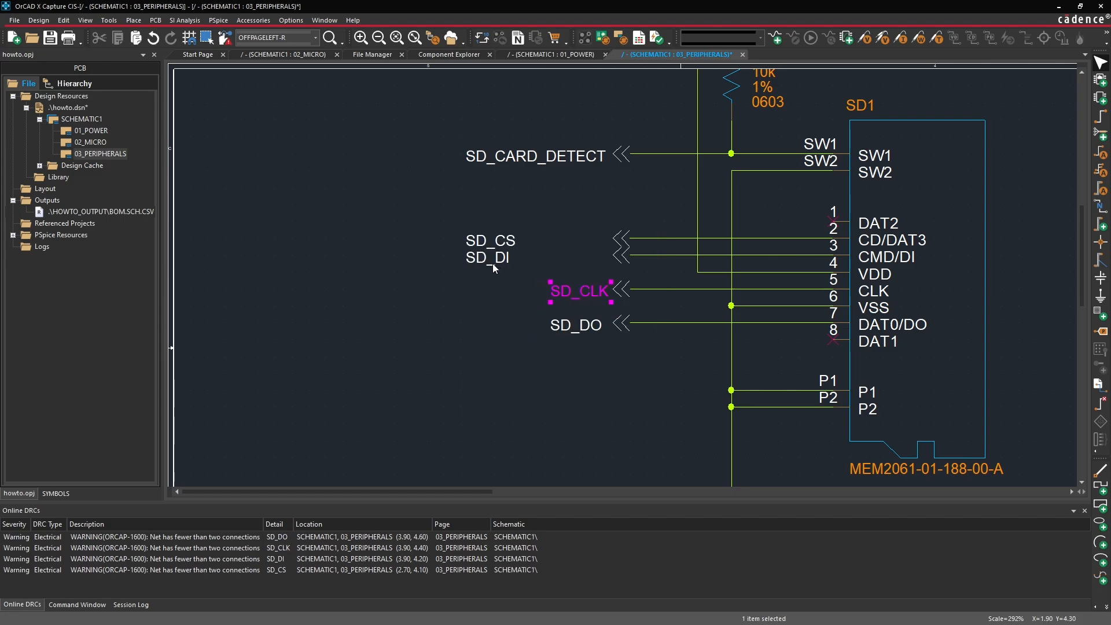
left_click_drag(493, 267, 581, 260)
left_click_drag(491, 242, 575, 242)
left_click(492, 300)
scroll(491, 300, "down", 1, "ctrl")
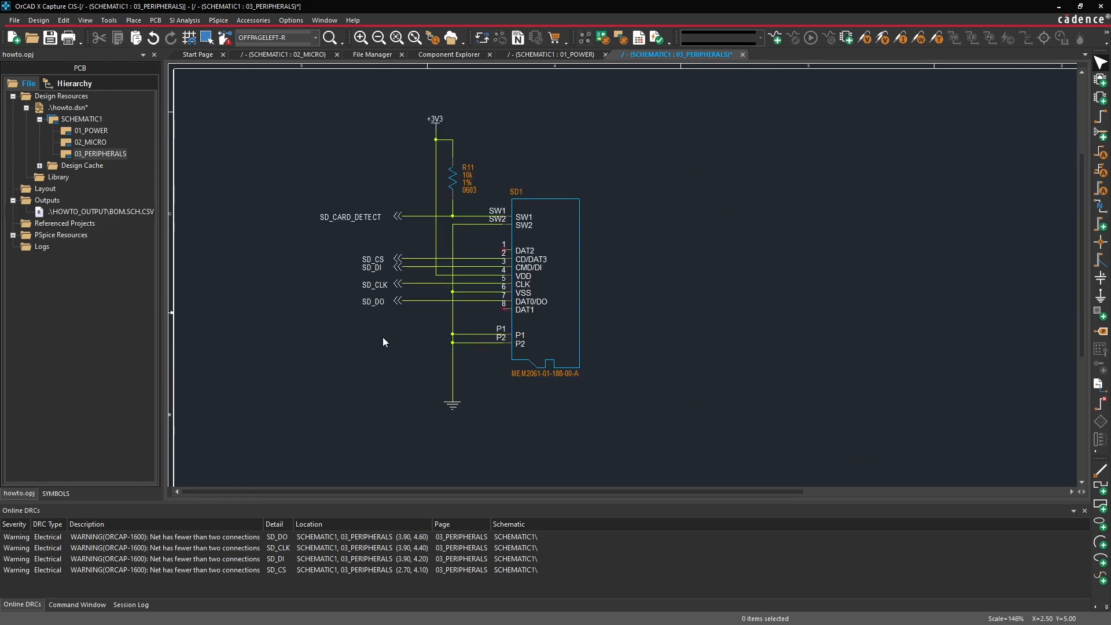
right_click(355, 327)
left_click(327, 324)
- Place the 24-position connector receptacle ATF-CON-0004 from the workspace library in open space to the right of SD1
scroll(660, 269, "down", 2, "ctrl")
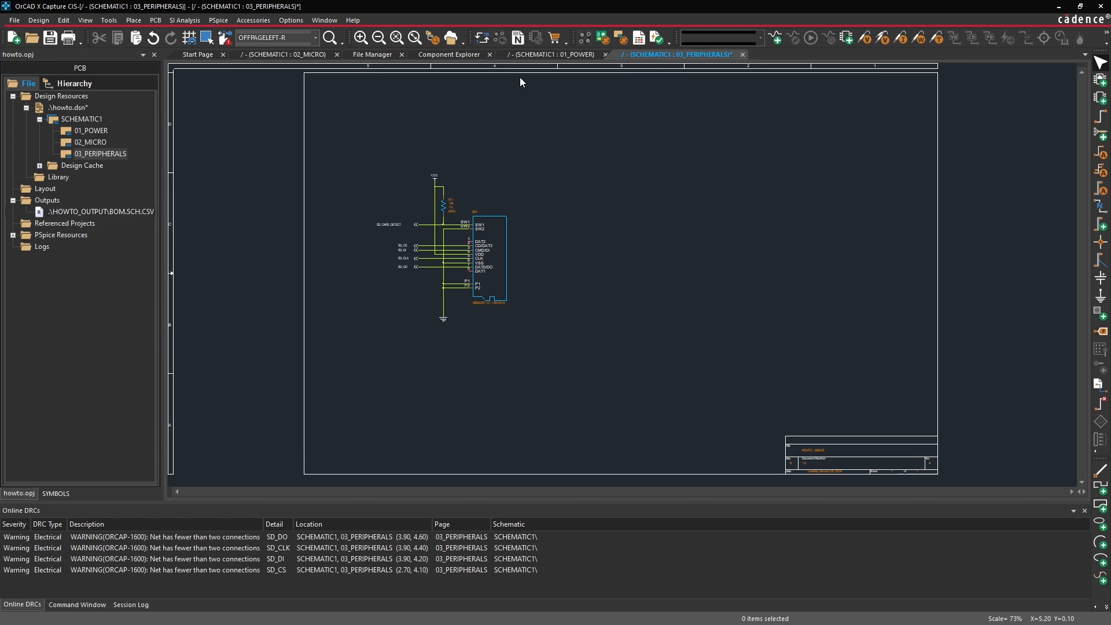
left_click(449, 54)
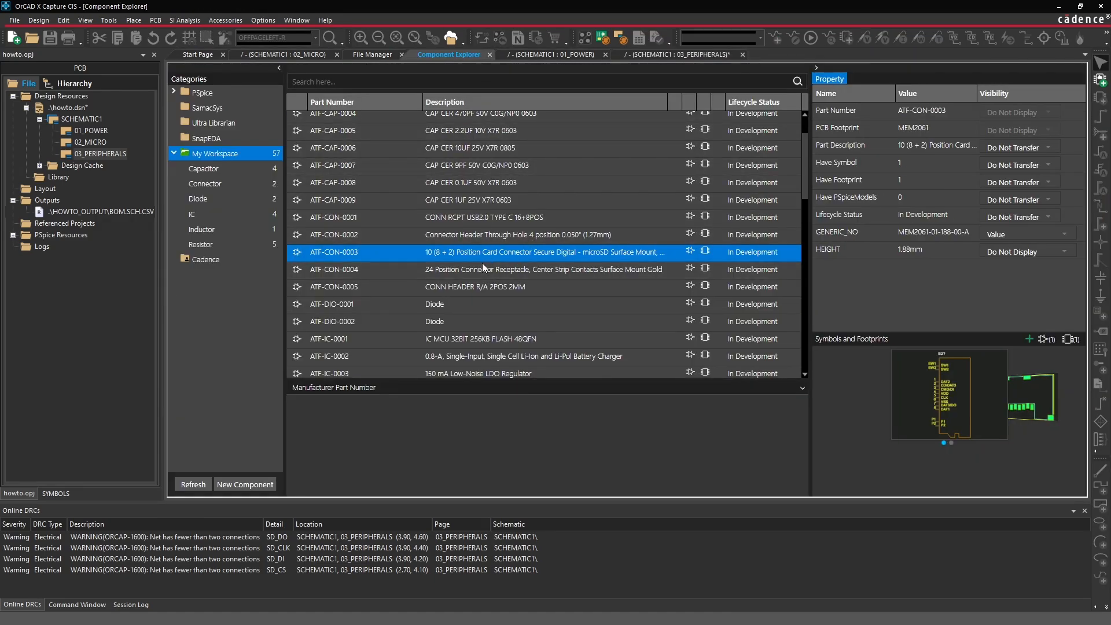
left_click(457, 271)
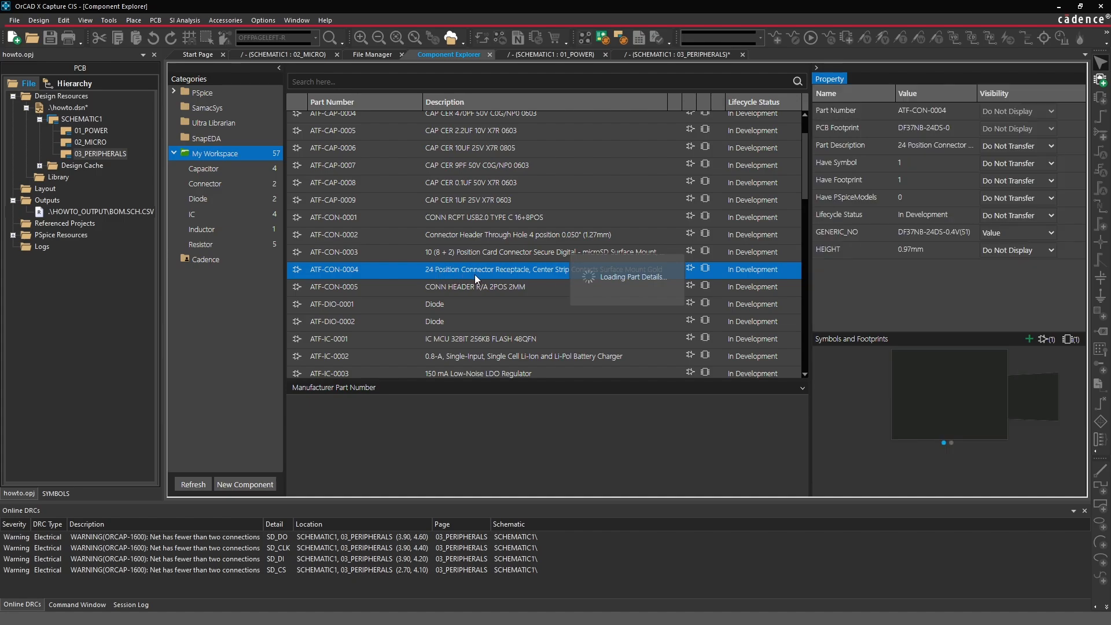
right_click(478, 272)
left_click(487, 283)
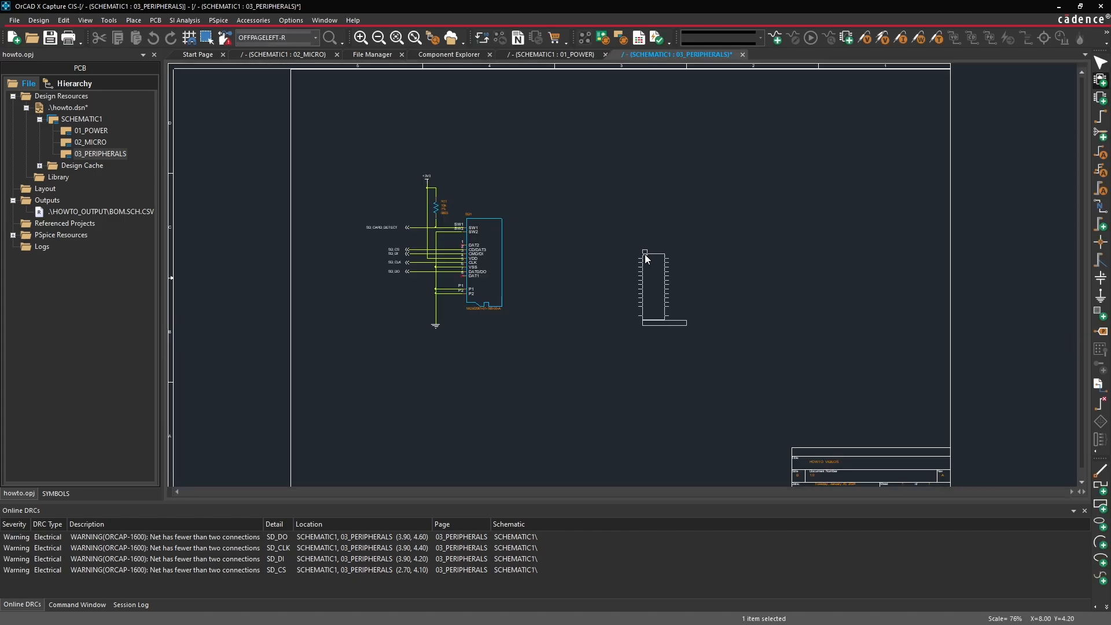
left_click(720, 207)
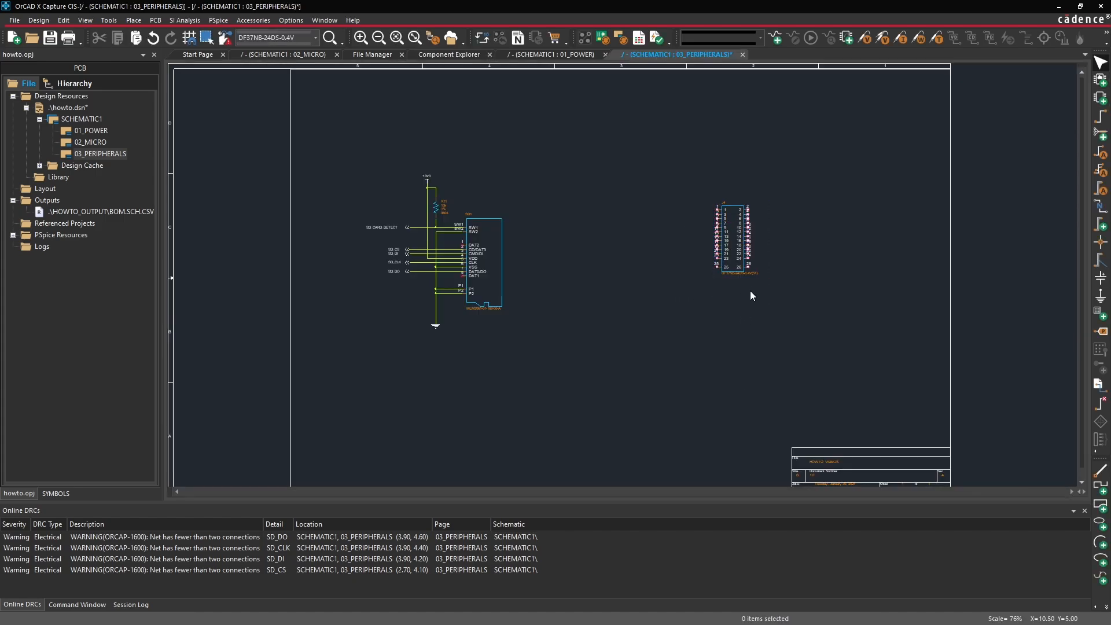
key("i")
key("i")
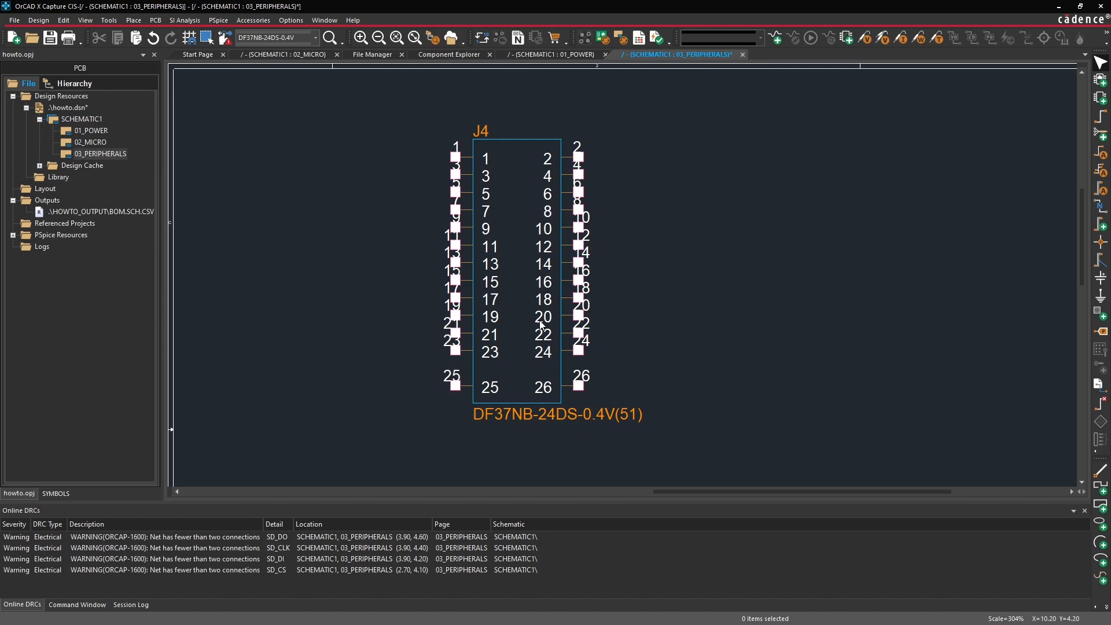
- Copy the +3V3 power symbol above R11 and place it above and to the right of connector J4
key("o")
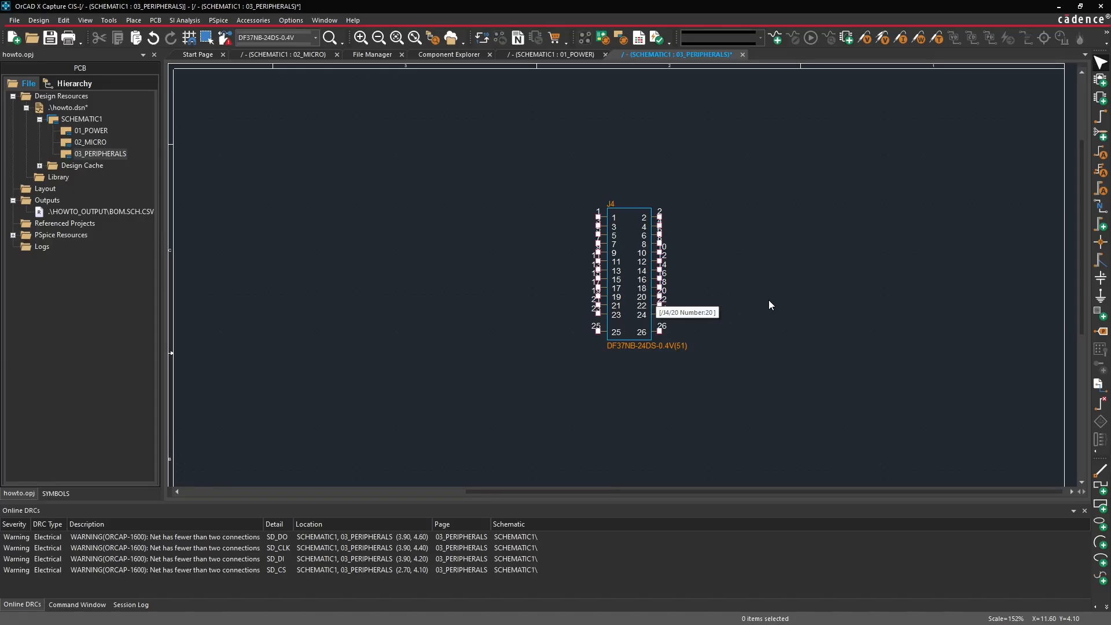
middle_click_drag(708, 311, 720, 347)
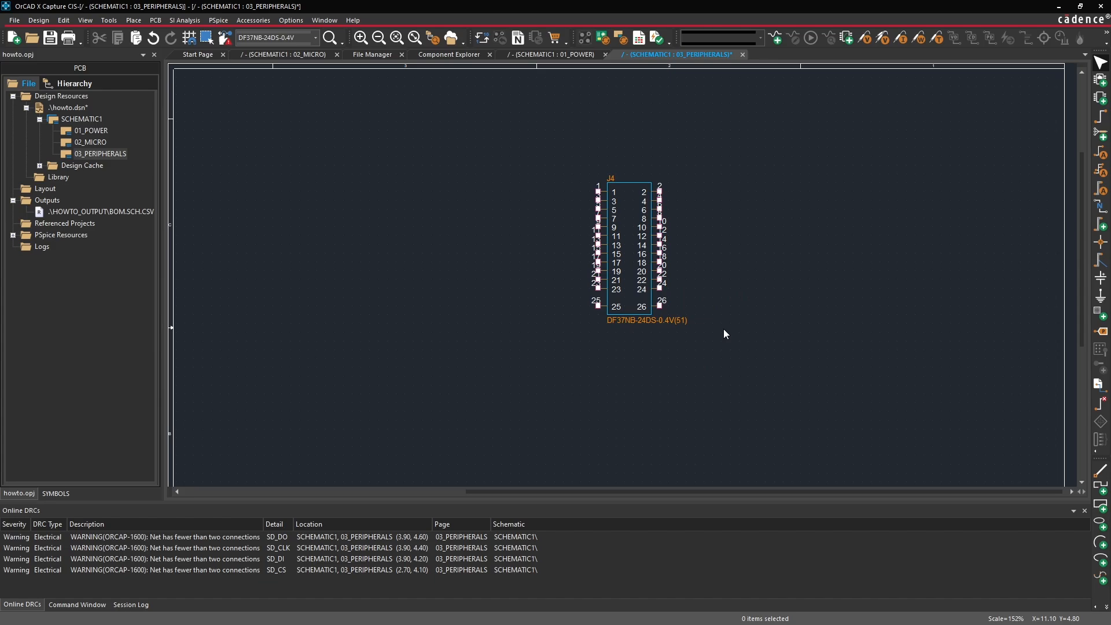
middle_click_drag(523, 338, 255, 409)
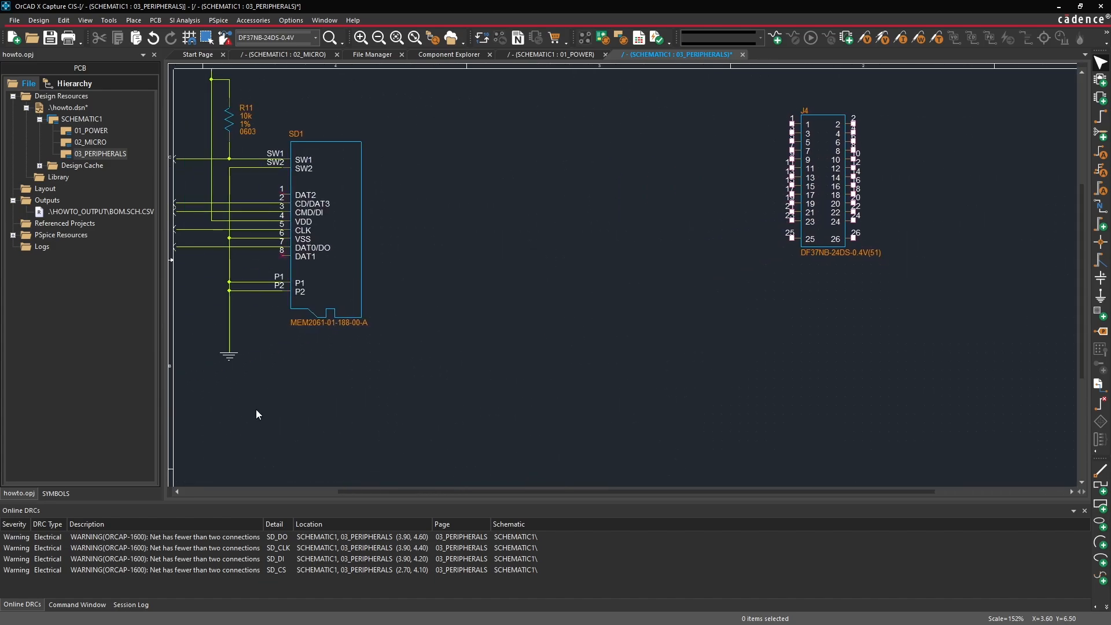
middle_click_drag(400, 318, 267, 188)
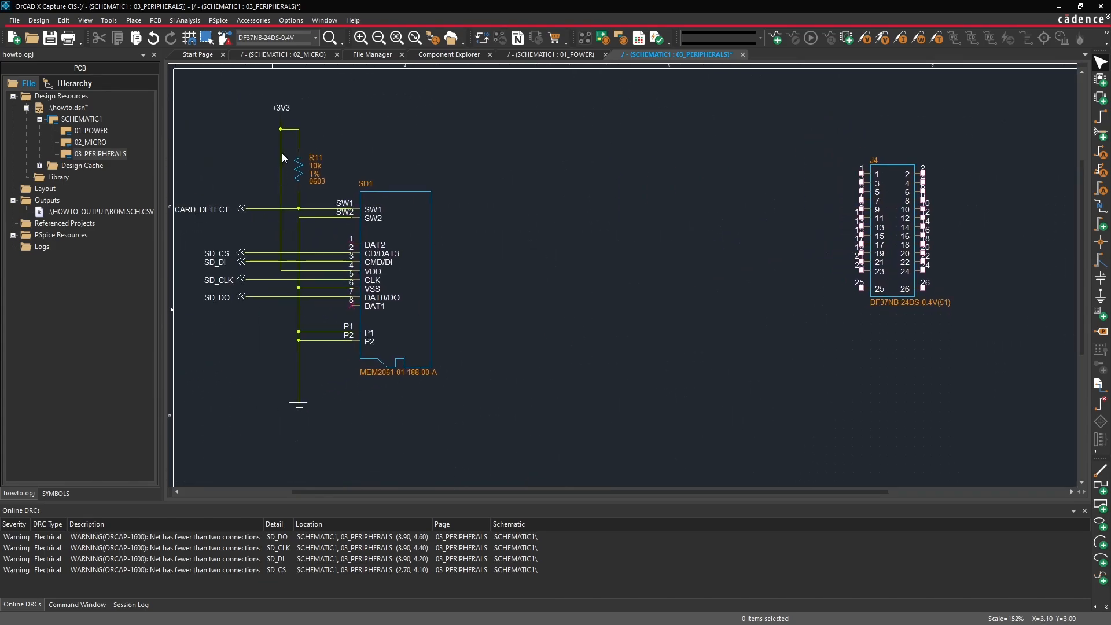
left_click(283, 114)
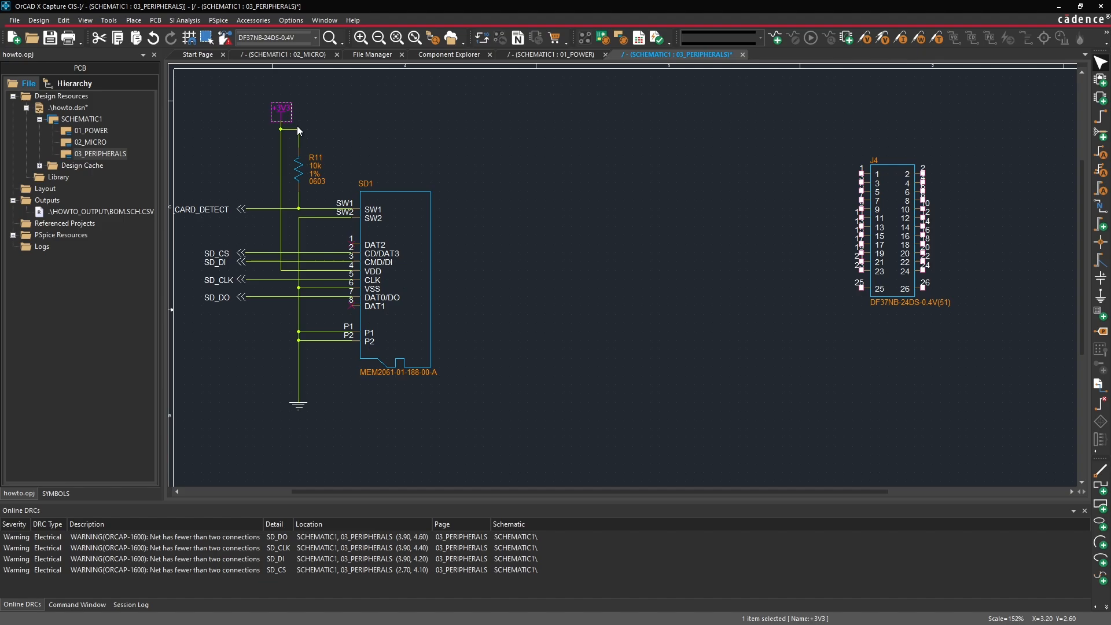
left_click(647, 209)
key("ctrl+v")
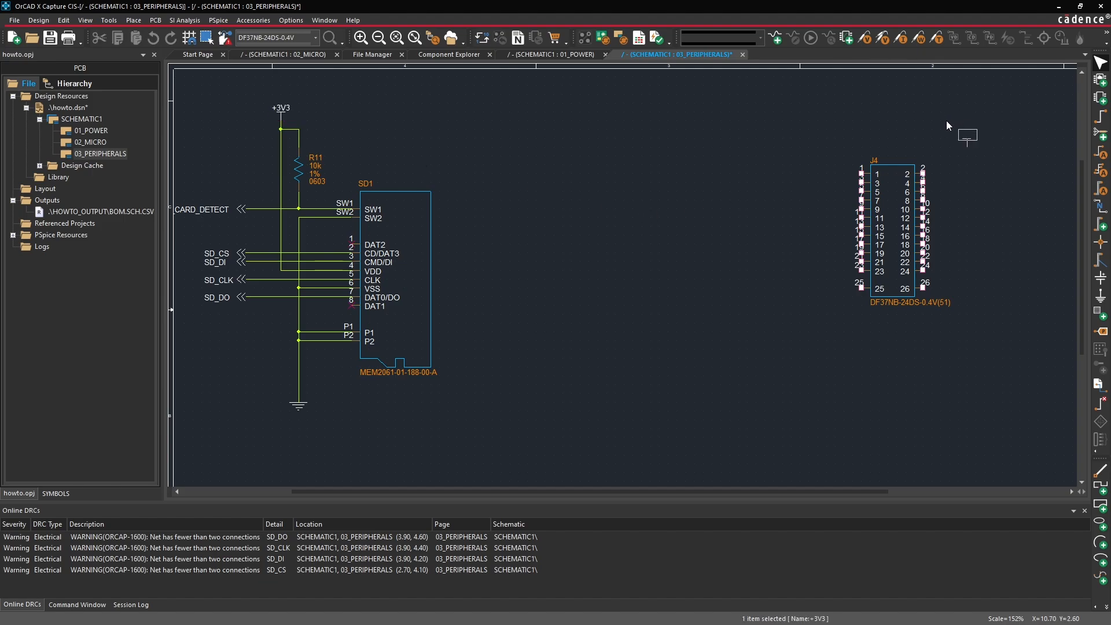
left_click(940, 109)
left_click(772, 171)
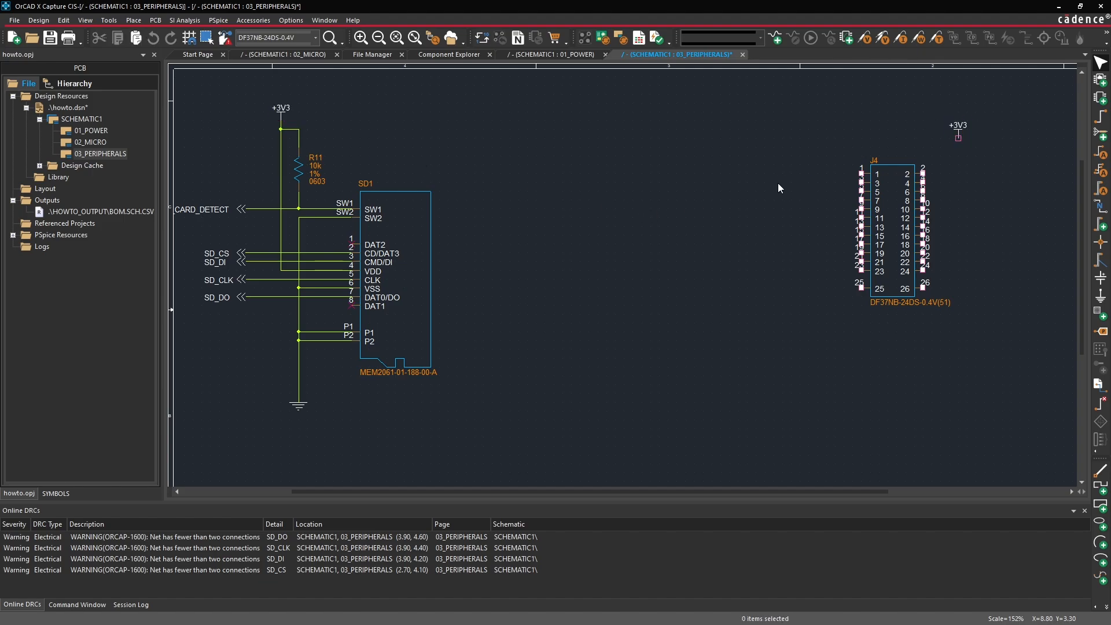
middle_click_drag(750, 173, 675, 194)
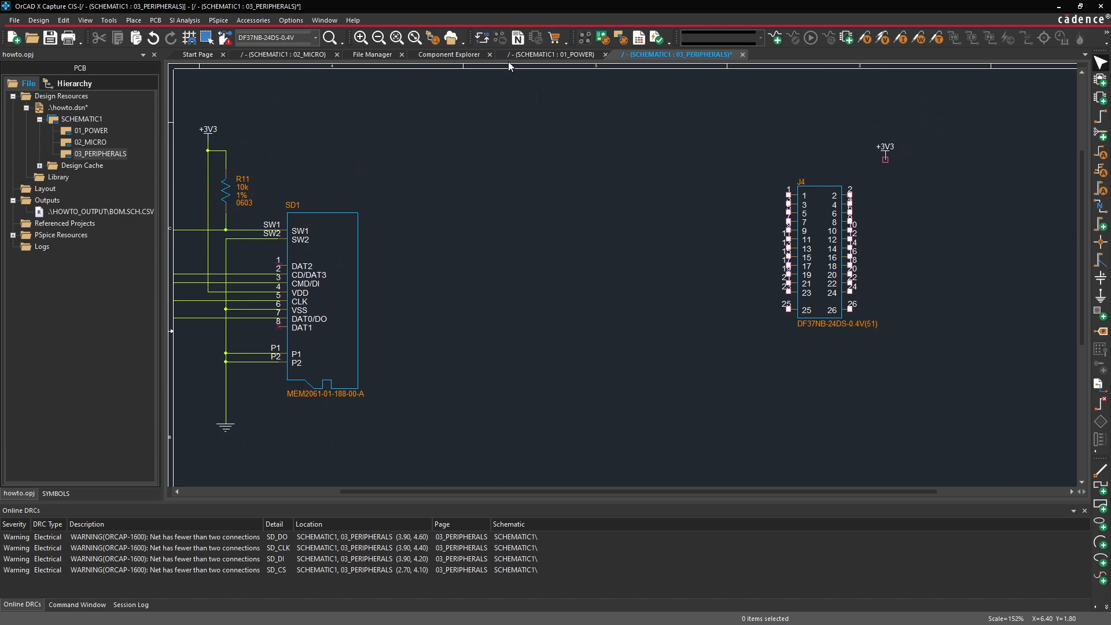
- Copy the +12V0 power symbol from the 01_POWER page and place it on 03_PERIPHERALS to the right of J4's +3V3 symbol
left_click(542, 55)
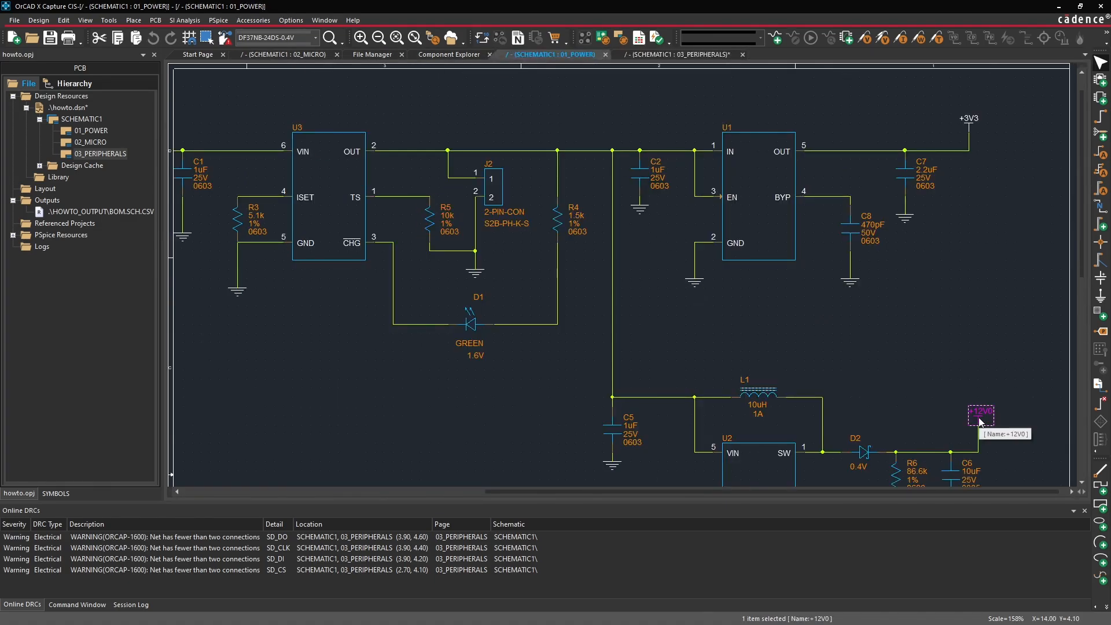
left_click(699, 56)
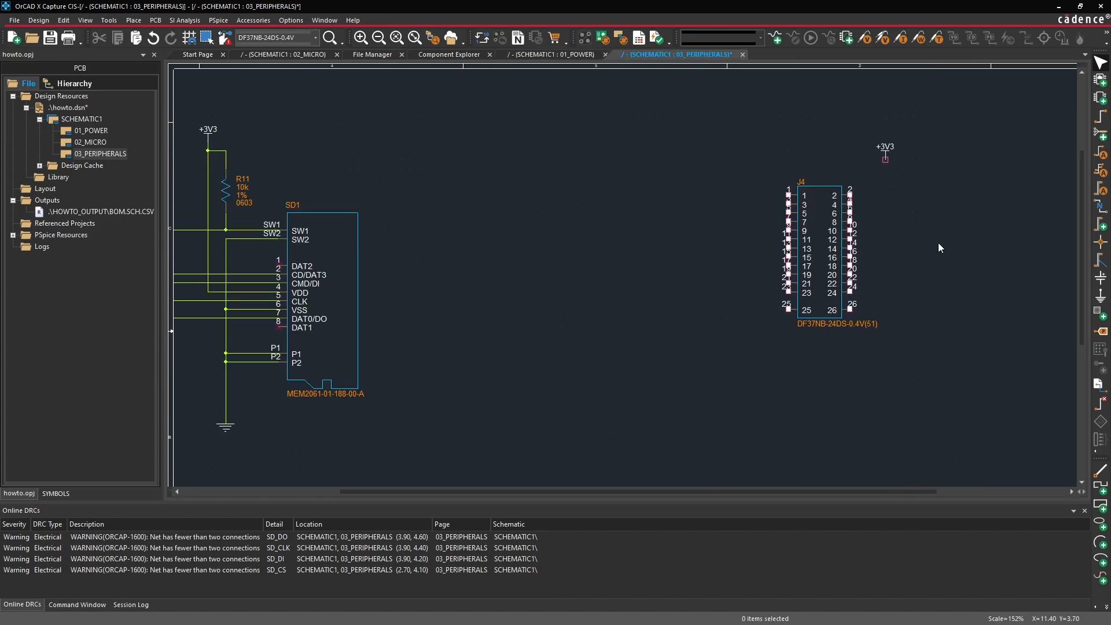
left_click(947, 260)
- Place the 150R 1% 0805 resistor ATF-RES-0009 from the workspace library vertically below the +12V0 symbol
left_click(449, 54)
scroll(484, 279, "down", 3)
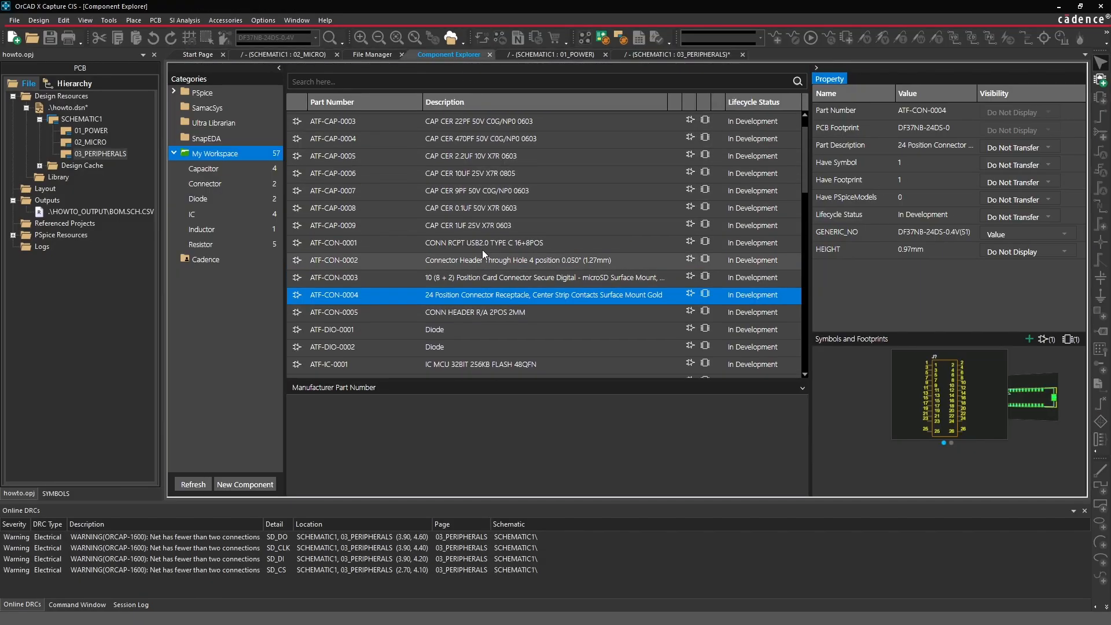
scroll(482, 217, "down", 4)
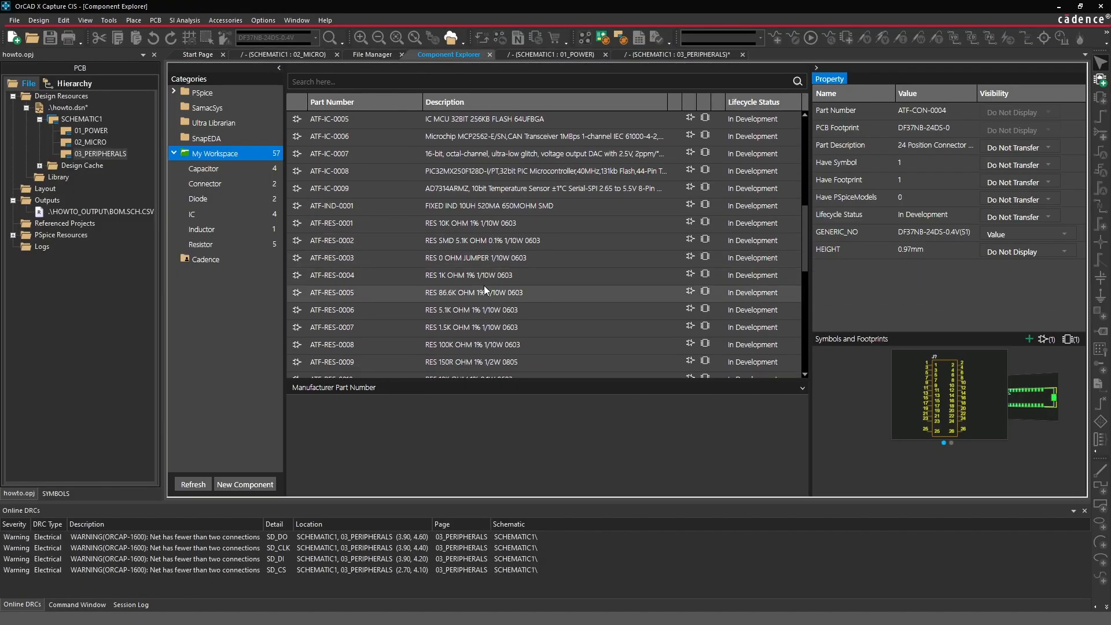
scroll(477, 328, "down", 2)
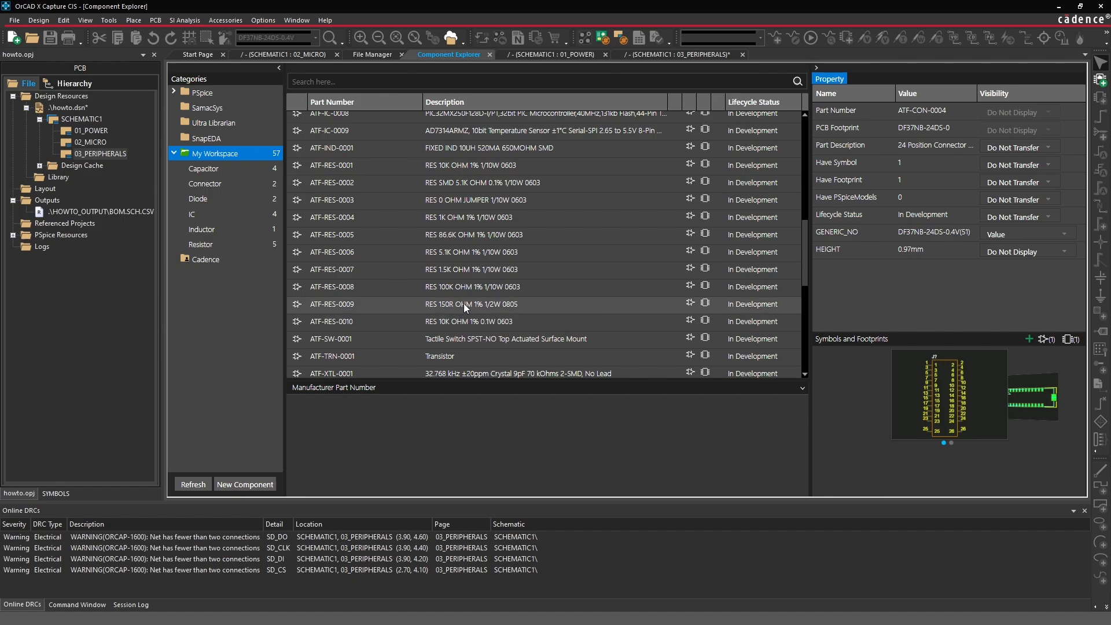
left_click(464, 303)
double_click(464, 303)
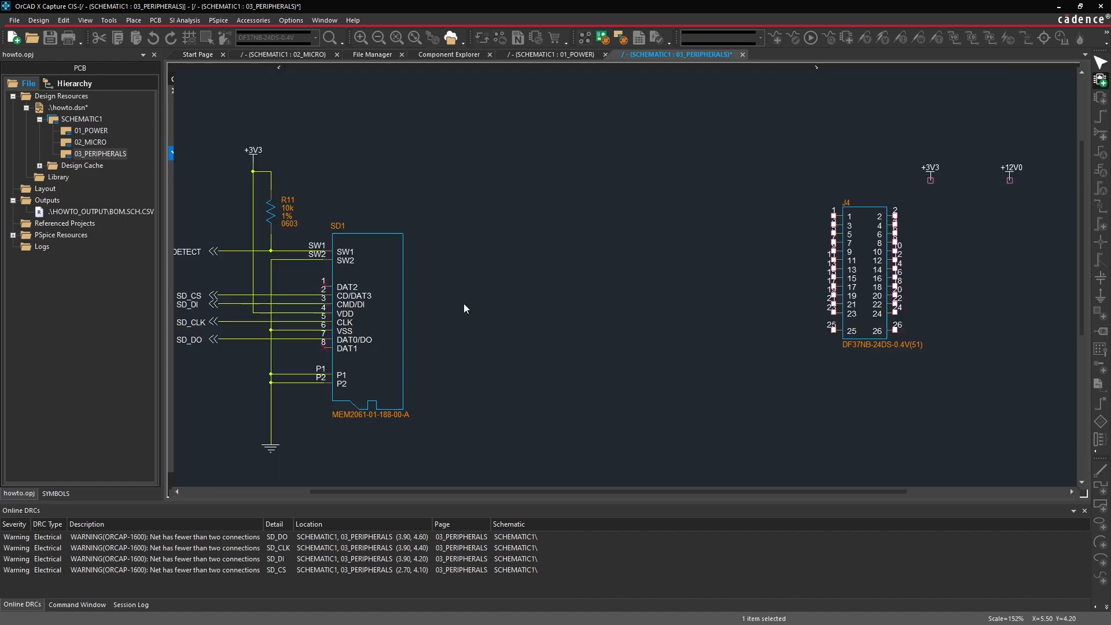
left_click(996, 210)
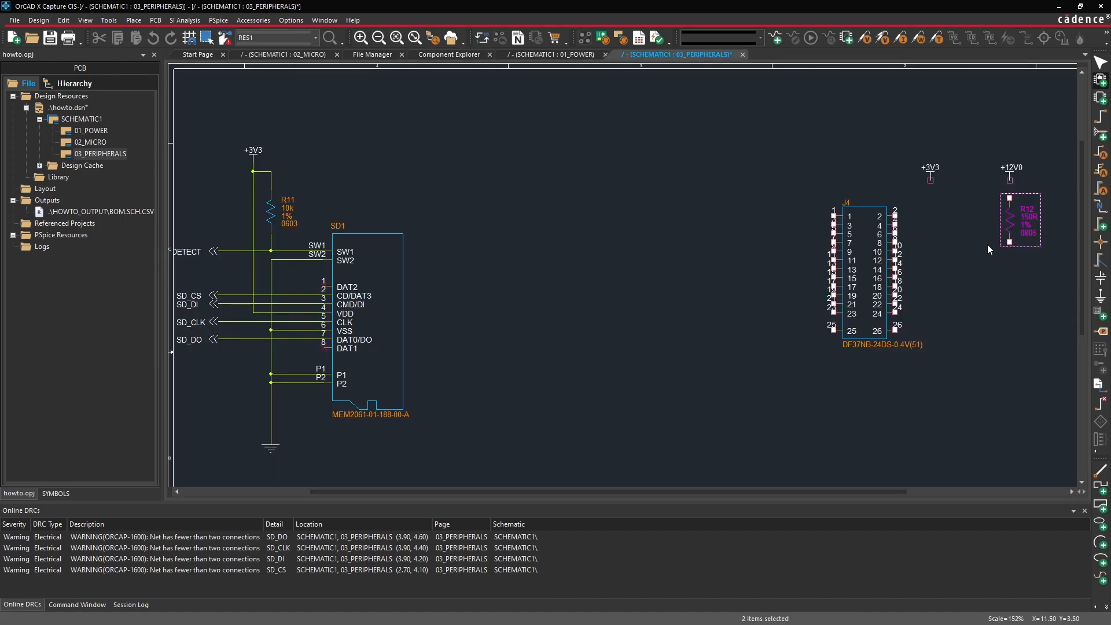
key("Escape")
- Wire the +12V0 symbol to the upper end of R12 and the resistor's lower end to J4 pin 22
left_click(1009, 181)
left_click(1009, 198)
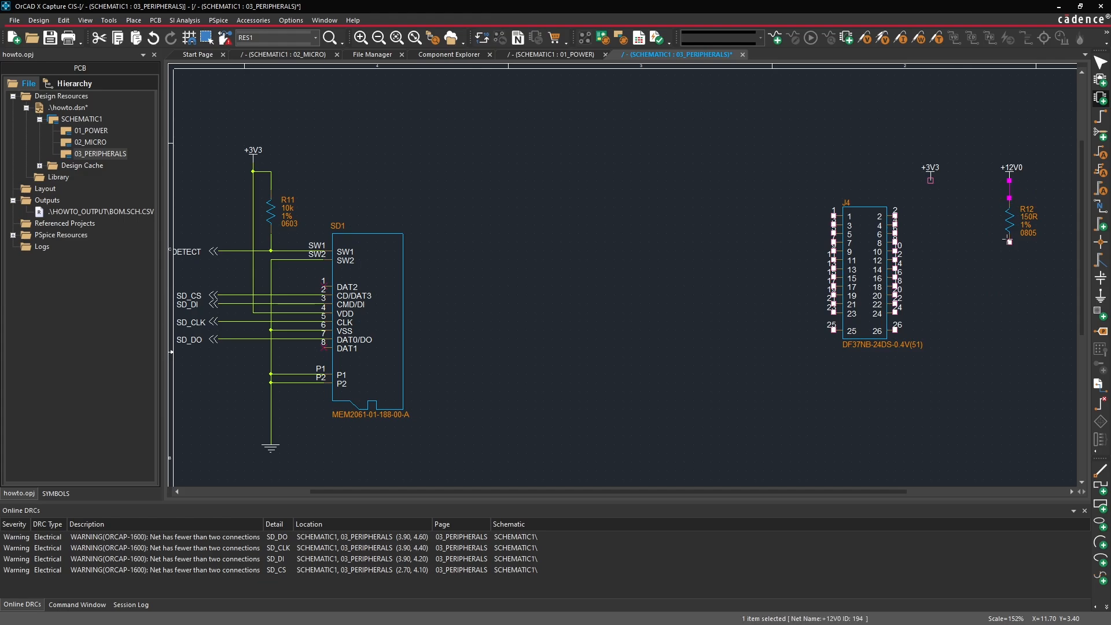
left_click(1009, 243)
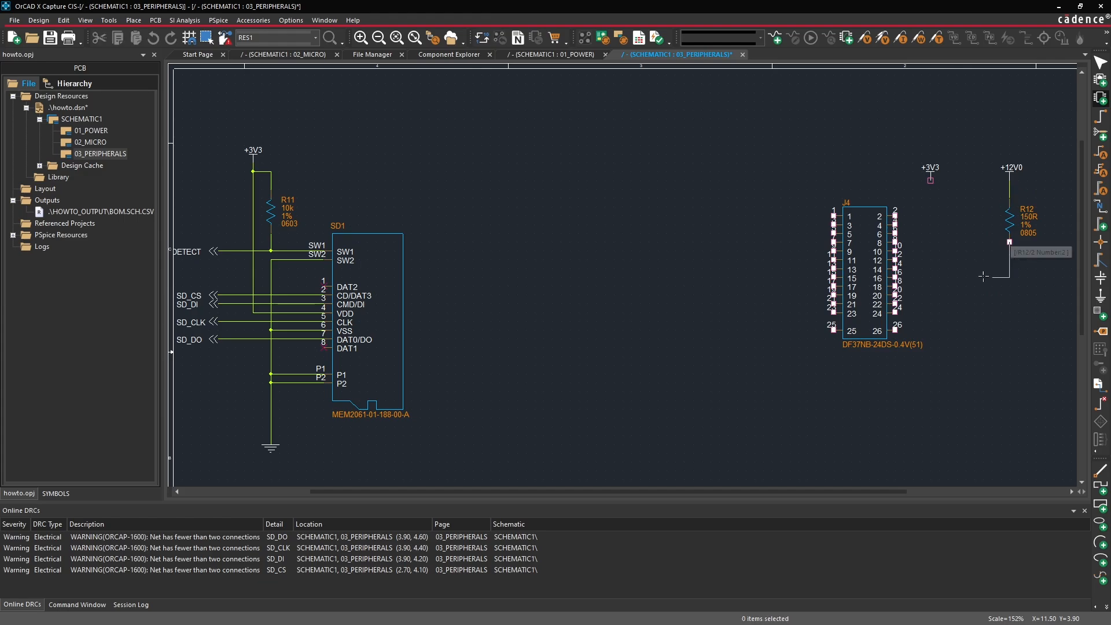
left_click(896, 303)
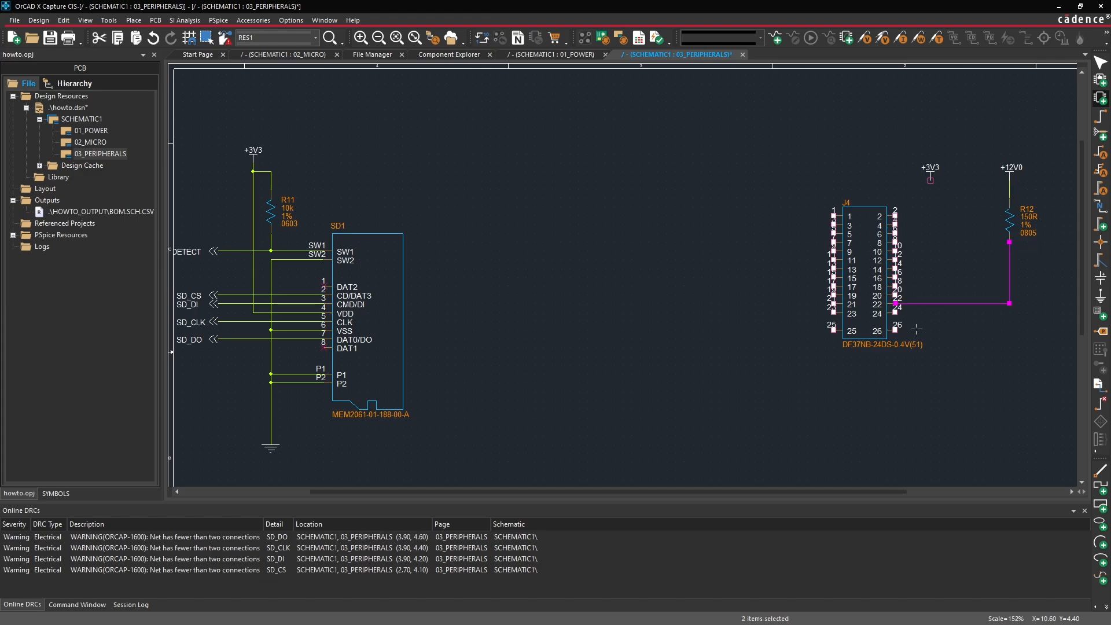
key("Escape")
left_click(965, 368)
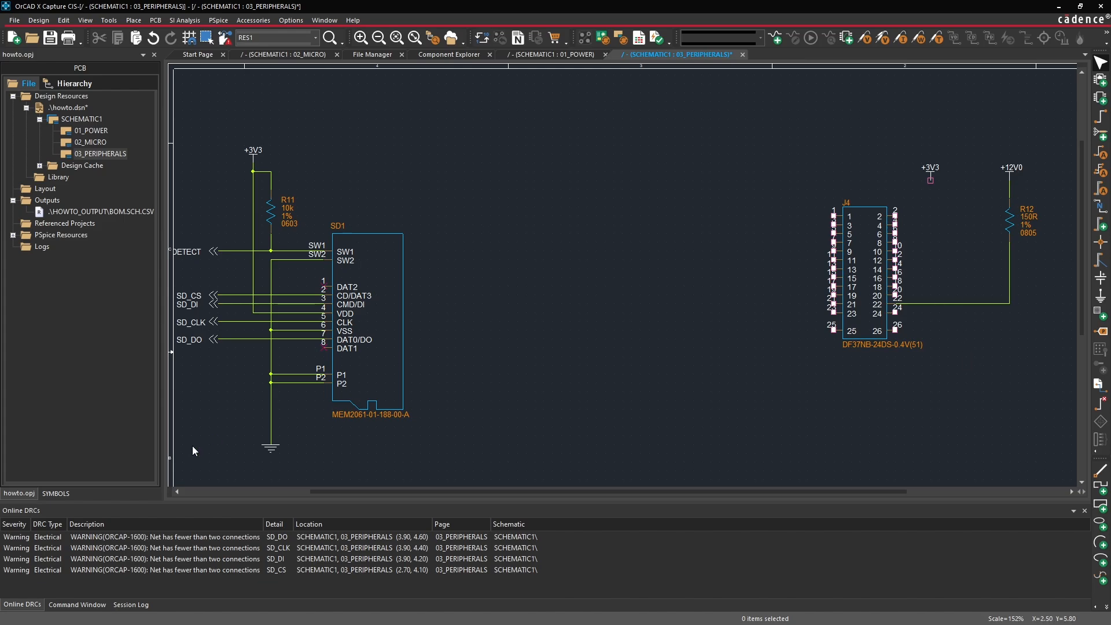
- Copy the ground symbol below SD1 and place one copy below and to each side of connector J4
left_click(269, 450)
key("ctrl+c")
key("ctrl+v")
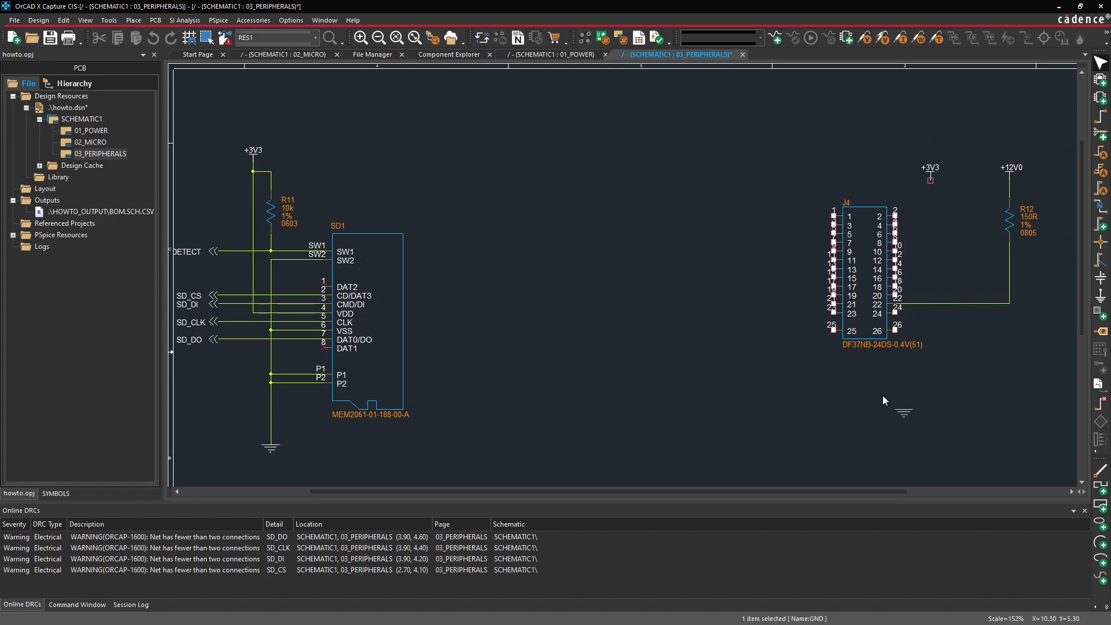
left_click(924, 363)
key("ctrl+v")
left_click(769, 366)
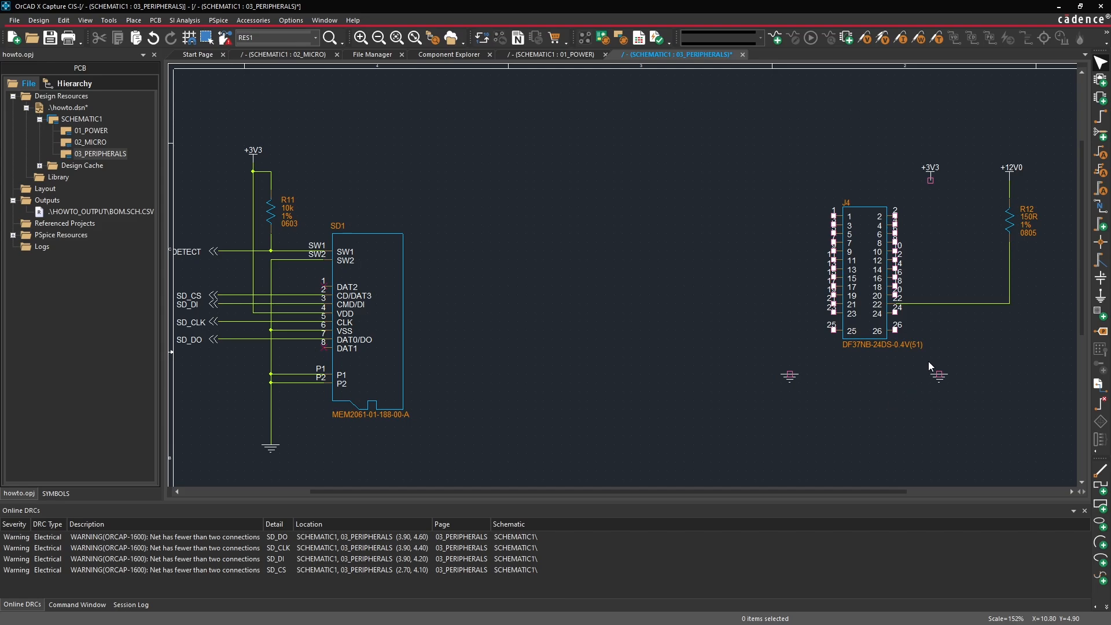
left_click_drag(791, 378, 781, 379)
- Wire J4 pins 26 and 24 to the ground symbol on the connector's right side
key("w")
left_click(895, 329)
left_click(939, 374)
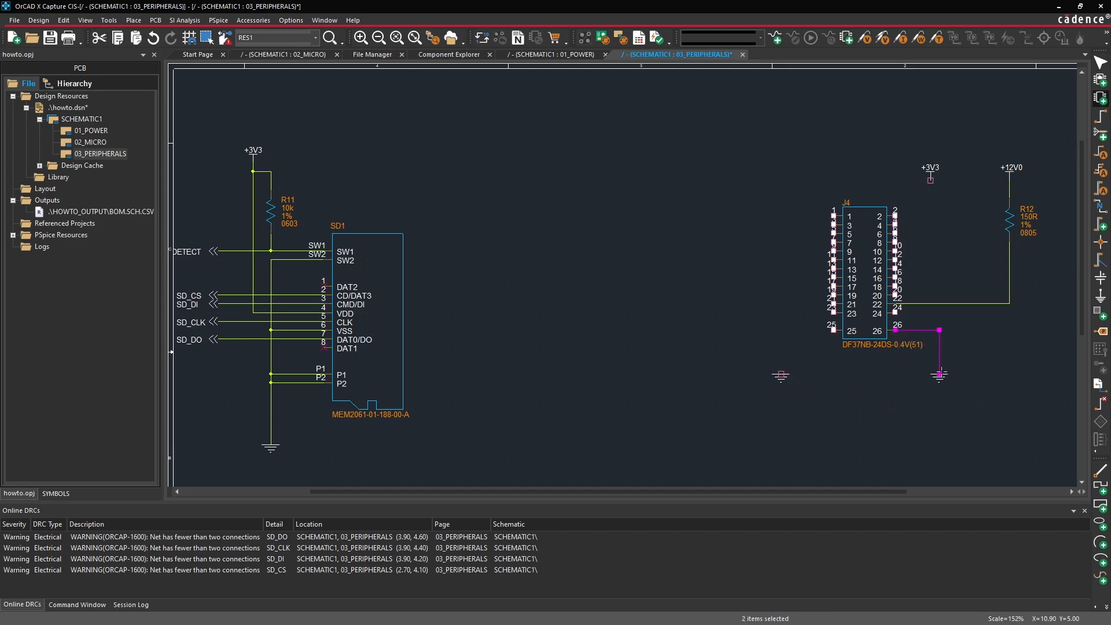
left_click(940, 373)
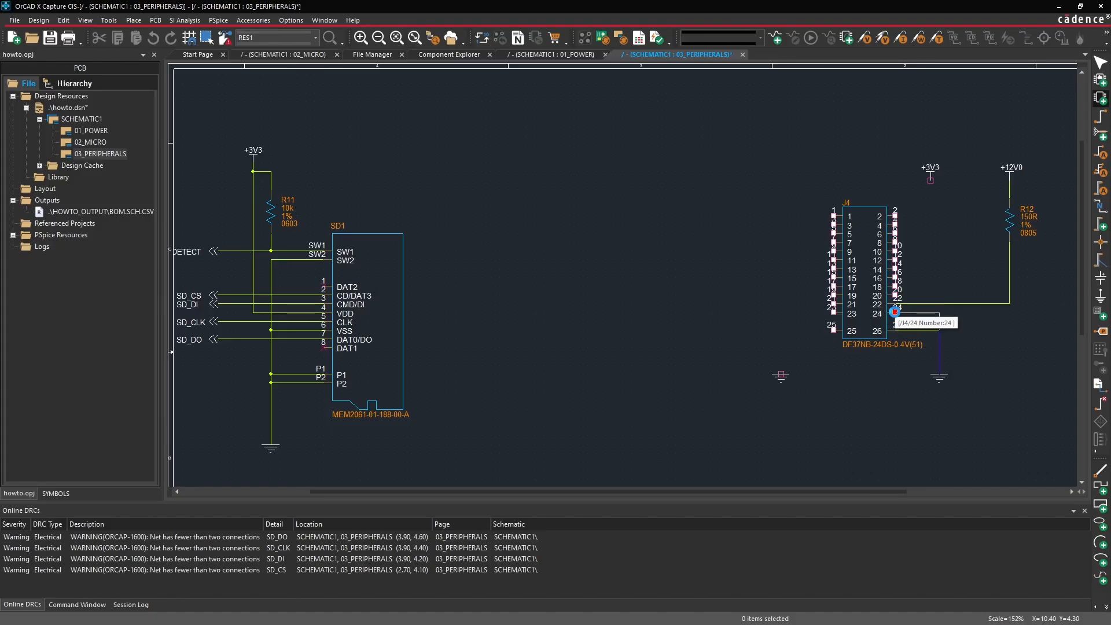
left_click(895, 313)
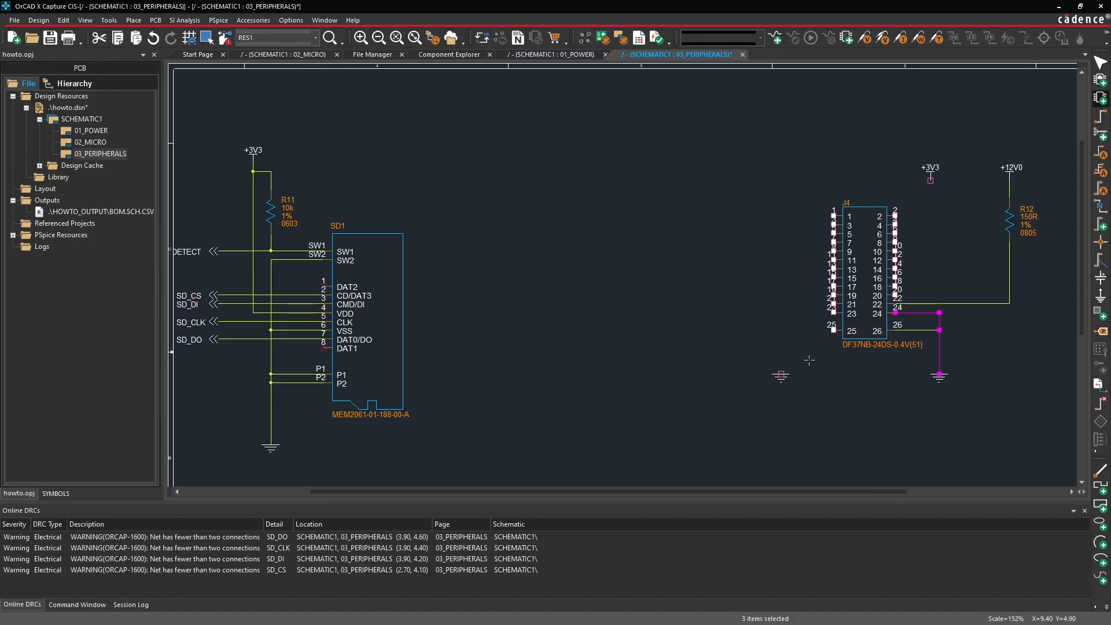
- Wire J4 pins 25, 21, 11, 3 and 1 to the ground symbol on the connector's left side
left_click(833, 330)
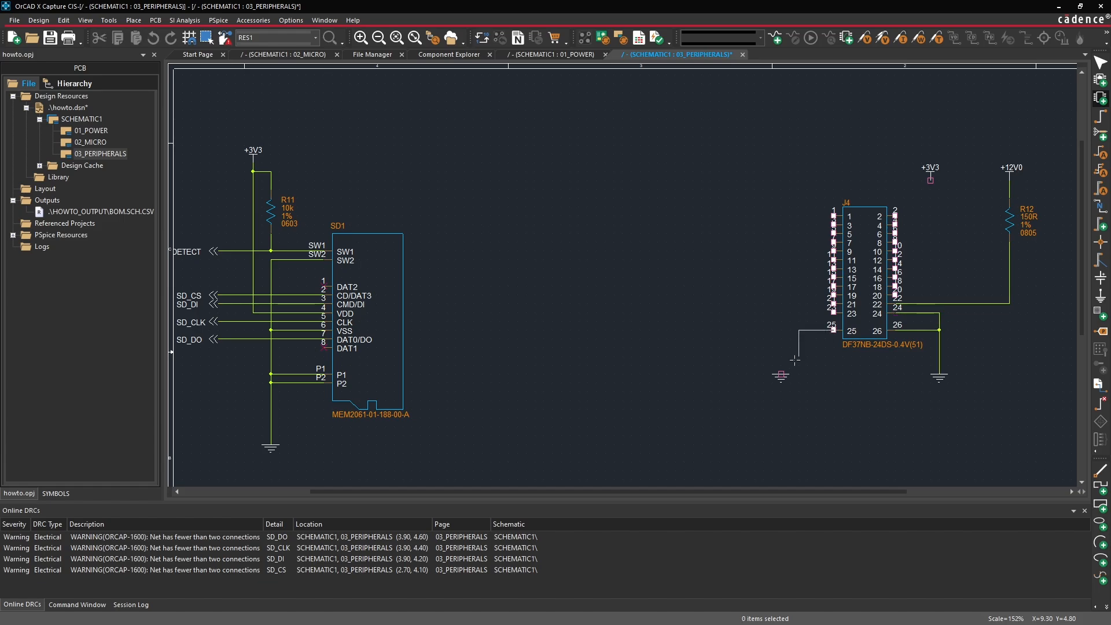
left_click(780, 374)
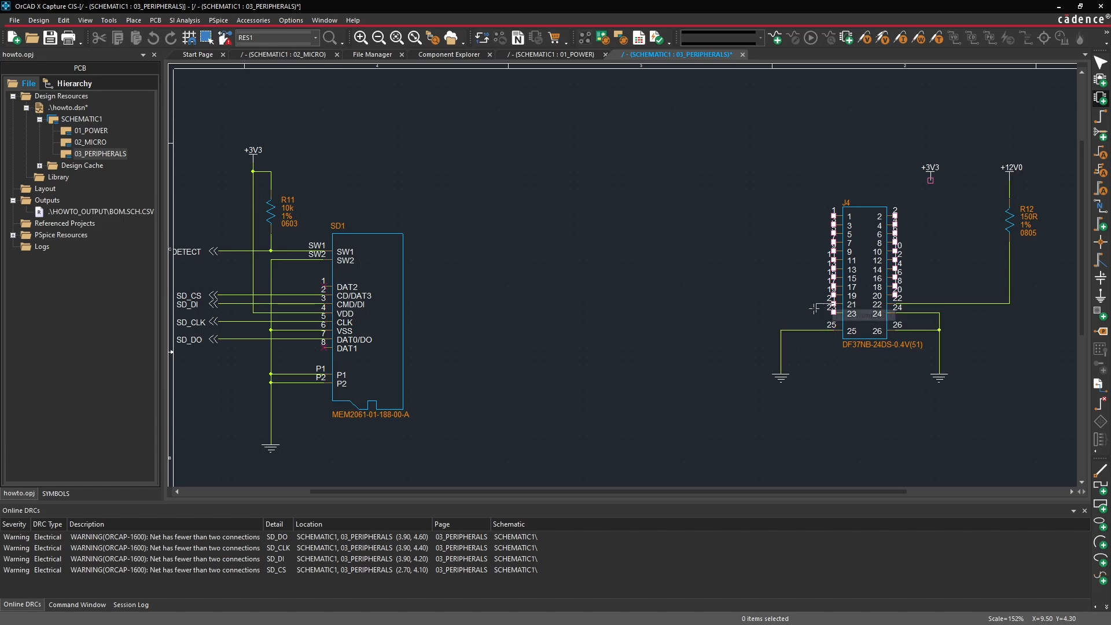
left_click(833, 311)
left_click(780, 330)
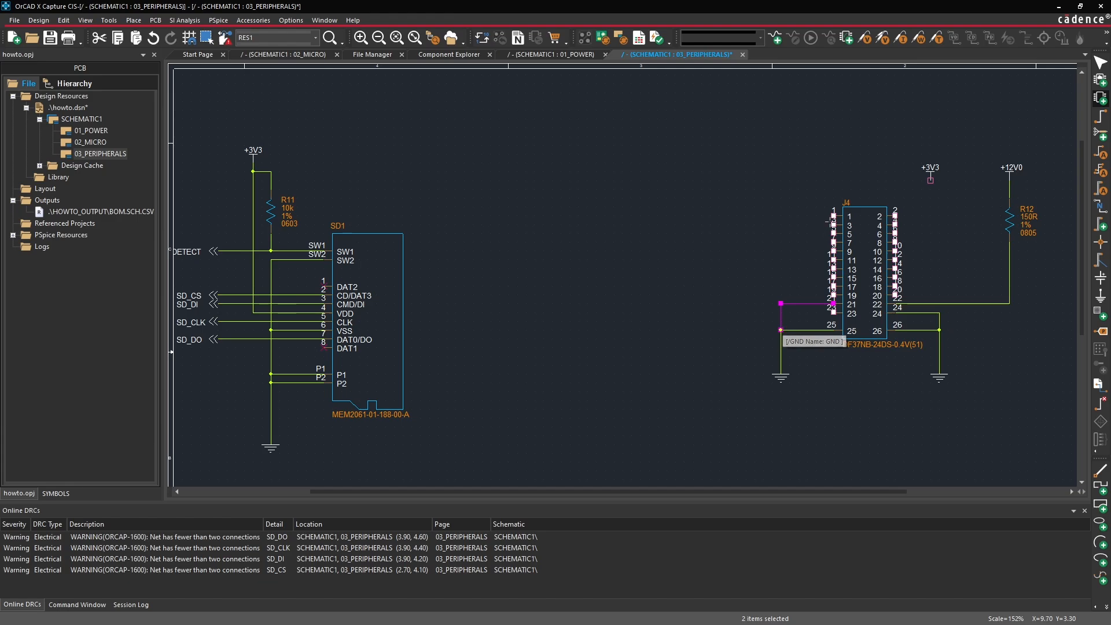
left_click(833, 260)
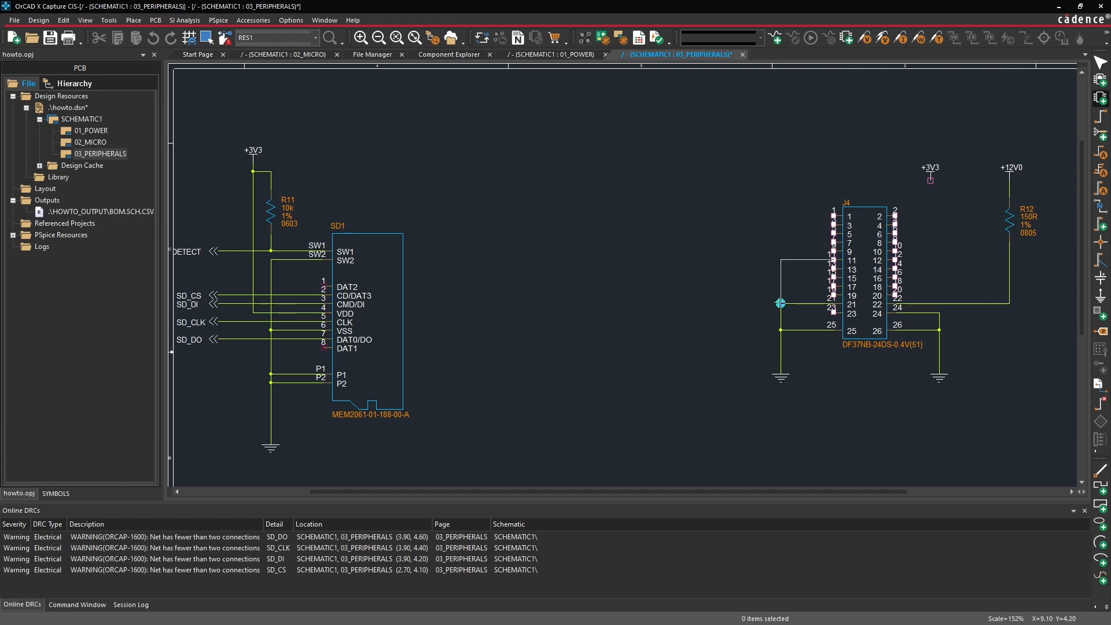
left_click(781, 303)
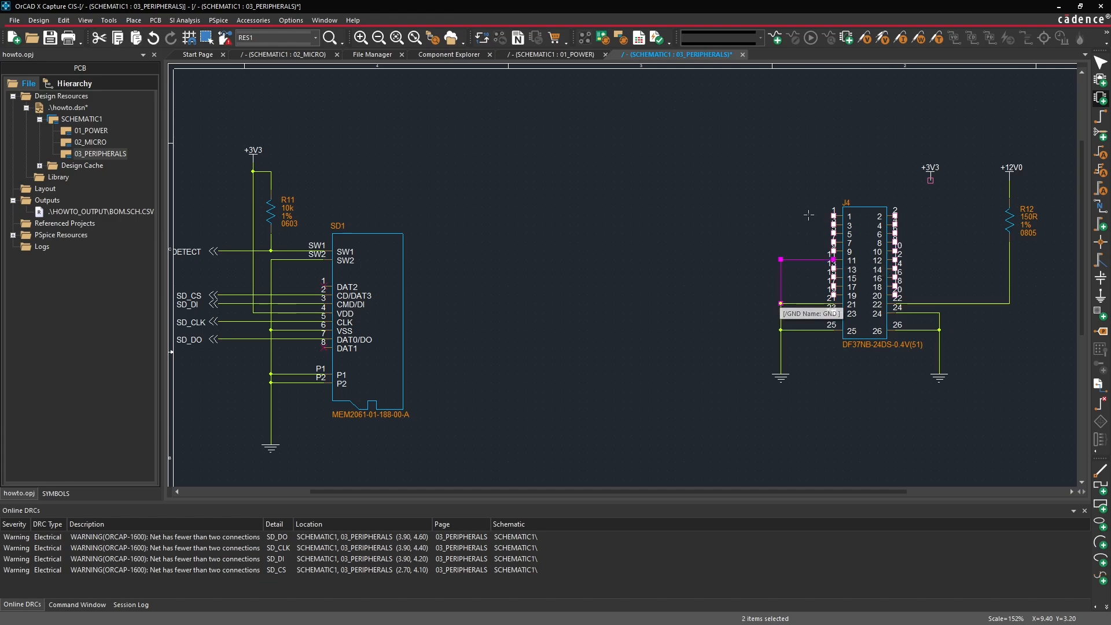
left_click(833, 225)
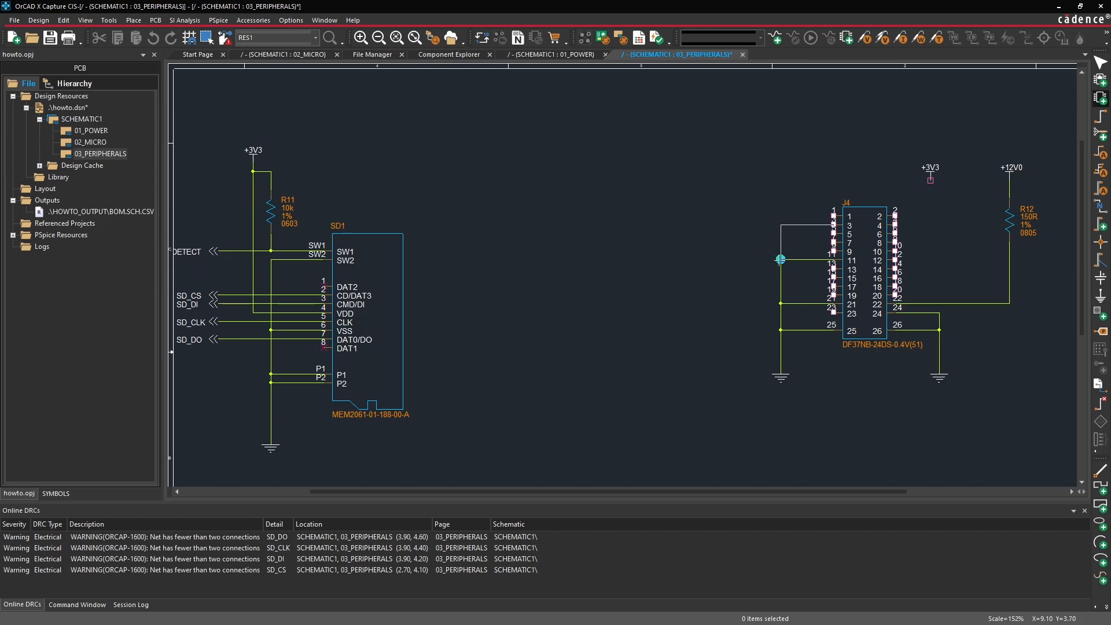
left_click(781, 260)
left_click(833, 215)
left_click(780, 225)
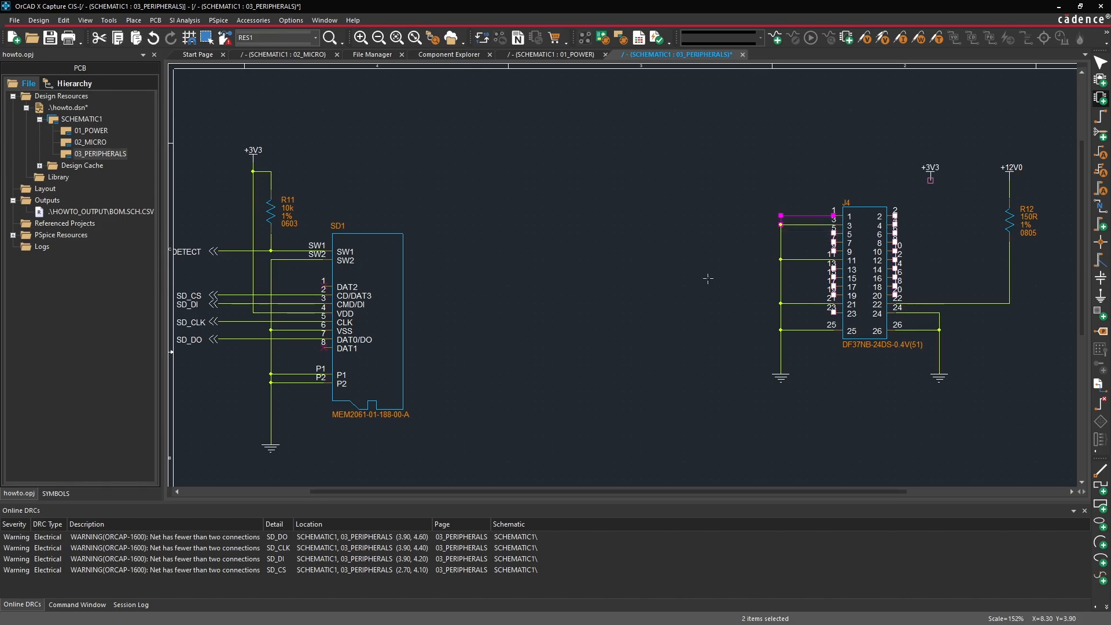
key("Escape")
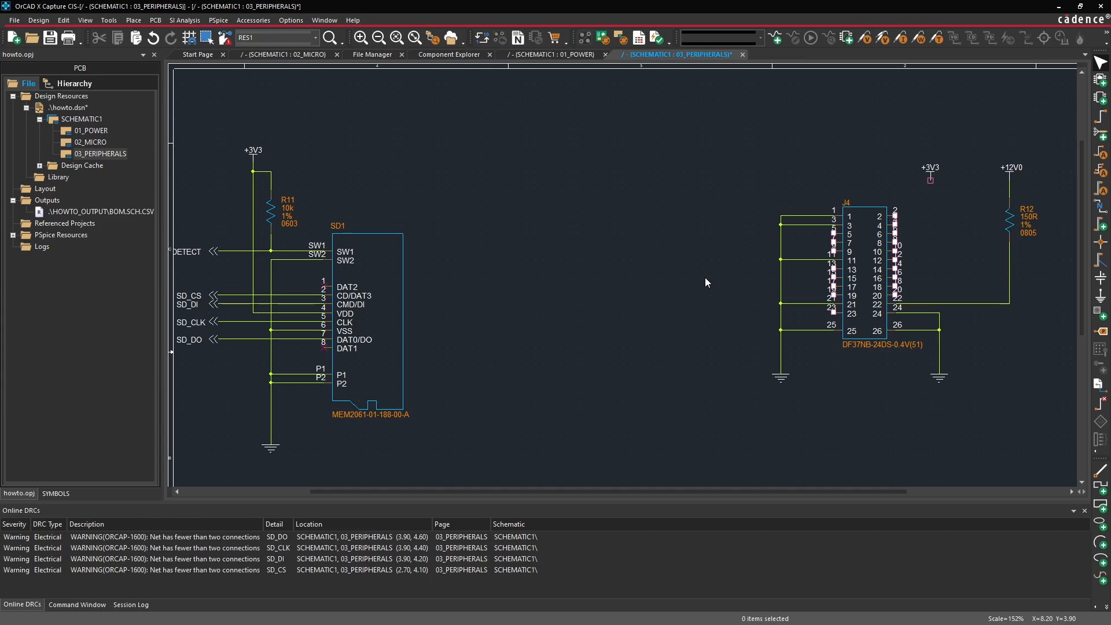
- Wire J4 pins 18 and 20 to the +3V3 power symbol
left_click(895, 286)
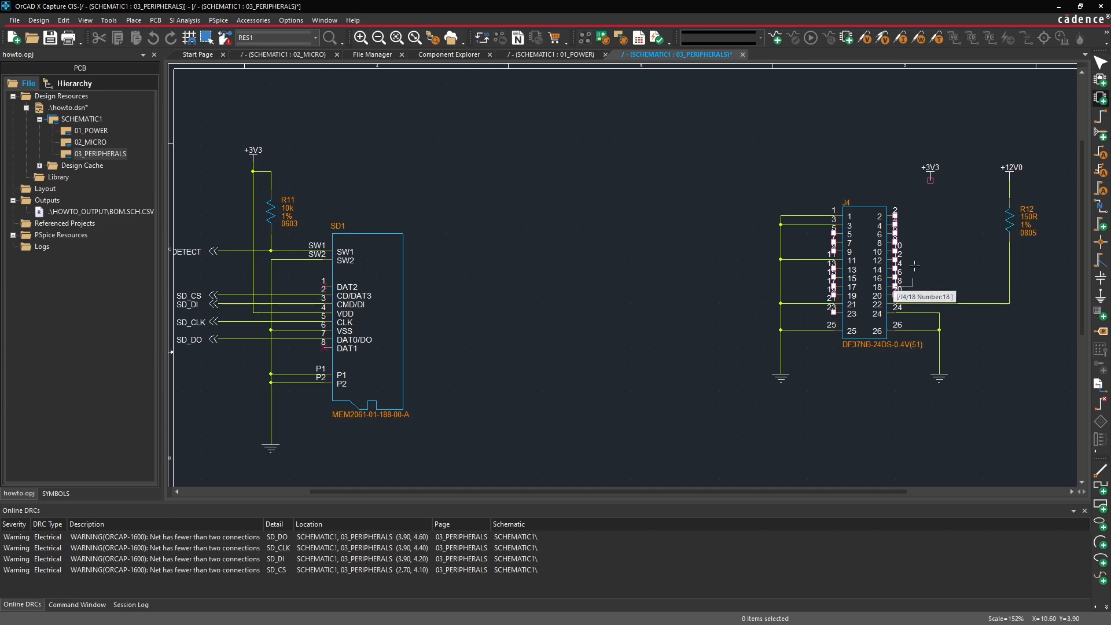
left_click(930, 181)
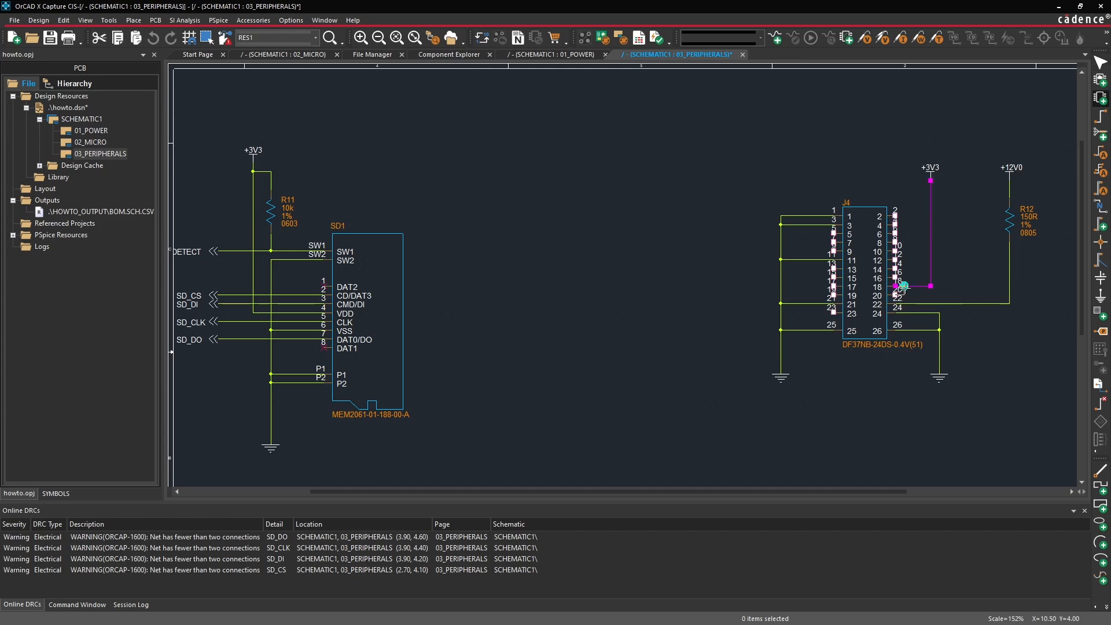
left_click(969, 275)
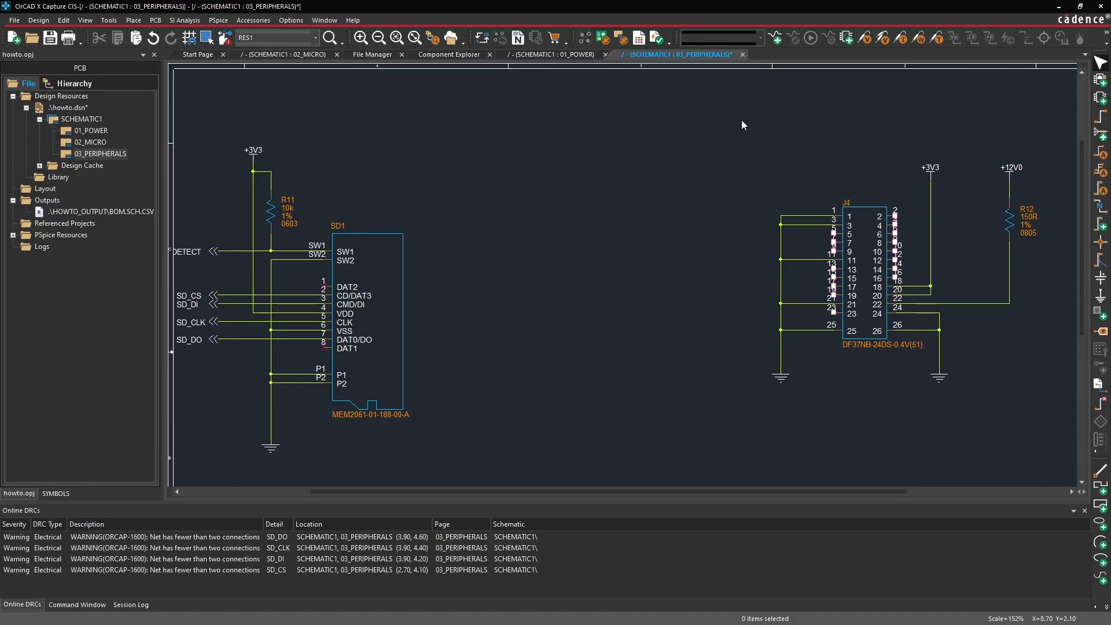
- Move the whole J4 circuit left on the page, and shift R12 with its +12V0 symbol further right of the connector
left_click_drag(741, 119, 867, 410)
left_click_drag(644, 290, 592, 290)
left_click(705, 157)
left_click_drag(698, 154, 796, 346)
left_click_drag(713, 225, 775, 226)
left_click(694, 259)
- Move the left ground symbol and its vertical wire closer to J4, keeping the wire straight from pin 1 down to ground
left_click_drag(434, 189, 510, 380)
left_click(484, 381)
left_click_drag(487, 317, 514, 316)
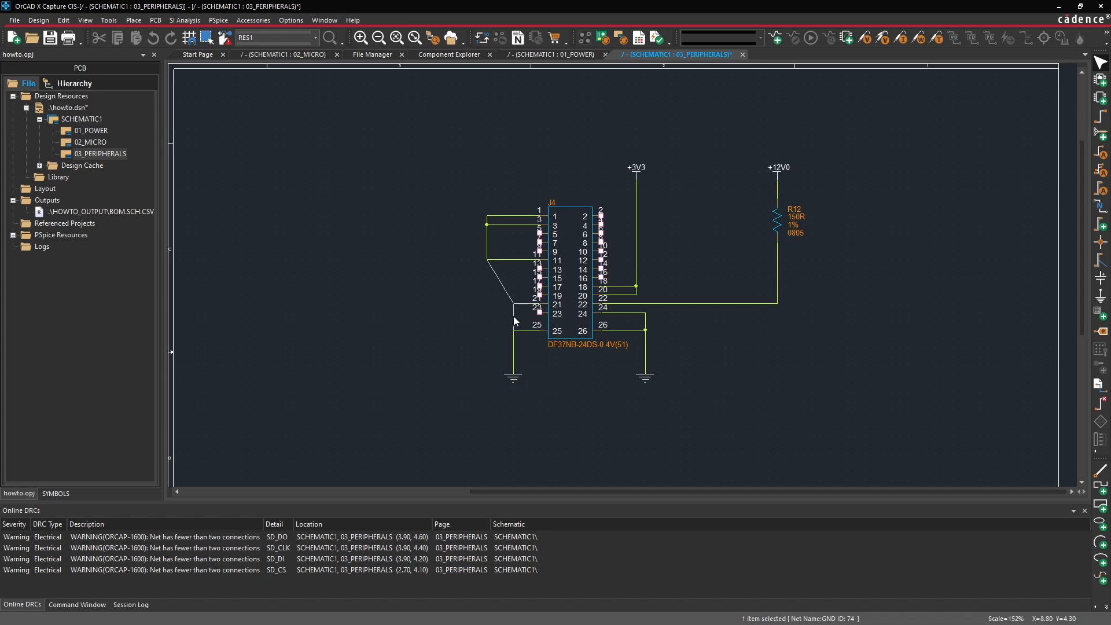
left_click_drag(491, 242, 513, 215)
left_click(488, 215)
left_click(772, 347)
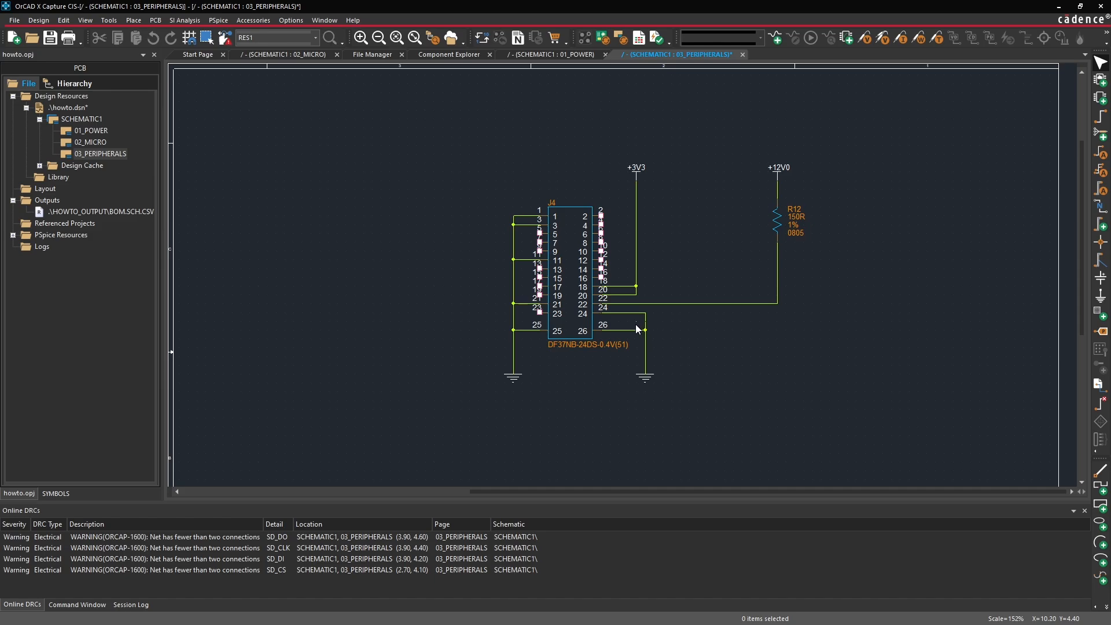
- Shift the right ground wire and its ground symbol toward J4 so they line up with the +3V3 wire
left_click(644, 327)
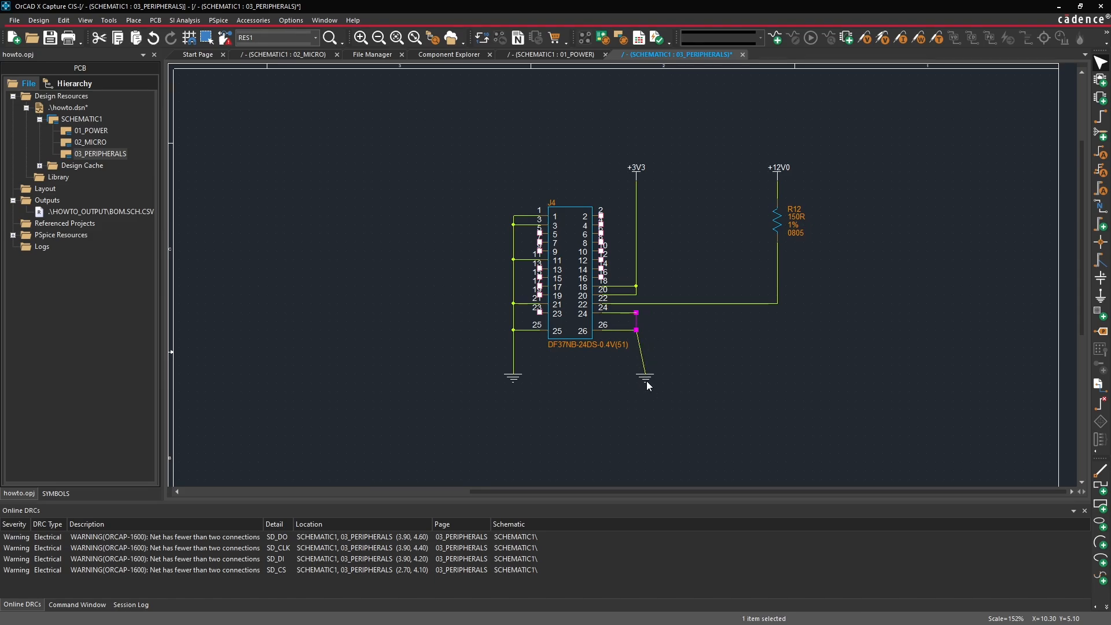
left_click_drag(647, 376, 641, 381)
left_click(661, 294)
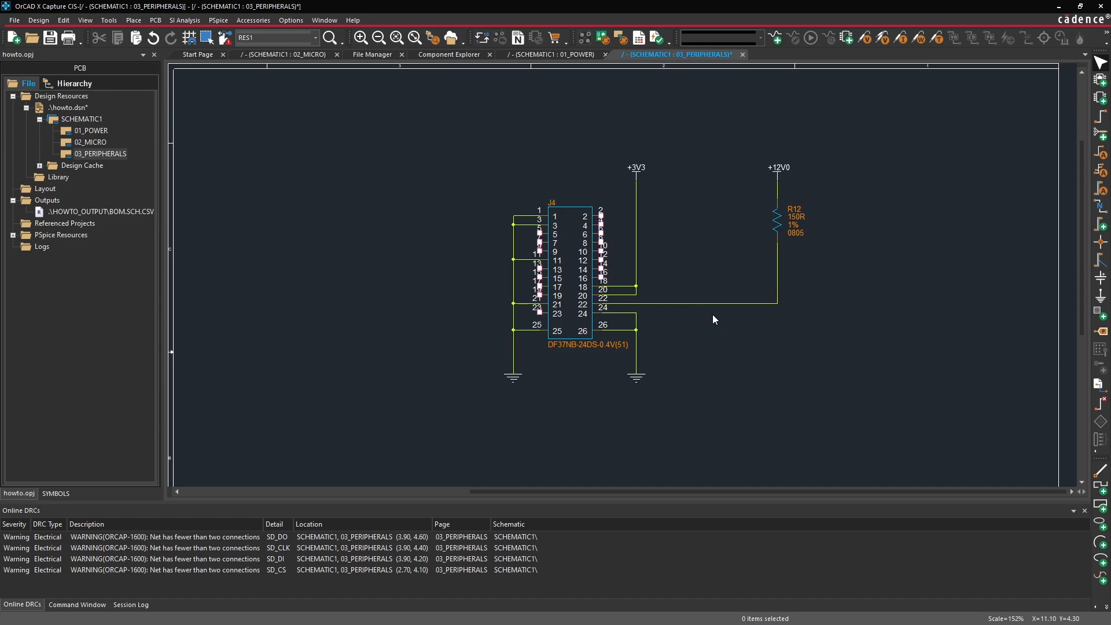
- Draw equal-length horizontal wires leftward from J4 pins 5, 7 and 9, ending in open space beyond the ground wire
key("w")
left_click(539, 233)
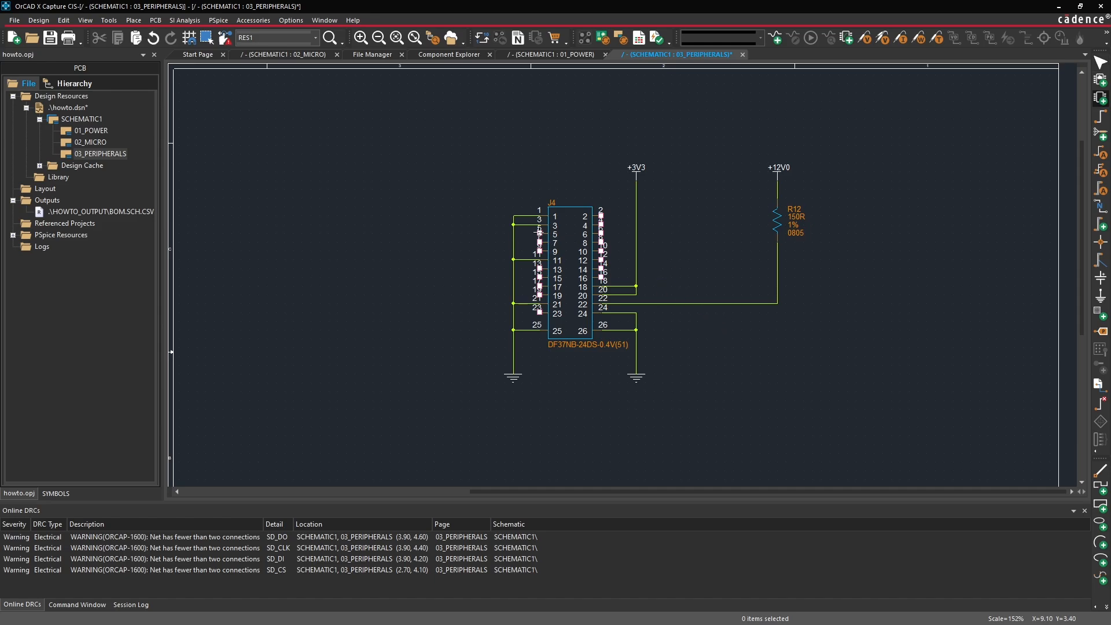
double_click(452, 234)
left_click(539, 242)
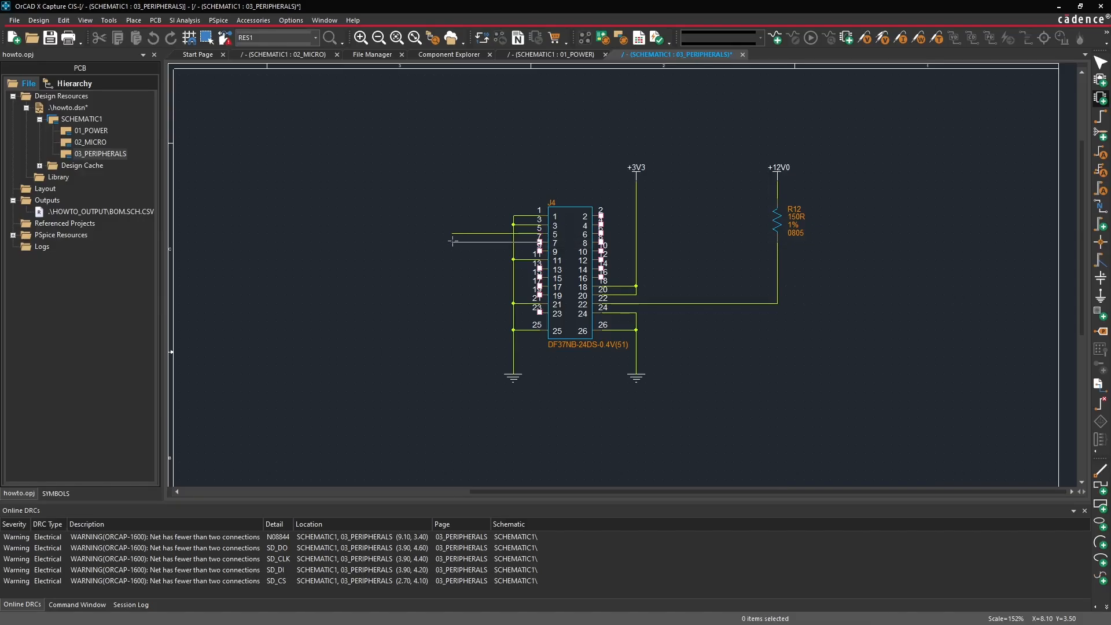
double_click(452, 242)
left_click(539, 251)
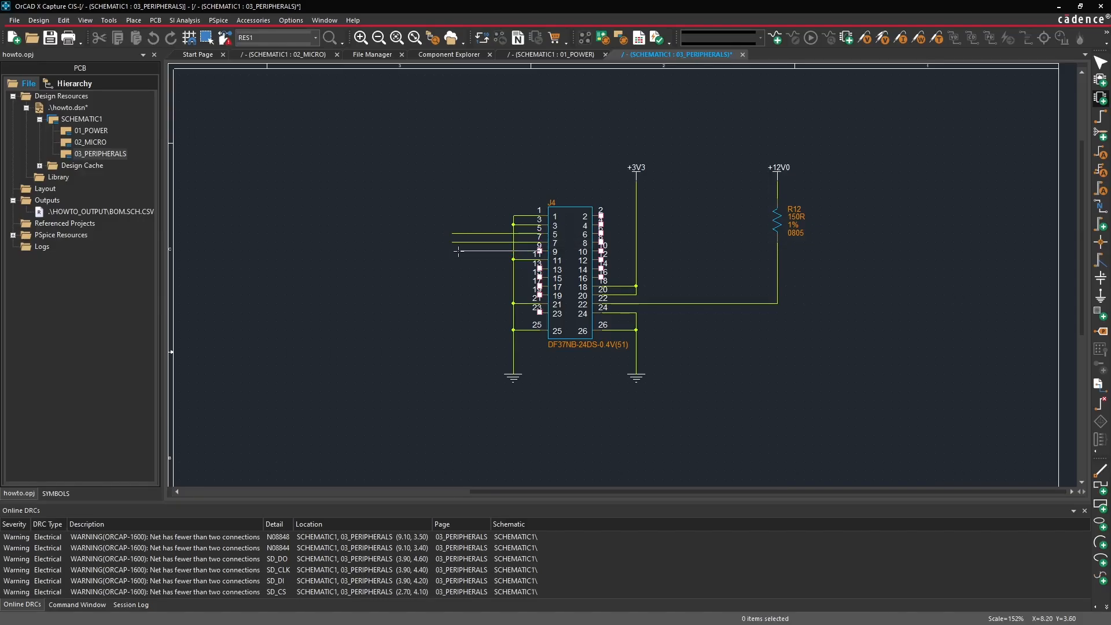
double_click(452, 250)
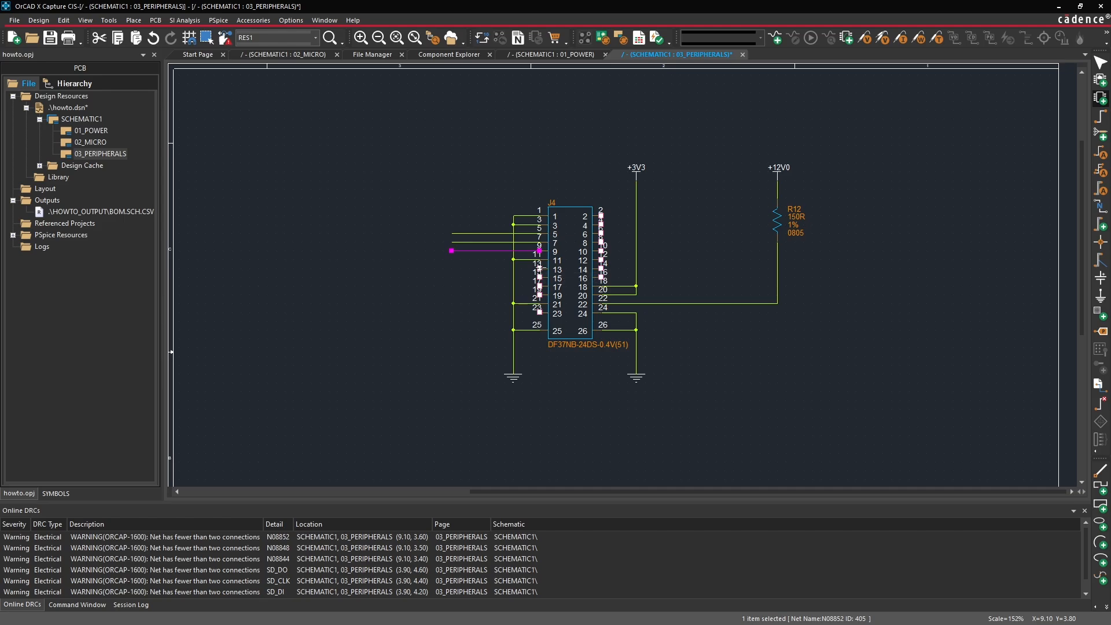
- Draw horizontal wires leftward from J4 pins 13, 15 and 17, ending level with the wires on pins 5, 7 and 9
left_click(540, 268)
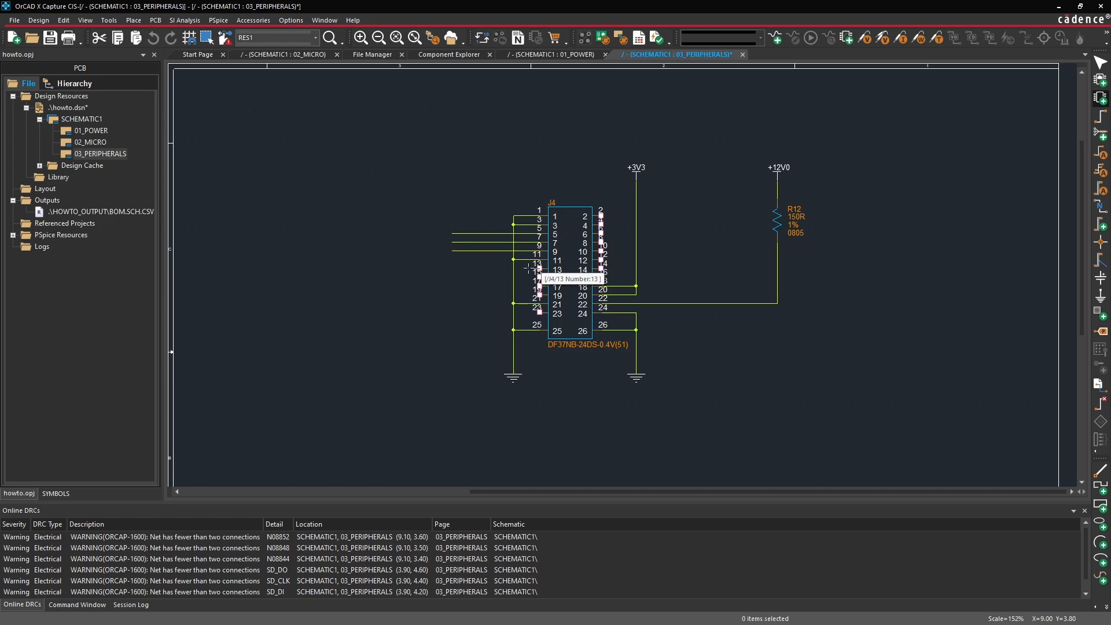
double_click(453, 268)
left_click(539, 277)
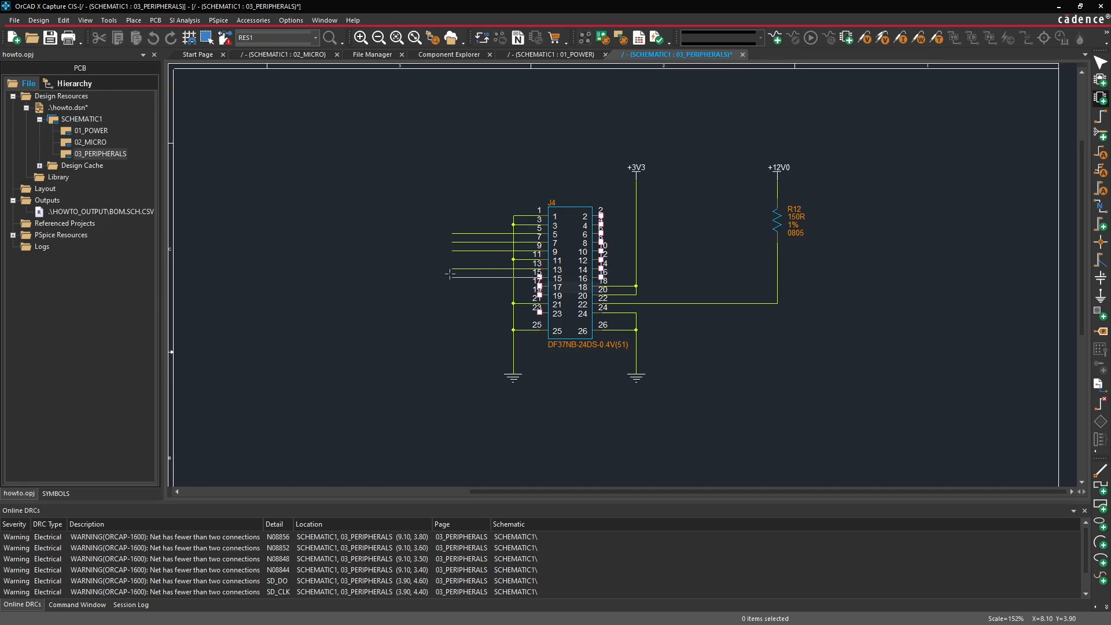
double_click(452, 277)
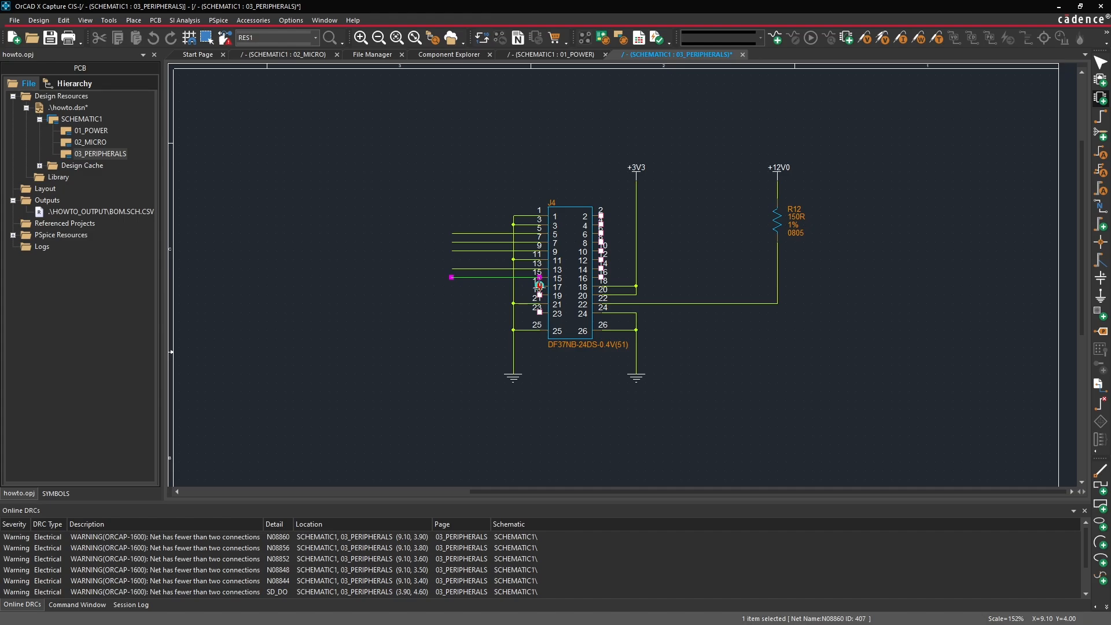
left_click(539, 285)
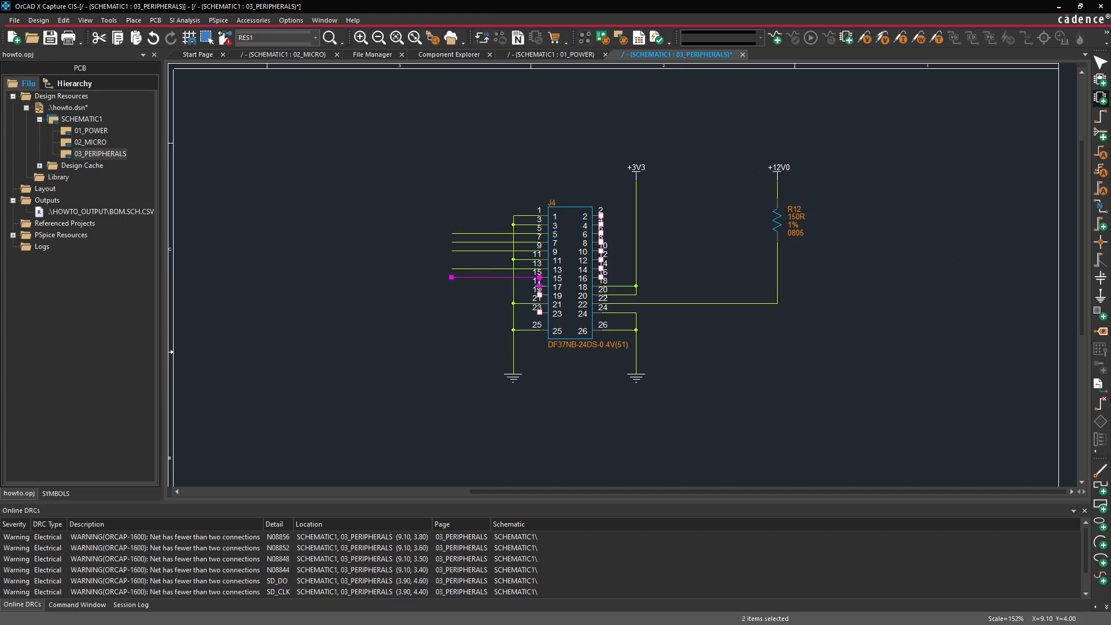
left_click(539, 286)
key("Escape")
scroll(624, 277, "up", 2, "ctrl")
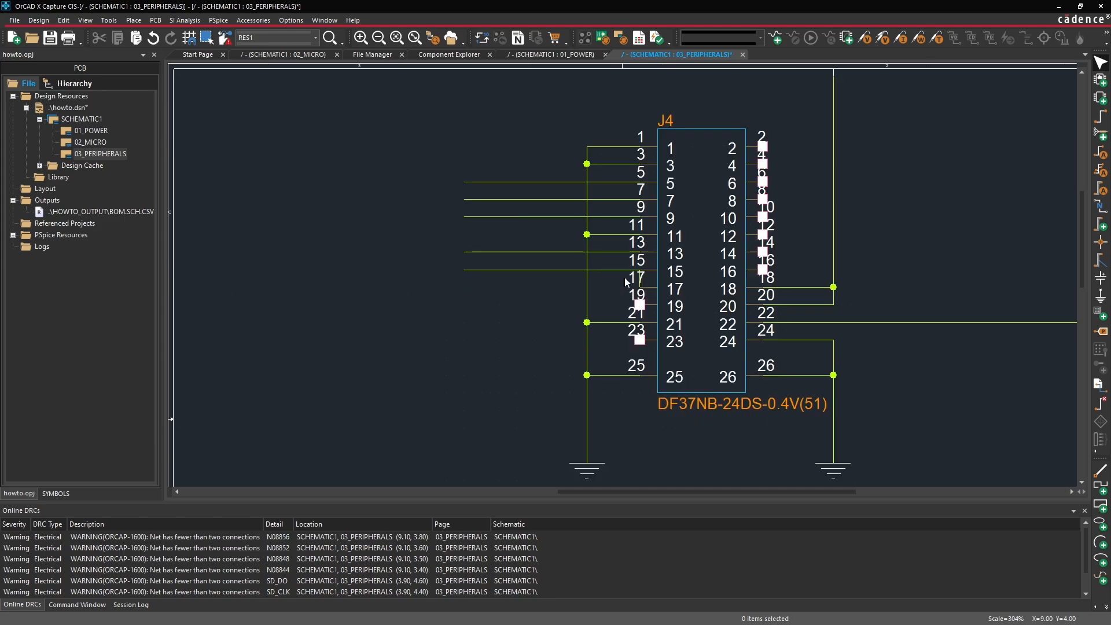
key("w")
left_click(652, 298)
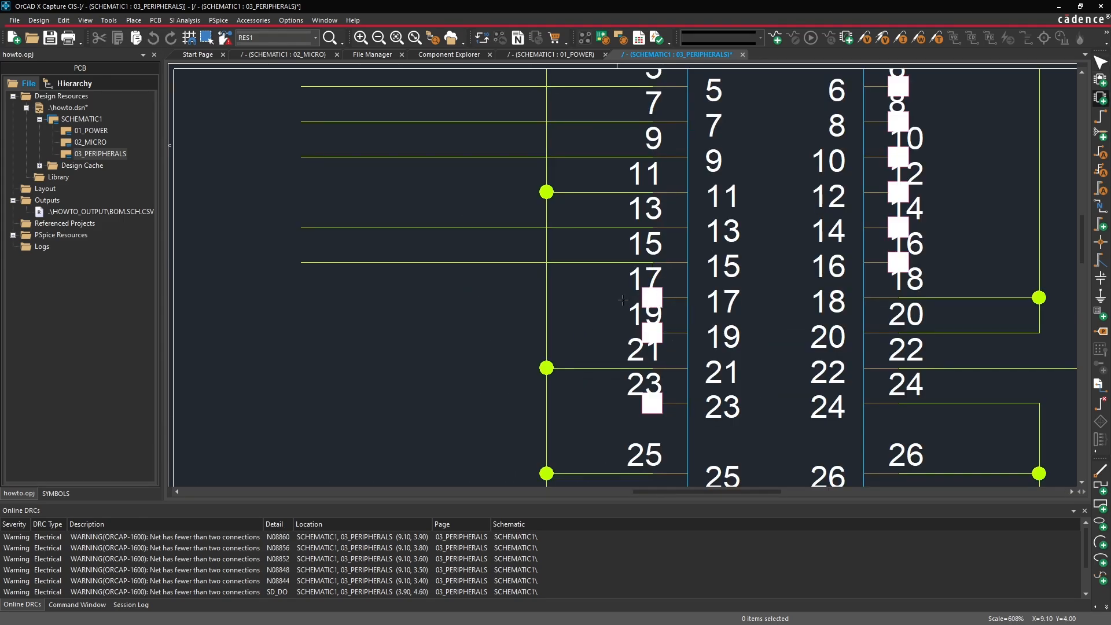
double_click(300, 297)
- Route a wire from J4 pin 23 left past the ground wire, and down to an open end below the ground symbol
scroll(378, 331, "down", 3)
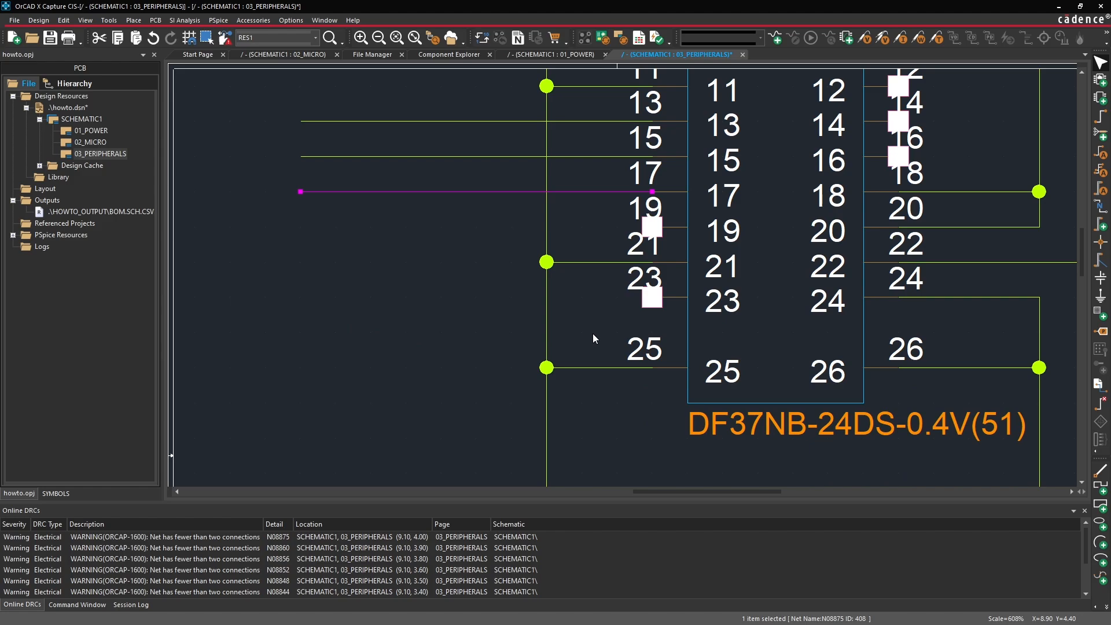
scroll(545, 341, "down", 1, "ctrl")
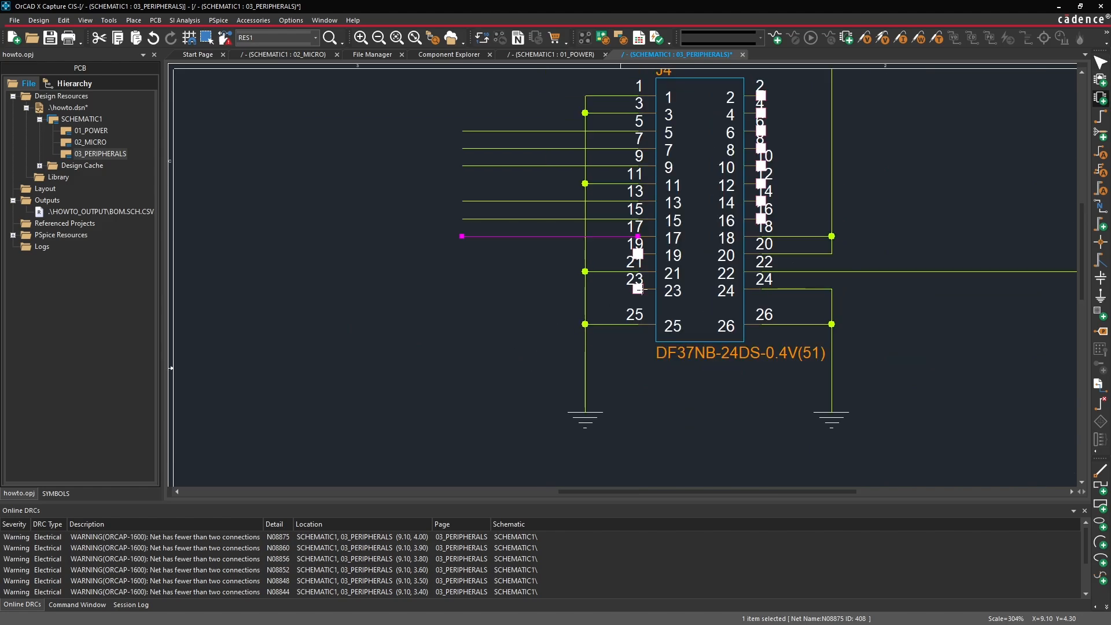
left_click(637, 289)
scroll(525, 306, "down", 1, "ctrl")
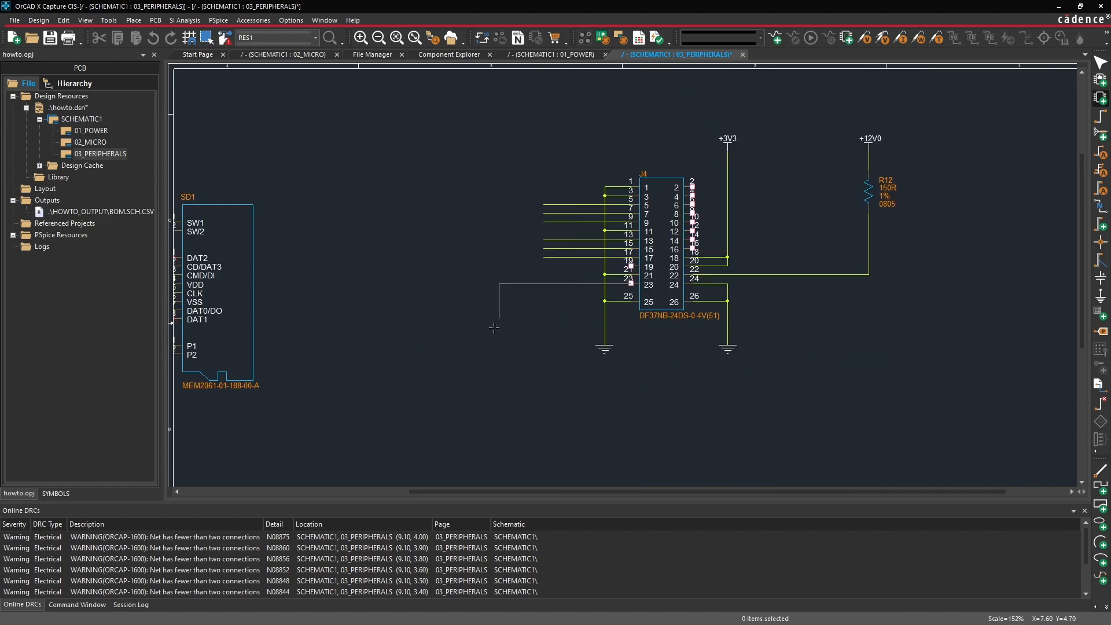
double_click(559, 387)
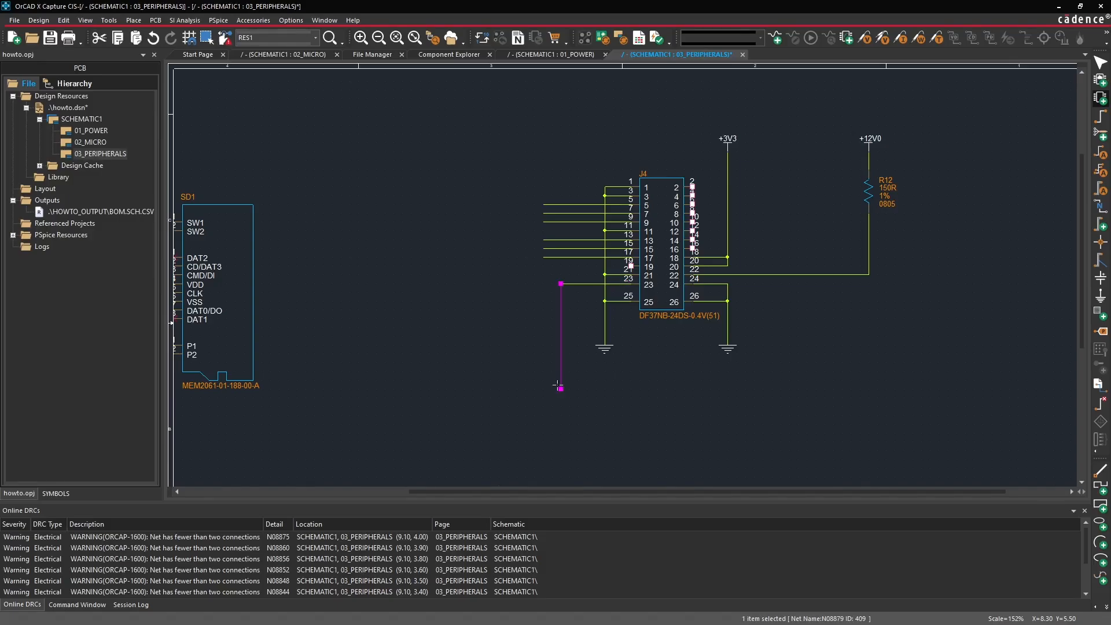
key("Escape")
left_click(602, 393)
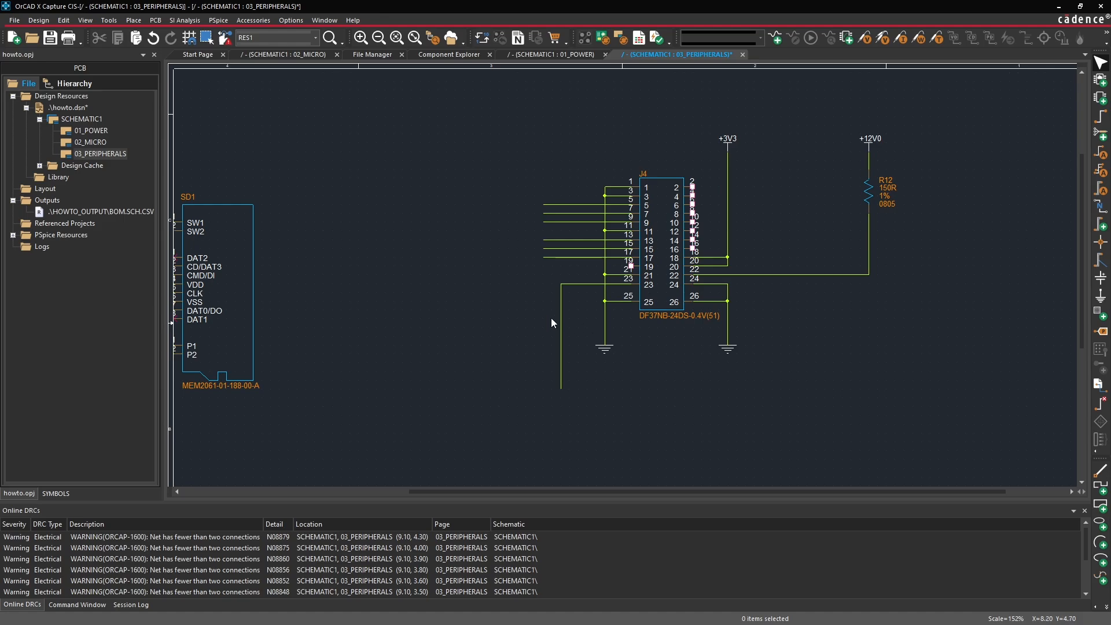
- Mark J4 pins 19 and 4 as no-connect in their pin properties
double_click(634, 265)
left_click(300, 124)
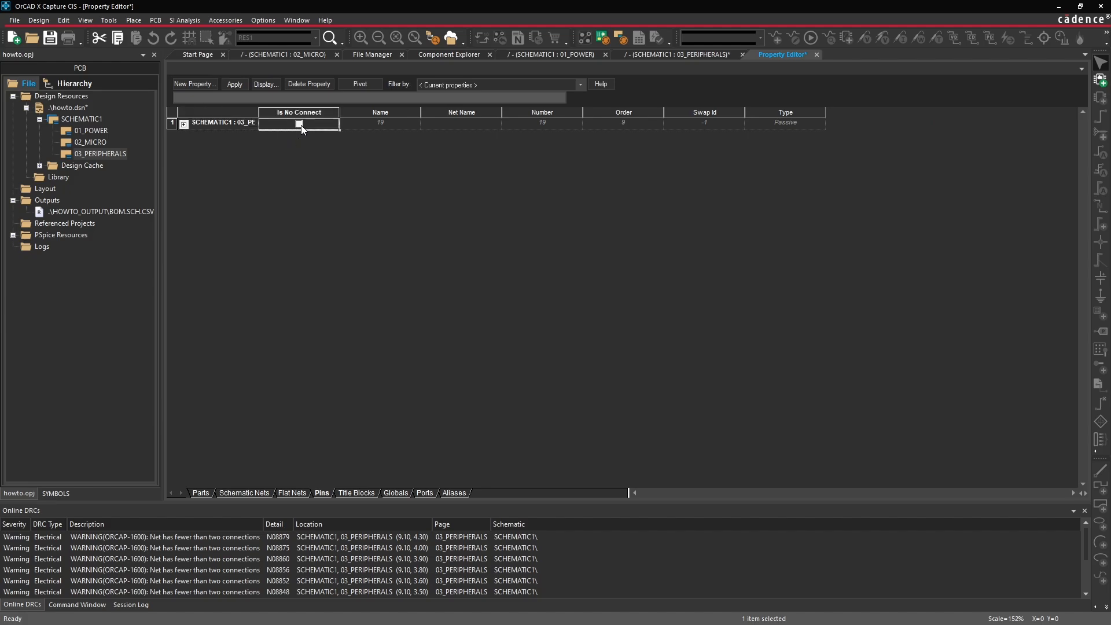
left_click(301, 124)
left_click(816, 55)
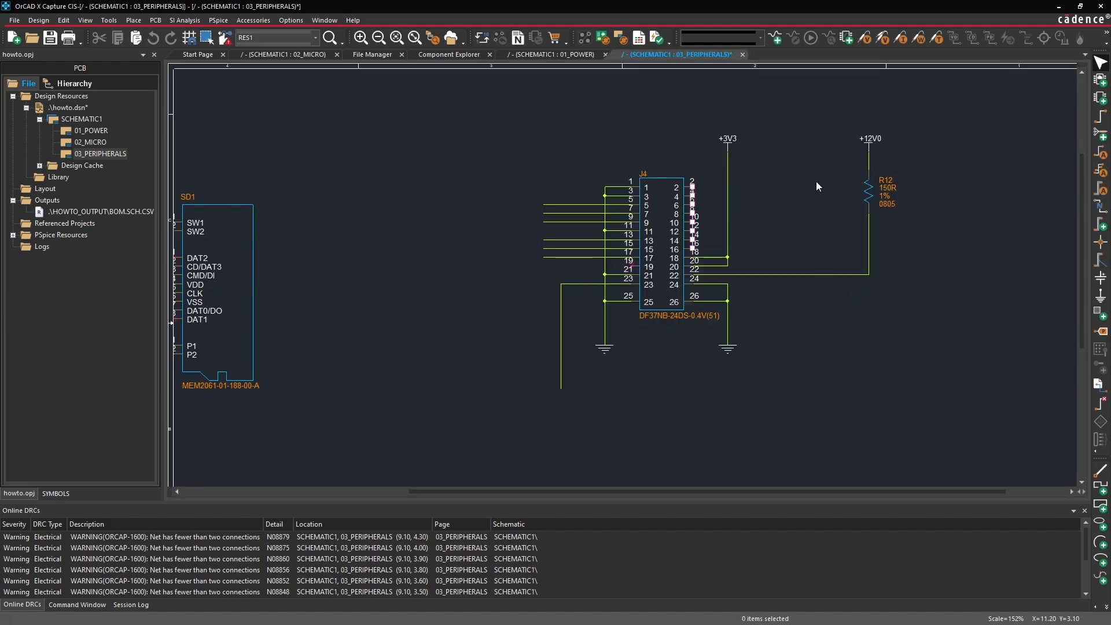
scroll(817, 168, "up", 1, "ctrl")
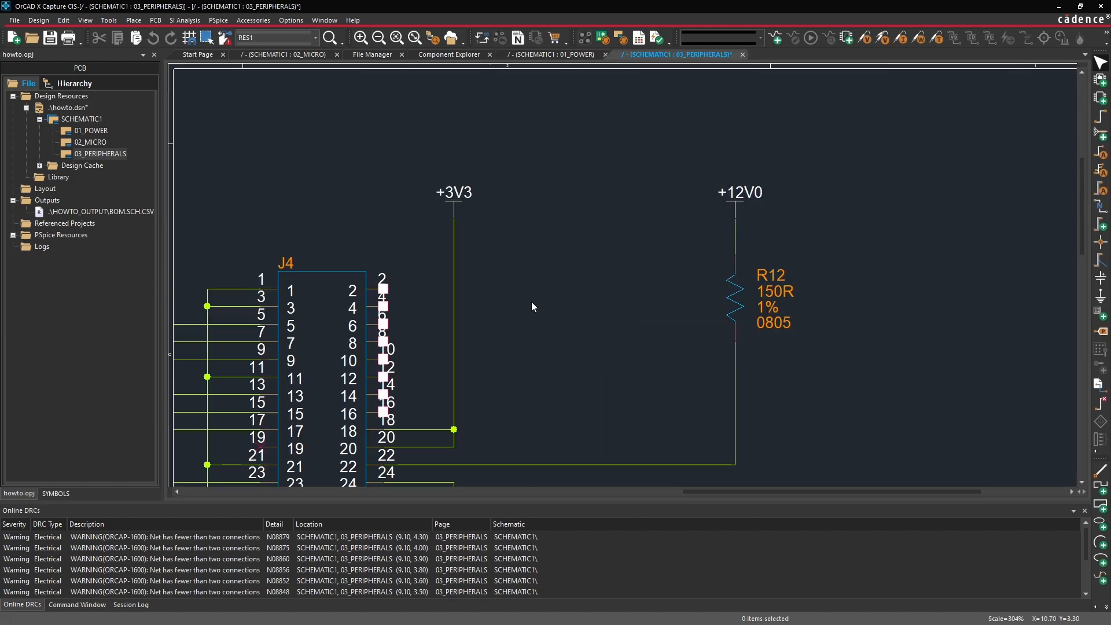
double_click(371, 311)
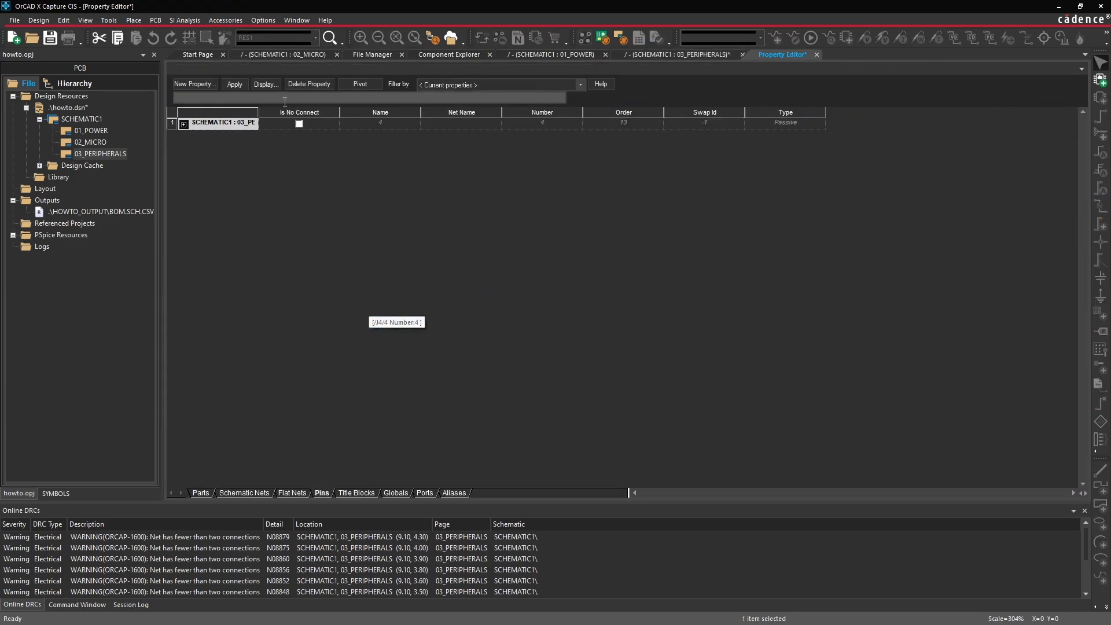
left_click(299, 124)
left_click(817, 54)
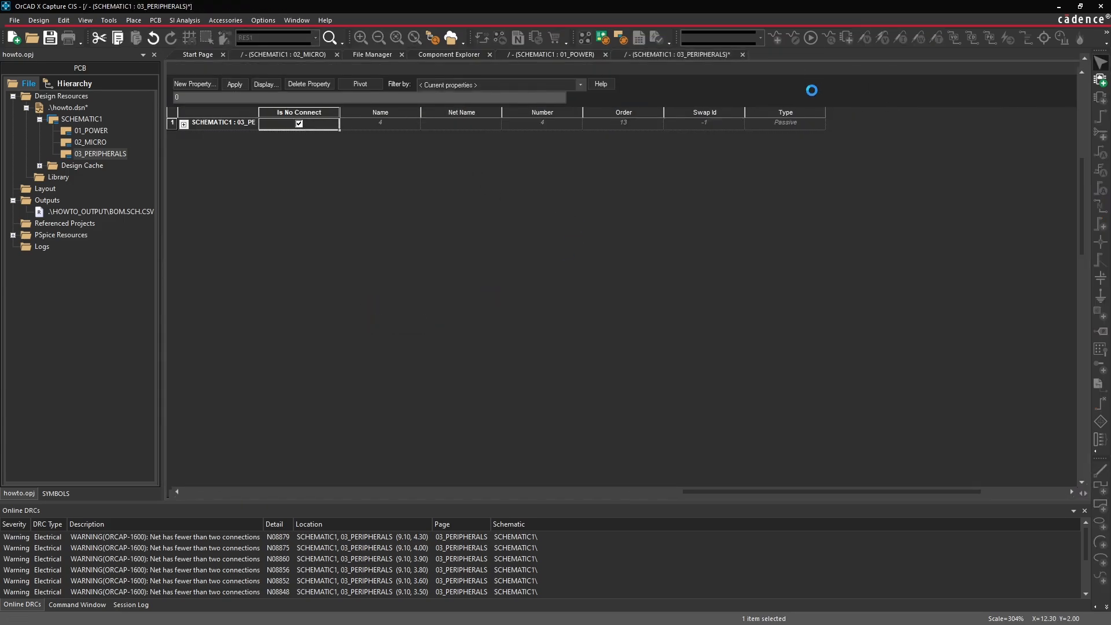
left_click(692, 318)
- Draw equal-length horizontal wires rightward from J4 pins 16 and 14, ending in open space beyond the +3V3 wire
scroll(553, 306, "down", 1)
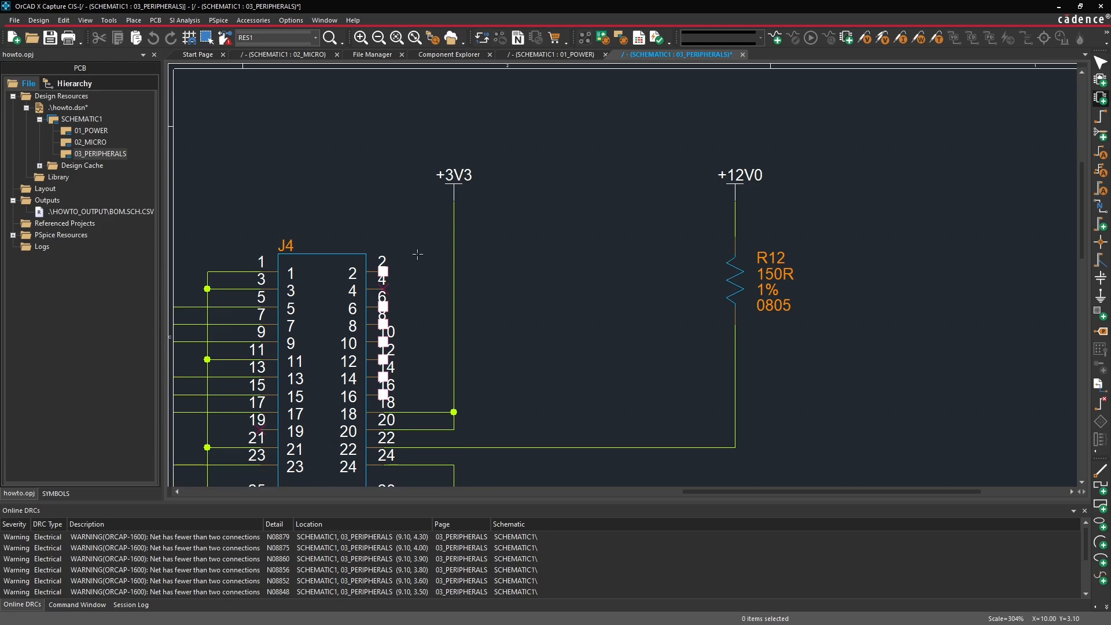
left_click(383, 395)
double_click(559, 395)
left_click(383, 376)
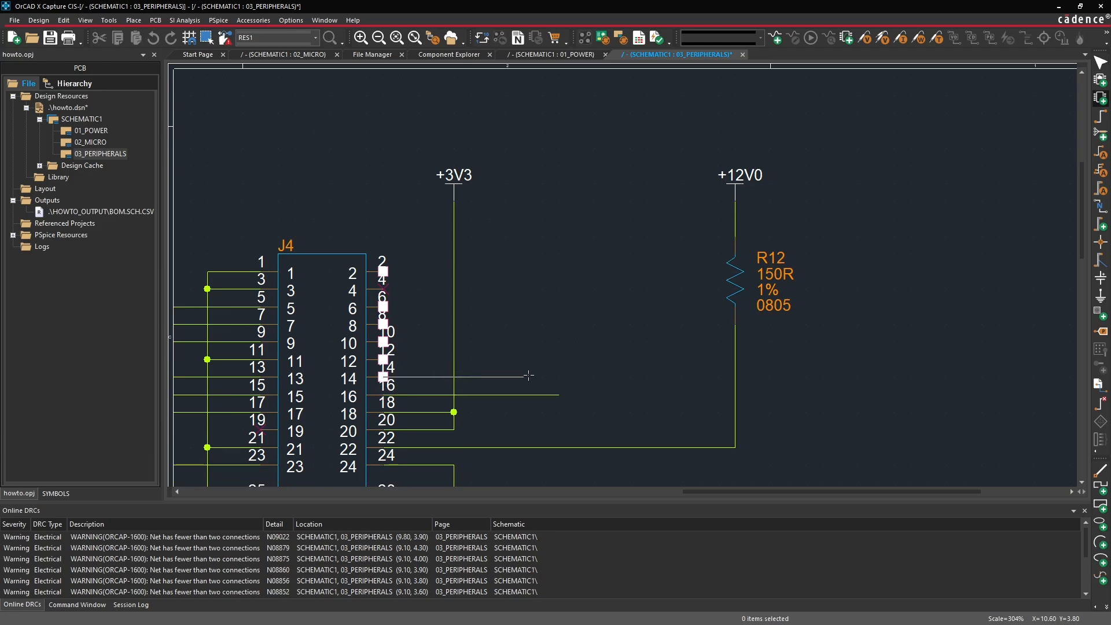
double_click(559, 376)
- Duplicate the wire pair from pins 14 and 16 onto J4 pins 10 and 12, and again onto pins 6 and 8
left_click_drag(595, 324, 523, 412)
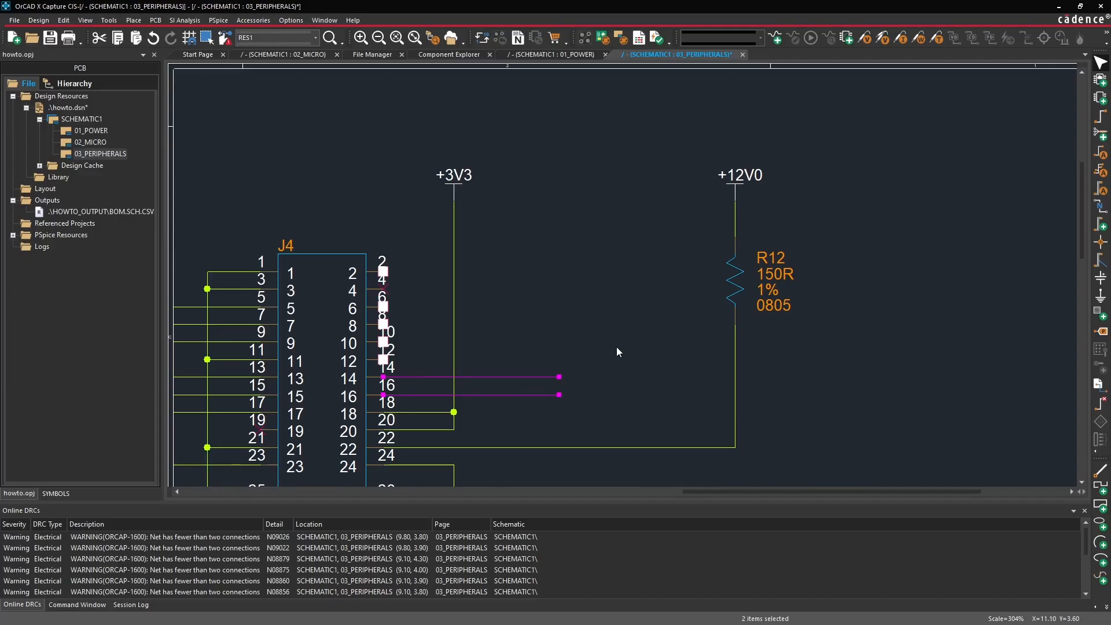
key("ctrl+v")
left_click(389, 347)
key("ctrl+v")
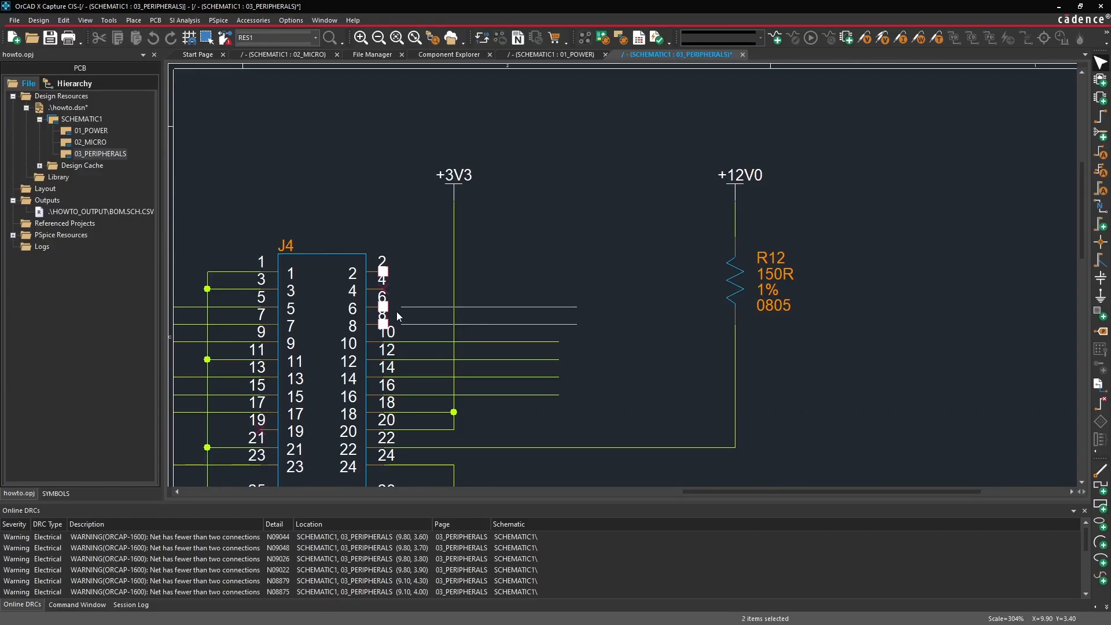
left_click(393, 323)
left_click(549, 267)
- Draw a horizontal wire rightward from J4 pin 2, ending level with the wires below it
key("w")
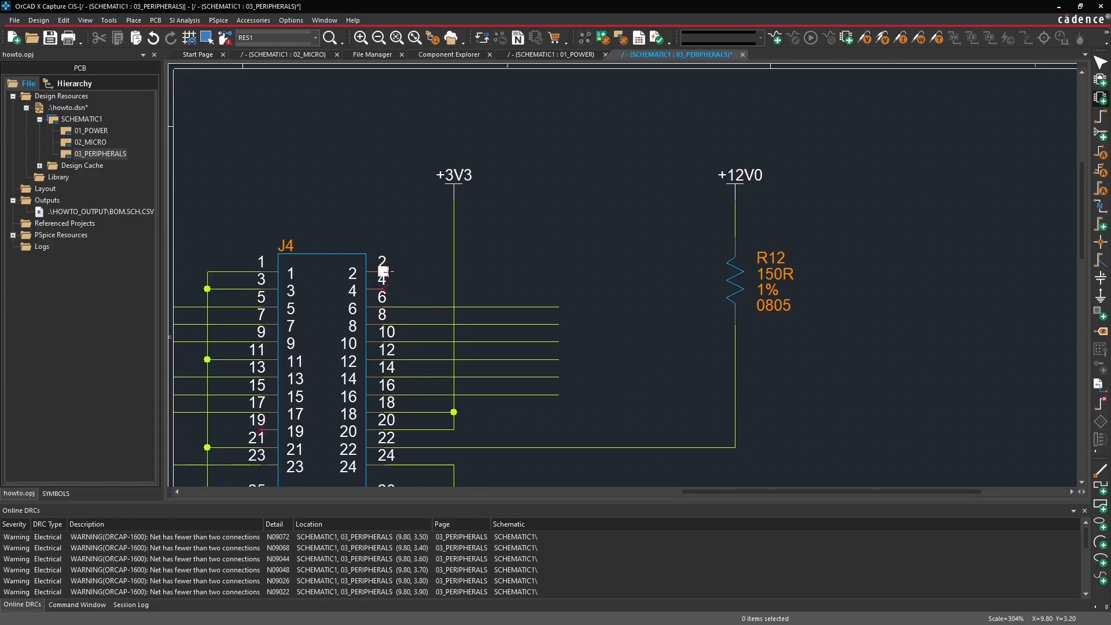
left_click(383, 270)
double_click(559, 271)
key("Escape")
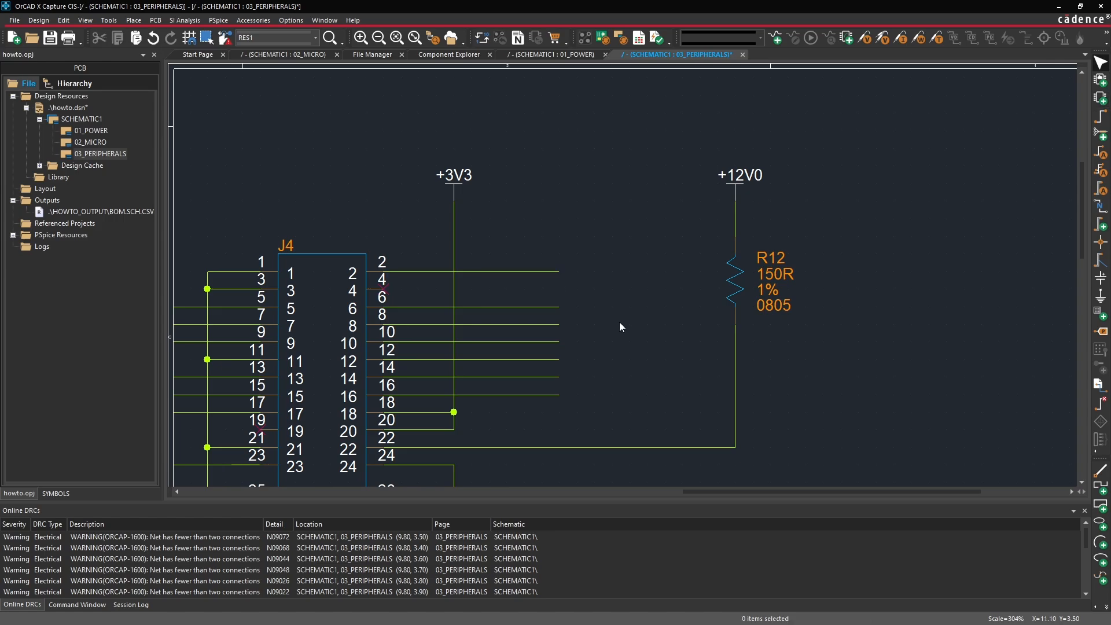
- Place OFFPAGELEFT-L off-page connectors from CAPSYM on the open left wire ends of J4 pins 5, 7, 9, 13, 15 and 17
scroll(619, 321, "down", 1, "ctrl")
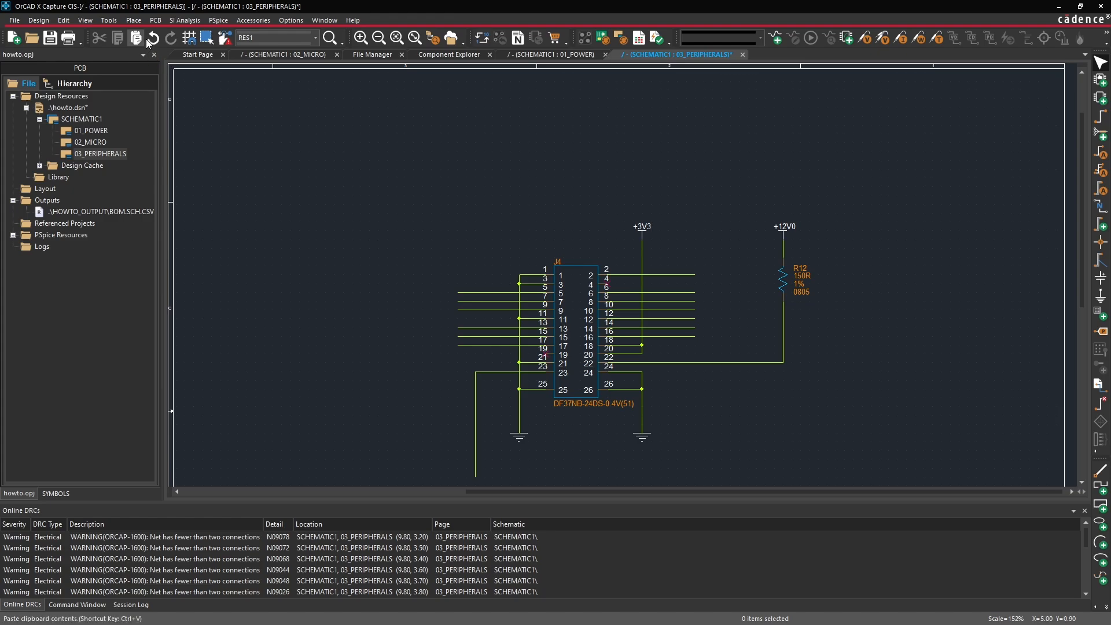
left_click(133, 20)
left_click(182, 215)
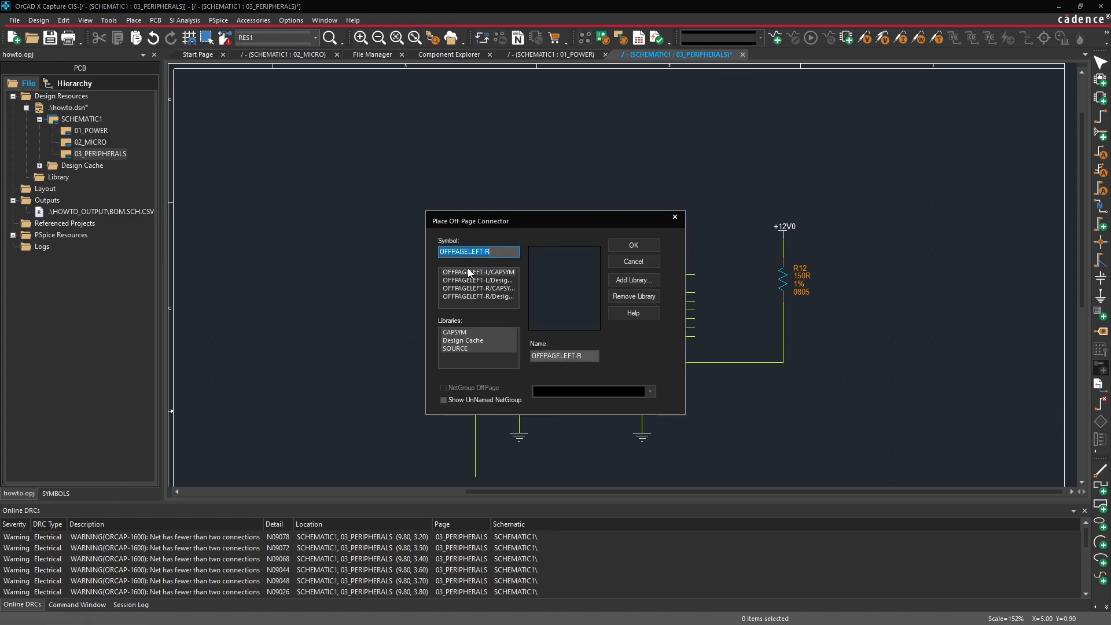
left_click(477, 288)
left_click(478, 271)
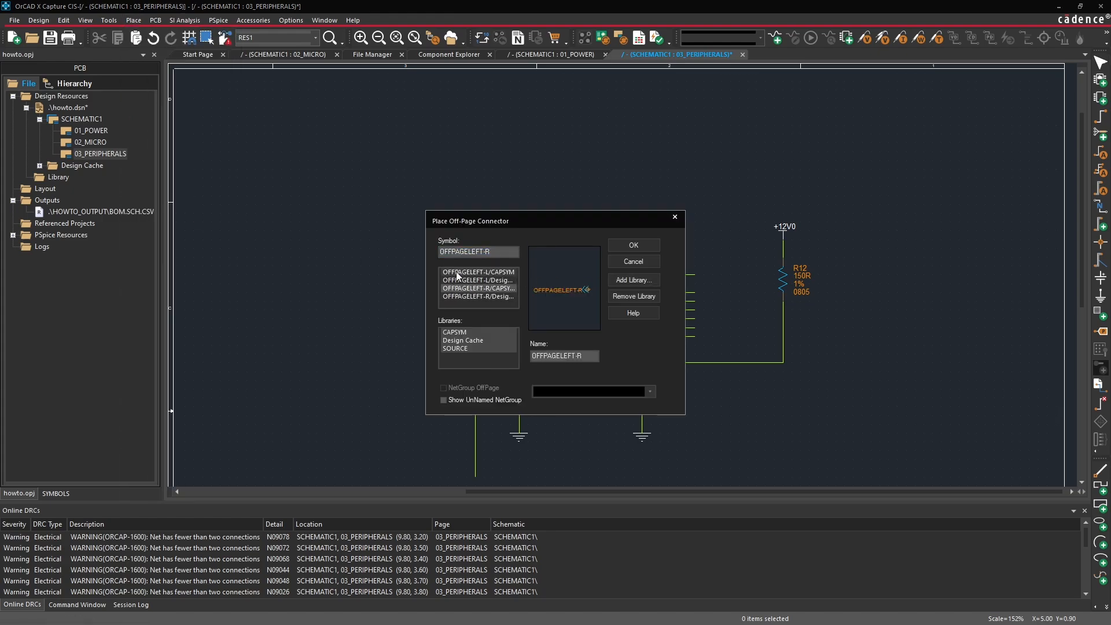
left_click(645, 243)
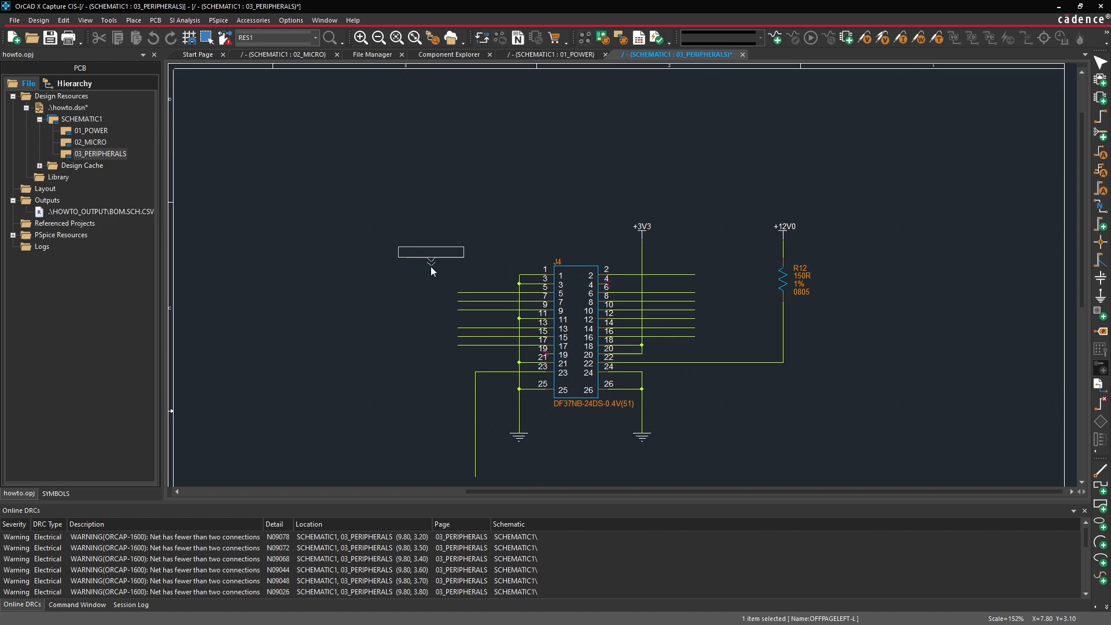
left_click(454, 294)
key("Escape")
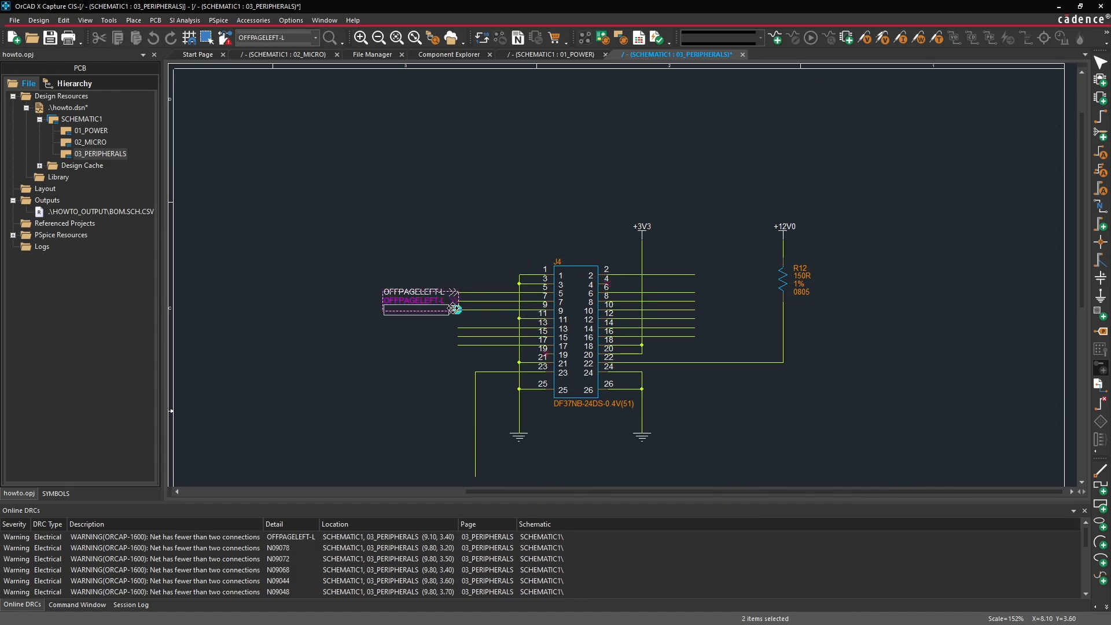
left_click(454, 309)
left_click(455, 326)
left_click(455, 336)
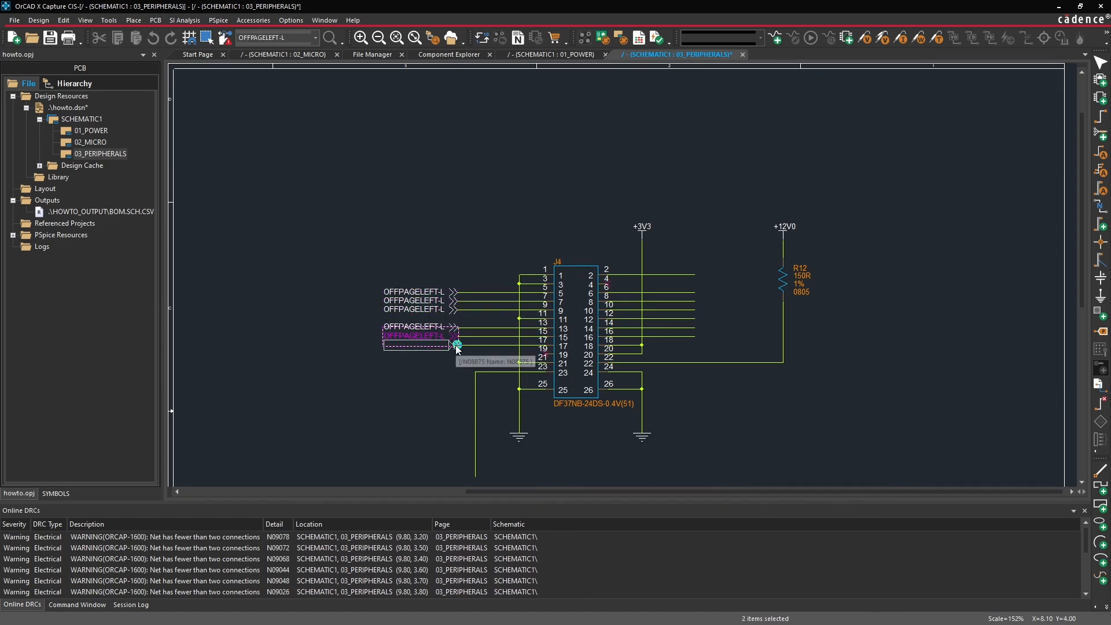
left_click(455, 344)
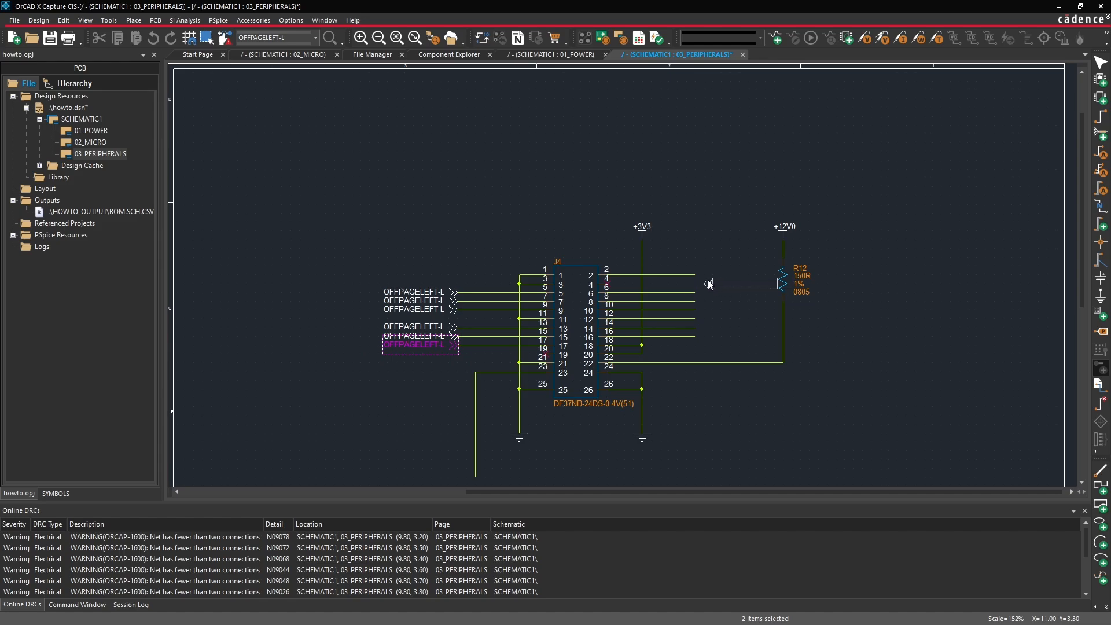
- Place outward-facing OFFPAGELEFT-L connectors on the open right wire ends of J4 pins 2, 6, 8, 10, 12, 14 and 16
left_click(700, 275)
left_click(700, 293)
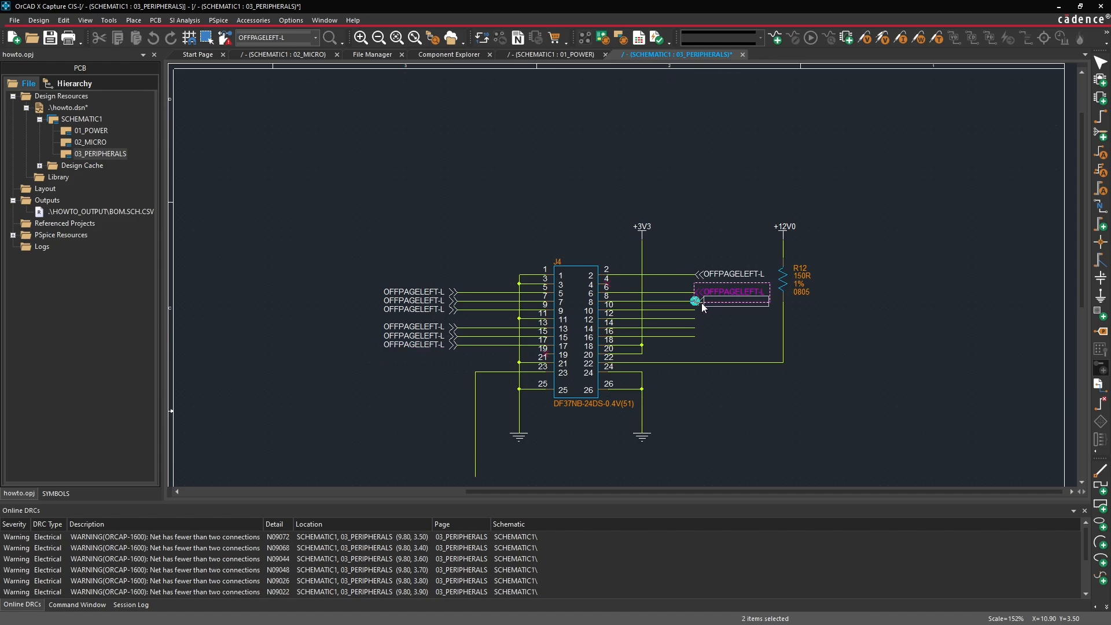
left_click(702, 302)
left_click(703, 311)
left_click(702, 319)
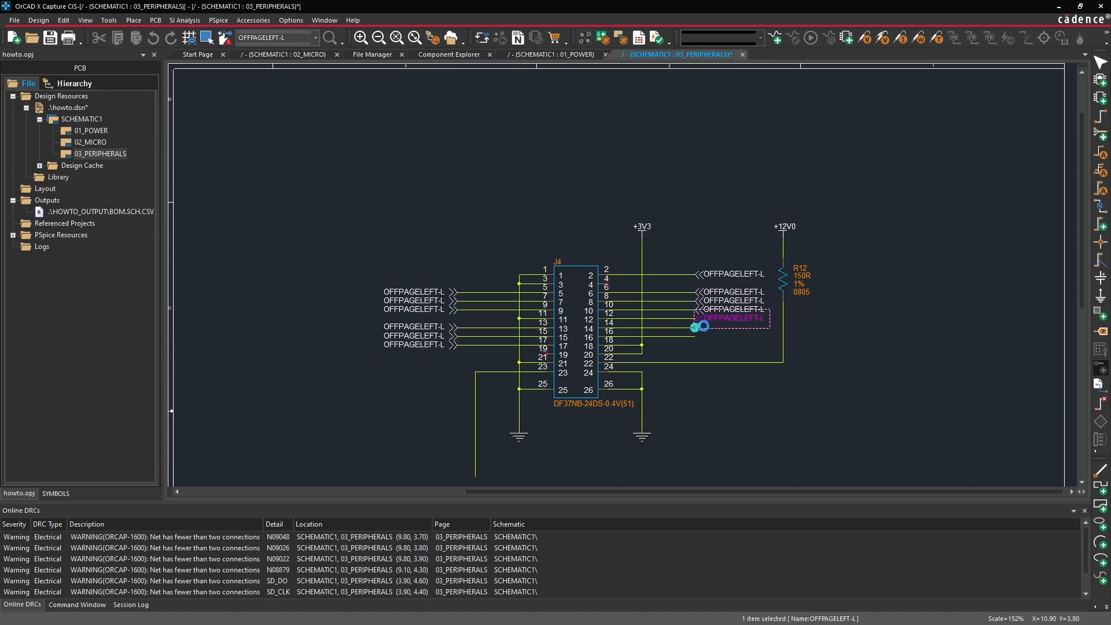
left_click(702, 327)
left_click(703, 336)
key("Escape")
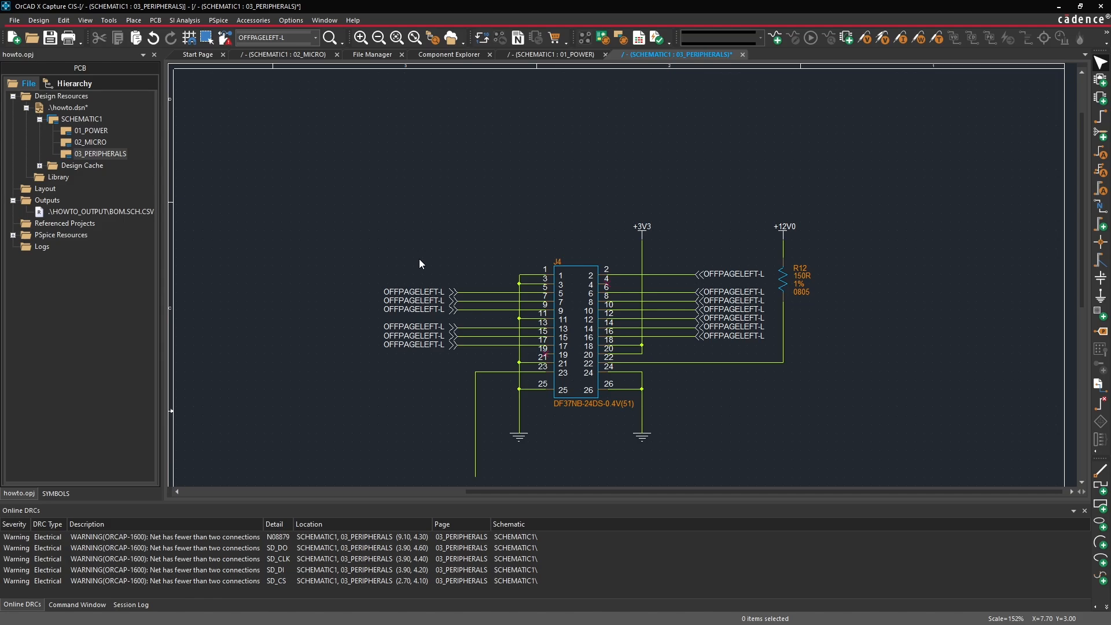
left_click_drag(461, 287, 423, 370)
right_click(423, 296)
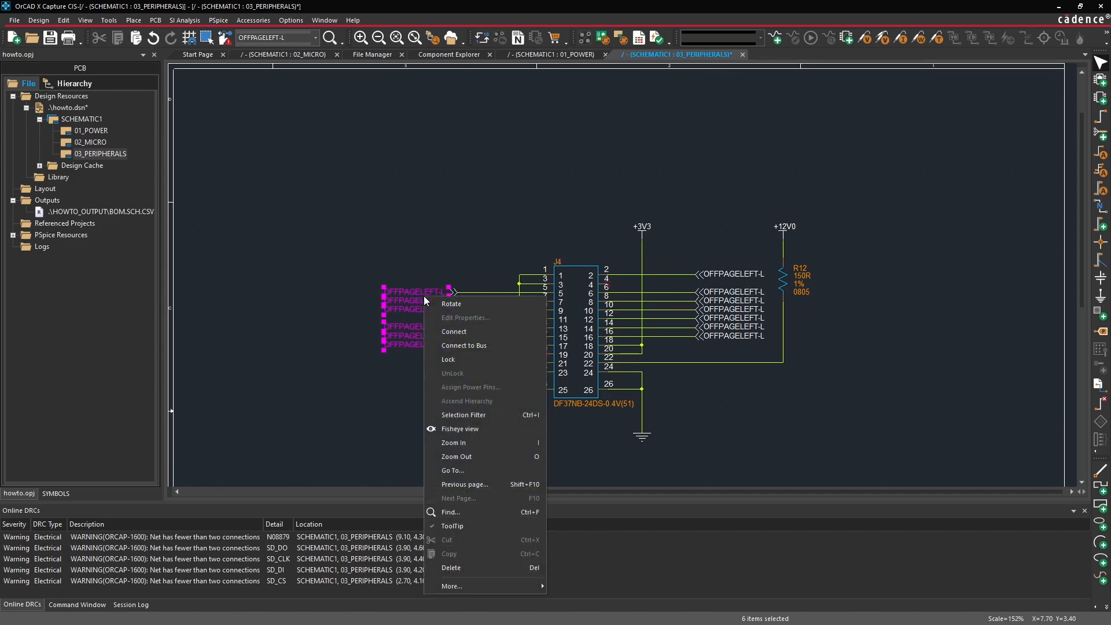
key("Escape")
left_click_drag(457, 267, 431, 352)
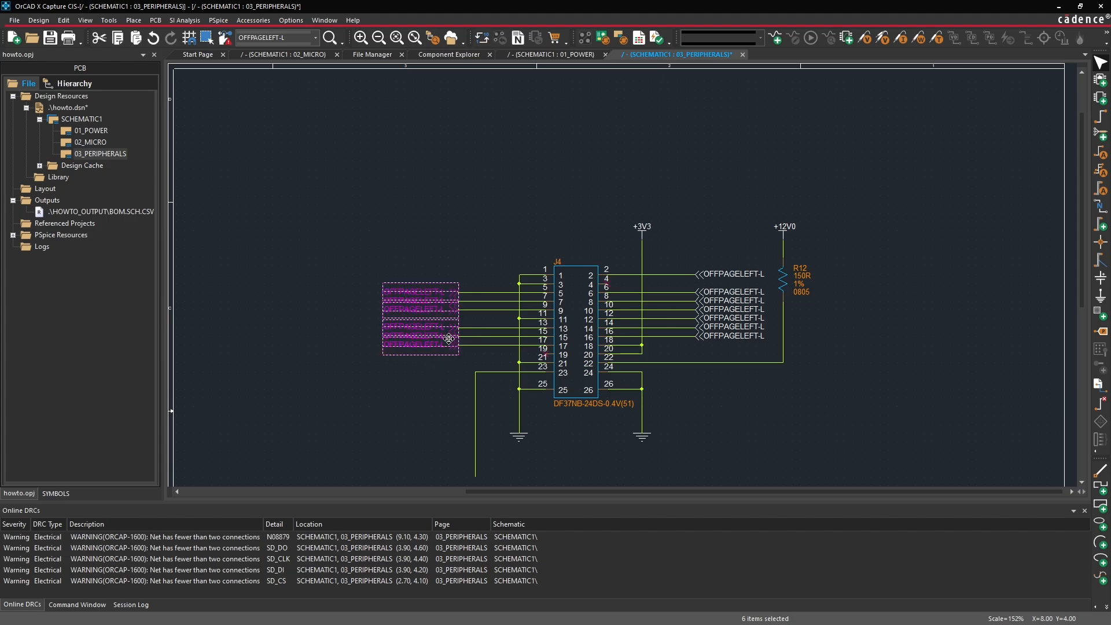
right_click(454, 341)
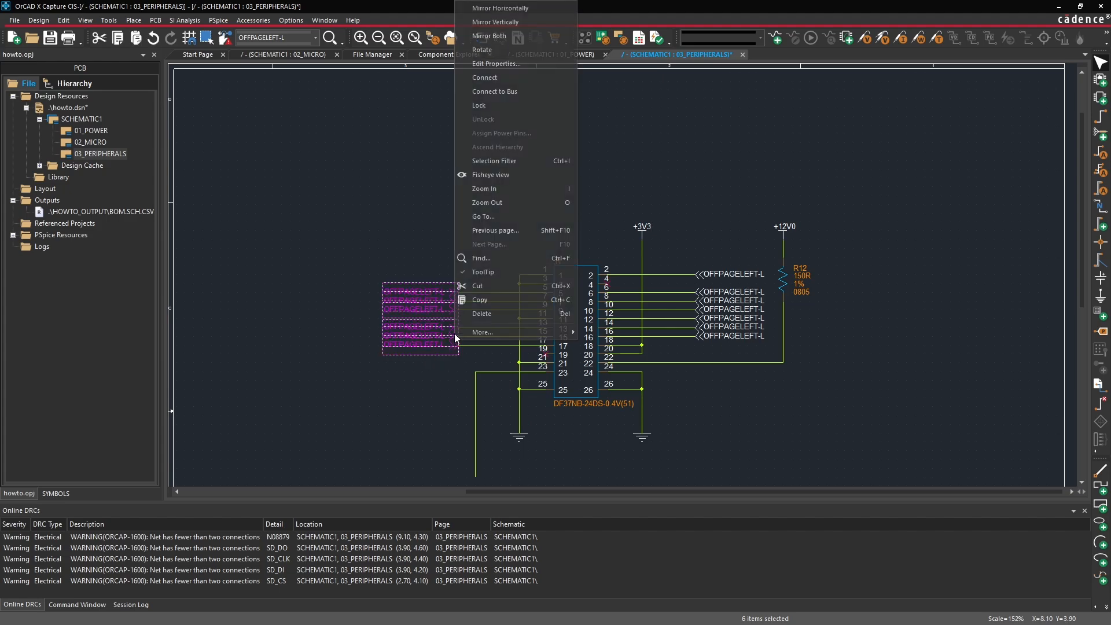
left_click(490, 66)
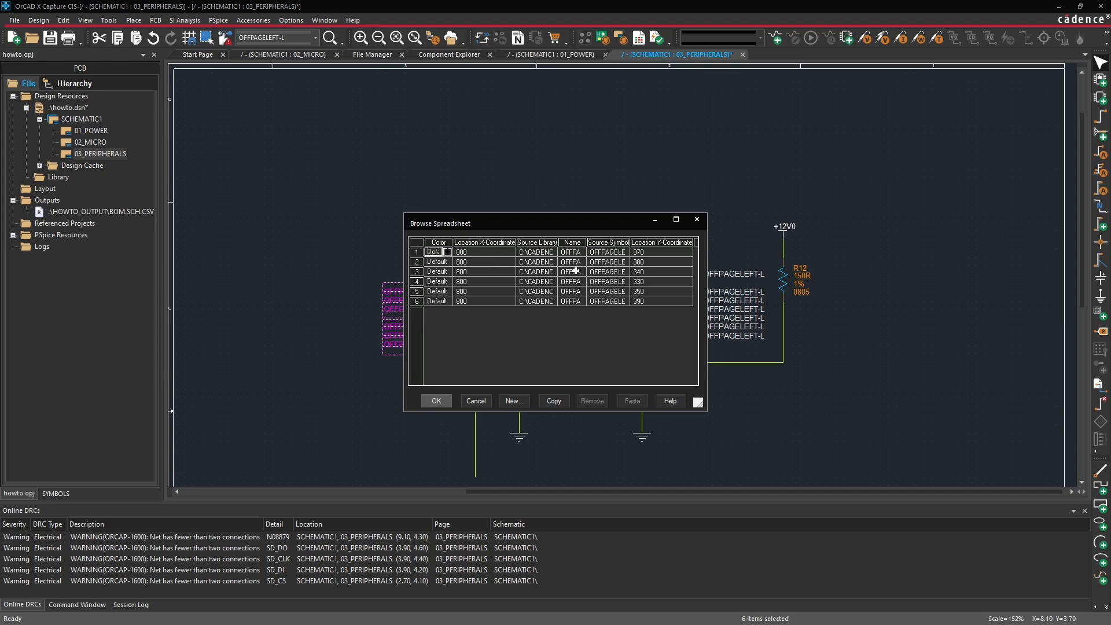
left_click(654, 241)
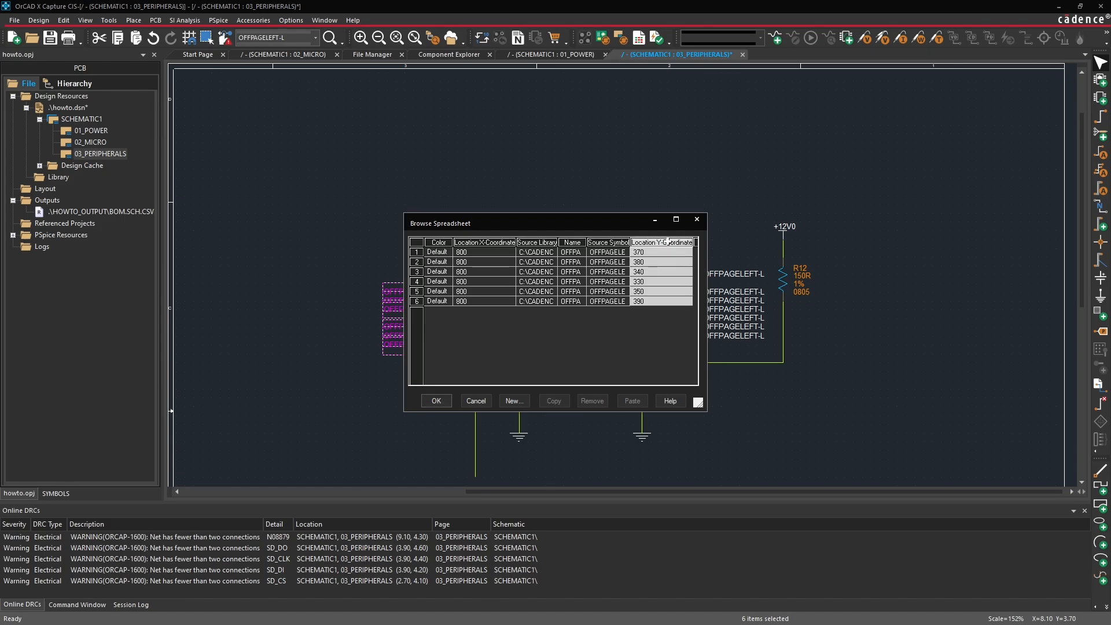
left_click(598, 272)
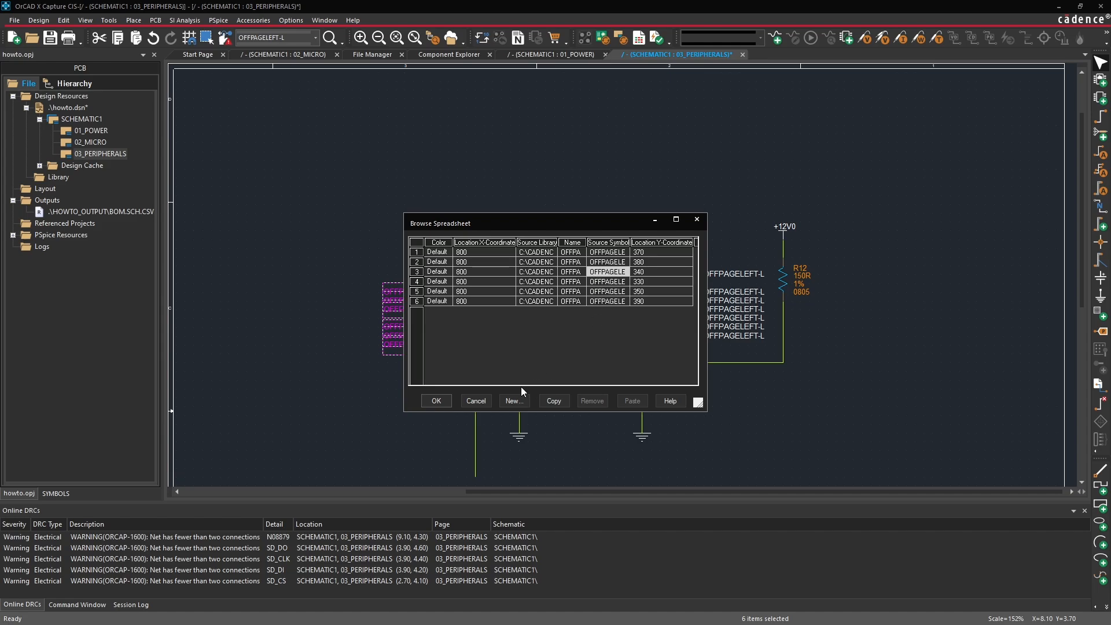
left_click(476, 401)
right_click(435, 303)
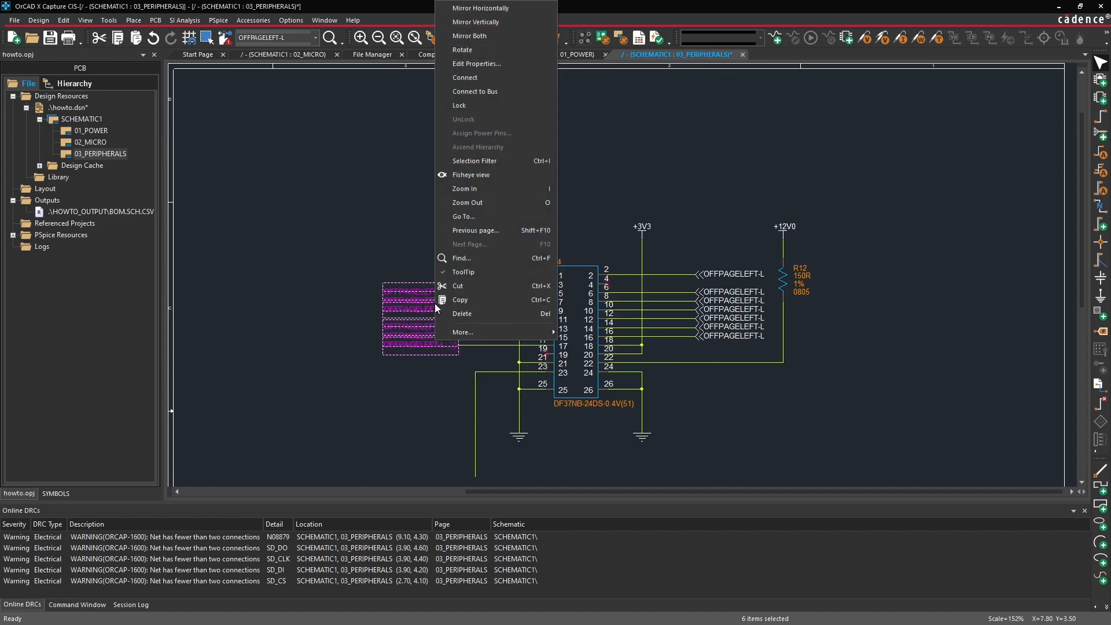
left_click(501, 64)
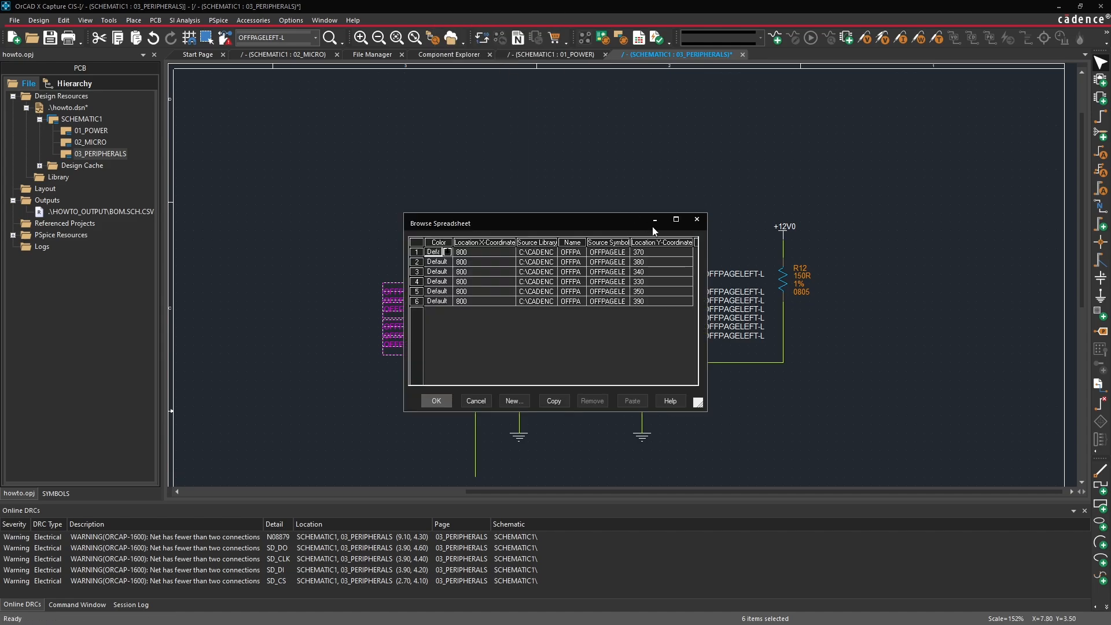
left_click(688, 221)
left_click(644, 210)
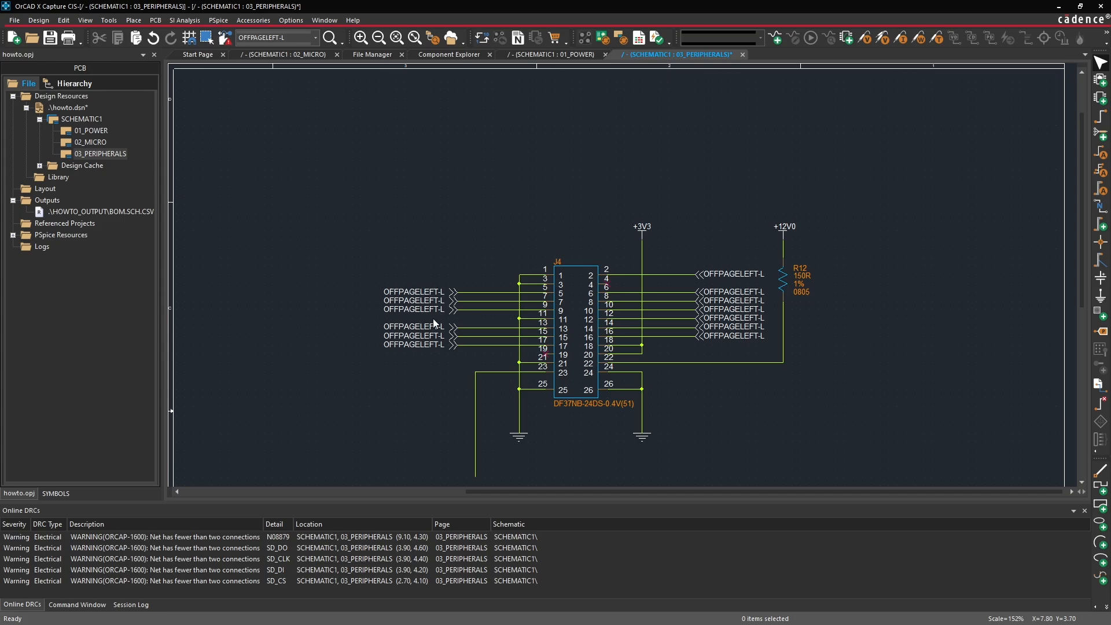
- Delete the wires at J4 pins 13 and 11, and move the pin 13 off-page connector up level with pin 11
scroll(515, 339, "up", 2, "ctrl")
scroll(625, 282, "down", 1, "ctrl")
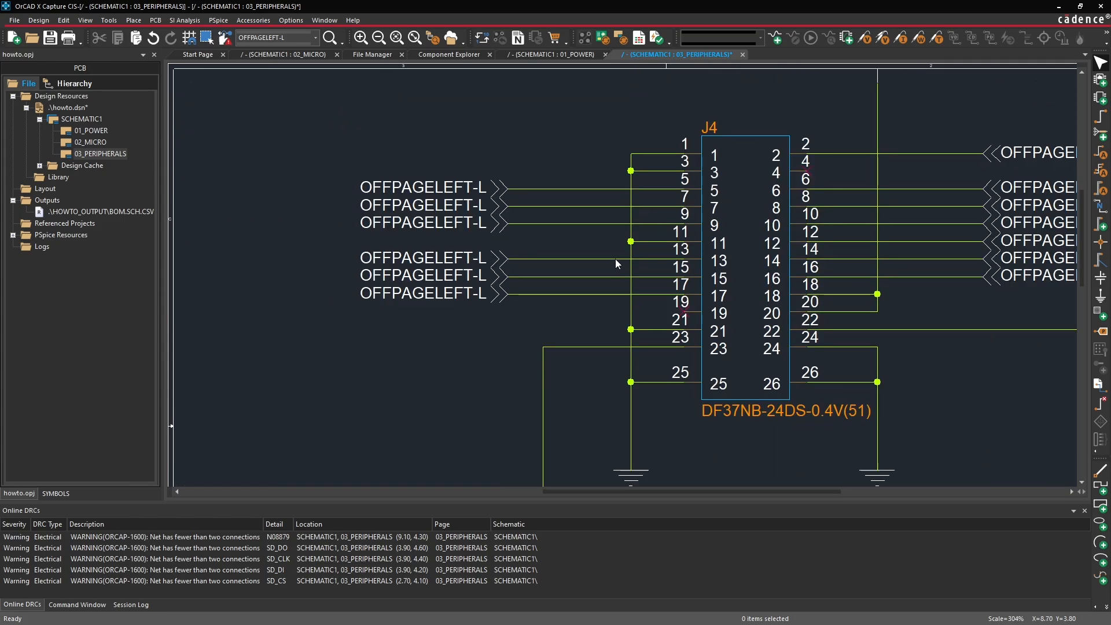
left_click(615, 258)
key("Delete")
left_click(657, 242)
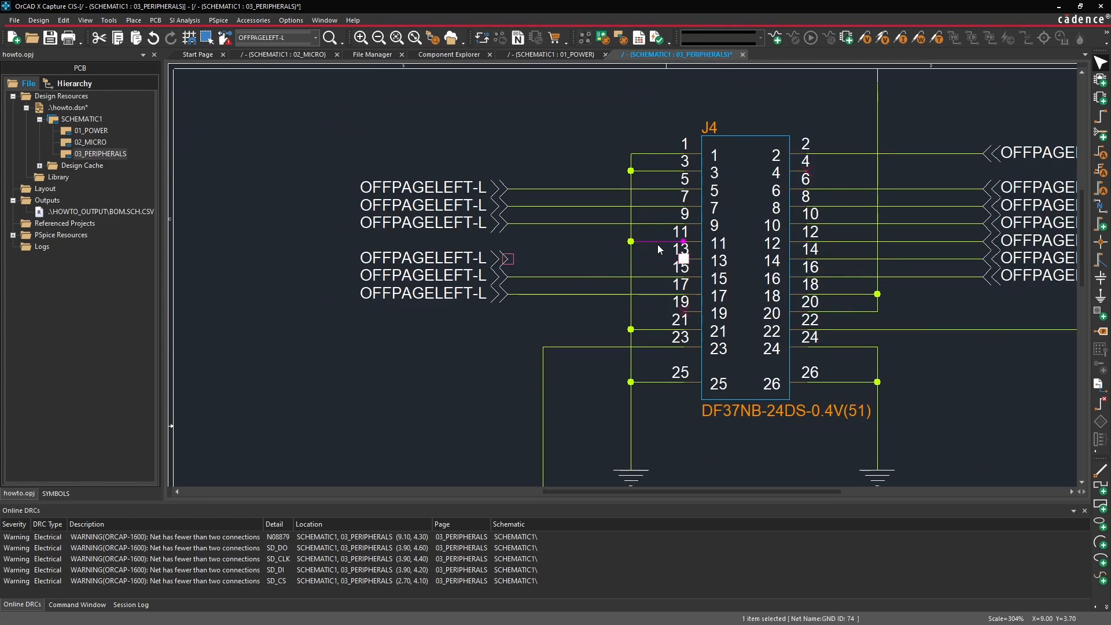
key("Delete")
left_click_drag(499, 258, 498, 239)
- Wire J4 pin 11 to the moved off-page connector and pin 13 to the vertical ground wire
key("w")
left_click(682, 240)
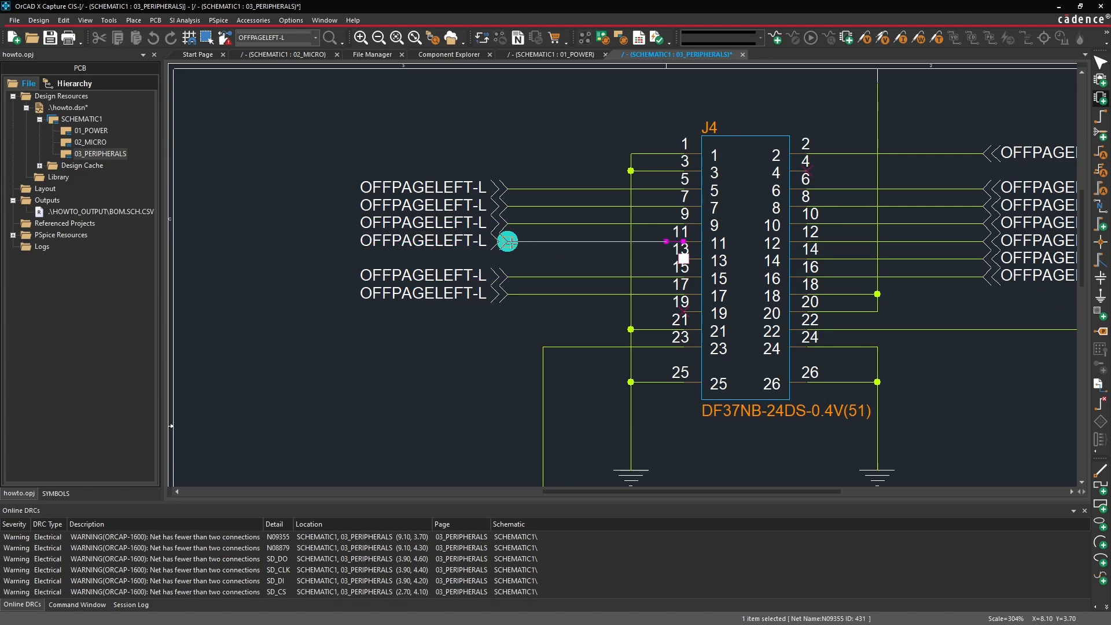
left_click(508, 240)
left_click(683, 258)
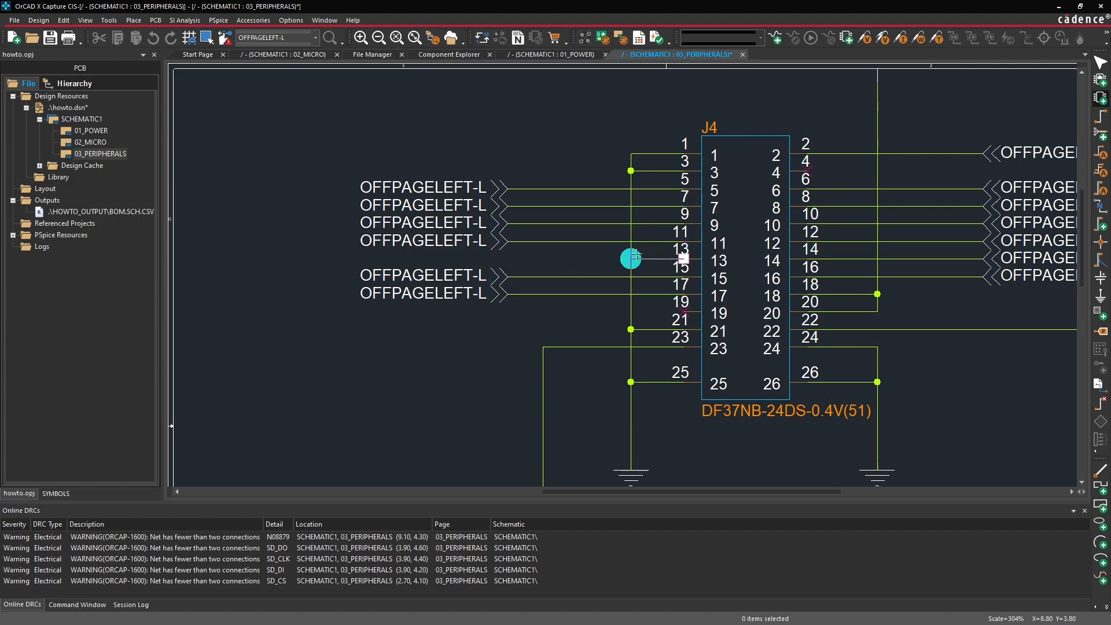
left_click(630, 258)
key("Escape")
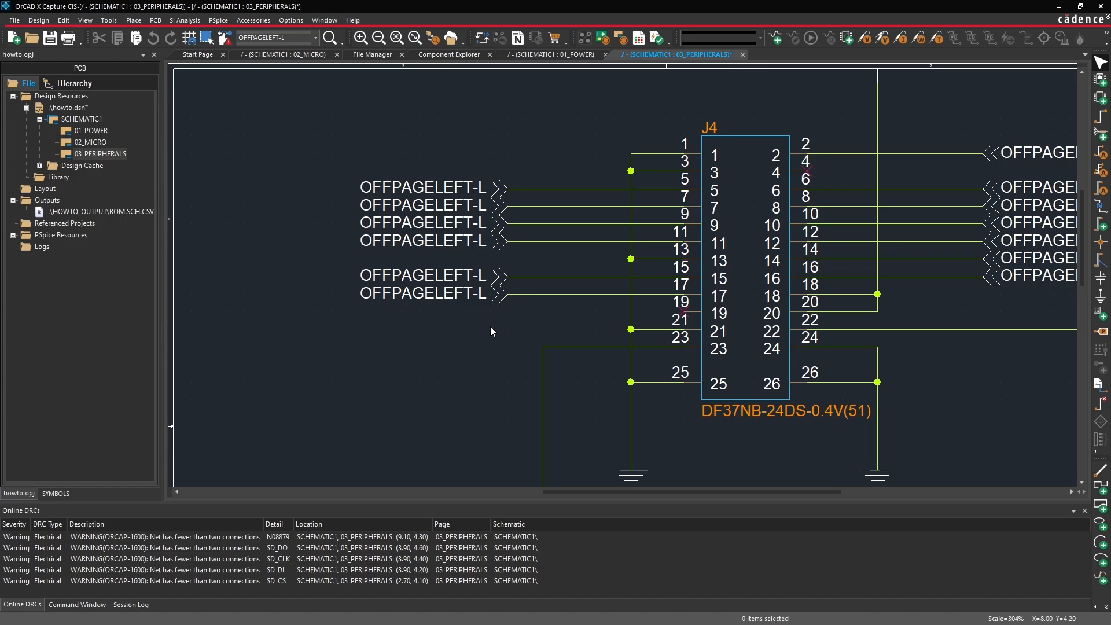
- Name the off-page connectors on J4 pins 5 and 7 DB7 and DB5
double_click(457, 190)
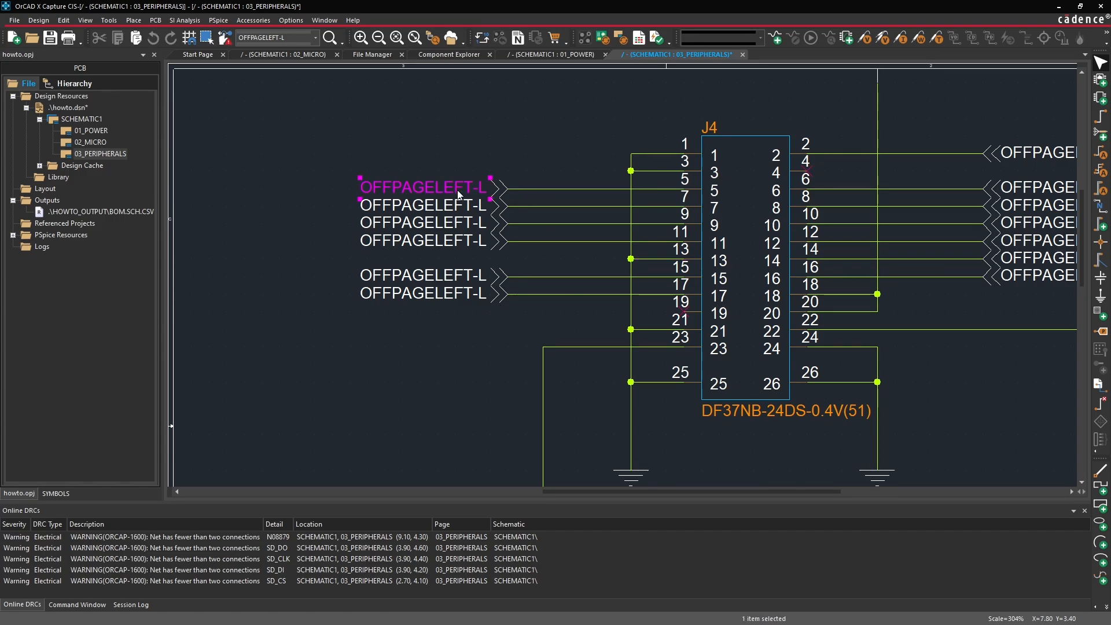
type("B")
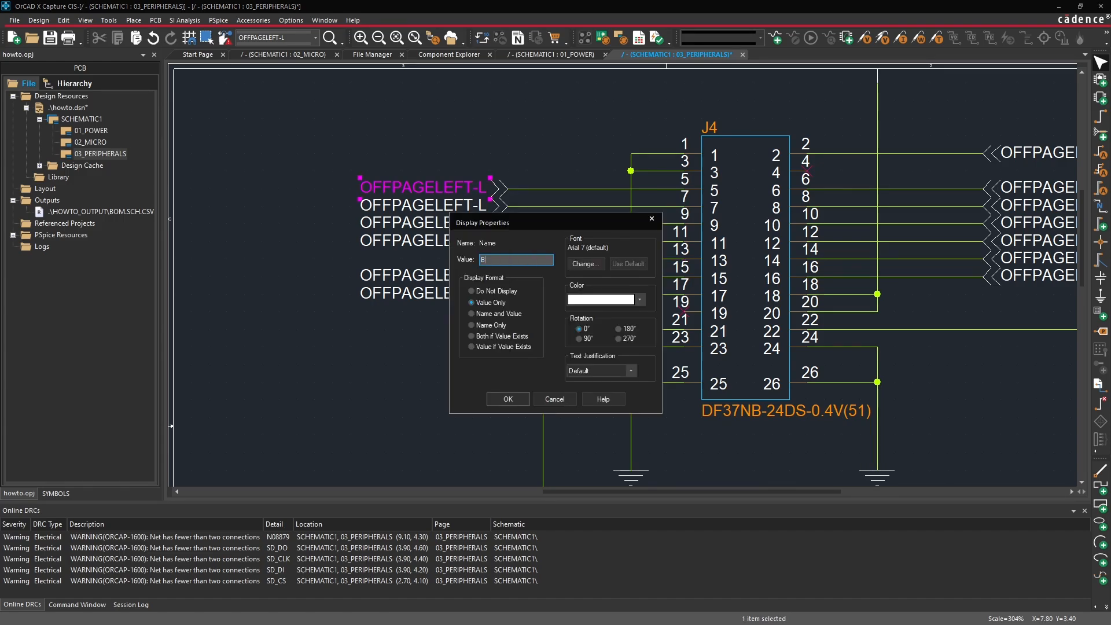
key("BackSpace")
type("DB7")
key("Return")
double_click(452, 206)
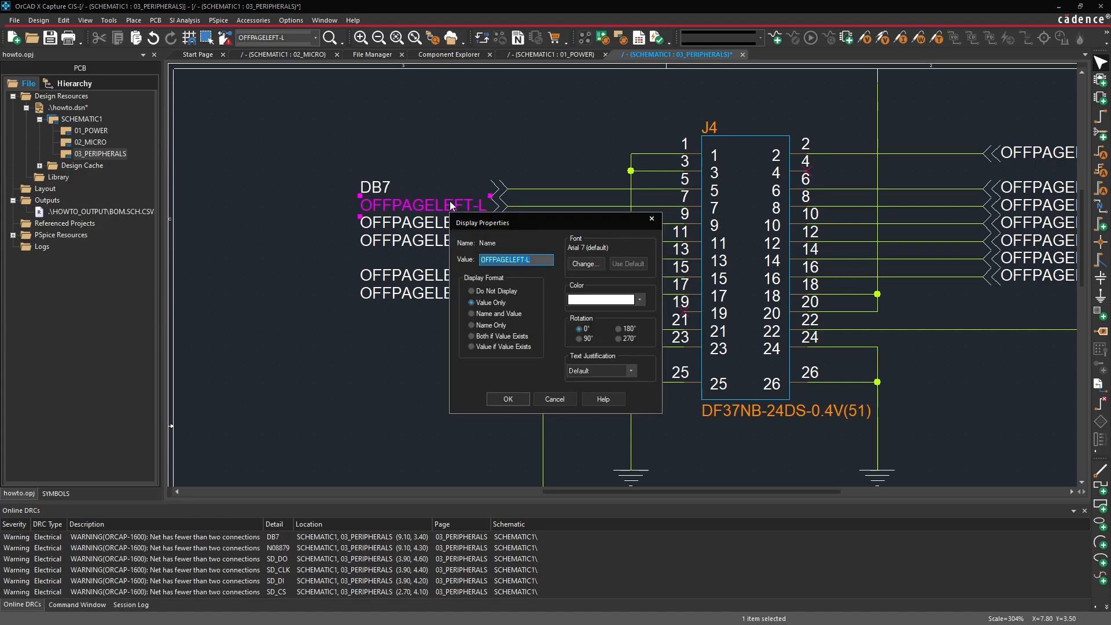
type("DB5")
key("Return")
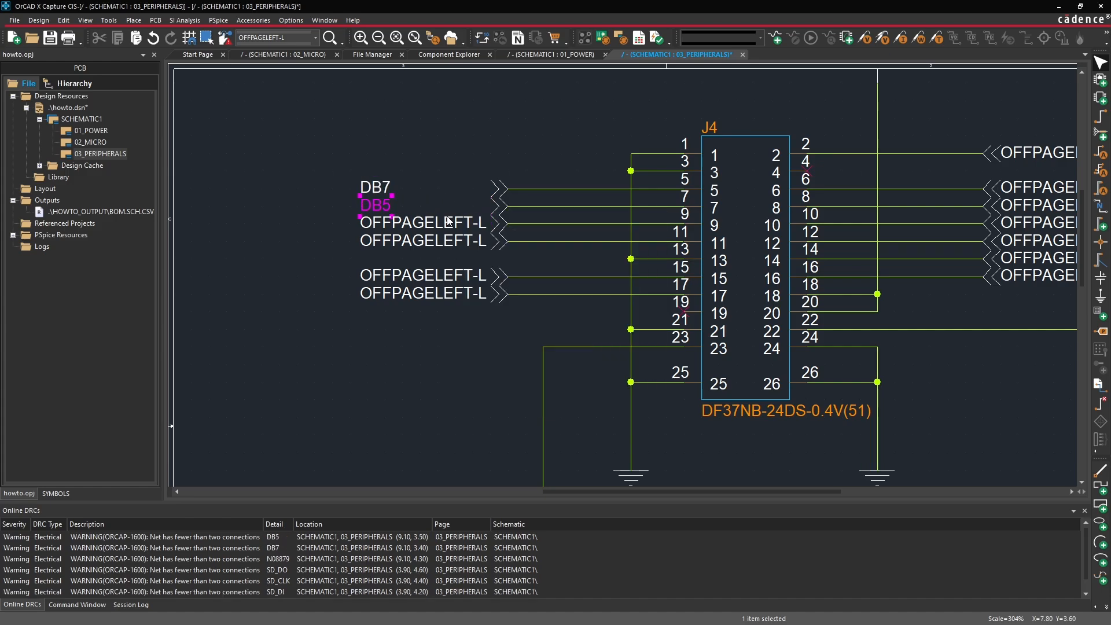
- Name the off-page connectors on J4 pins 9 and 11 DB3 and DB1
double_click(451, 223)
type("DB3")
key("Return")
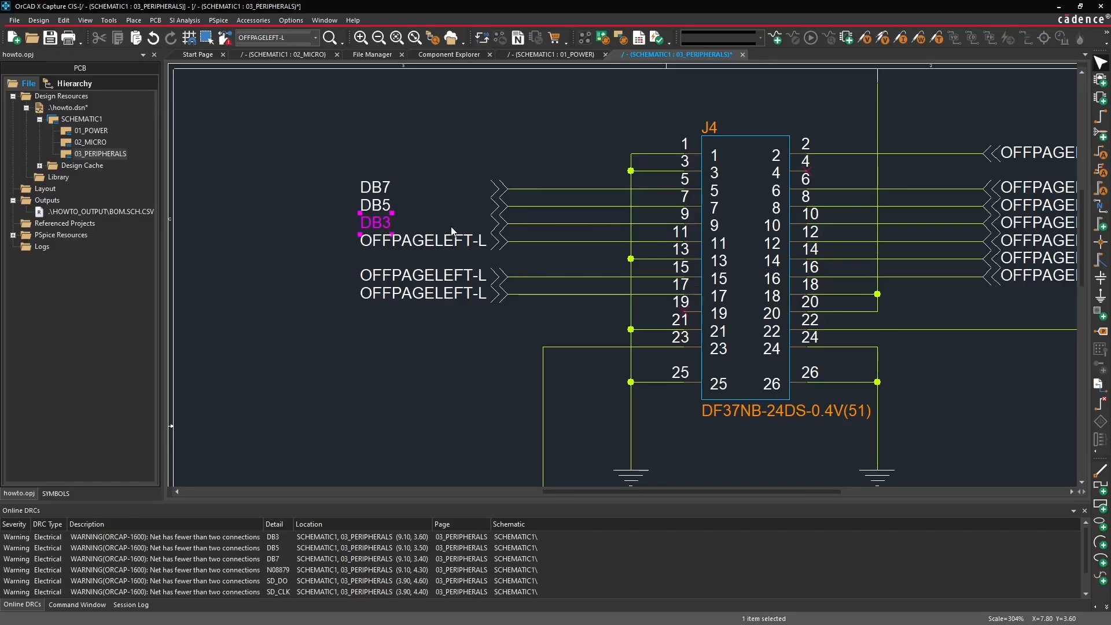
double_click(451, 240)
type("DB1")
key("Return")
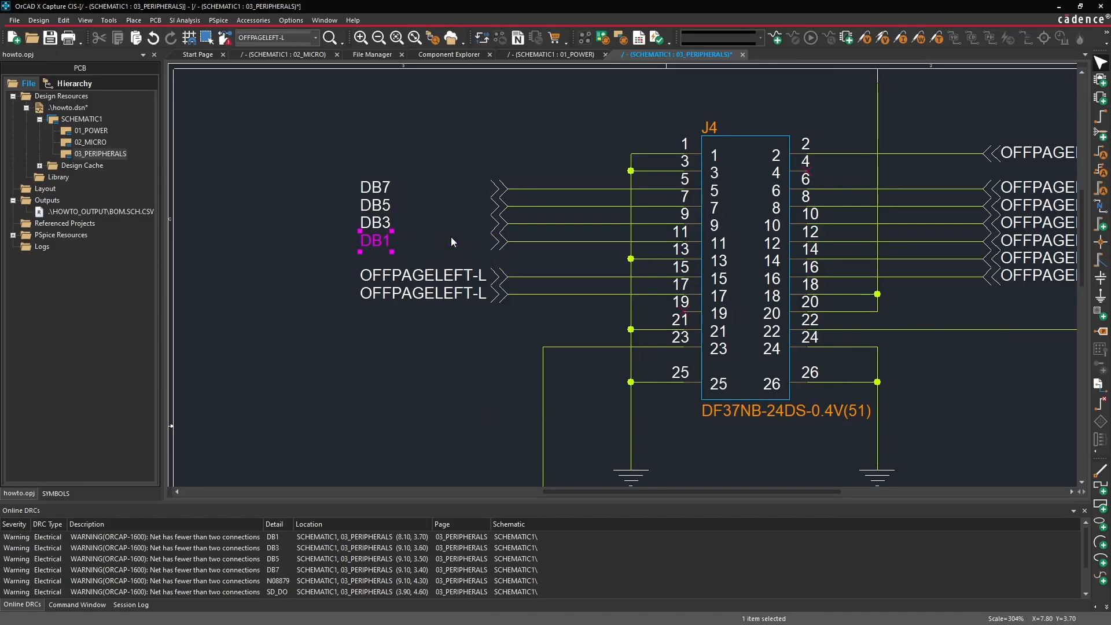
- Name the connectors on J4 pins 15 and 17 WR* and CS*, and move all six left-side names close to their connector symbols
double_click(435, 272)
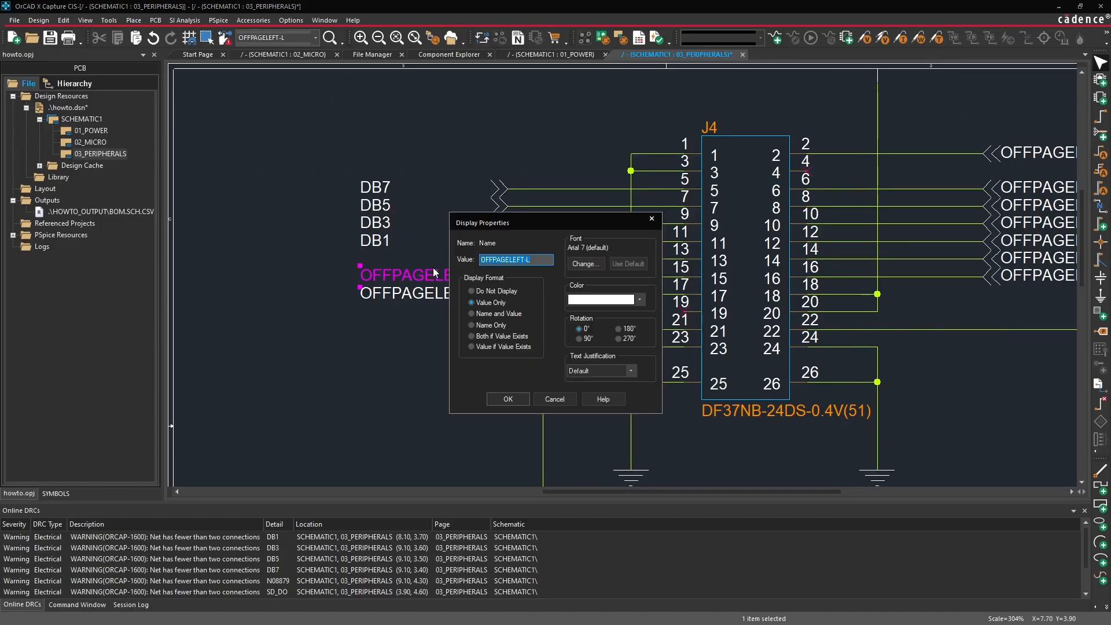
type("WR*")
key("Return")
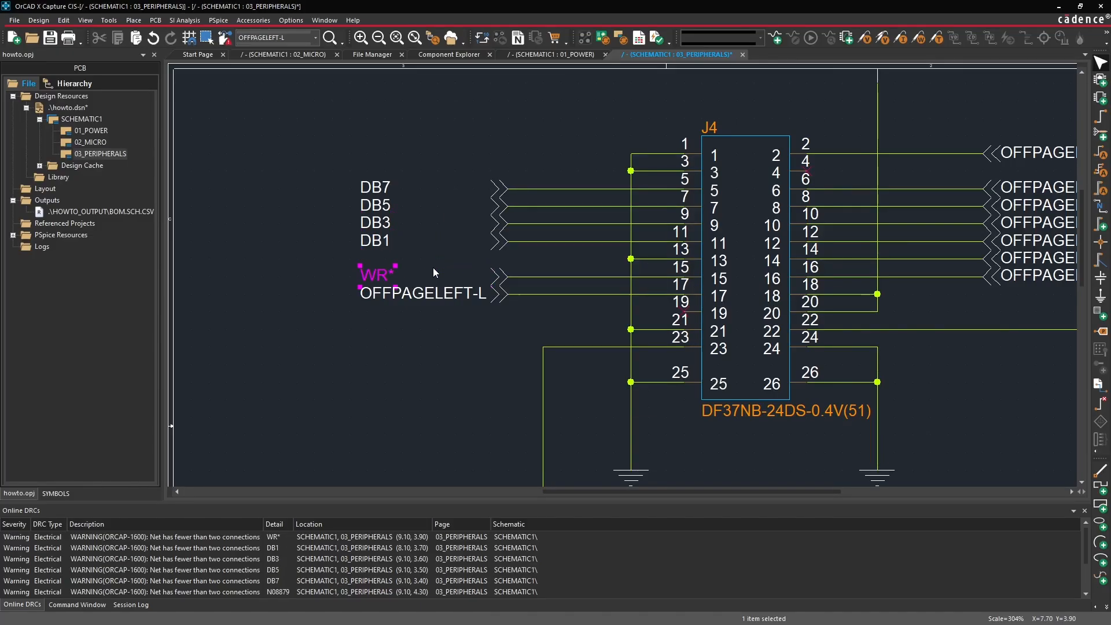
double_click(448, 297)
type("CS")
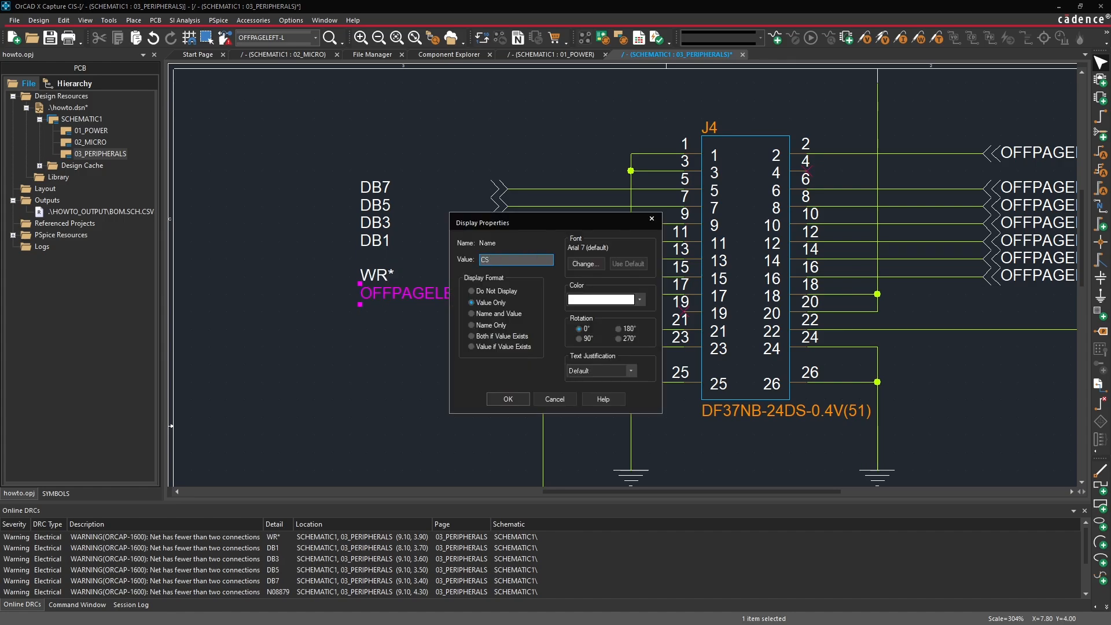
type("*")
key("Return")
left_click_drag(403, 330, 465, 185)
left_click(544, 297)
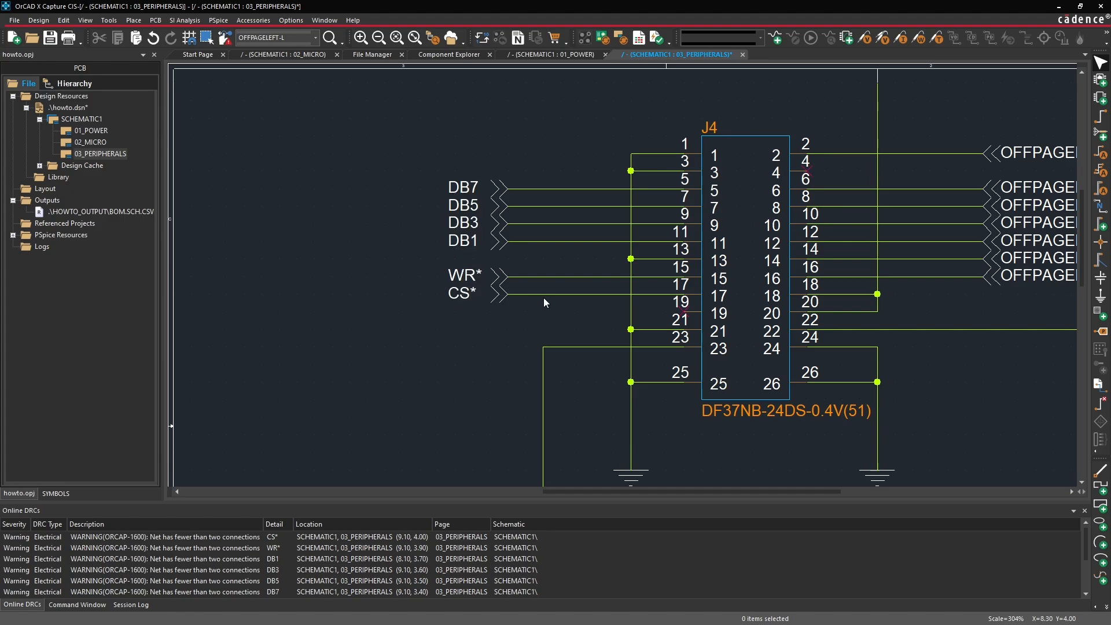
- Name the off-page connectors on J4 pins 16 and 14 RS and RD*
scroll(543, 298, "down", 1, "ctrl")
scroll(835, 242, "up", 1, "ctrl")
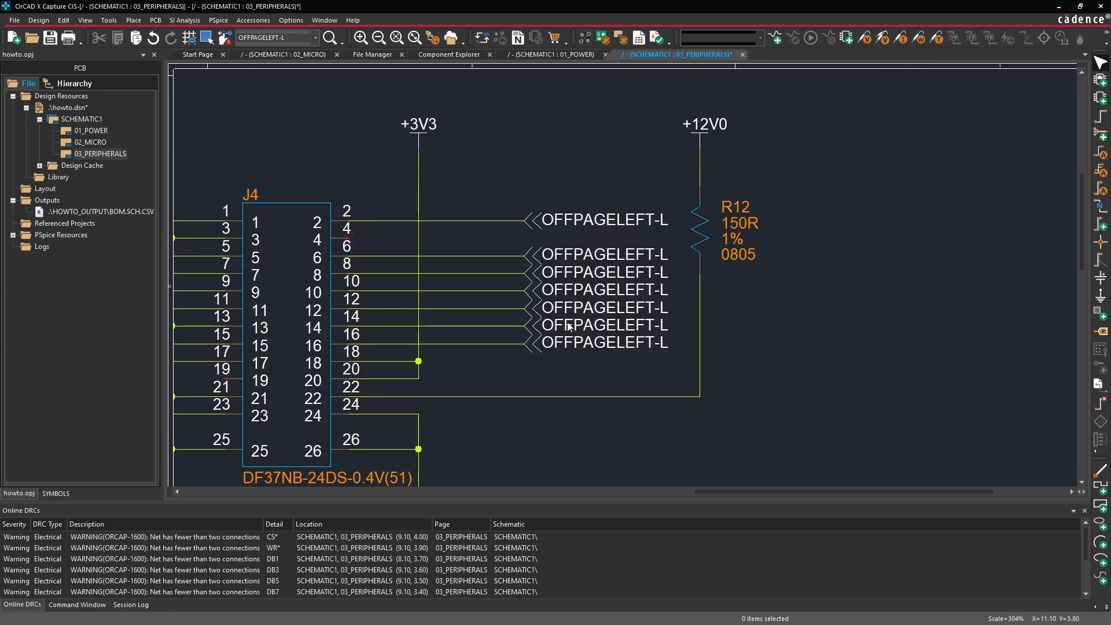
double_click(571, 342)
type("RS")
key("Return")
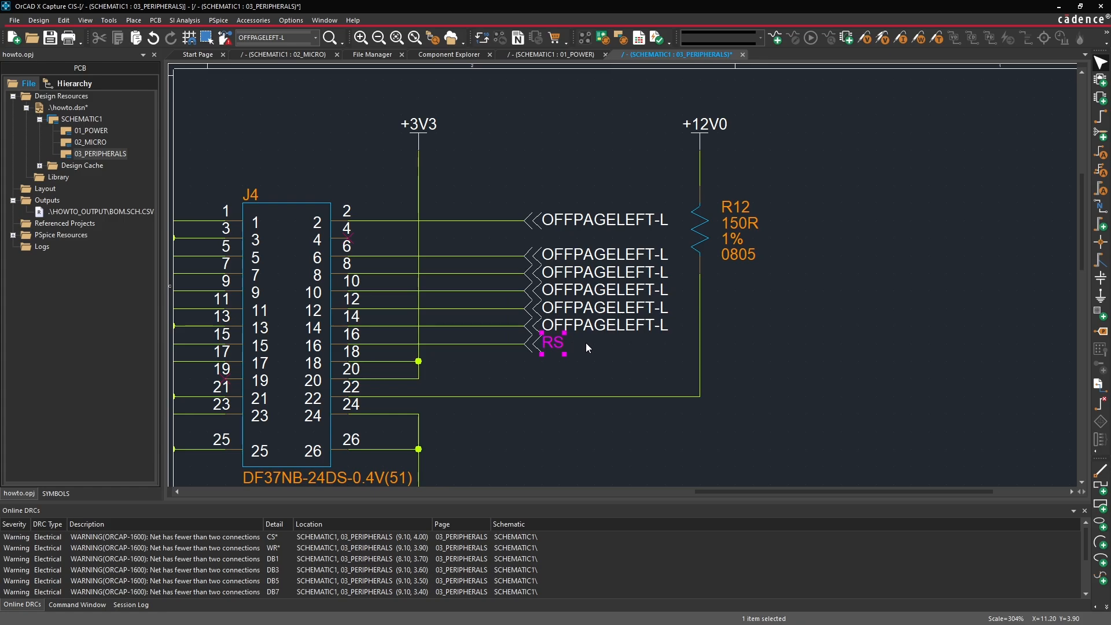
double_click(595, 328)
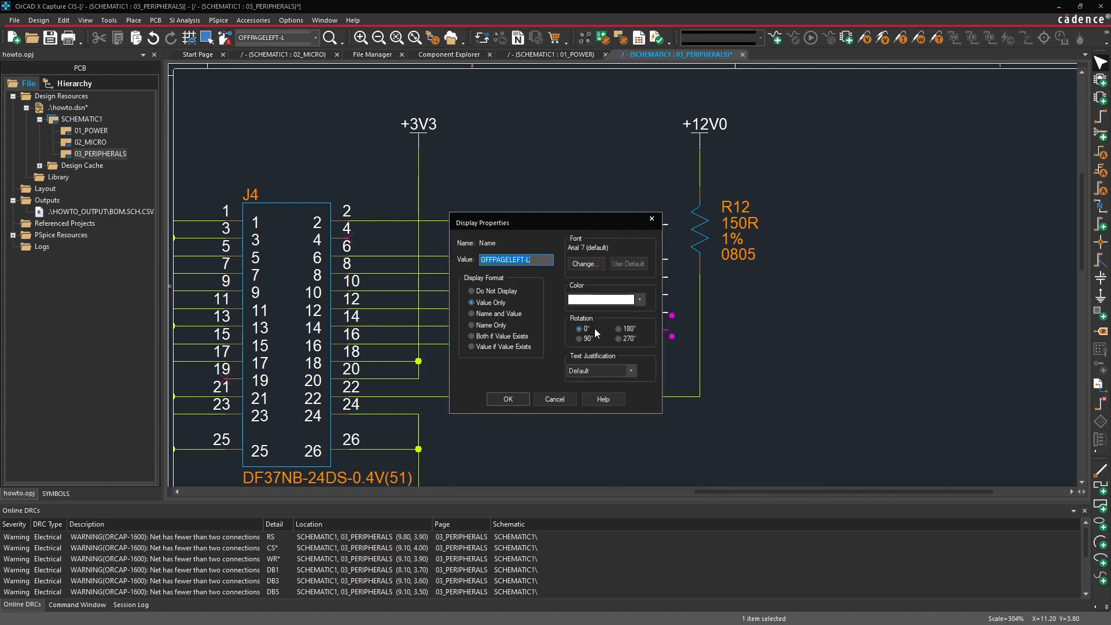
type("RD*")
key("Return")
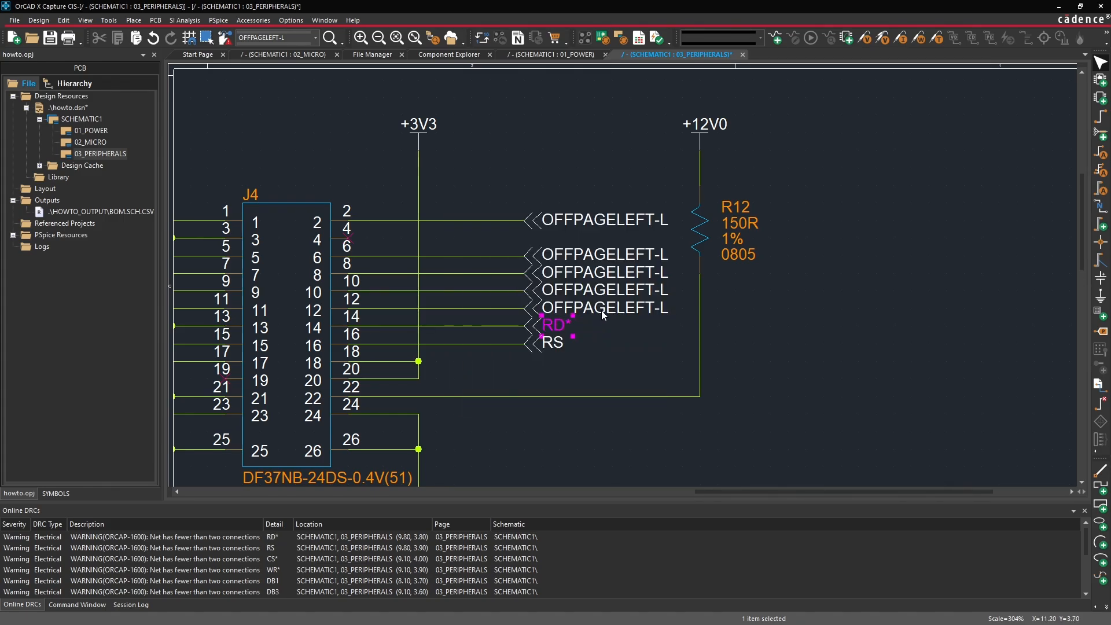
- Name the off-page connectors on J4 pins 12 and 10 DB0 and DB2
double_click(602, 310)
type("DB0")
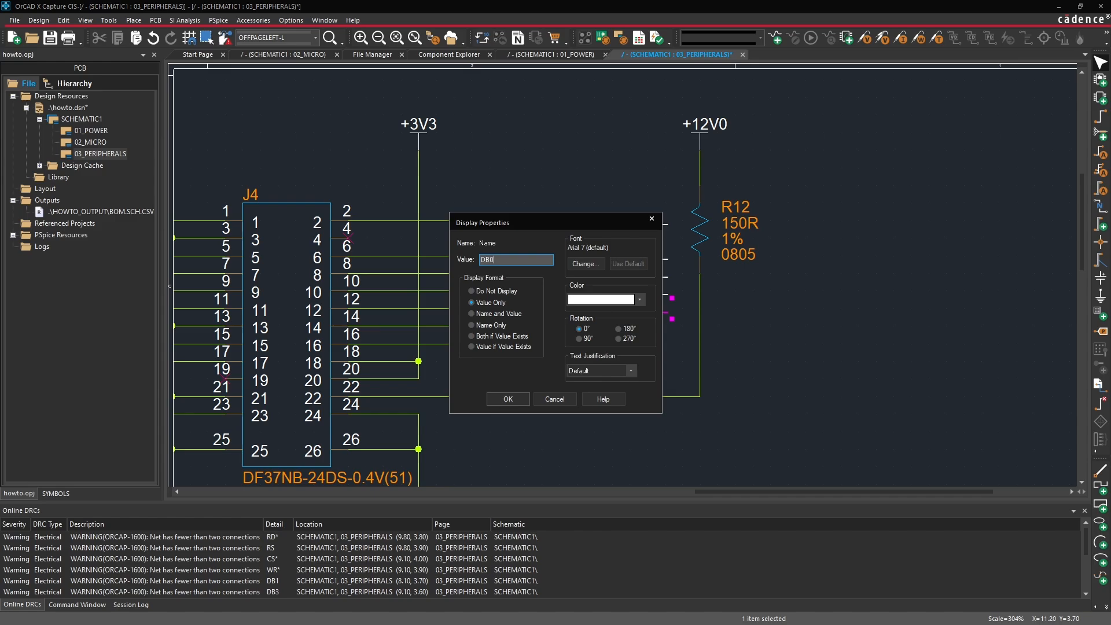
key("Return")
double_click(606, 290)
type("DB2")
key("Return")
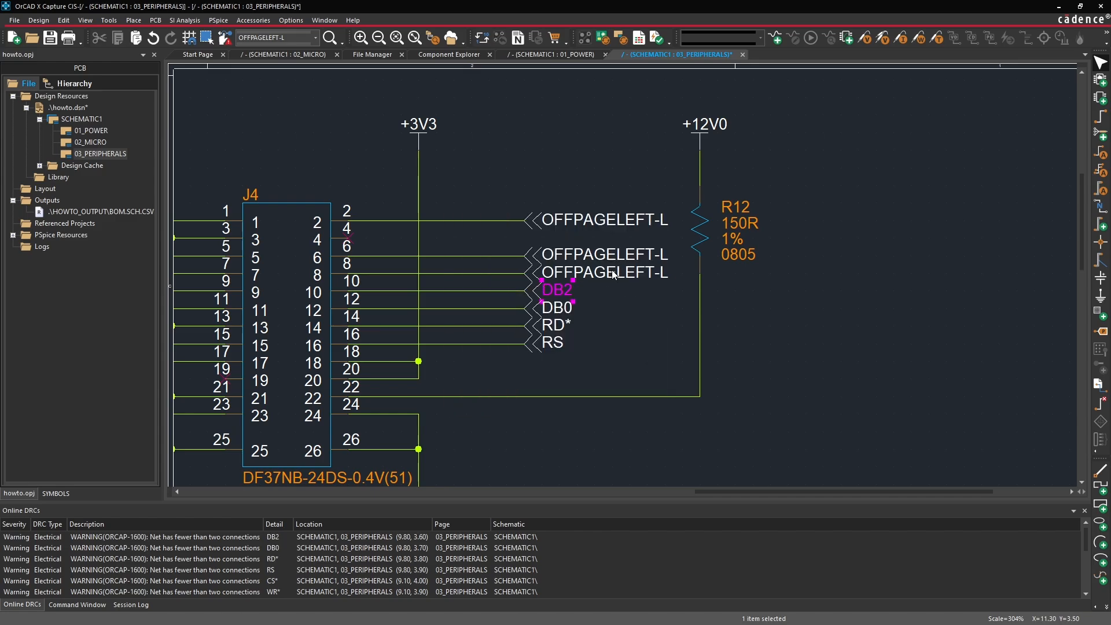
- Name the off-page connectors on J4 pins 8 and 6 DB4 and DB6
double_click(612, 272)
type("DB4")
key("Return")
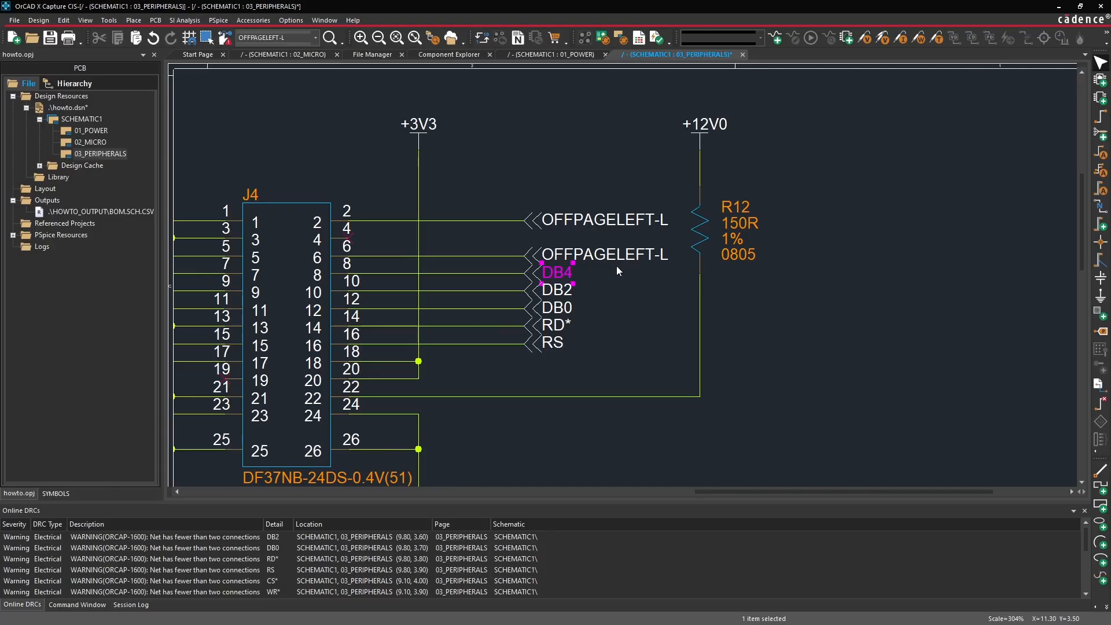
double_click(618, 254)
type("DB6")
key("Return")
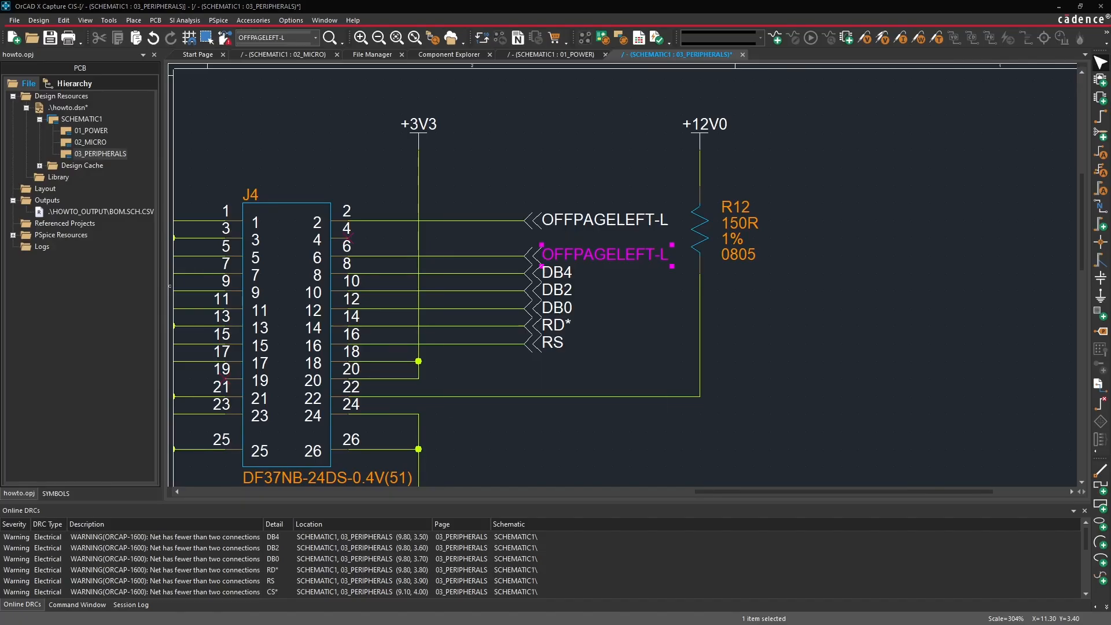
- Name the off-page connector on J4 pin 2 LCD_RST
double_click(622, 220)
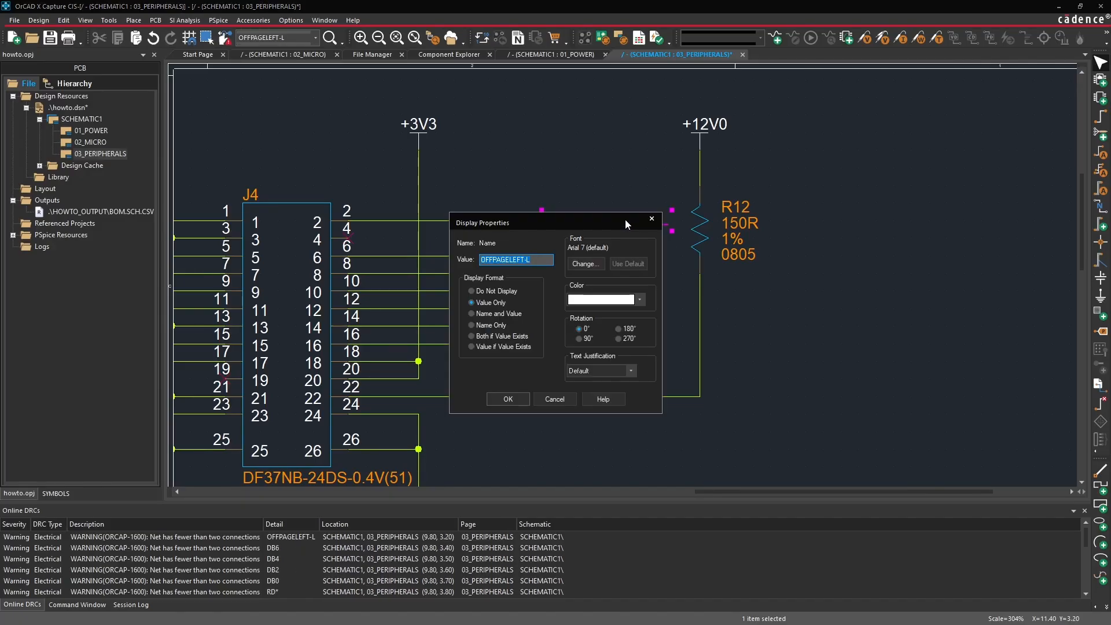
type("LCD_RST")
key("Return")
left_click(613, 161)
key("o")
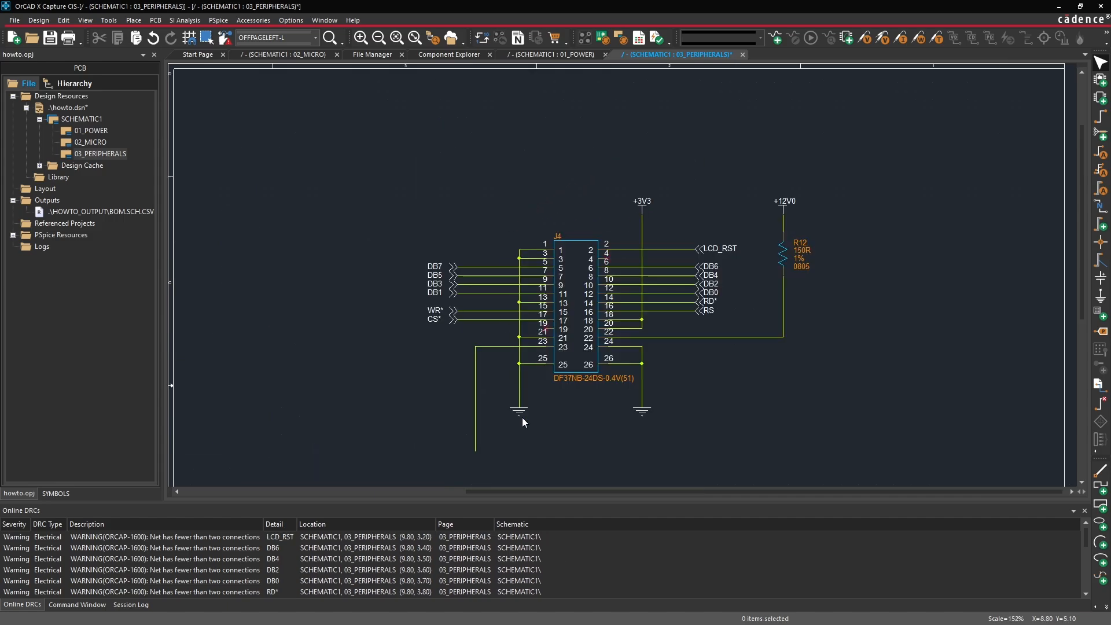
- Place transistor ATF-TRN-0001 with its drain at the lower end of the wire from J4 pin 23
scroll(503, 394, "down", 4)
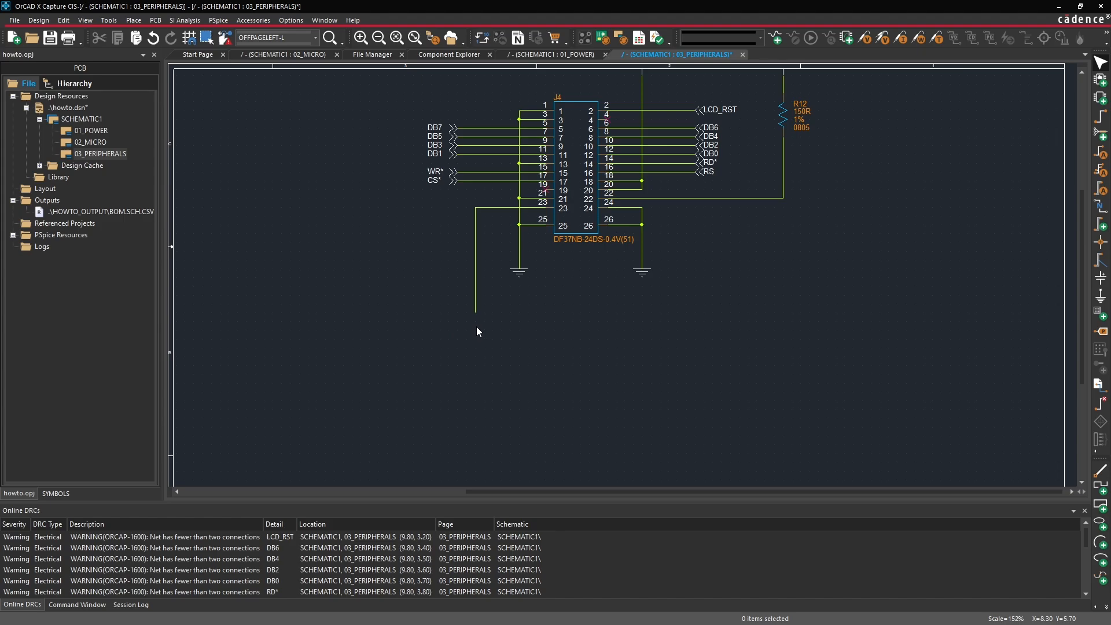
left_click(473, 56)
left_click(505, 278)
scroll(427, 297, "down", 1)
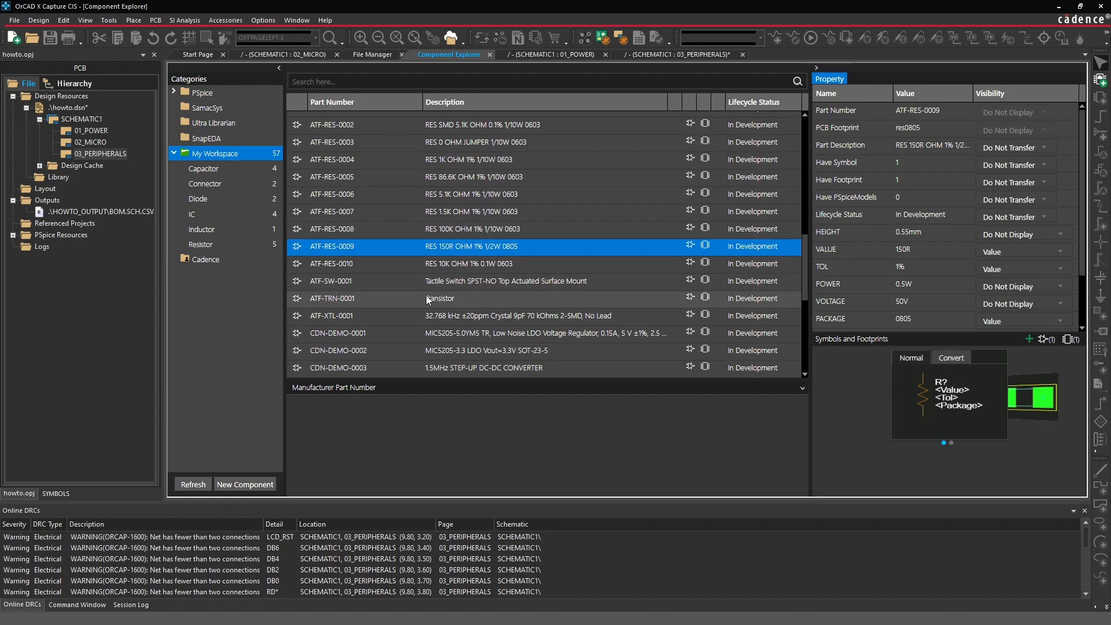
left_click(439, 300)
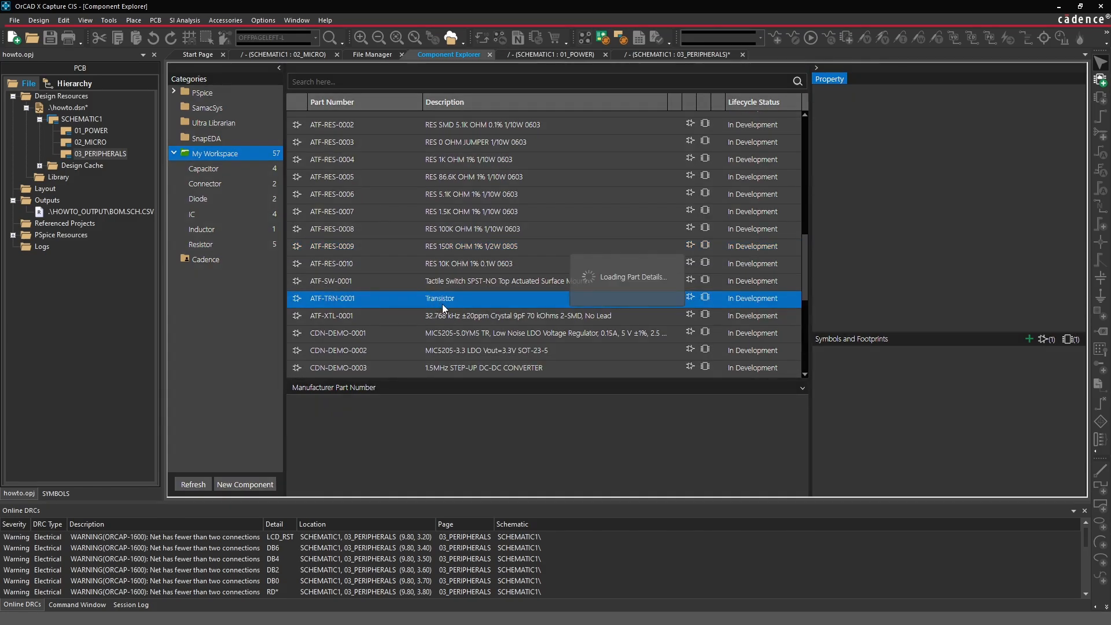
double_click(442, 304)
left_click(455, 338)
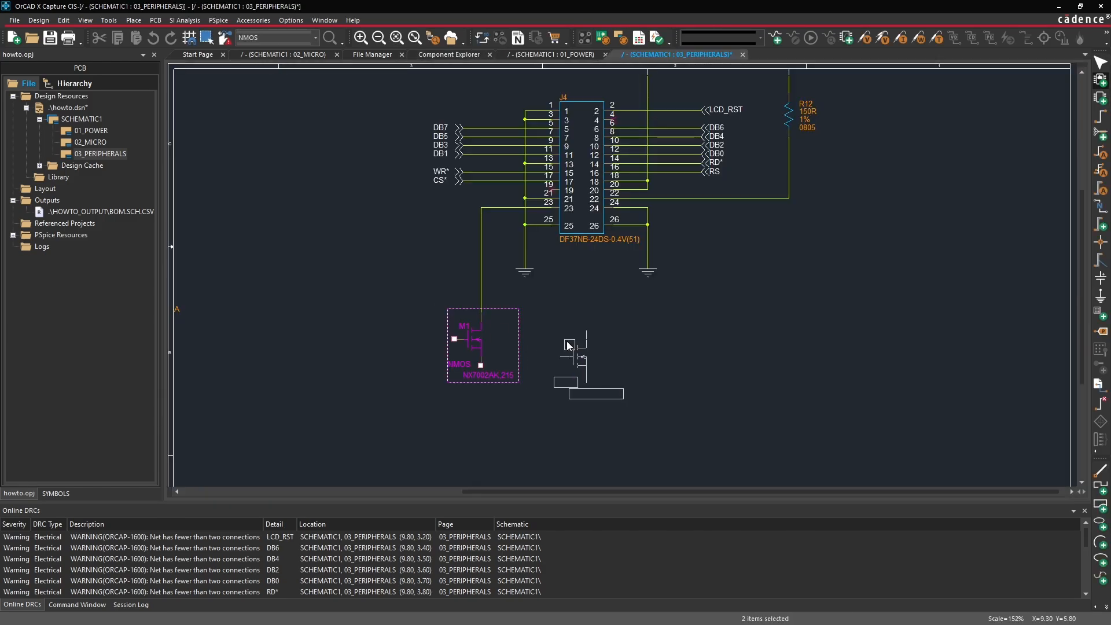
key("Escape")
left_click(584, 359)
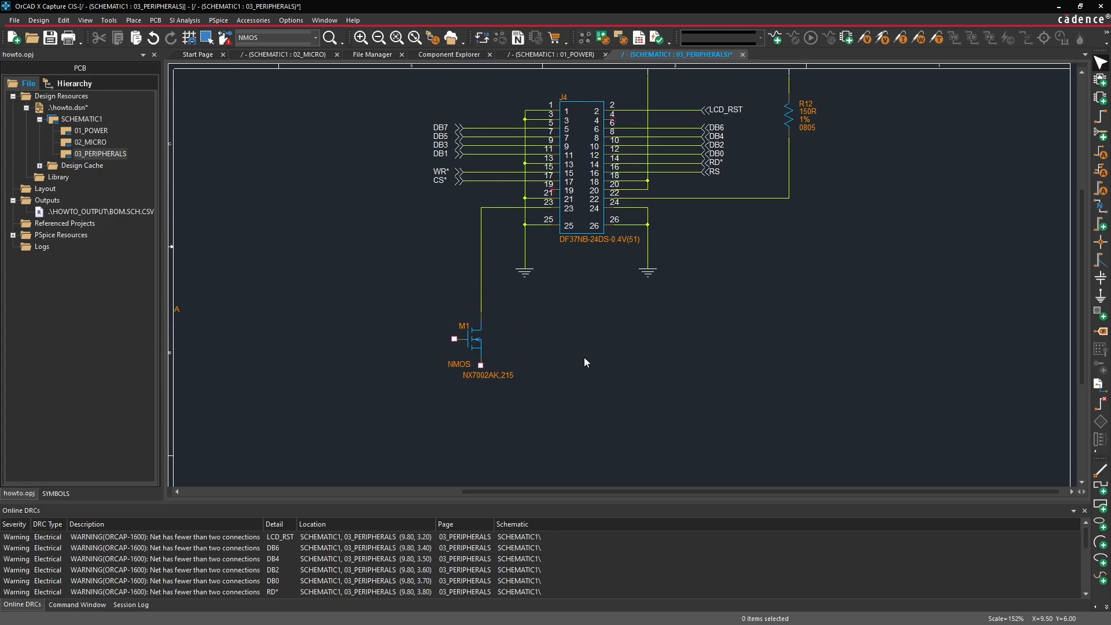
- Copy the 10k resistor R11 and place the duplicate below and to the left of transistor M1's gate
scroll(358, 321, "down", 1, "ctrl")
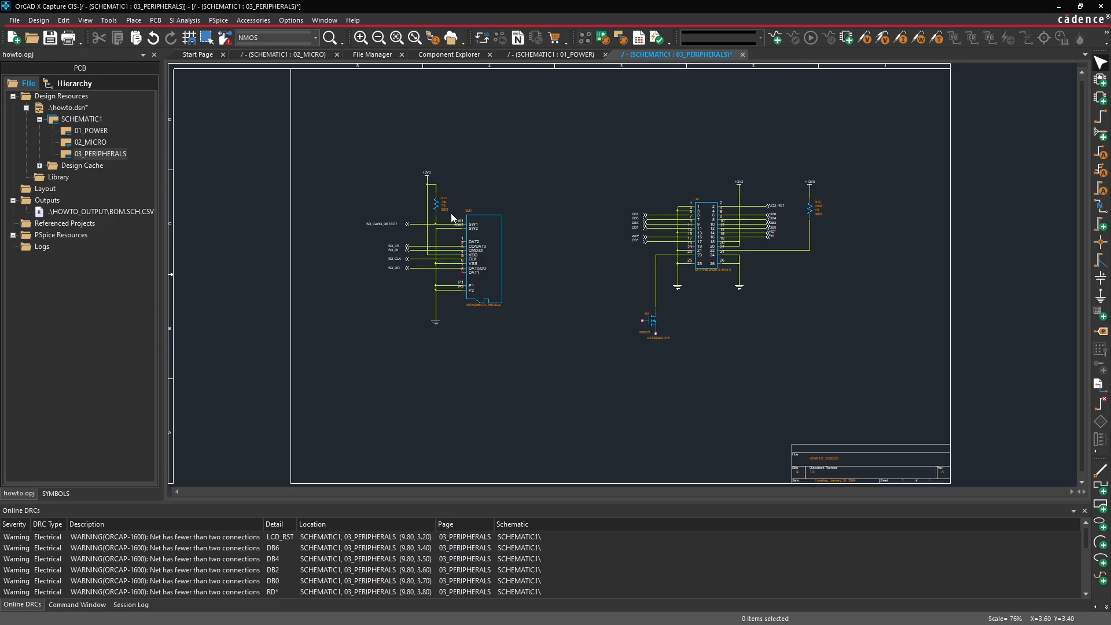
left_click(432, 204)
key("ctrl+c")
left_click(635, 361)
scroll(653, 337, "up", 2, "ctrl")
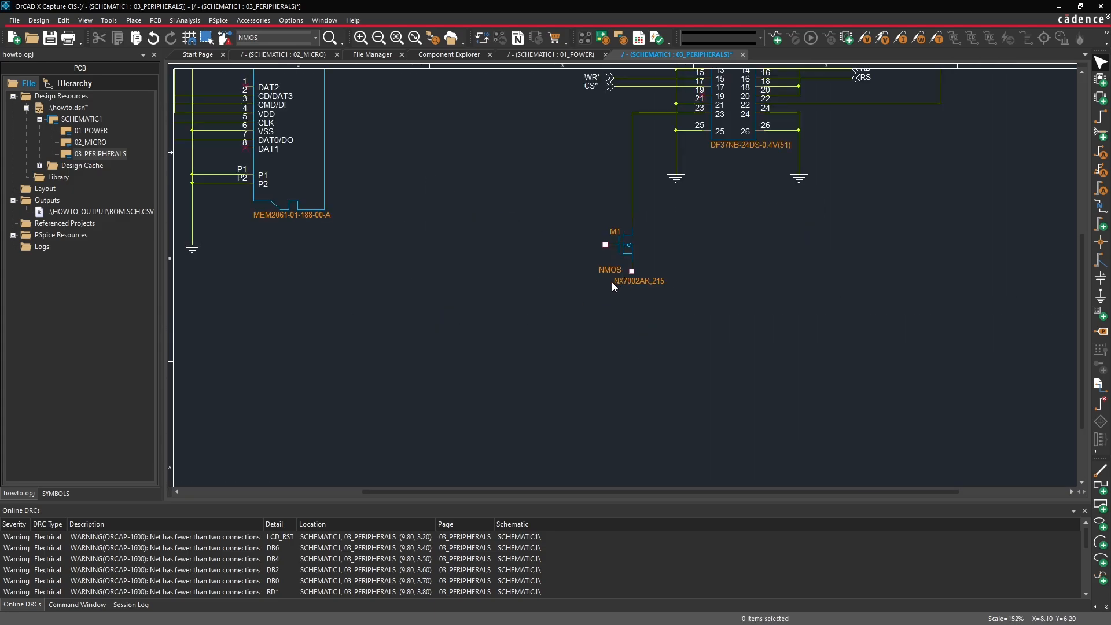
key("ctrl+v")
left_click(515, 234)
left_click(624, 288)
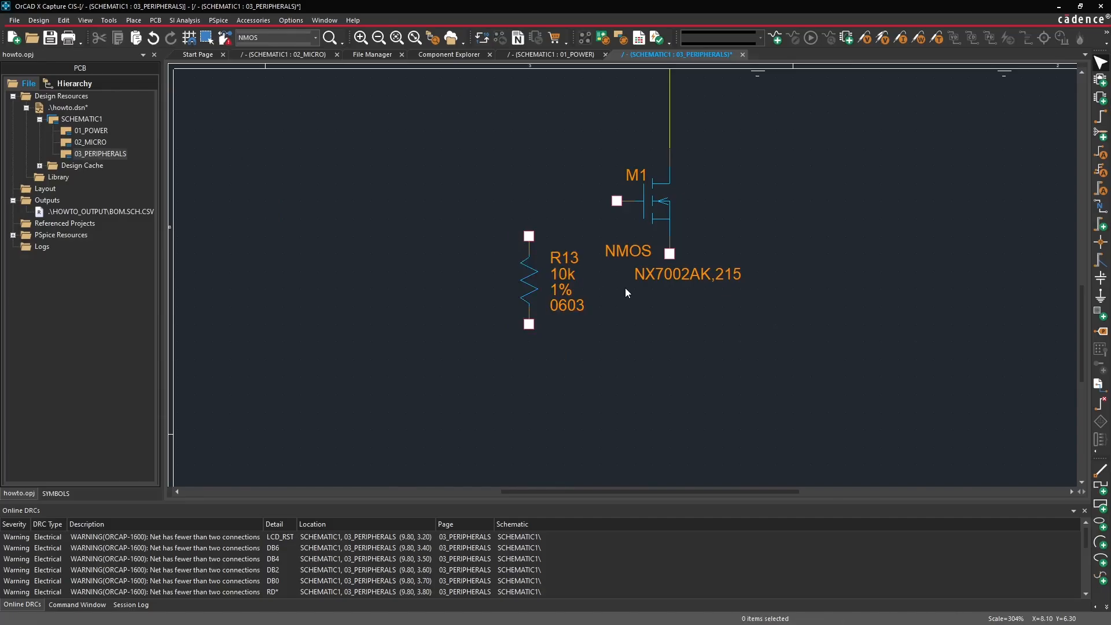
- Wire M1's gate to the upper pin of R13 and draw a wire straight down from M1's source
key("w")
left_click(617, 201)
left_click(529, 236)
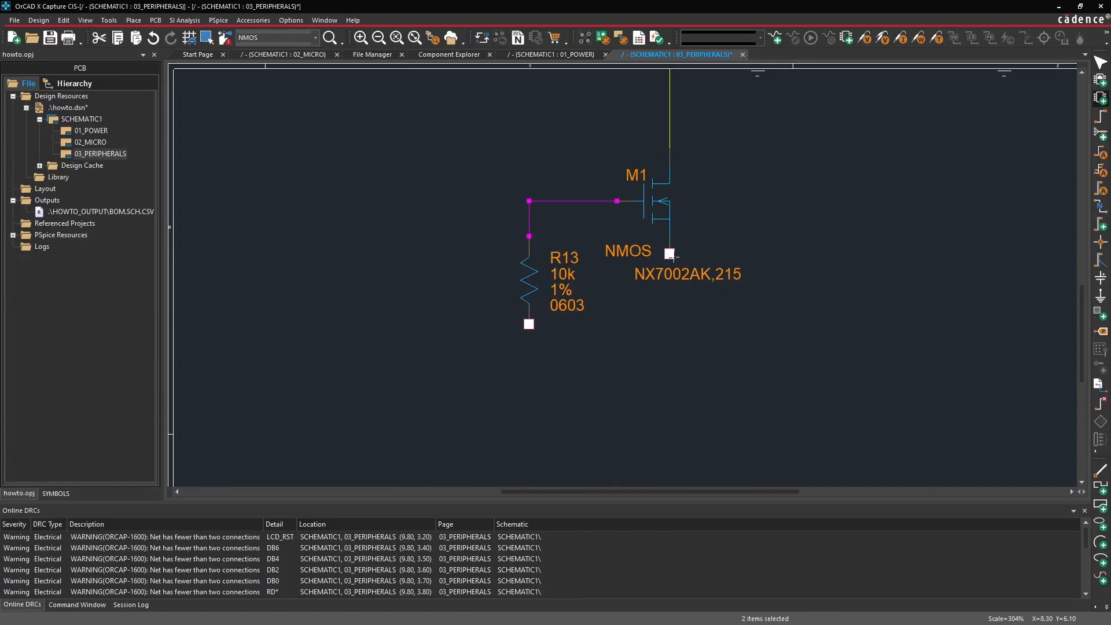
left_click(670, 254)
double_click(670, 393)
key("Escape")
- Copy the ground symbol from J4's wiring and attach it to the lower end of M1's source wire
scroll(694, 370, "down", 1)
scroll(782, 196, "up", 2)
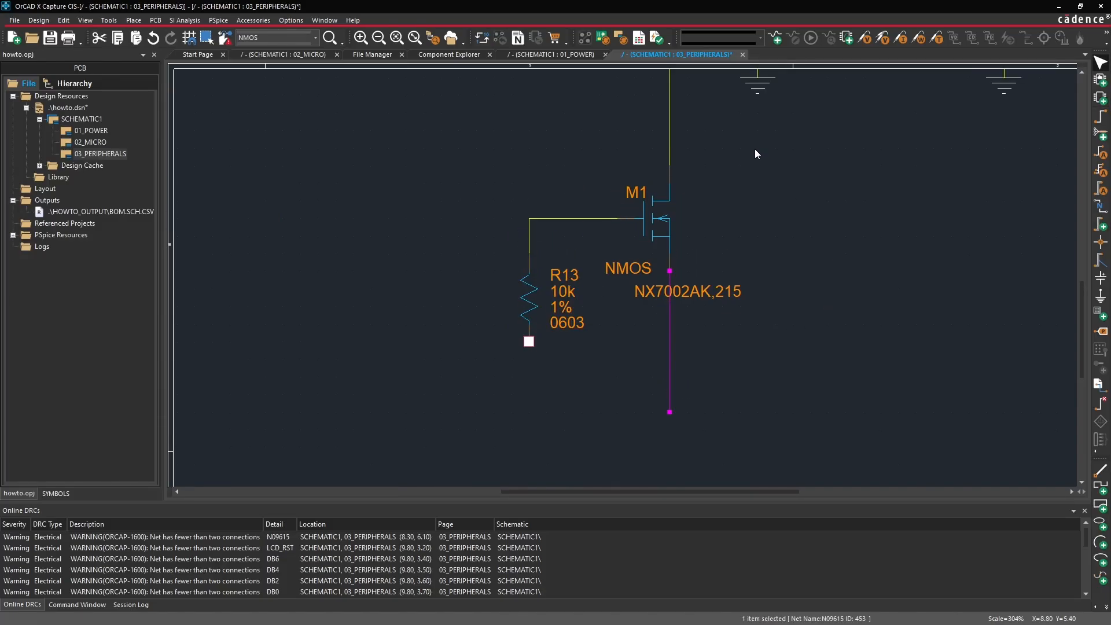
left_click(751, 88)
key("ctrl+c")
key("ctrl+v")
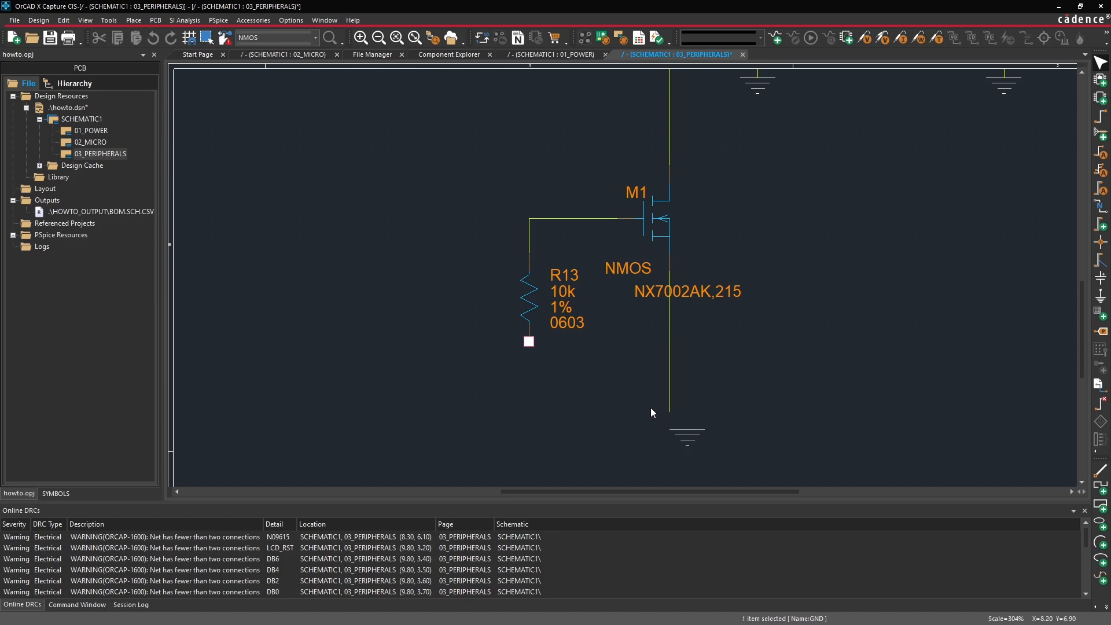
left_click(634, 398)
- Wire the lower pin of R13 to M1's source wire above the ground symbol
key("w")
left_click(529, 341)
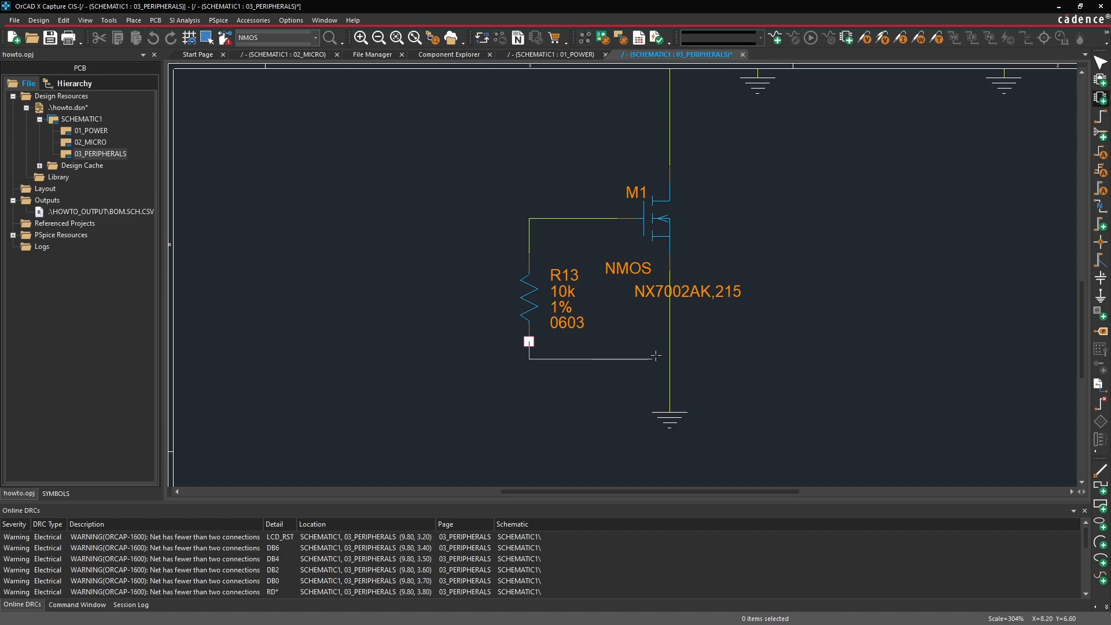
left_click(669, 377)
key("Escape")
- Extend the gate net with a horizontal wire leading left from the corner above R13
key("p")
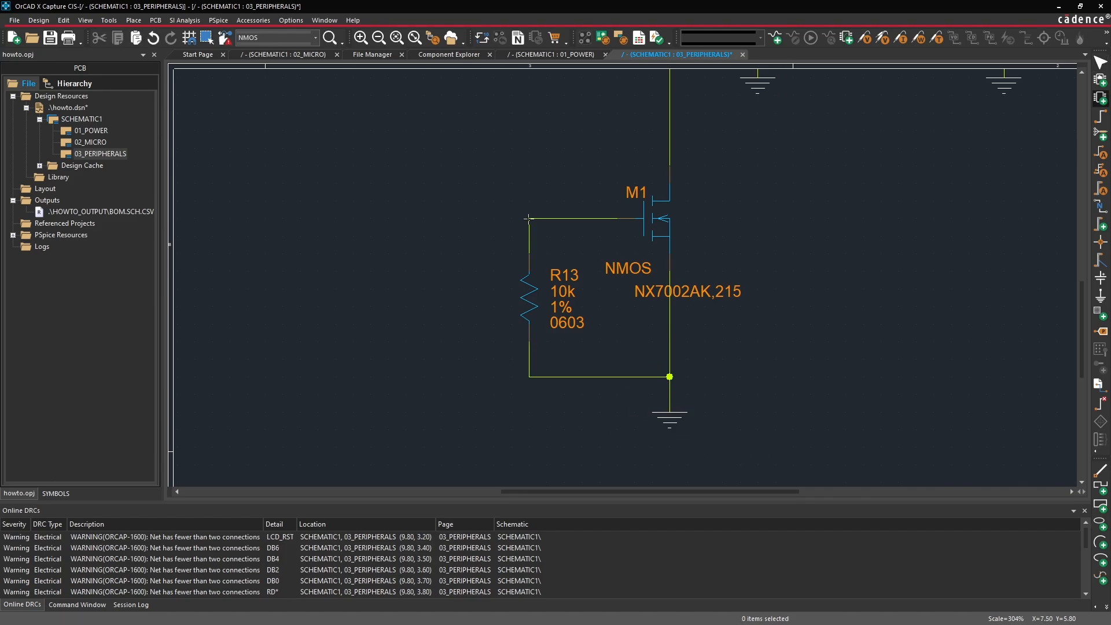
left_click(529, 219)
double_click(441, 219)
key("Escape")
left_click(528, 163)
- Copy the CS* off-page connector to the left end of M1's gate wire and name it LCD_PWM
scroll(529, 162, "down", 1, "ctrl")
middle_click_drag(529, 162, 526, 181)
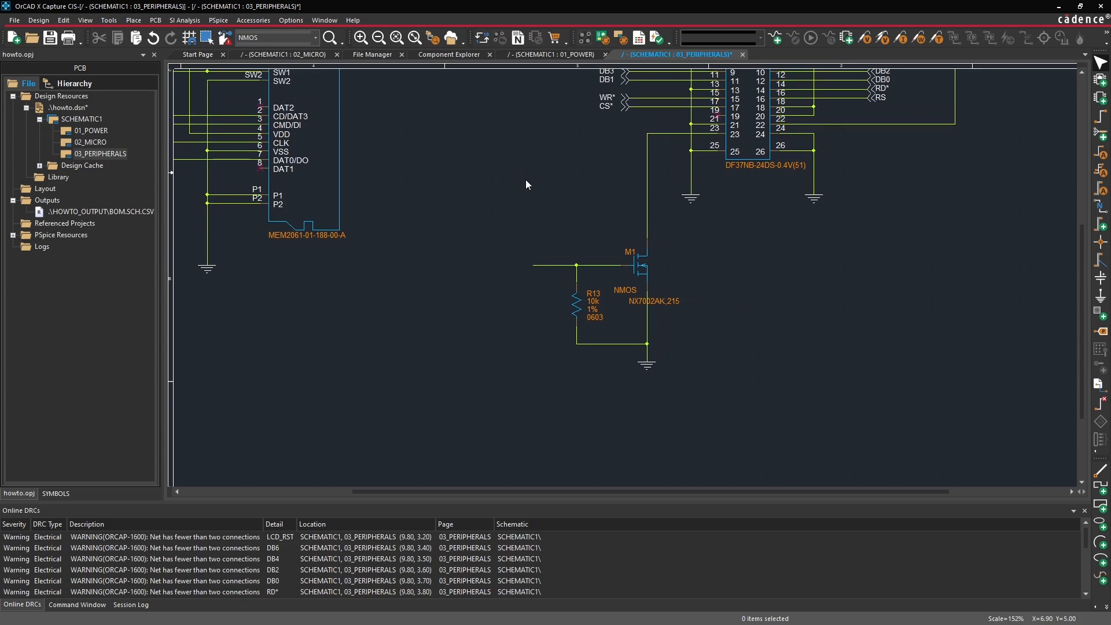
scroll(526, 182, "up", 3)
scroll(767, 214, "up", 5)
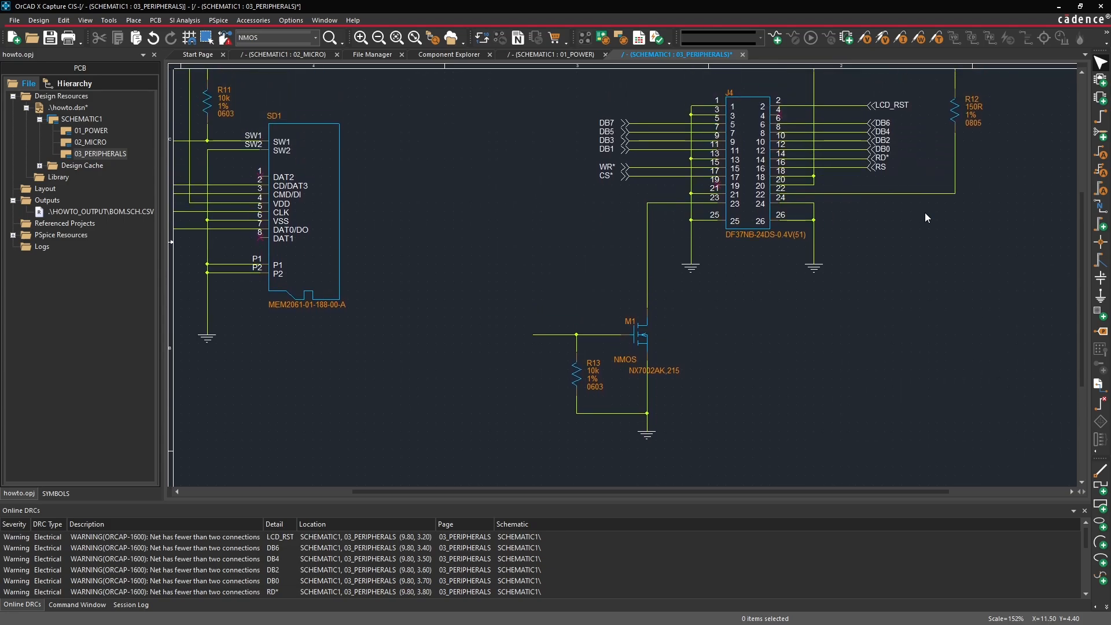
scroll(925, 217, "up", 2)
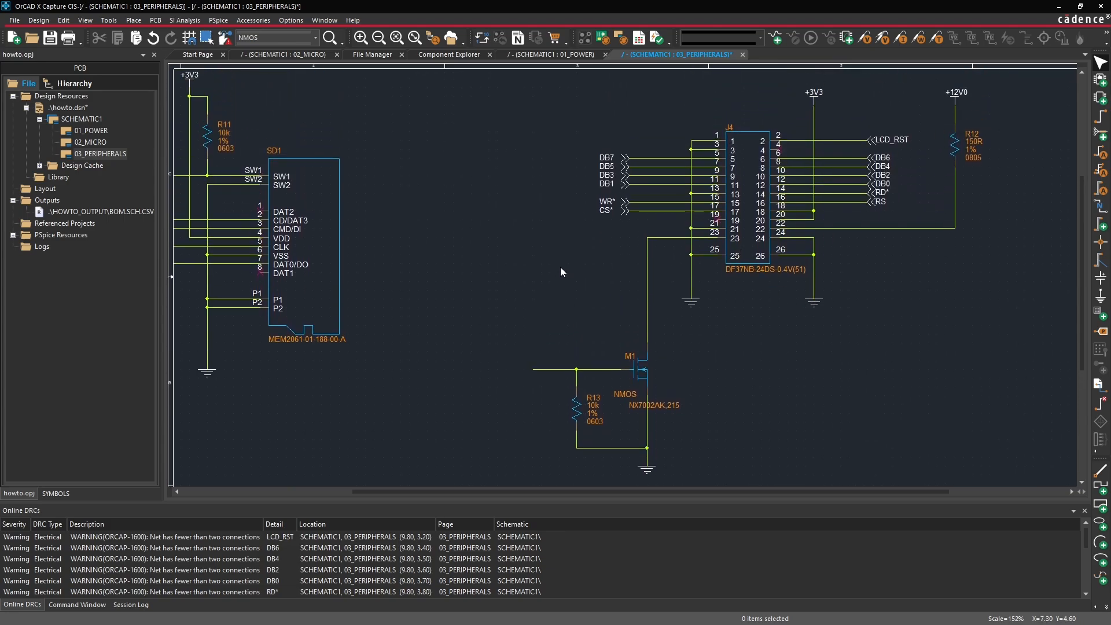
left_click(627, 211)
key("ctrl+c")
key("ctrl+v")
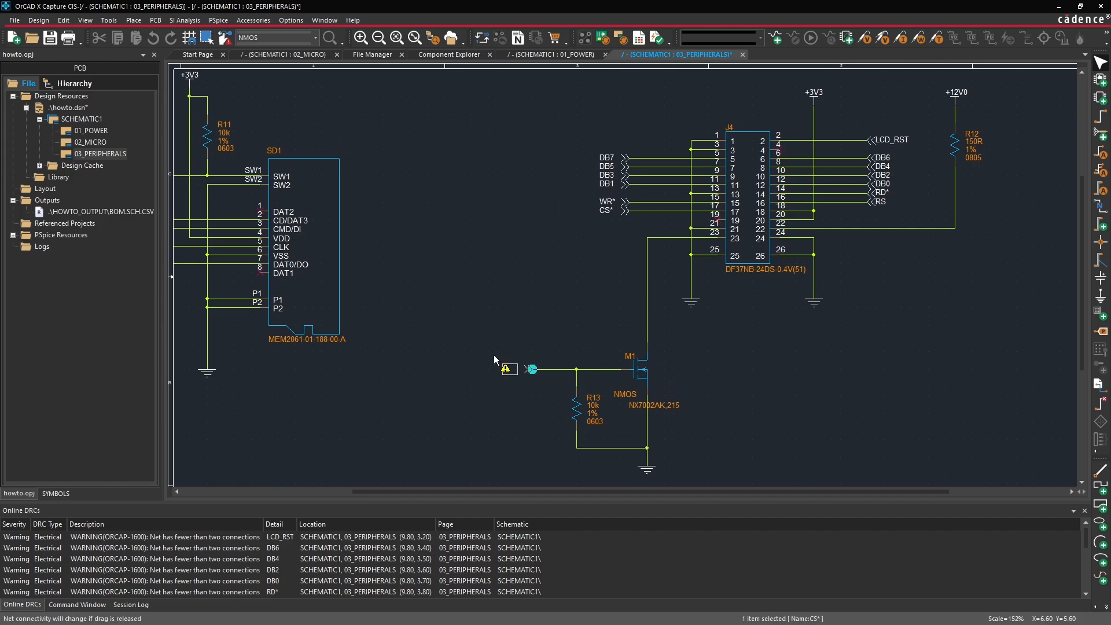
left_click(502, 355)
double_click(509, 369)
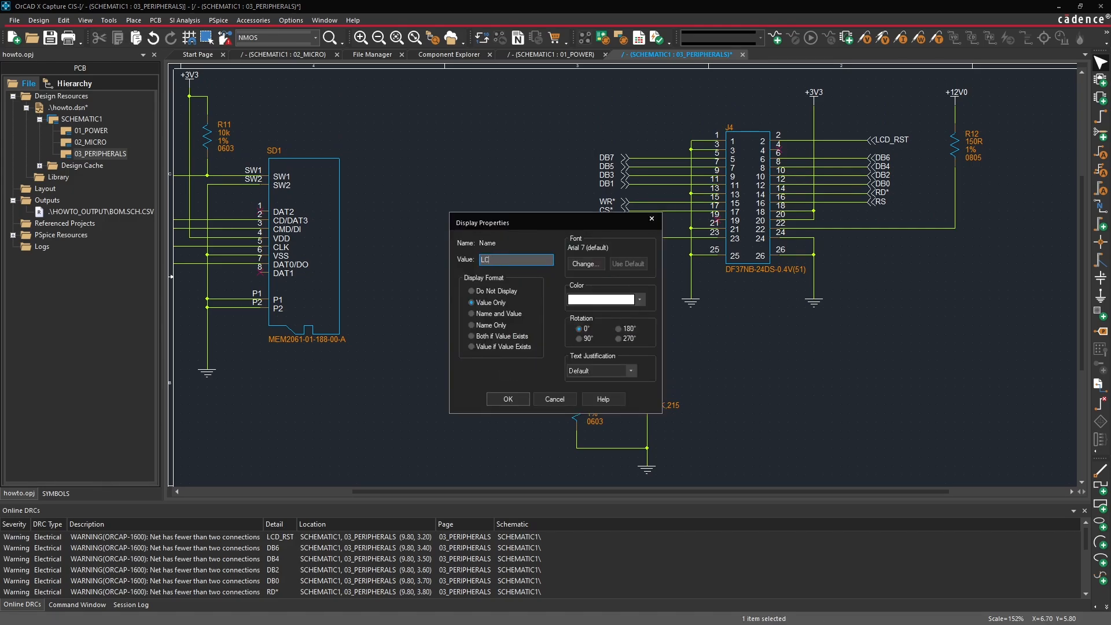
key("Return")
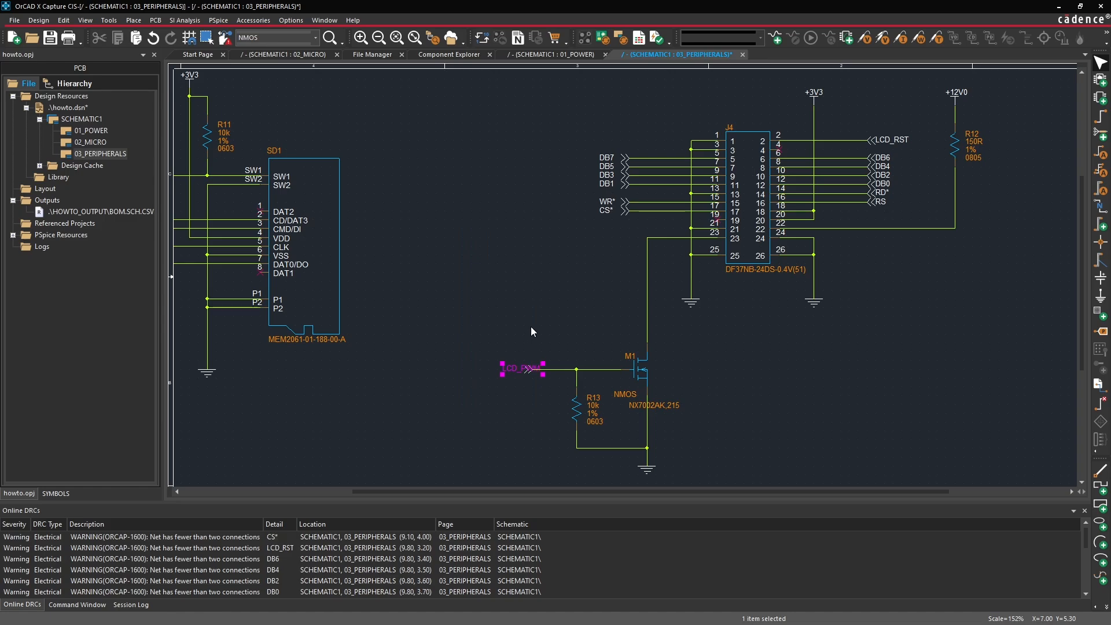
left_click(521, 339)
- Review the online DRC net warnings alongside the off-page connectors of the SD card and J4 circuits
scroll(526, 325, "down", 1, "ctrl")
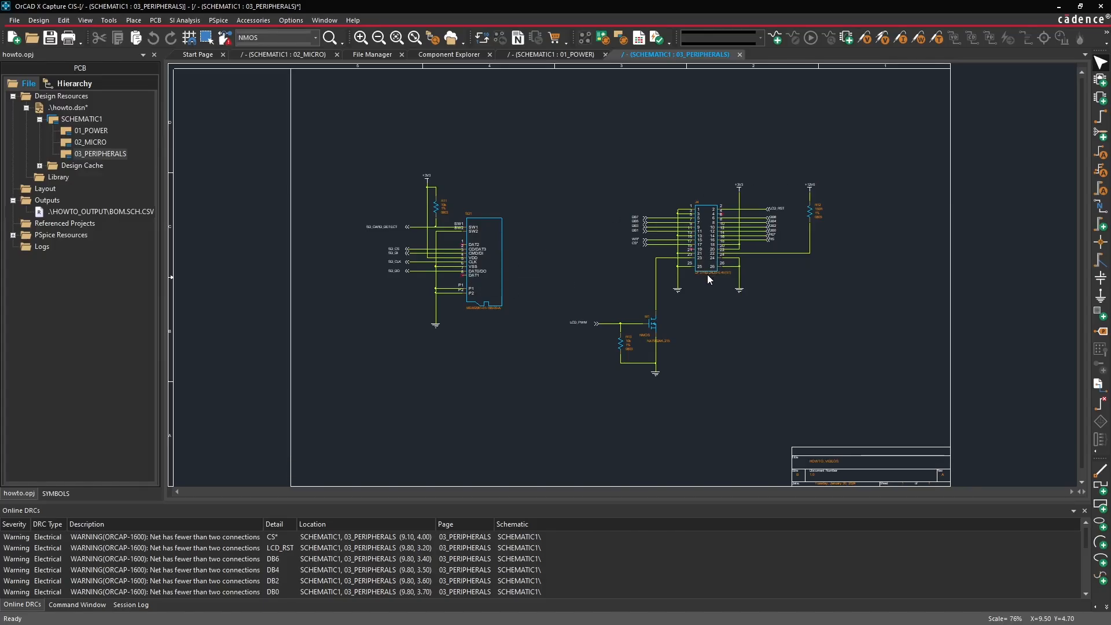
scroll(704, 269, "up", 1, "ctrl")
scroll(608, 283, "down", 1, "ctrl")
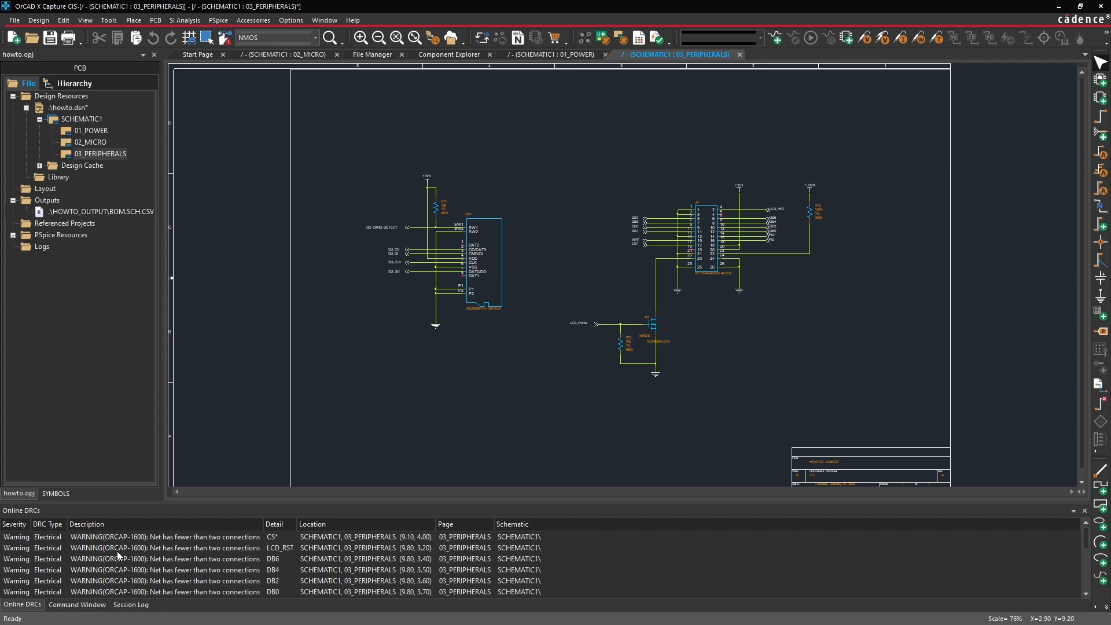
scroll(124, 555, "down", 3)
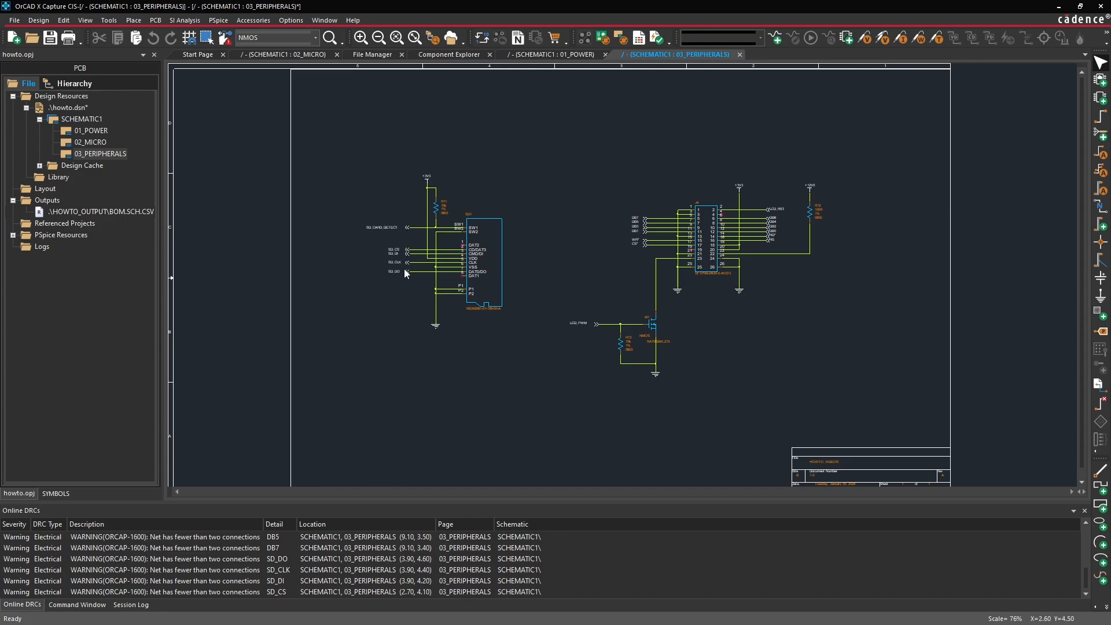
right_click_drag(342, 199, 499, 317)
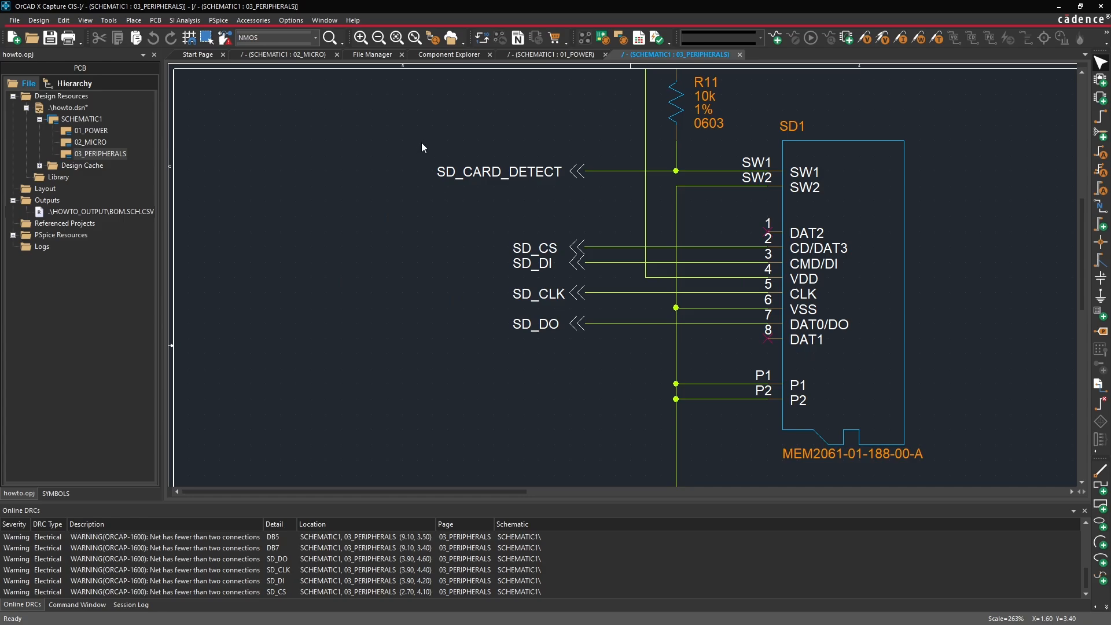
scroll(764, 308, "down", 1, "ctrl")
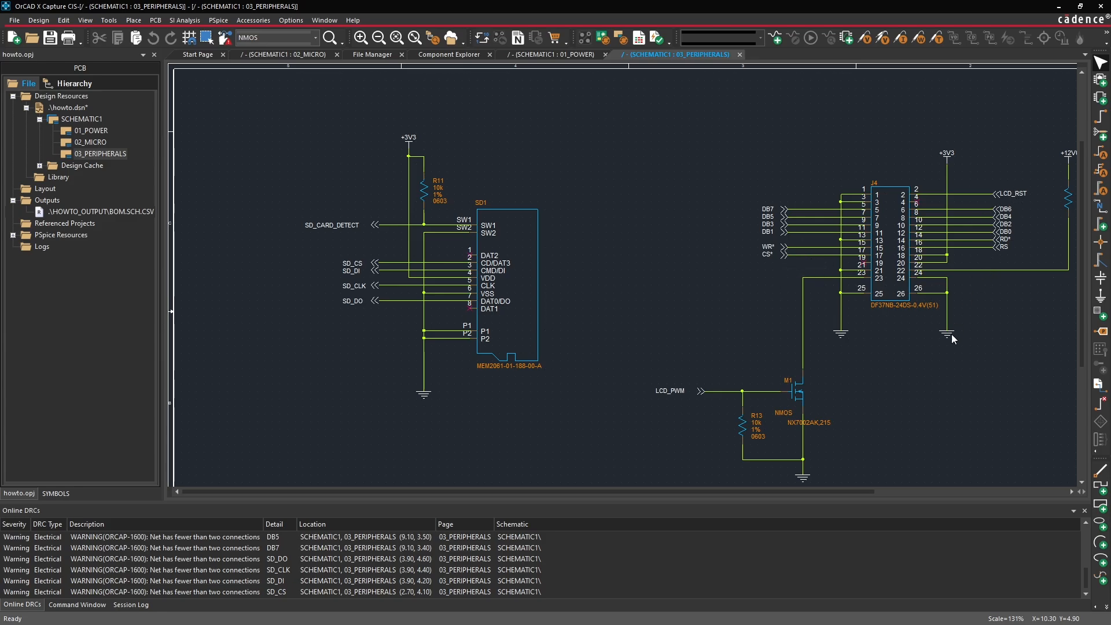
scroll(930, 371, "down", 2)
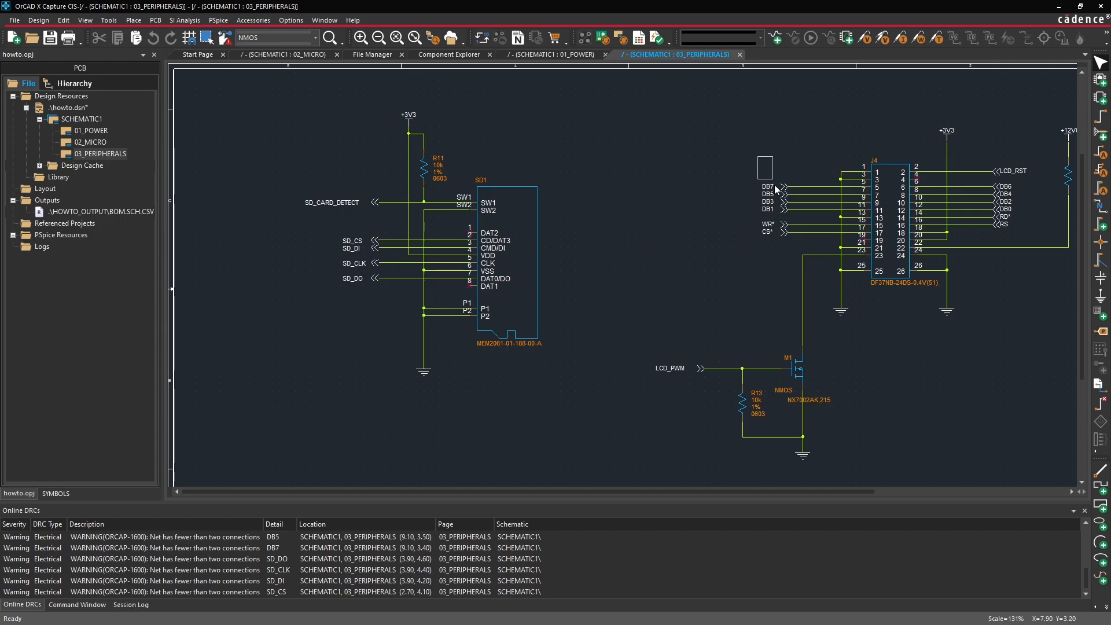
- Copy off-page connectors DB7, DB5, DB3, DB1, WR* and CS* to page 02_MICRO, beside the microcontroller's PA08 to PA15 pins
left_click_drag(757, 157, 786, 247)
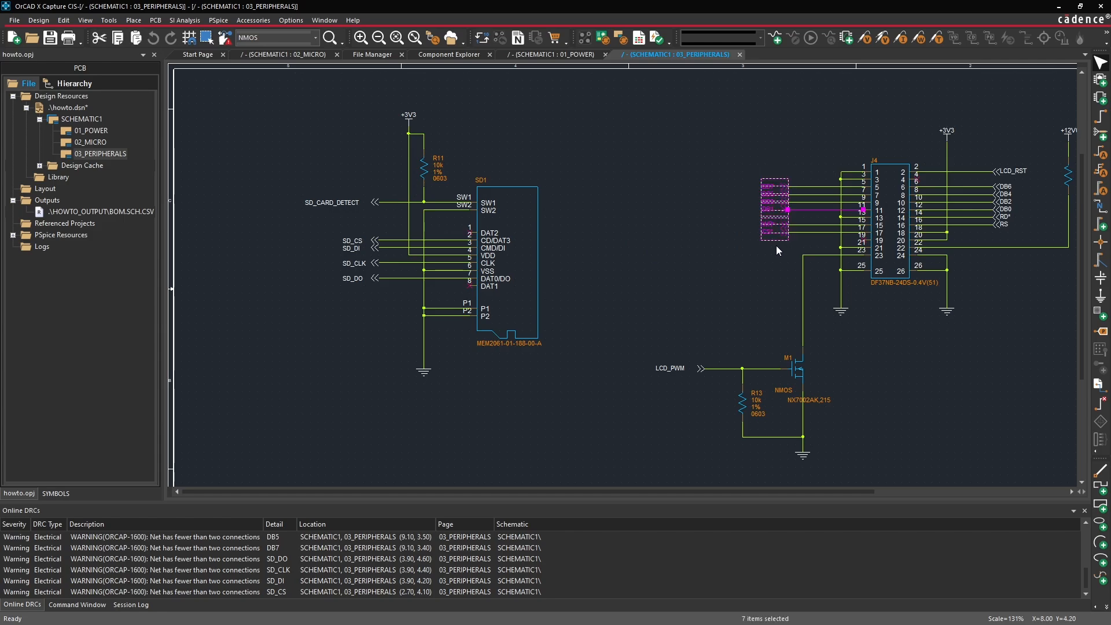
left_click(776, 245)
left_click_drag(765, 171, 786, 251)
double_click(88, 143)
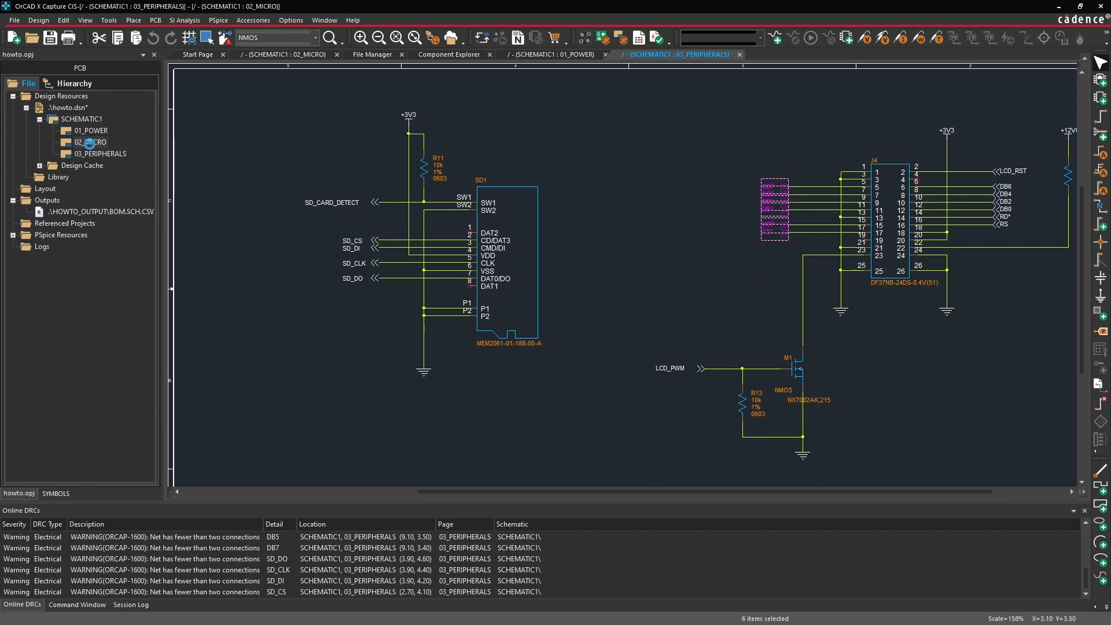
key("ctrl+v")
left_click(627, 153)
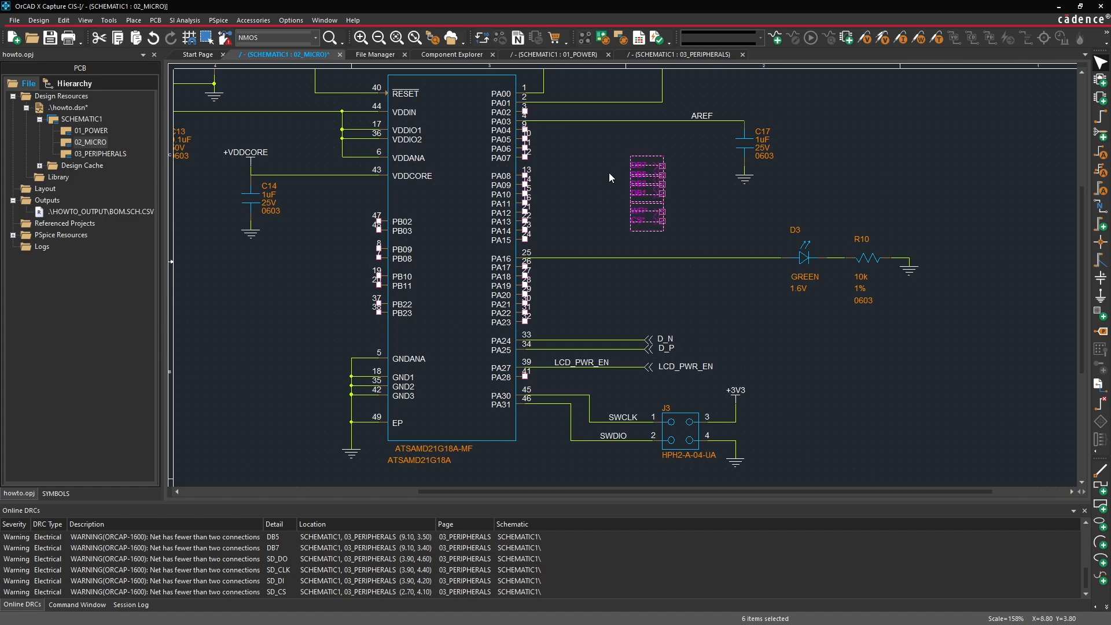
- Copy only the off-page connectors LCD_RST, DB6, DB4, DB2, DB0, RD* and RS from 03_PERIPHERALS to 02_MICRO, right of C17
double_click(98, 154)
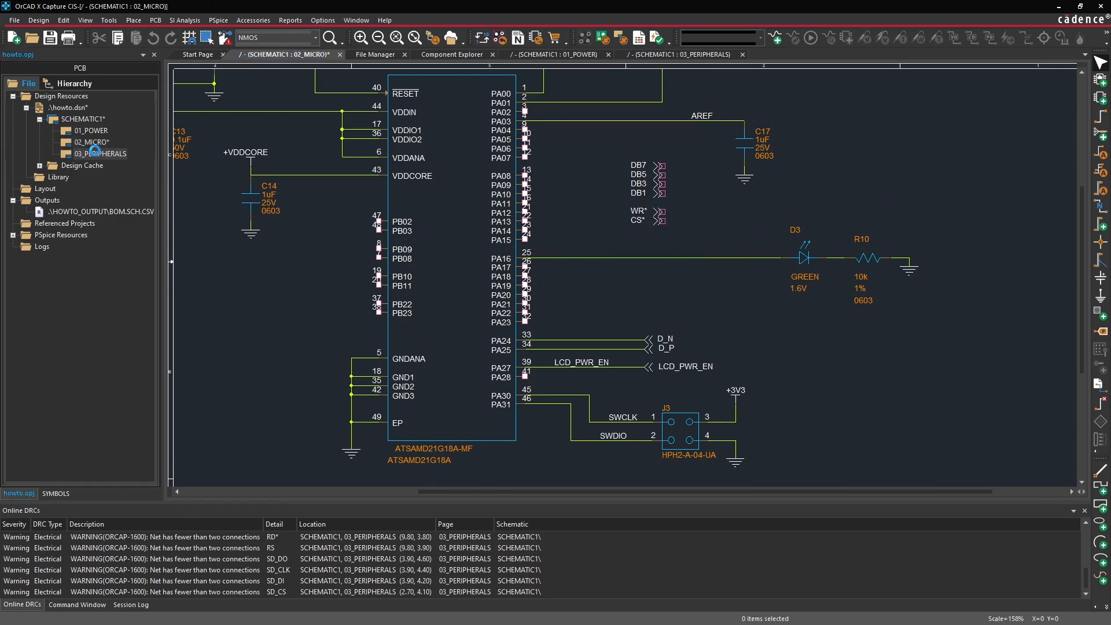
left_click_drag(1013, 151, 991, 229)
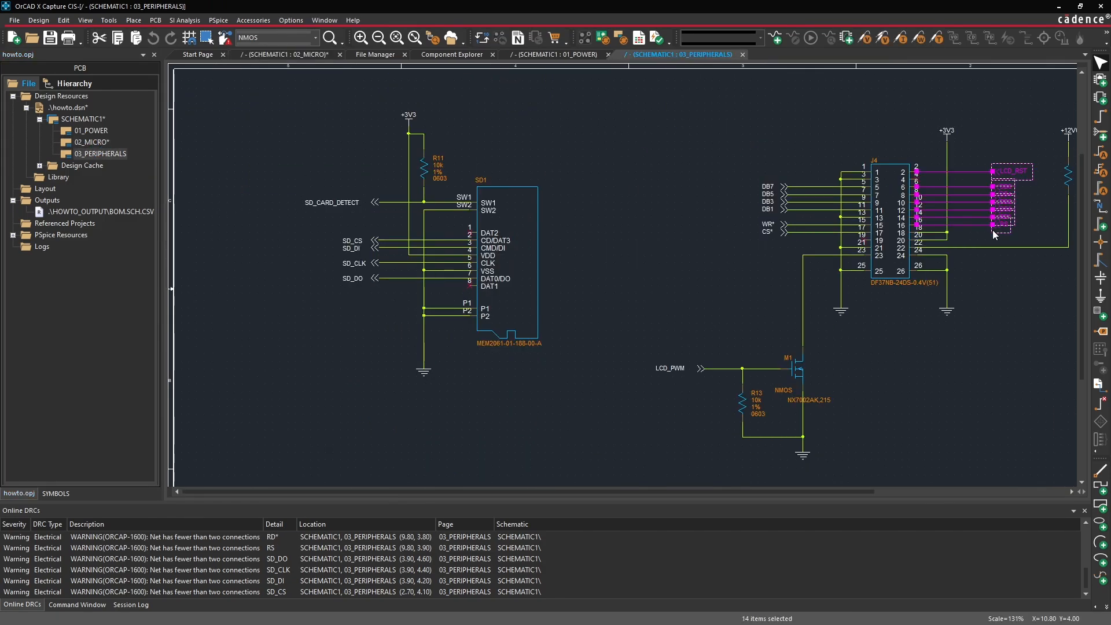
left_click_drag(1019, 155, 997, 231)
left_click_drag(1026, 155, 969, 232)
left_click(972, 225, "ctrl")
left_click(972, 217, "ctrl")
left_click(972, 209, "ctrl")
left_click(972, 202, "ctrl")
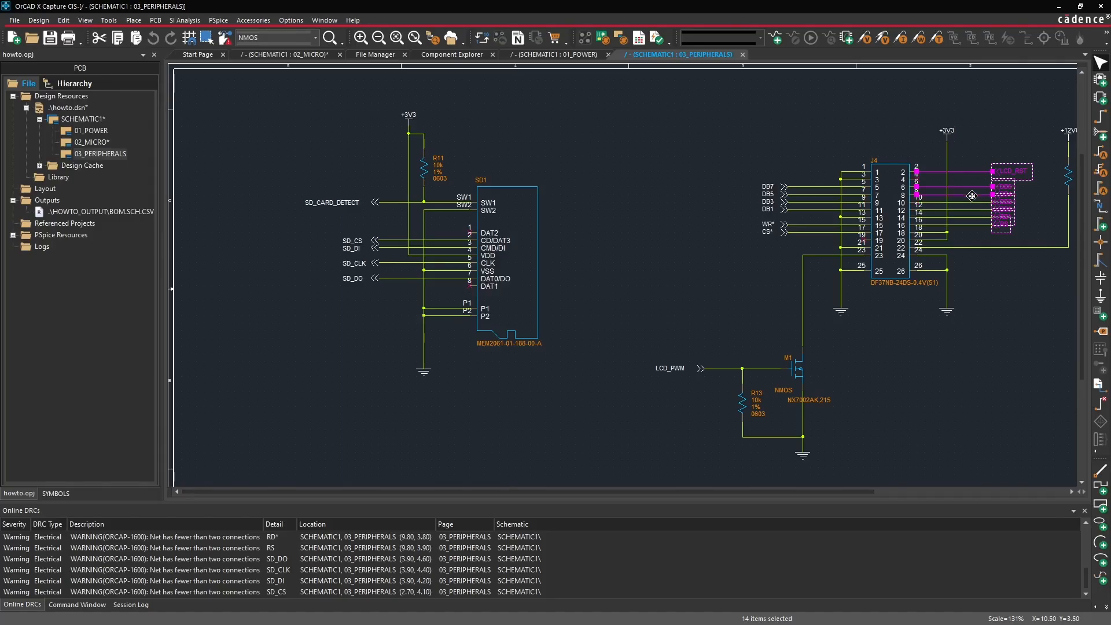
left_click(972, 194, "ctrl")
left_click(972, 187, "ctrl")
left_click(972, 172, "ctrl")
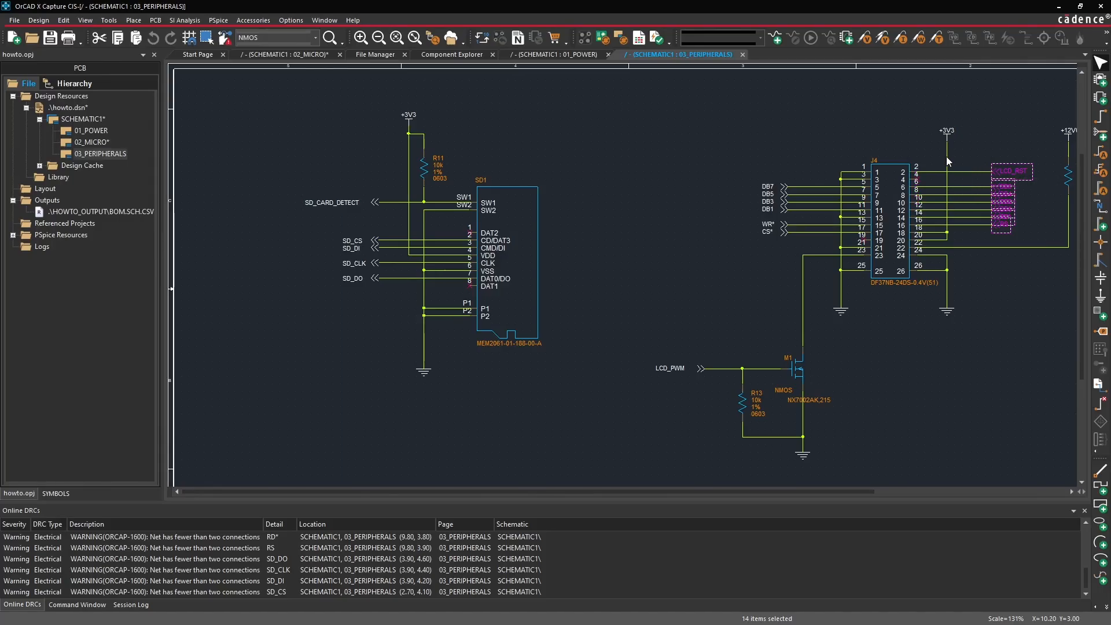
left_click(760, 170)
double_click(96, 144)
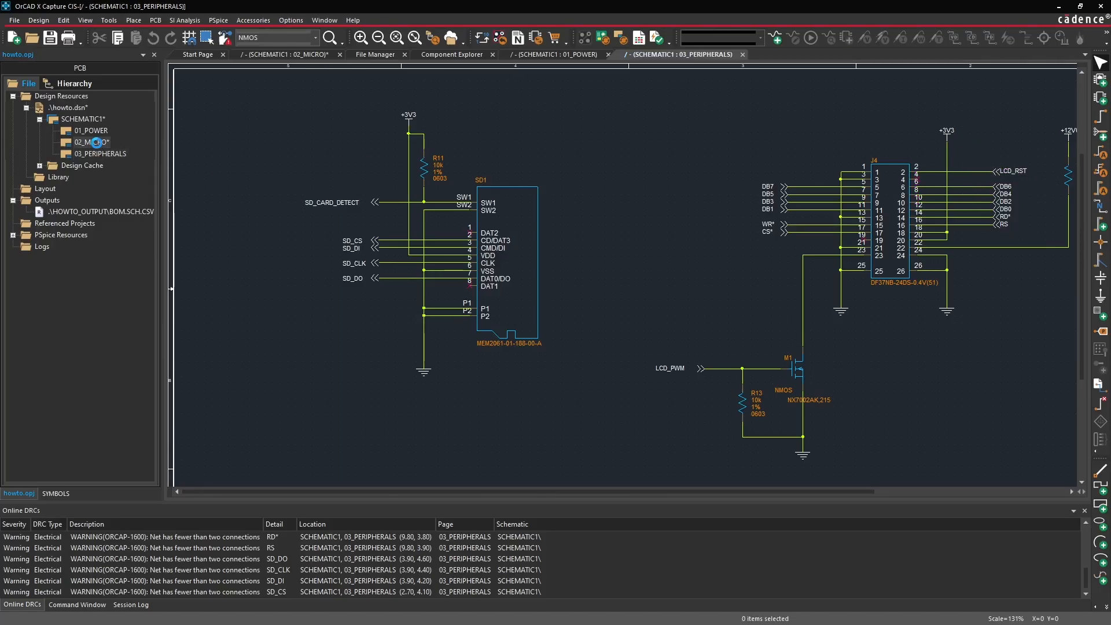
left_click(828, 137)
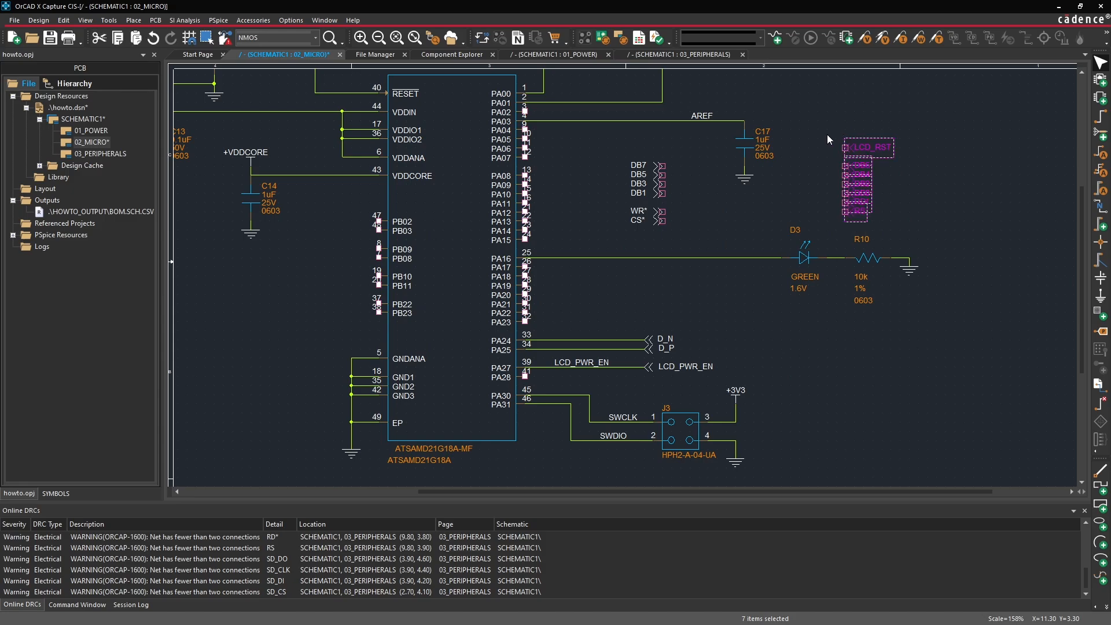
- Copy the LCD_PWM off-page connector from 03_PERIPHERALS to 02_MICRO, just below the CS* connector
double_click(100, 153)
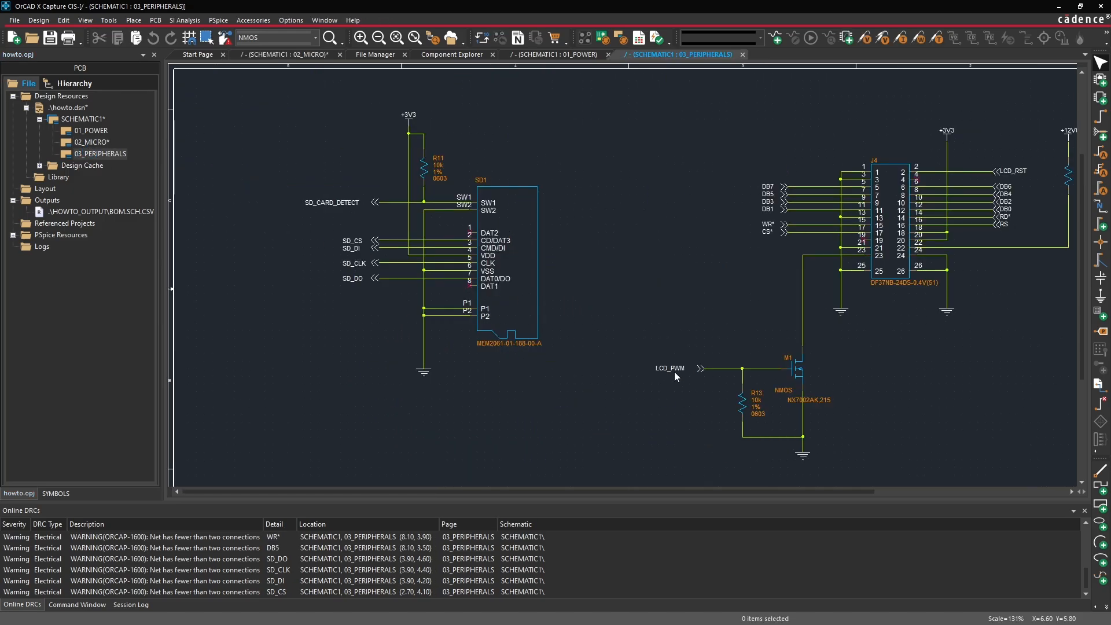
left_click(704, 372)
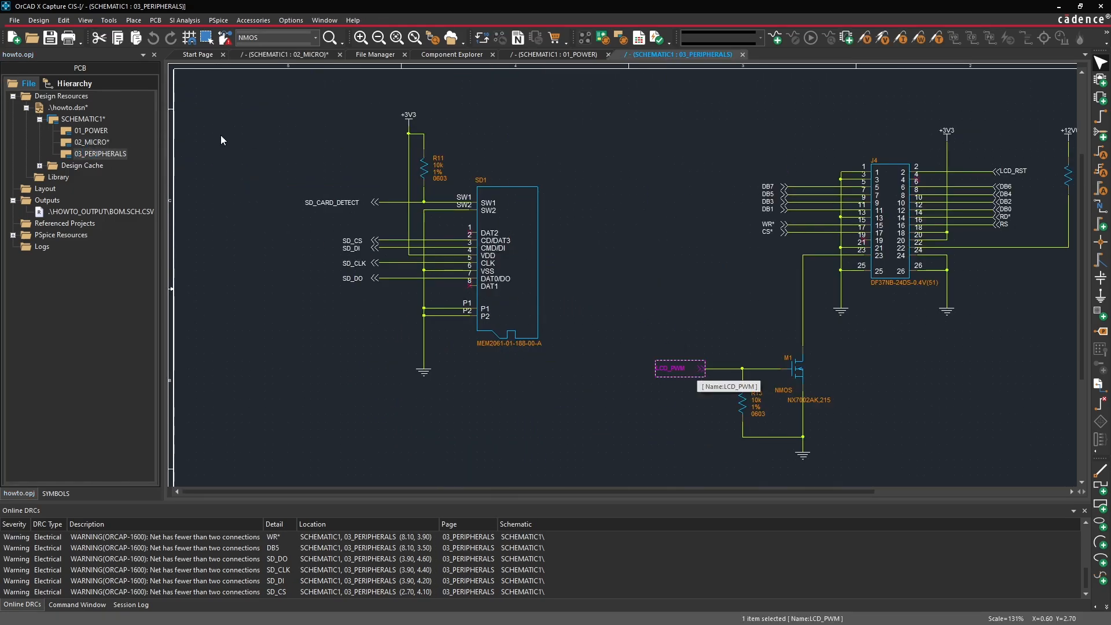
double_click(103, 143)
key("ctrl+v")
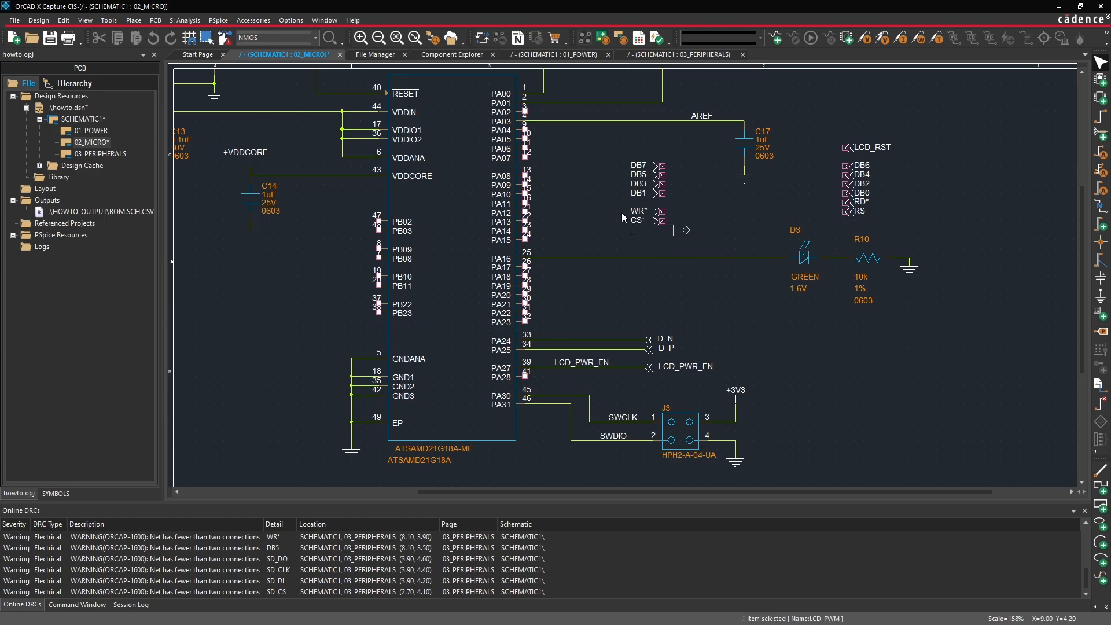
- Copy off-page connectors SD_CARD_DETECT, SD_CS, SD_DI, SD_CLK and SD_DO from 03_PERIPHERALS to 02_MICRO, left of the microcontroller's ground pins
double_click(92, 149)
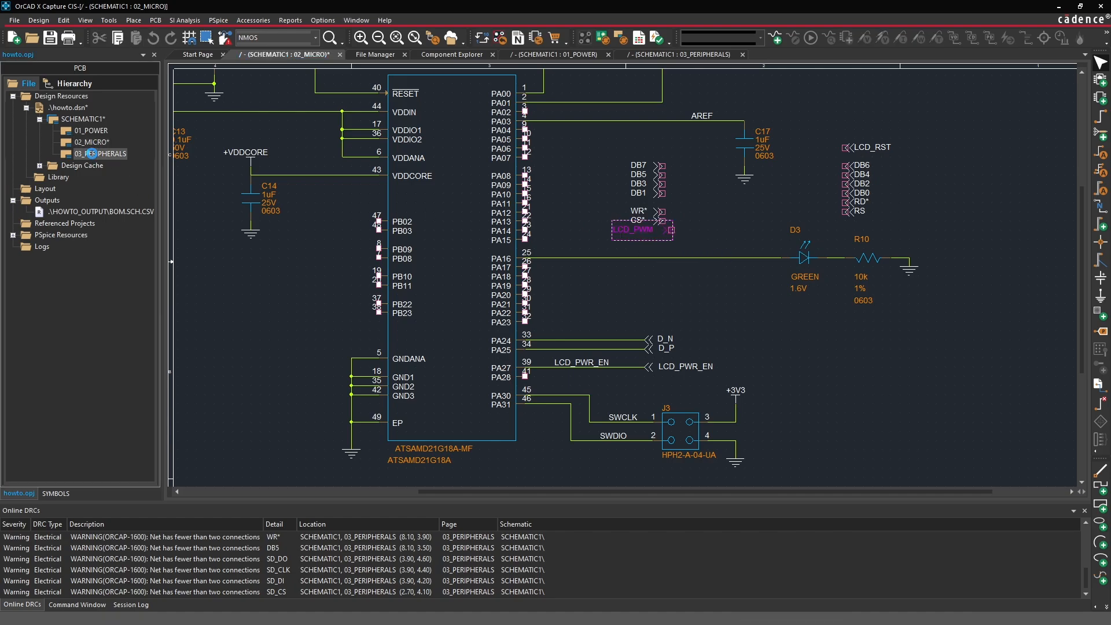
left_click_drag(365, 176, 375, 295)
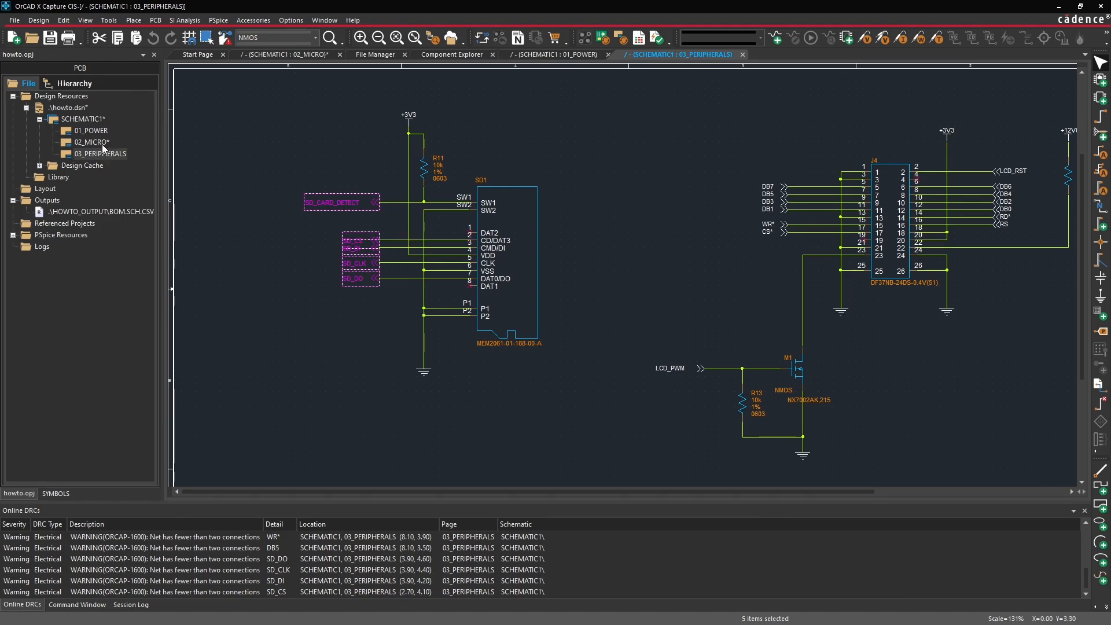
double_click(91, 142)
key("ctrl+v")
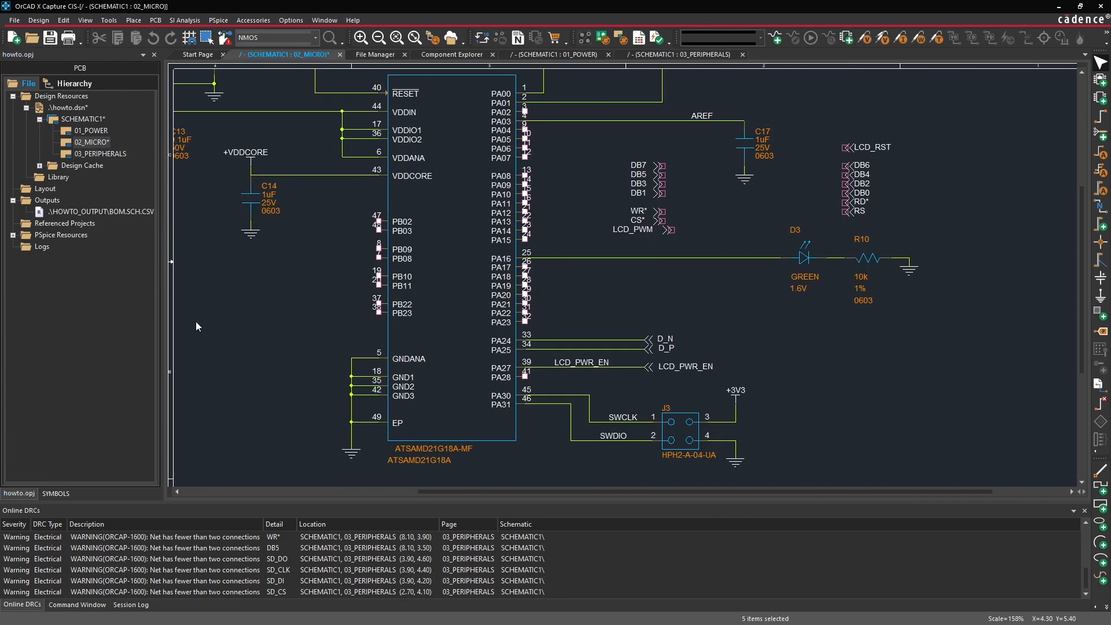
left_click(196, 321)
middle_click_drag(344, 315, 311, 318)
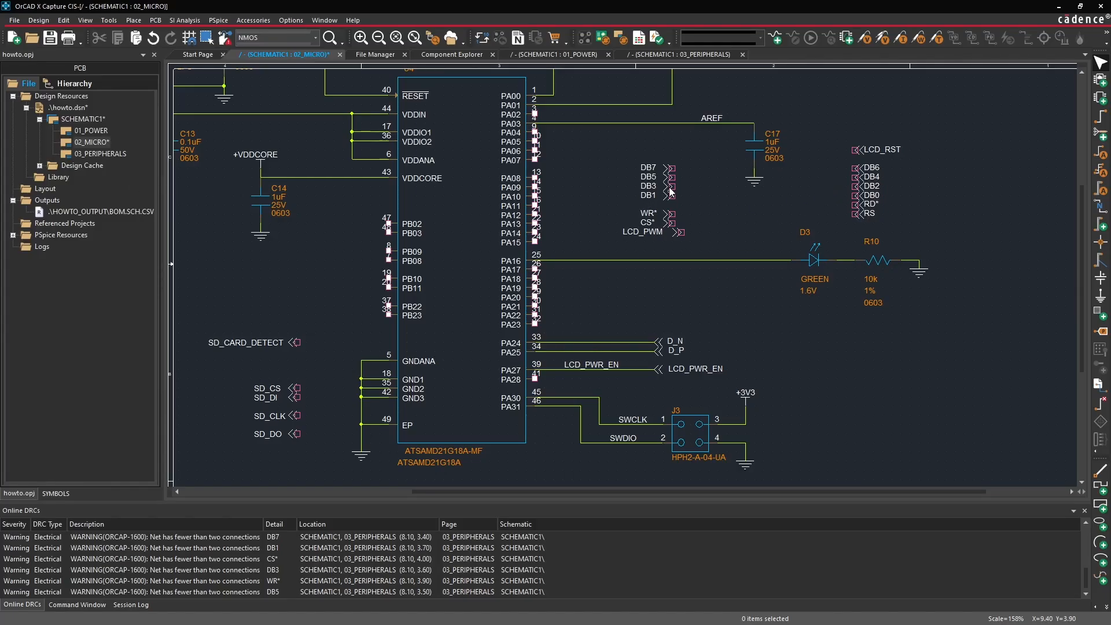
- Move the DB3 off-page connector to the microcontroller's left side and wire it to pin PB10
left_click_drag(671, 191, 351, 252)
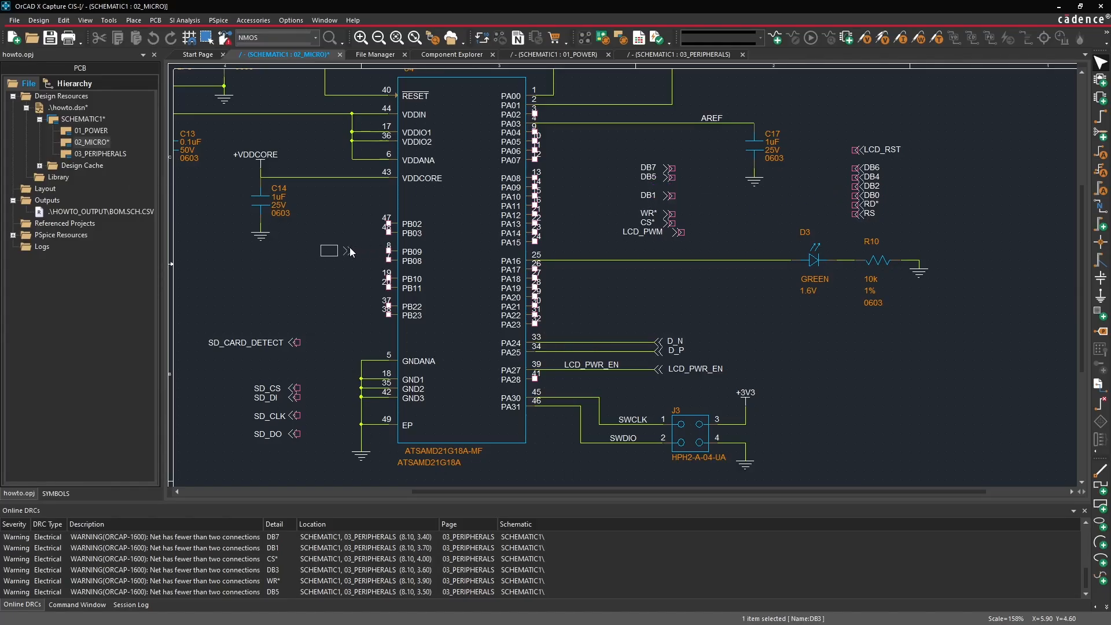
left_click_drag(349, 254, 349, 279)
key("w")
left_click(352, 278)
left_click(387, 278)
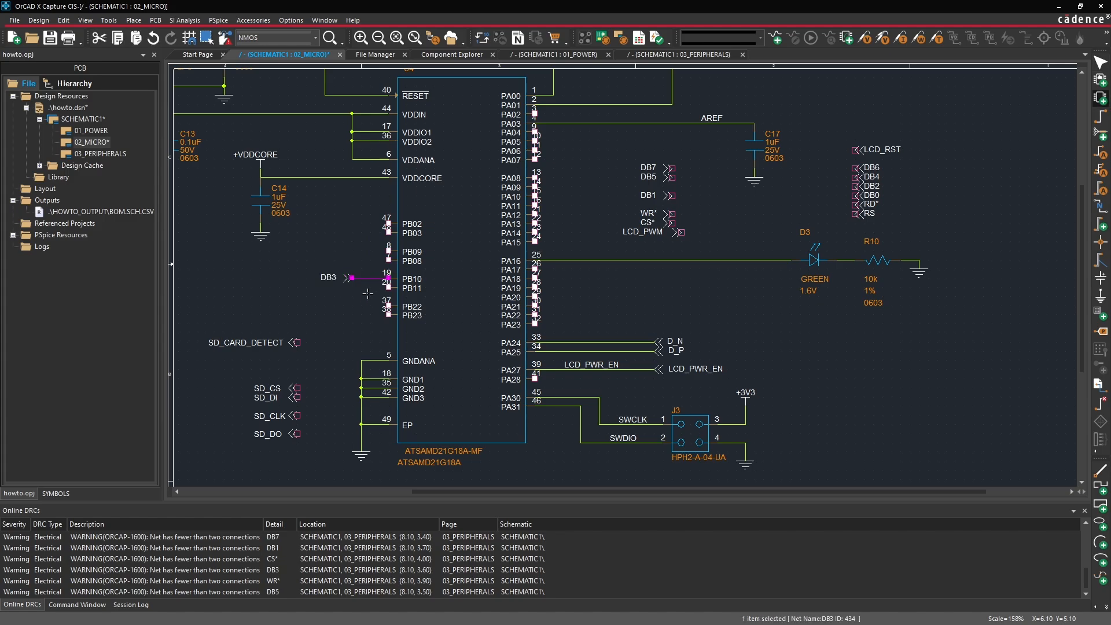
key("Escape")
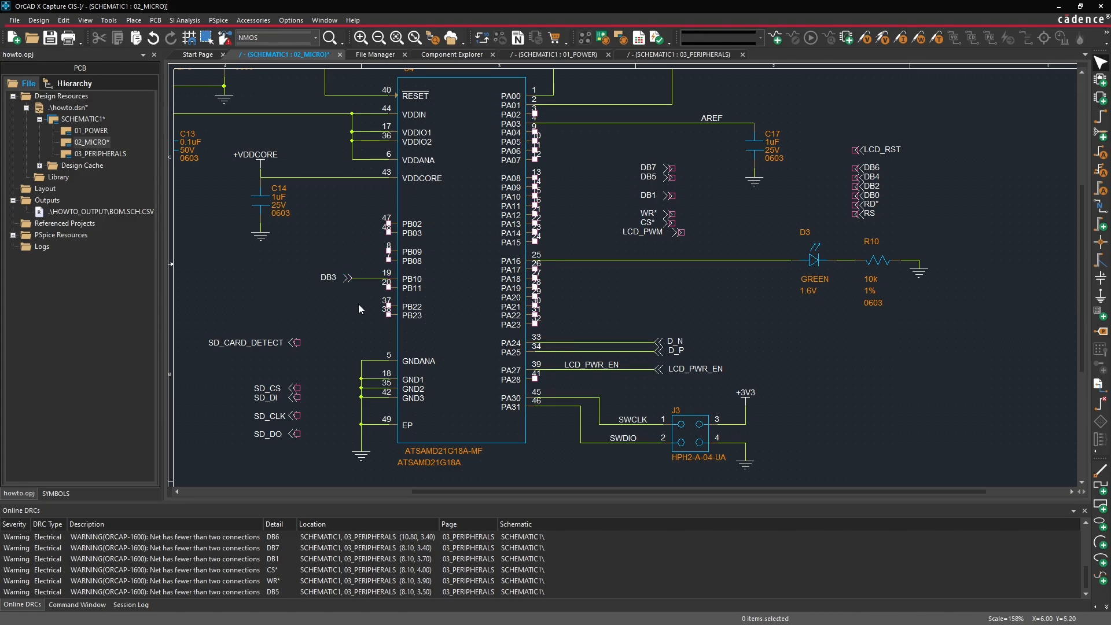
- Move the LCD_PWM off-page connector directly below DB3 and wire it to pin PB11
mouse_move(679, 232)
left_mouse_down()
mouse_move(345, 284)
mouse_move(353, 291)
left_mouse_up()
left_click(353, 311)
key("w")
left_click(352, 287)
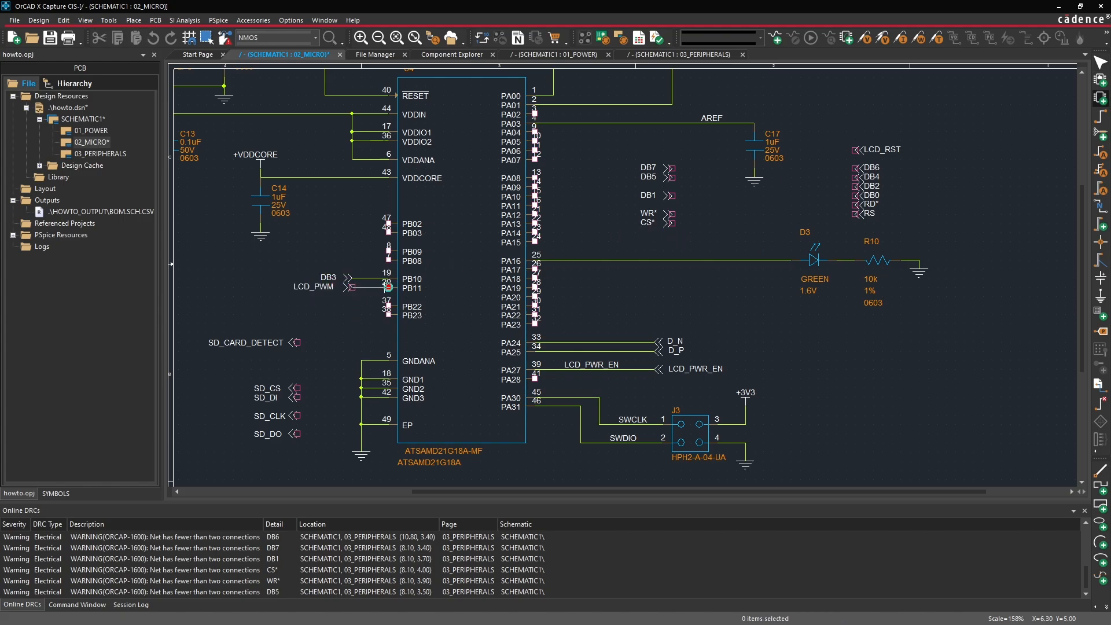
left_click(388, 287)
key("Escape")
left_click(358, 317)
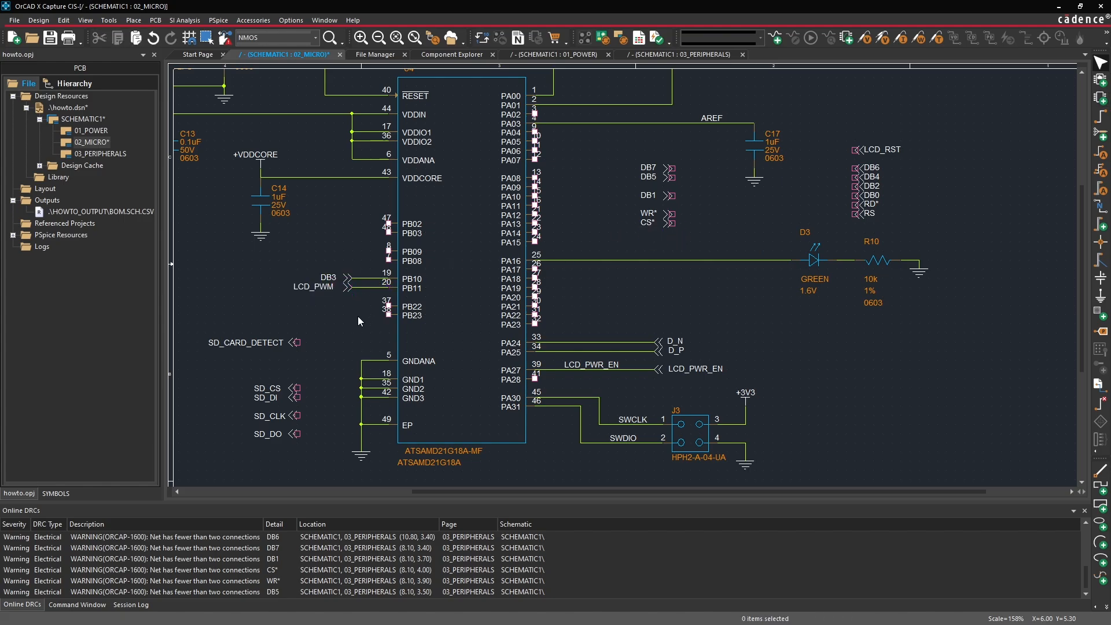
- Move off-page connectors SD_CLK and SD_DO beside pins PB22 and PB23 and wire each one to its pin
scroll(358, 316, "down", 2)
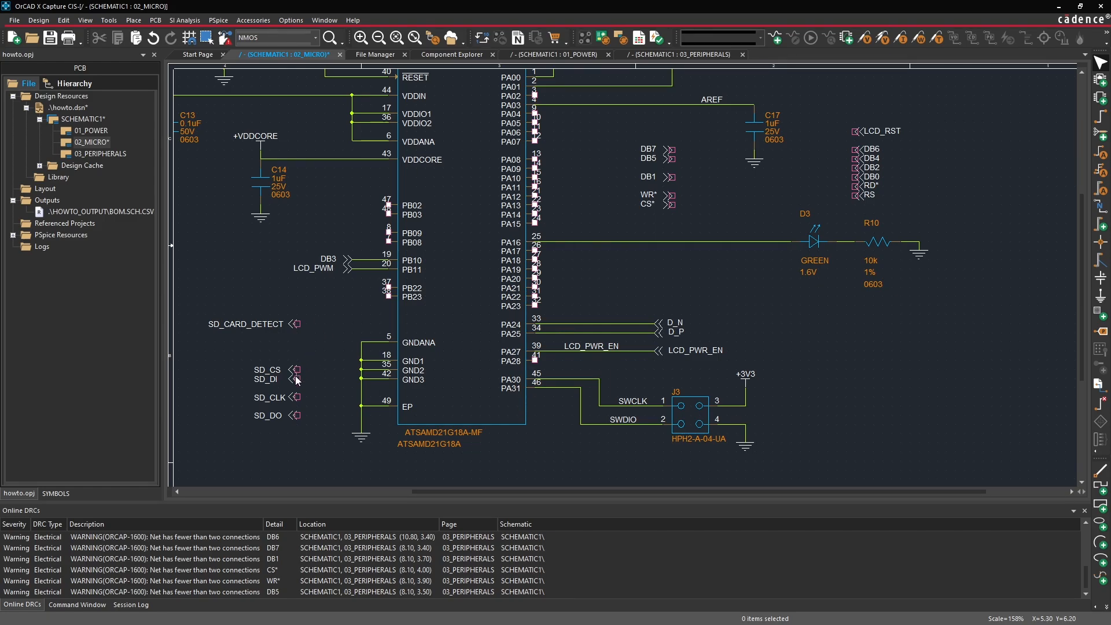
left_click_drag(299, 397, 352, 288)
key("w")
left_click(351, 288)
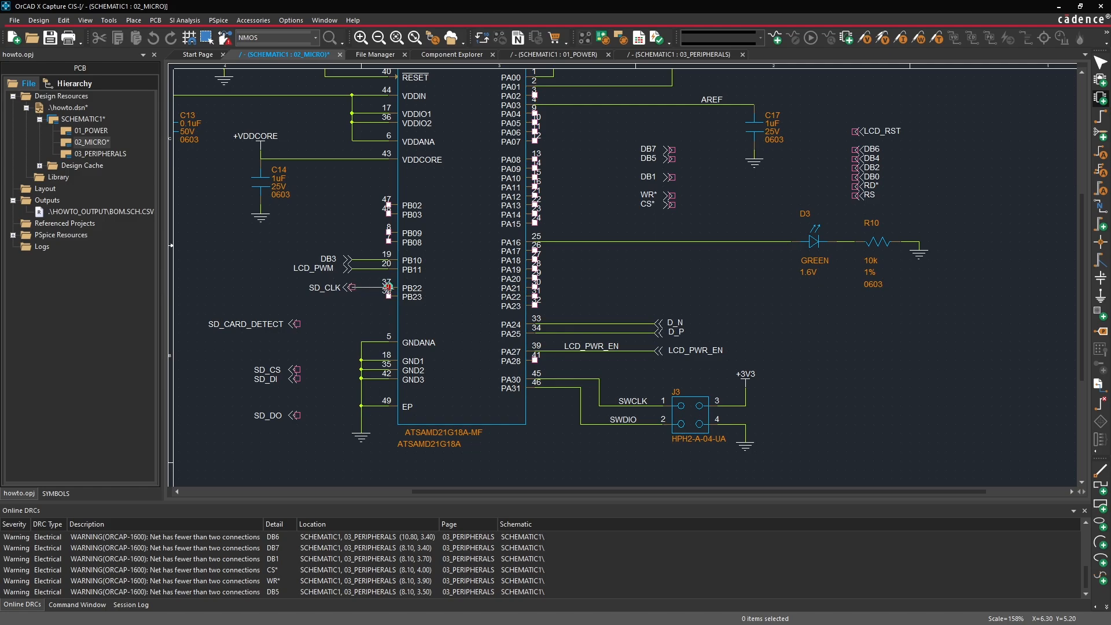
left_click(387, 287)
key("Escape")
left_click(344, 324)
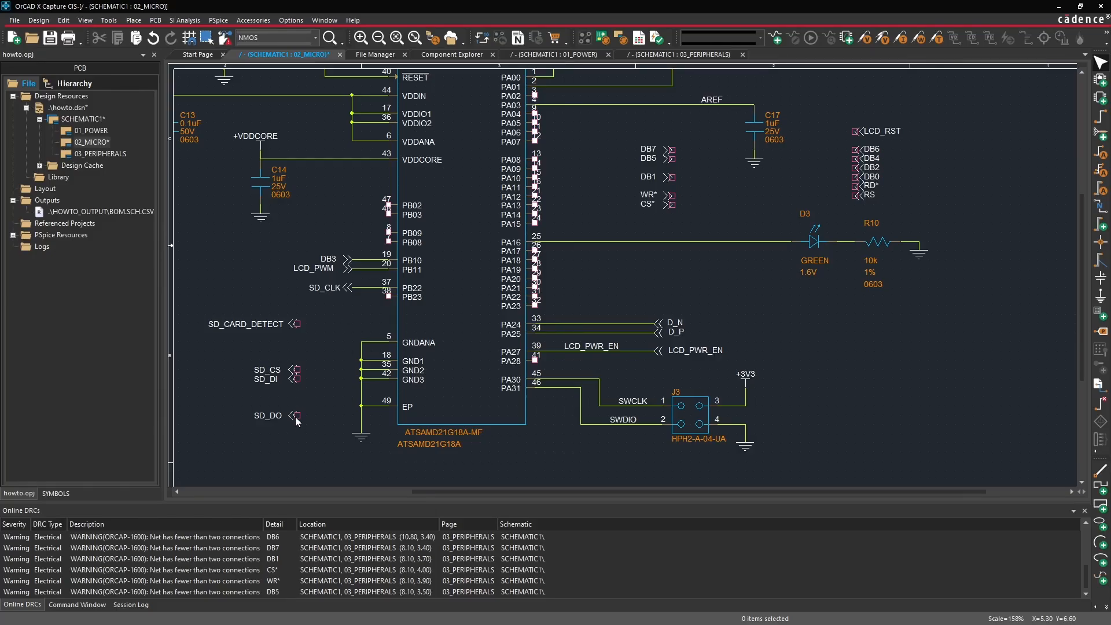
left_click_drag(295, 419, 387, 296)
- Move SD_CARD_DETECT, mirrored, to the microcontroller's right side, and shift DB7, DB5, DB1, WR* and CS* to the right of LCD_RST
left_click_drag(291, 321, 624, 129)
left_click_drag(684, 148, 967, 135)
left_click(672, 198)
key("Escape")
left_click(817, 180)
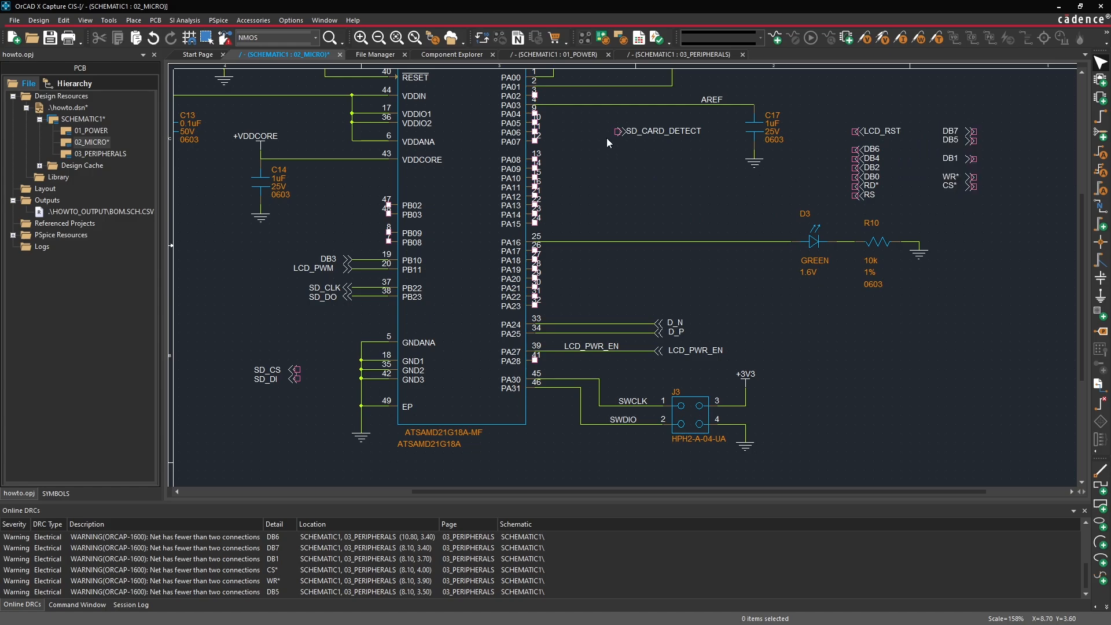
- Line up the SD_CARD_DETECT connector with pin PA08 and wire it to that pin
left_click_drag(621, 133, 621, 160)
left_click(587, 163)
key("w")
left_click(535, 158)
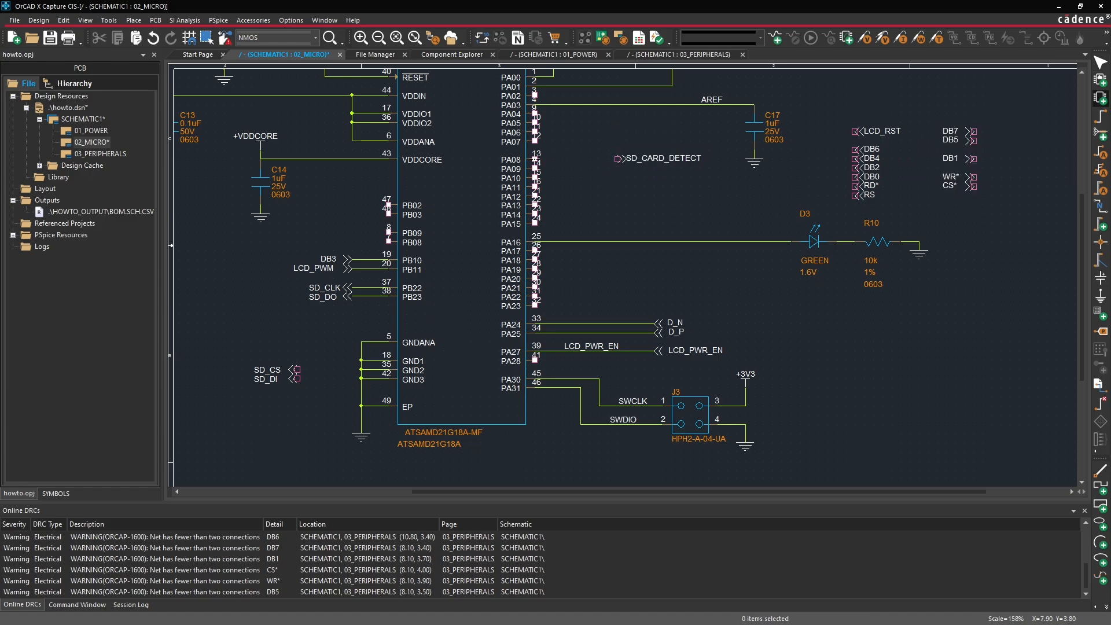
left_click(618, 158)
key("Escape")
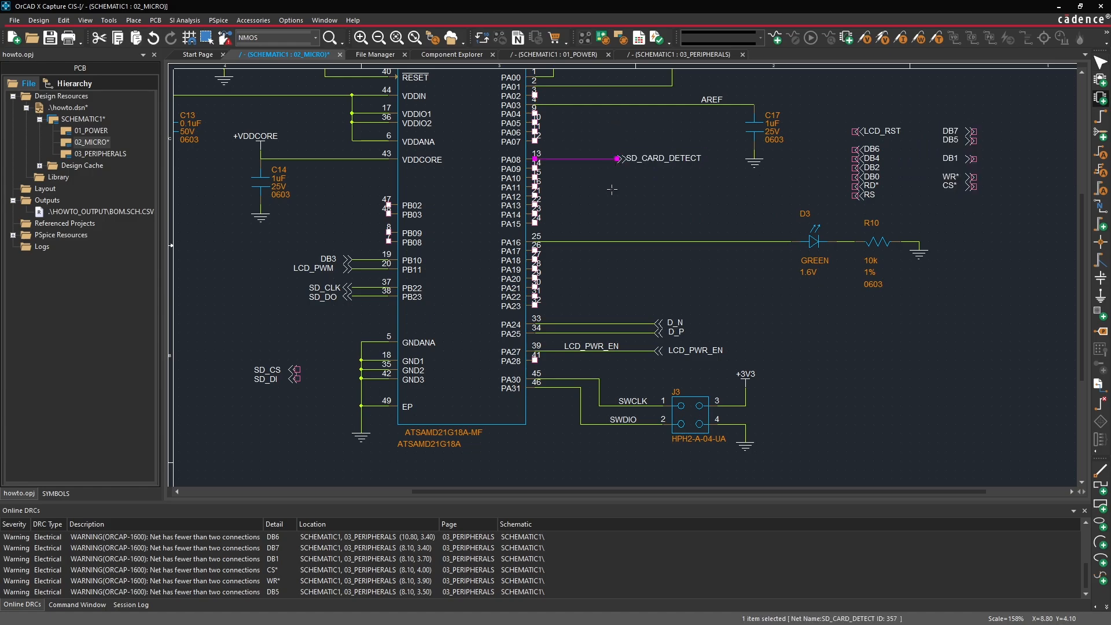
left_click(613, 195)
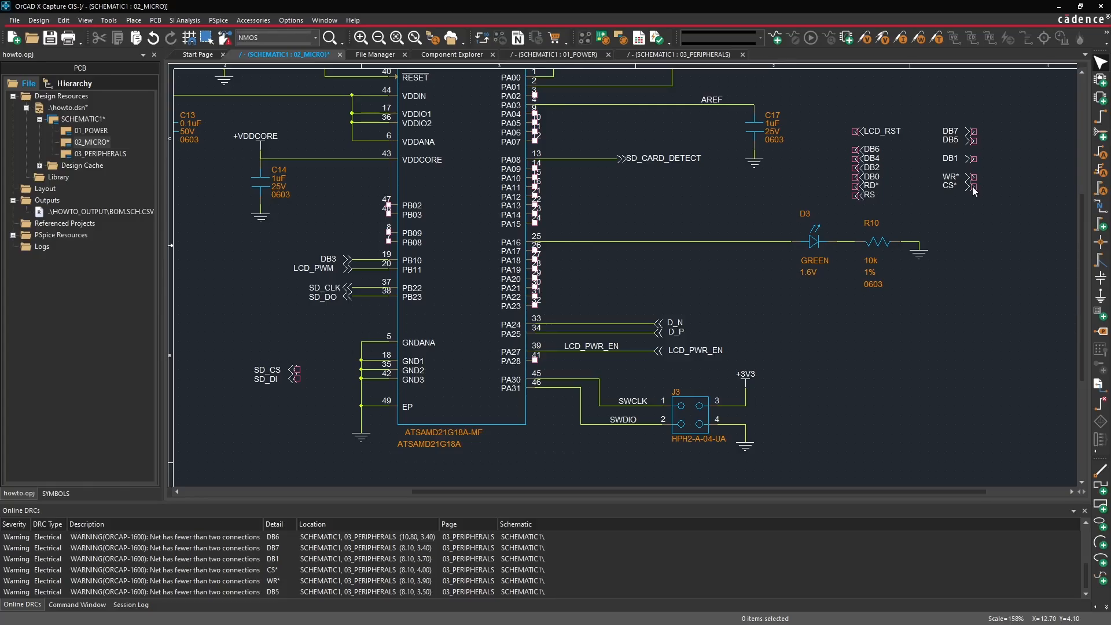
- Place the CS* and WR* connectors, mirrored, below SD_CARD_DETECT, level with pins PA09 and PA10
left_click_drag(961, 186, 623, 168)
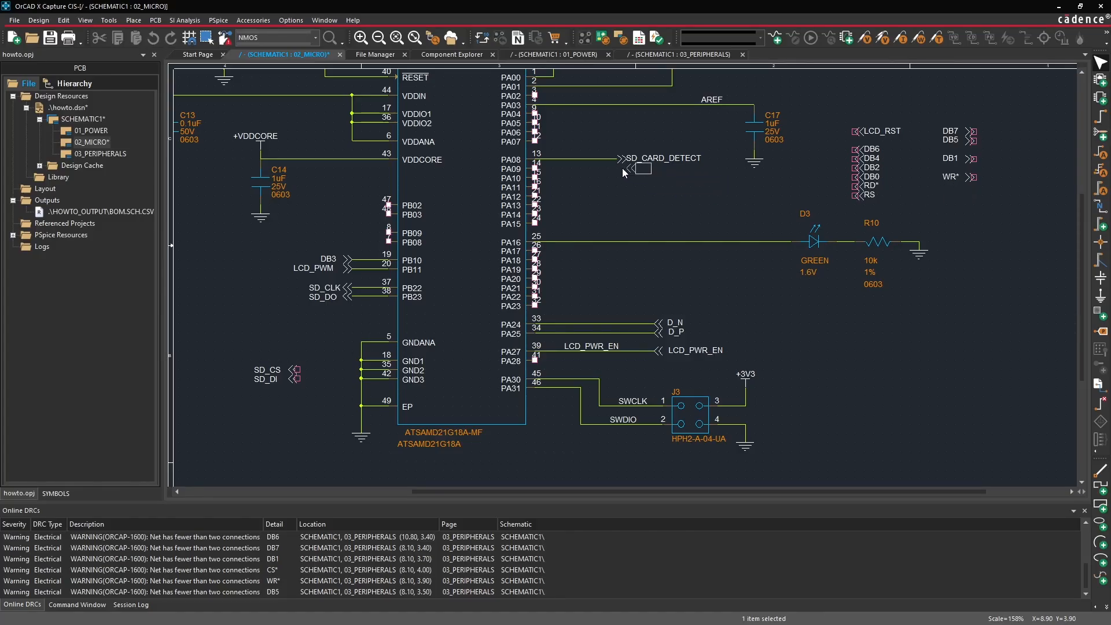
left_click(633, 196)
left_click_drag(968, 184, 615, 176)
left_click(641, 198)
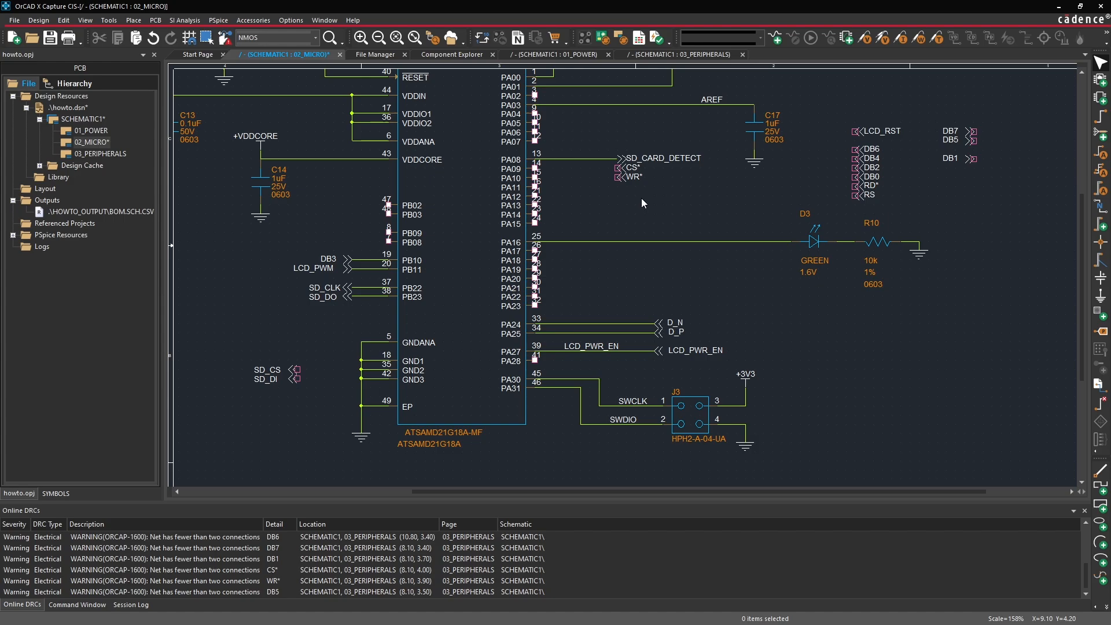
- Stack the DB1, DB5 and DB7 connectors, mirrored, below WR*, level with pins PA11, PA12 and PA13
left_click_drag(972, 158, 618, 186)
left_click(972, 145)
left_click_drag(976, 145, 621, 199)
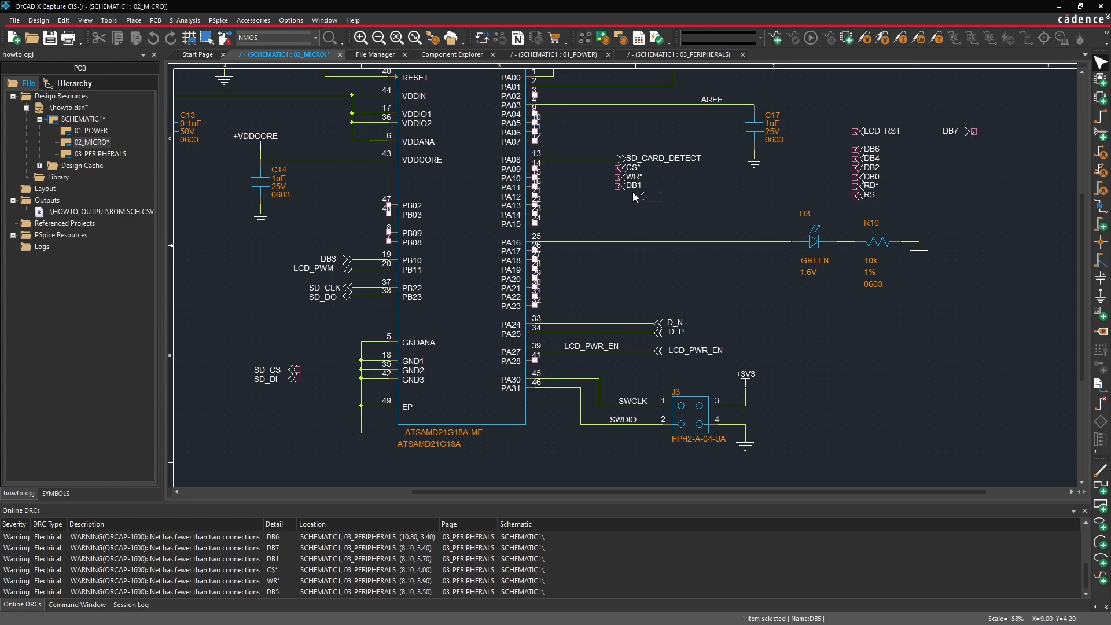
left_click(973, 132)
left_click_drag(973, 132, 618, 198)
left_click(683, 206)
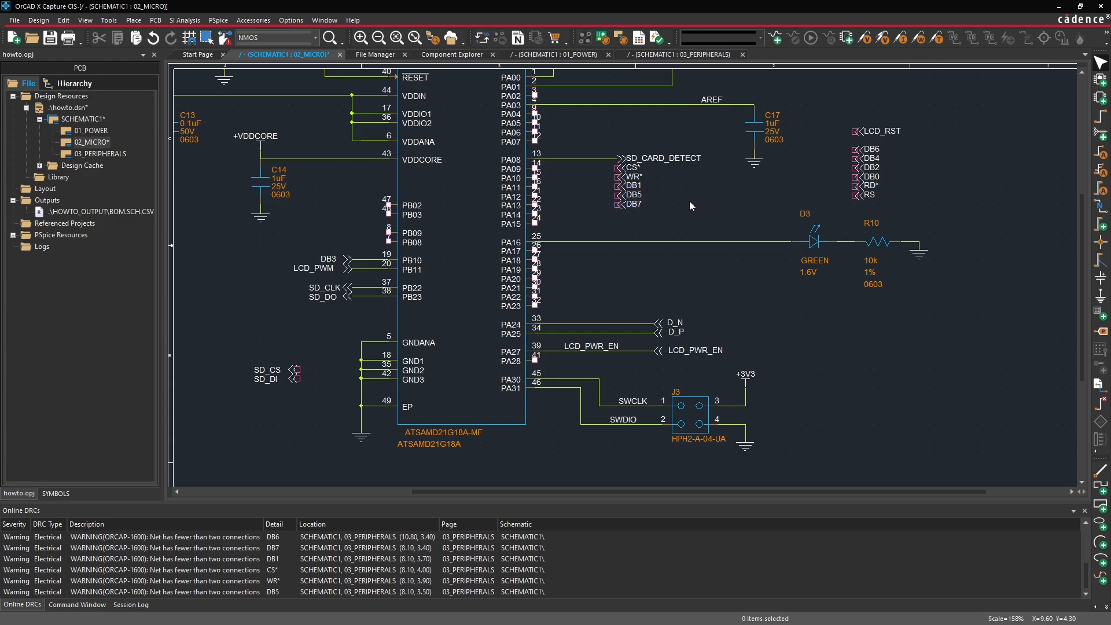
- Move the RS and RD* connectors below DB7, level with pins PA14 and PA15
left_click_drag(855, 197, 618, 213)
left_click_drag(855, 186, 618, 222)
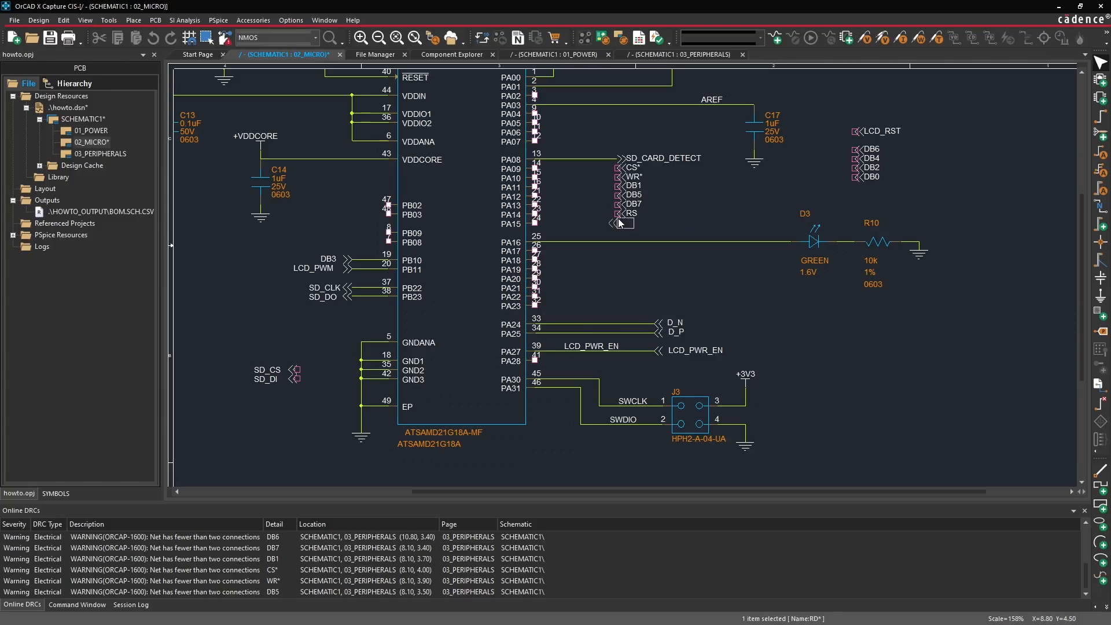
left_click(673, 287)
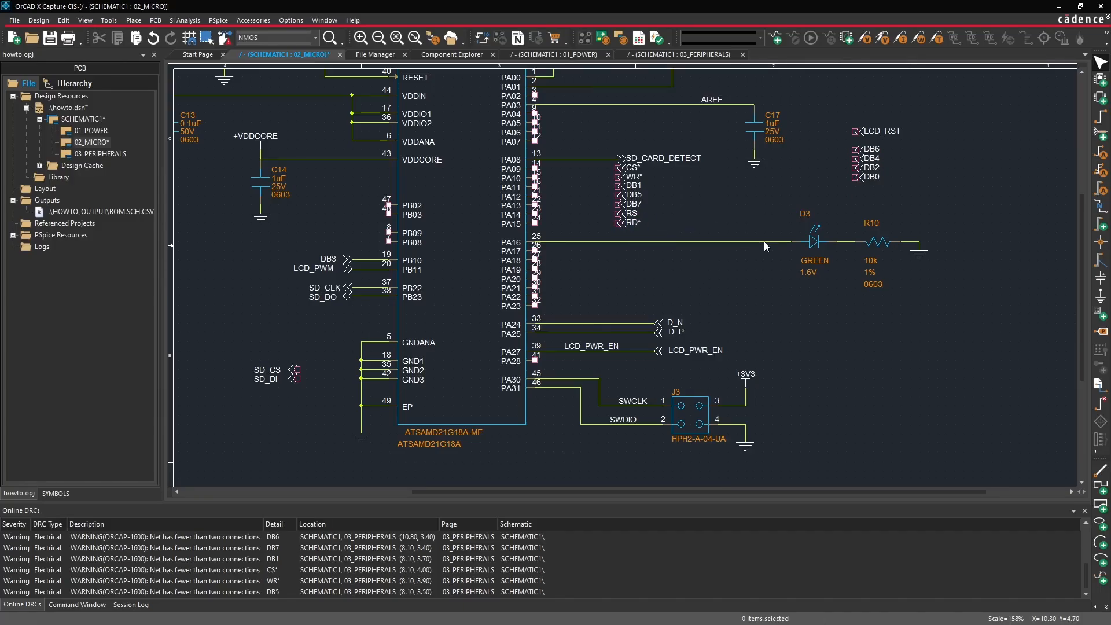
- Stack the DB0, DB2, DB4, DB6 and LCD_RST connectors below the PA16 wire, level with pins PA17 to PA21
left_click_drag(856, 176, 622, 257)
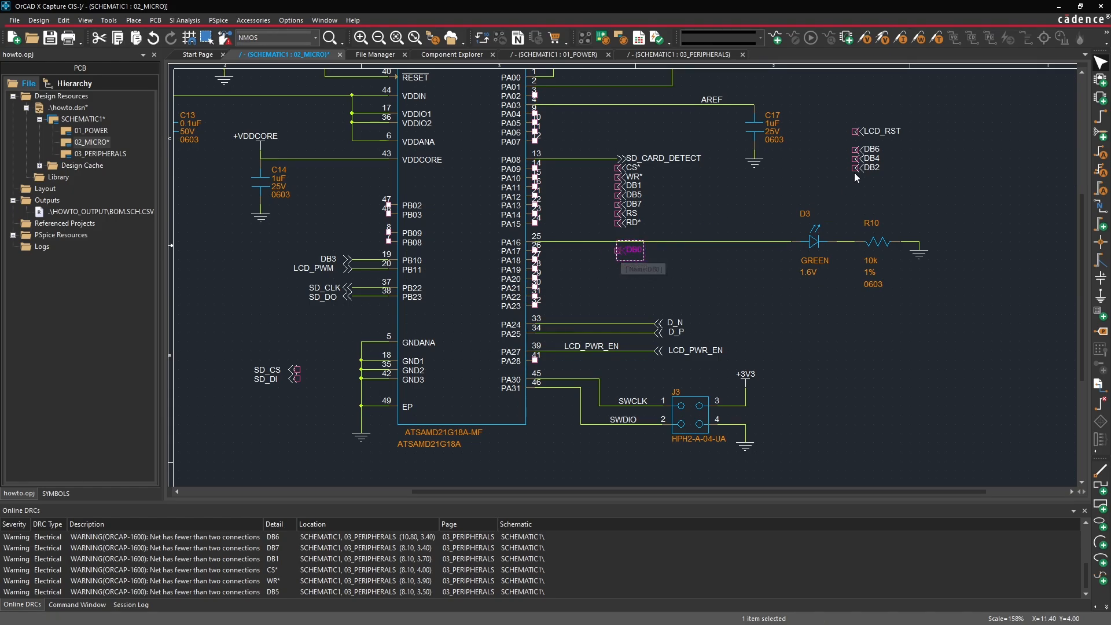
left_click_drag(857, 168, 620, 259)
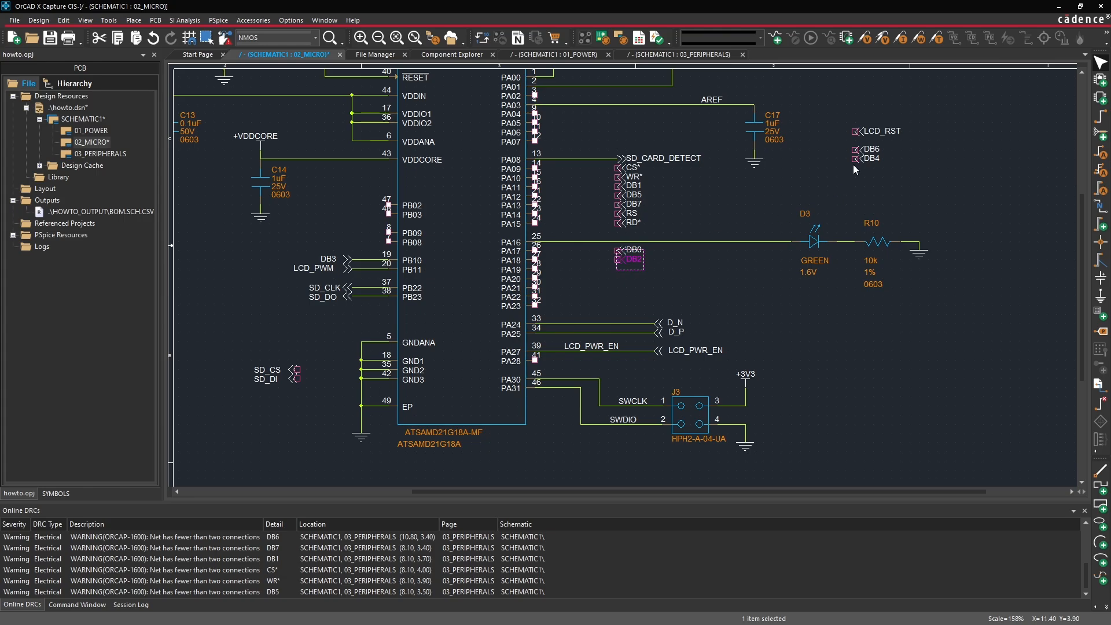
left_click_drag(854, 159, 613, 269)
left_click_drag(856, 149, 617, 278)
left_click(849, 192)
left_click_drag(854, 132, 632, 290)
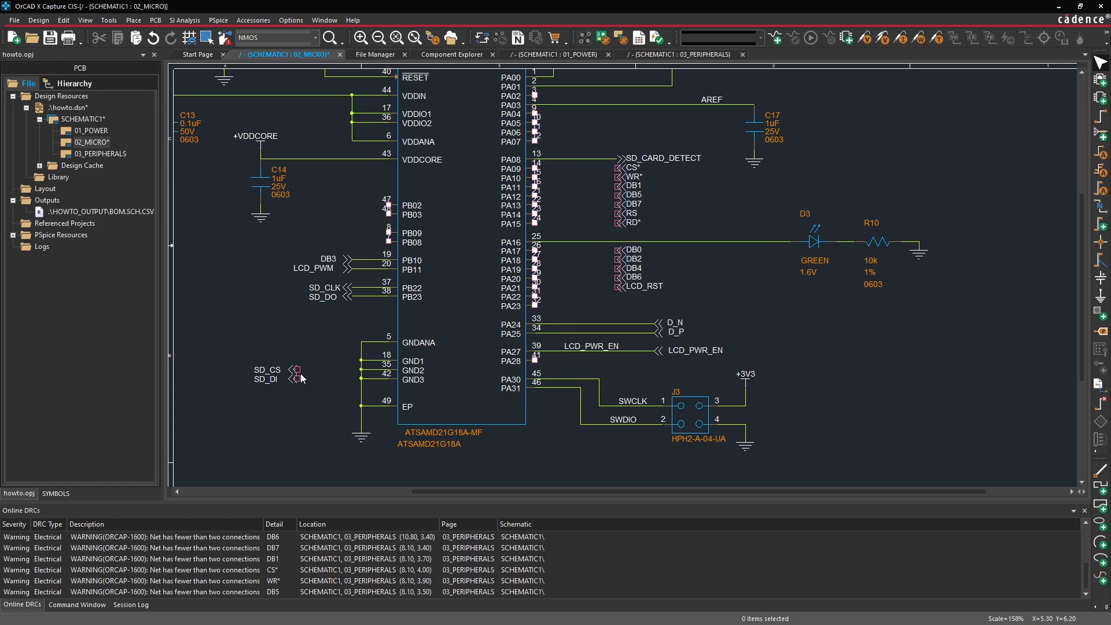
- Move the SD_DI and SD_CS connectors, mirrored, below LCD_RST, level with pins PA22 and PA23
left_click_drag(295, 379, 619, 305)
left_click(741, 303)
left_click_drag(299, 370, 614, 306)
left_click(738, 301)
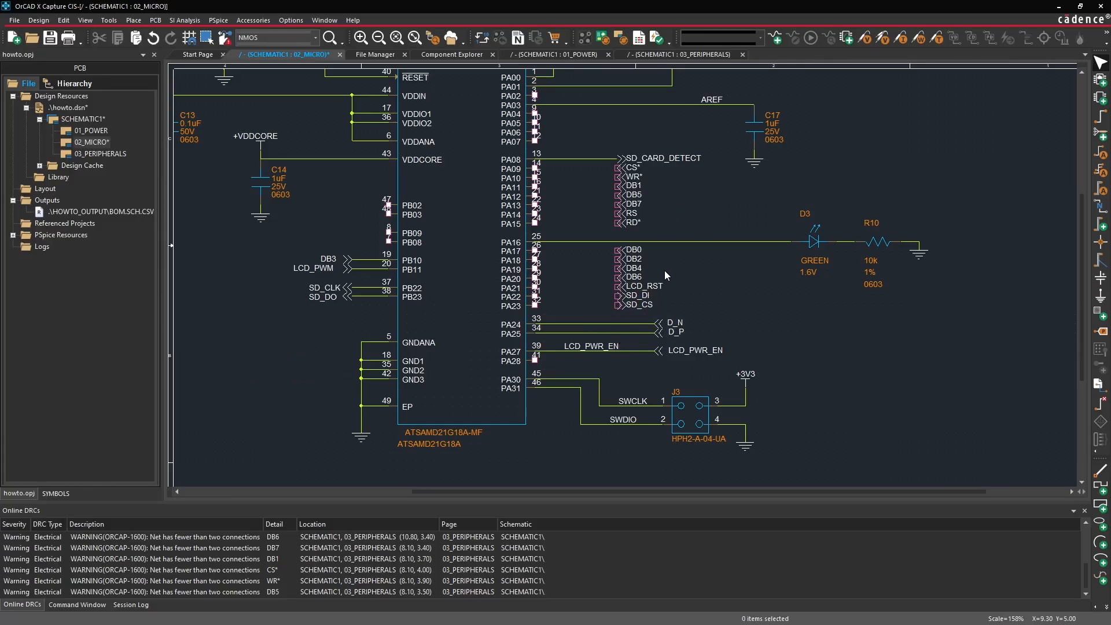
- Shift the DB4, LCD_RST and DB0 connectors to the right, out of line with the rest of their column
scroll(665, 272, "up", 1, "ctrl")
left_click_drag(549, 274, 641, 276)
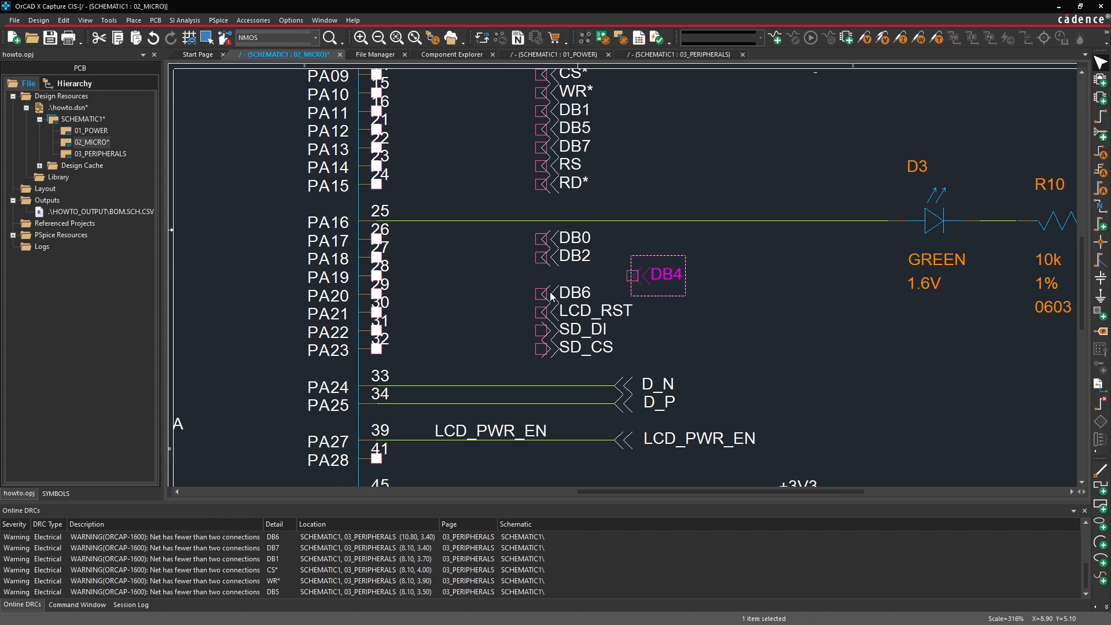
left_click_drag(547, 312, 591, 300)
left_click_drag(563, 243, 599, 243)
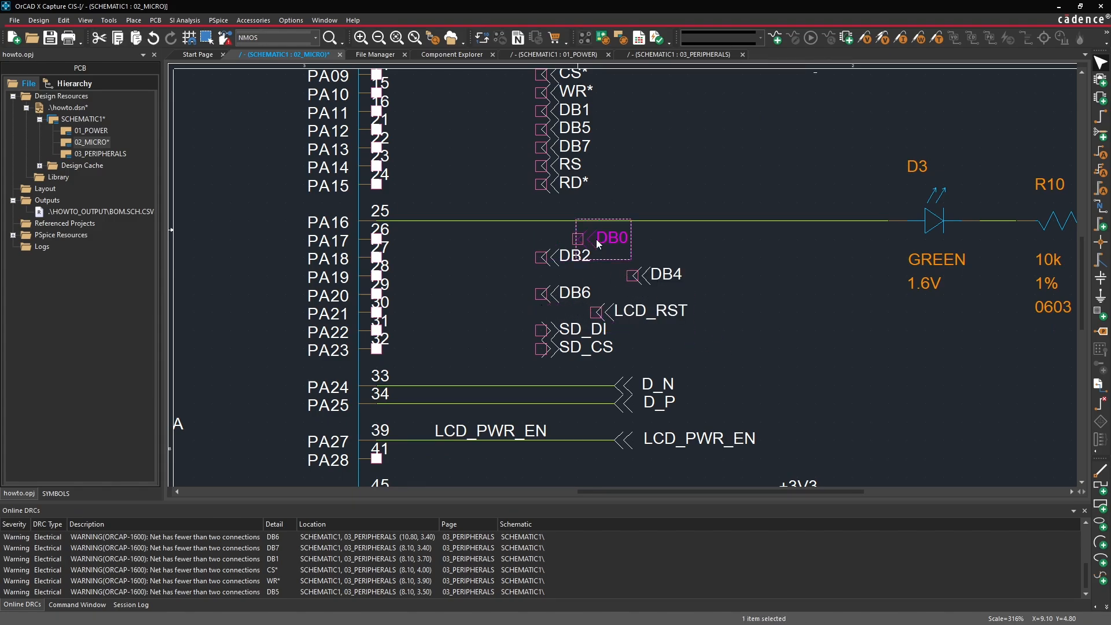
left_click(748, 324)
- Align the off-page connectors from DB0 to SD_CS along their left edges
left_click_drag(742, 353, 519, 235)
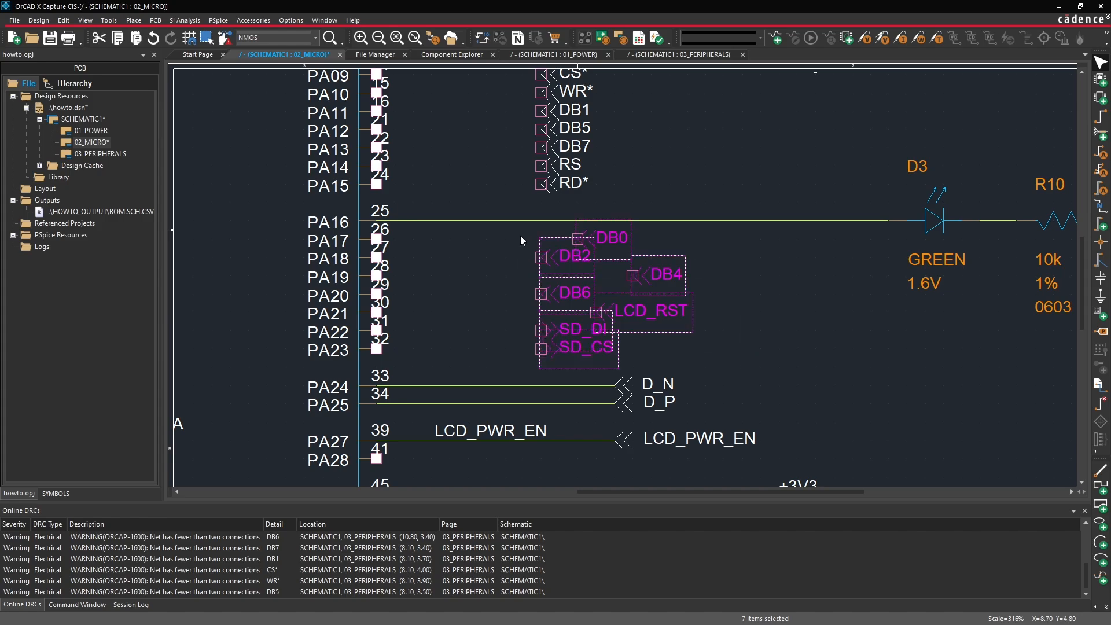
left_click(66, 21)
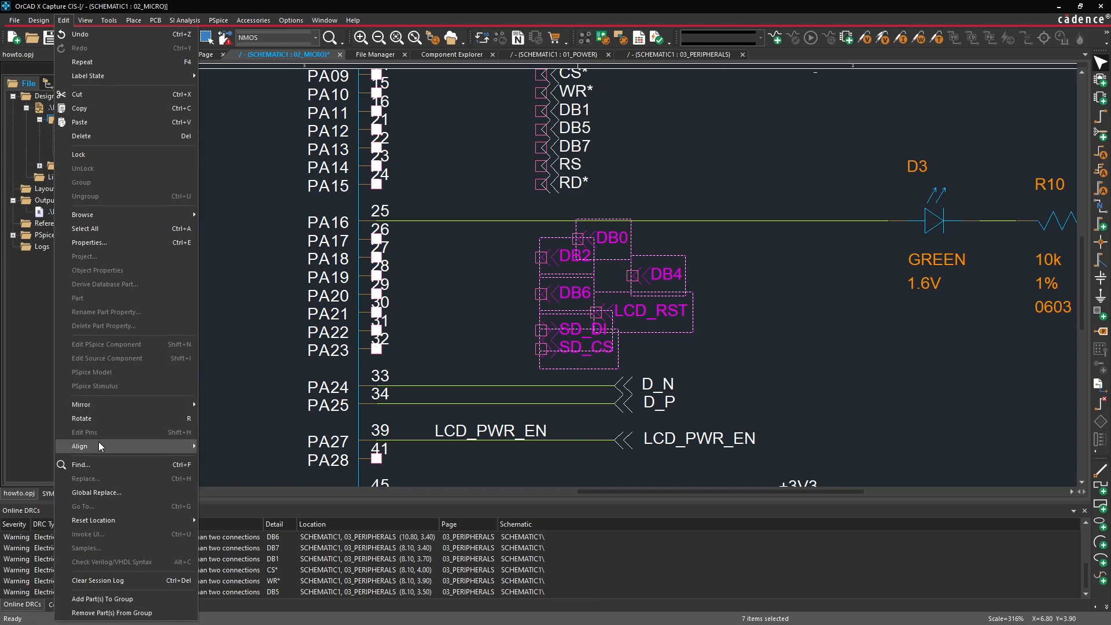
mouse_move(99, 444)
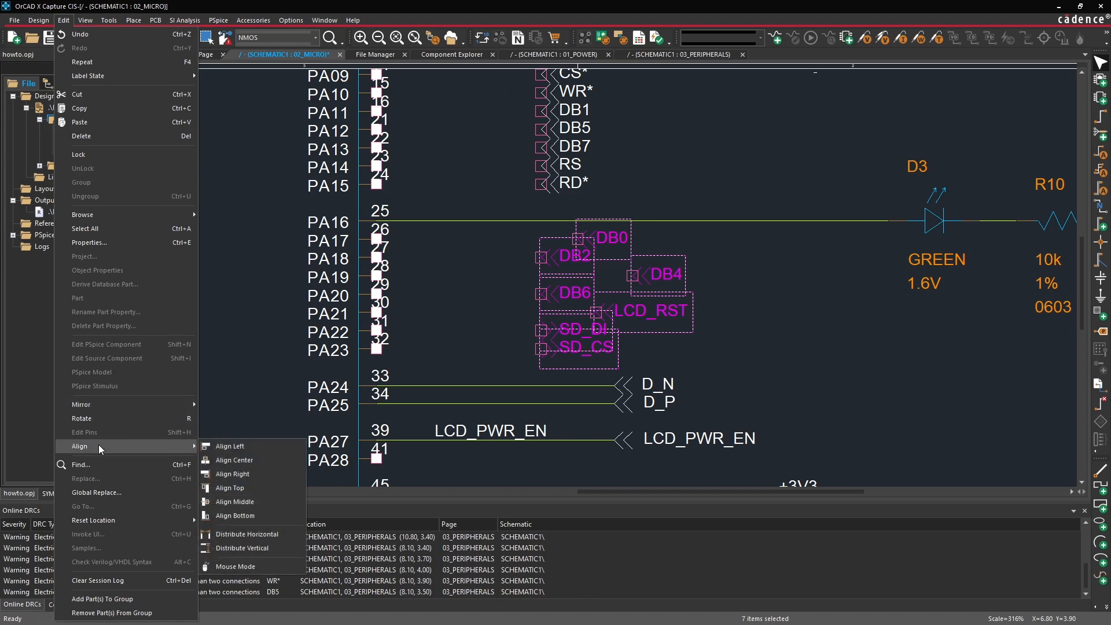
left_click(257, 445)
left_click(901, 259)
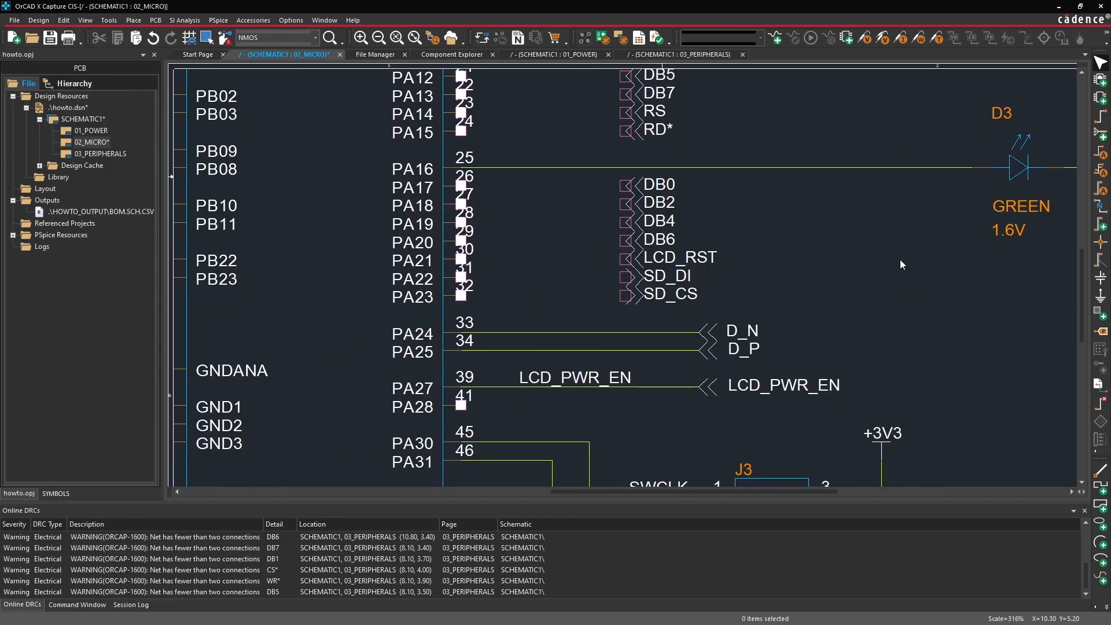
- Wire pins PA09 and PA10 to the CS* and WR* off-page connectors
scroll(771, 236, "down", 1, "ctrl")
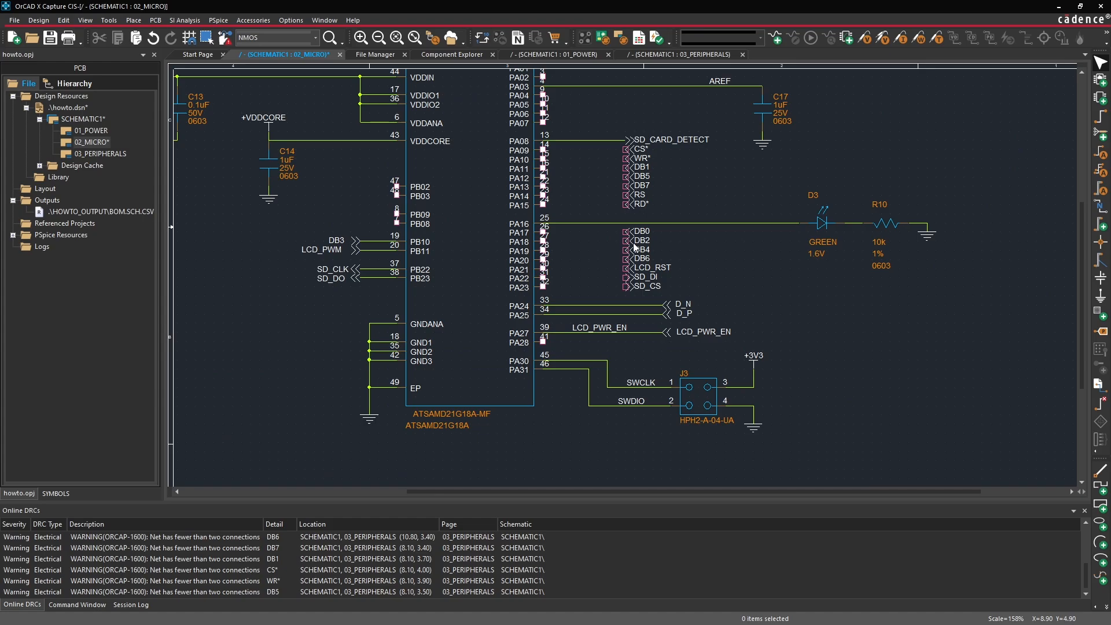
scroll(619, 292, "up", 1, "ctrl")
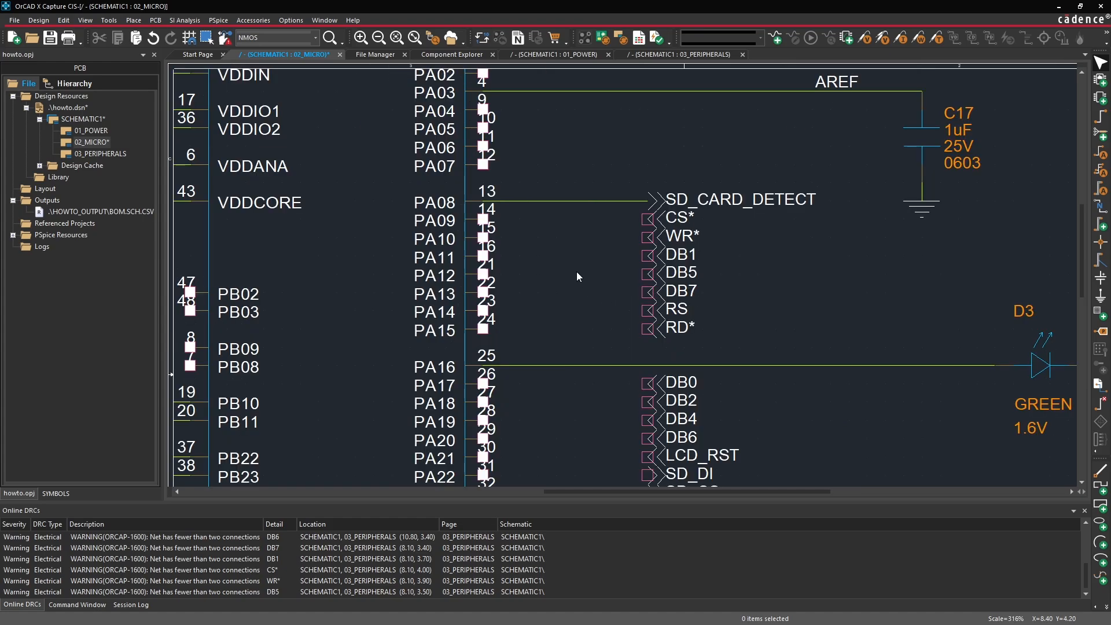
key("w")
left_click(484, 219)
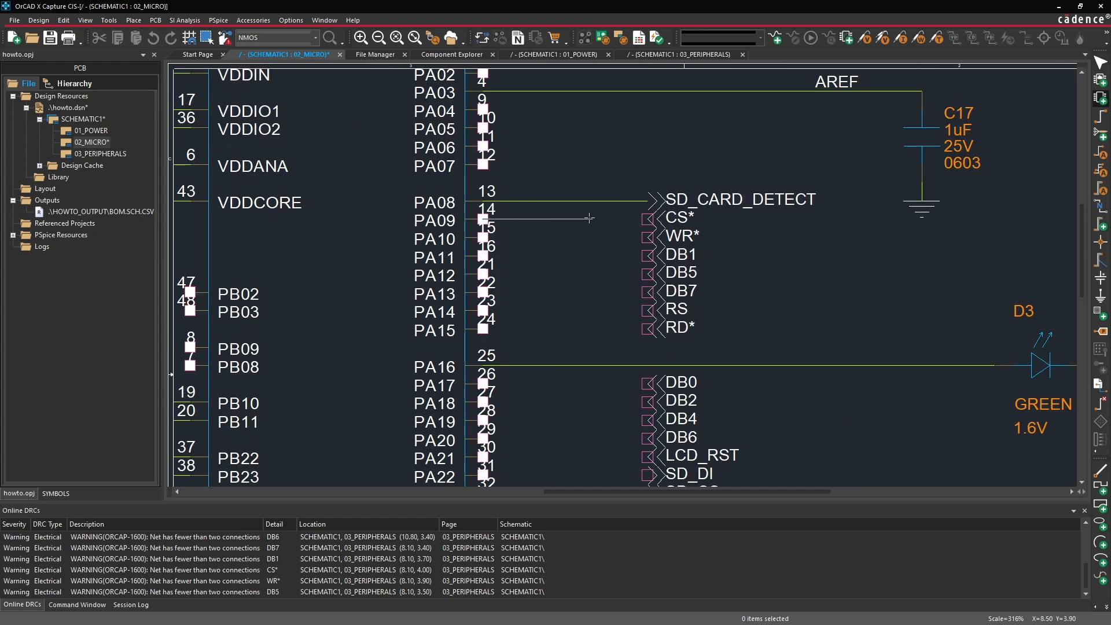
left_click(647, 219)
left_click(648, 237)
left_click(483, 237)
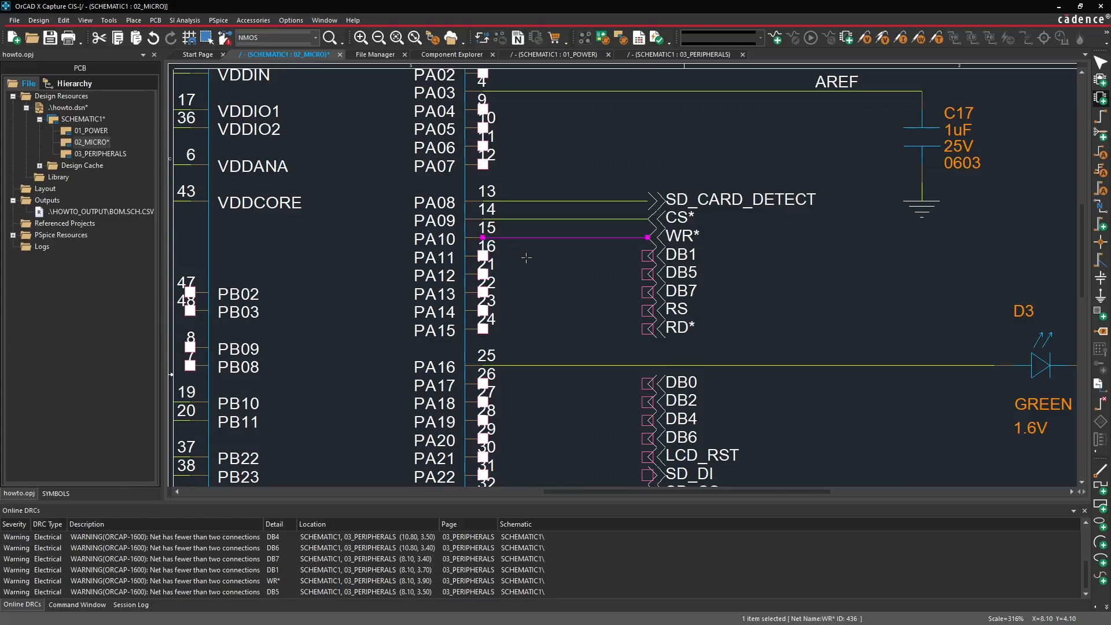
key("Escape")
- Copy the three wires at PA08 to PA10 onto PA11, PA12 and PA13 to connect DB1, DB5 and DB7
left_click_drag(596, 173, 570, 275)
key("ctrl+v")
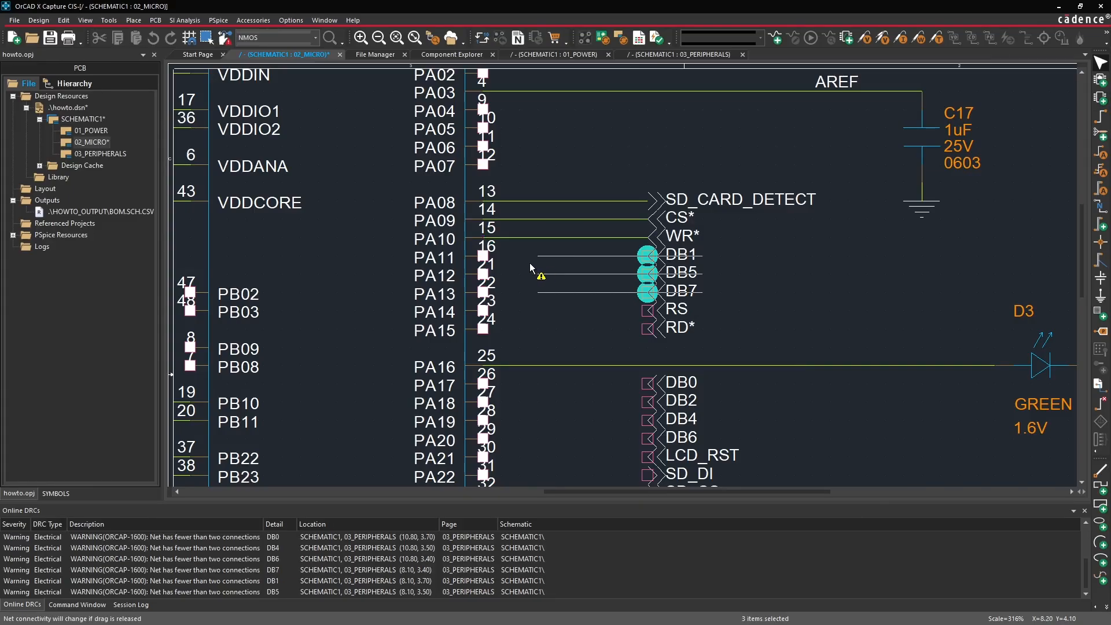
left_click(485, 257)
left_click(535, 329)
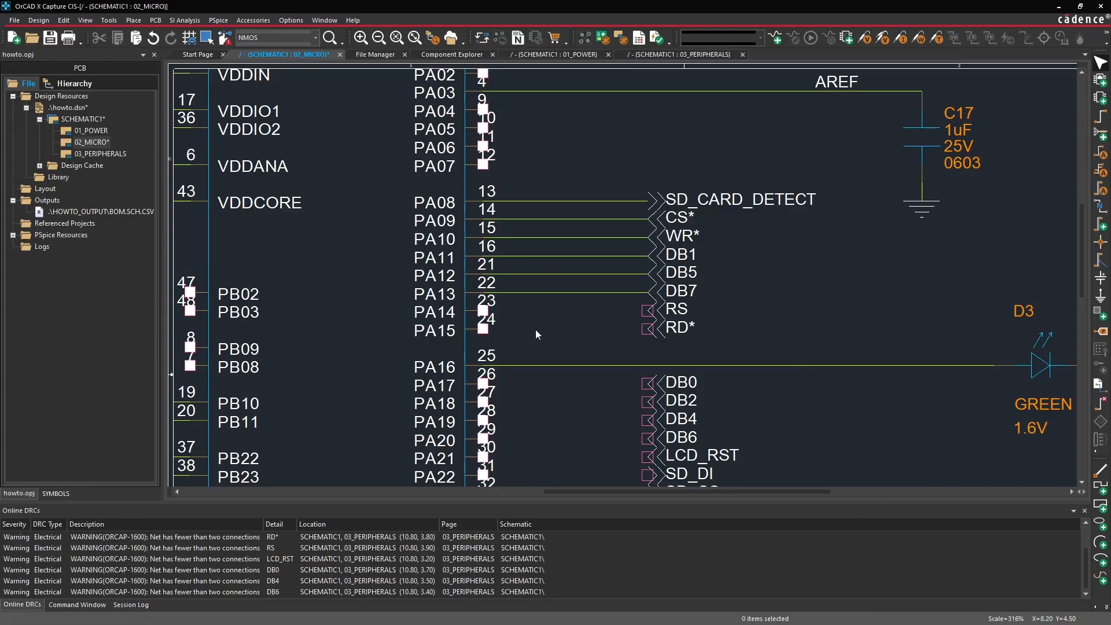
- Wire pins PA14 and PA15 to the RS and RD* off-page connectors
key("w")
left_click(483, 310)
left_click(647, 310)
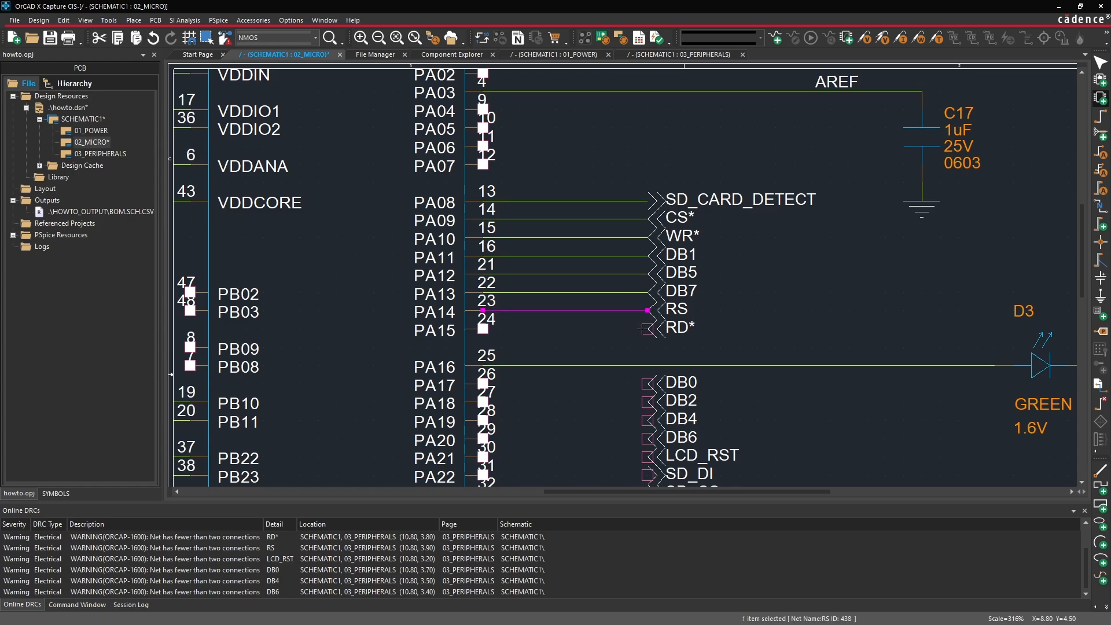
left_click(648, 329)
left_click(483, 328)
key("Escape")
left_click(599, 349)
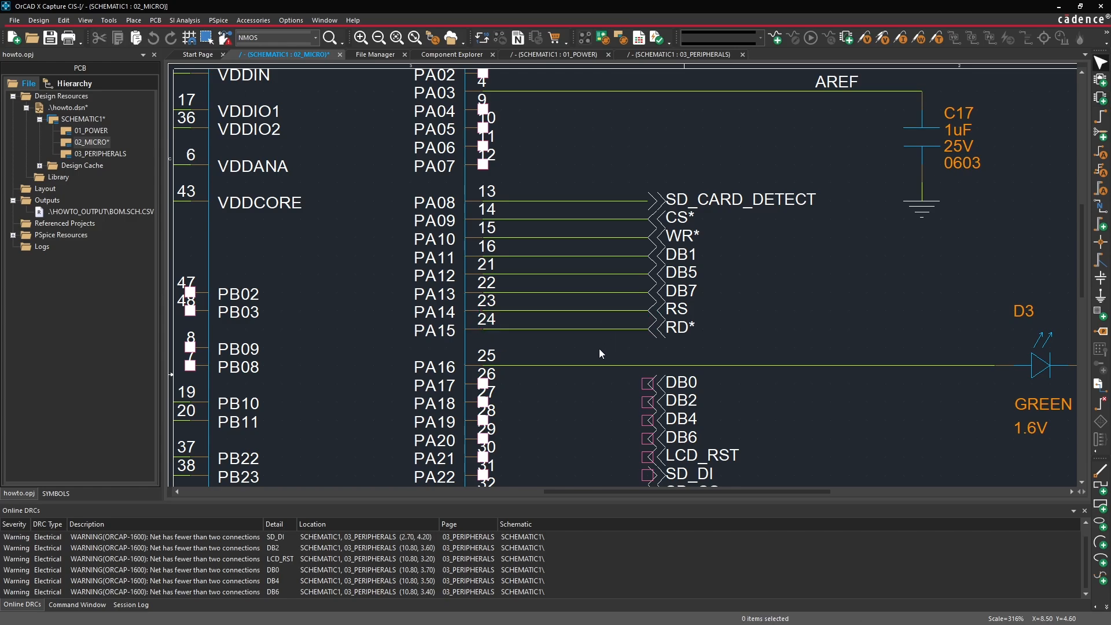
- Copy the eight wires at PA08 to PA15 down to connect PA17 to PA23, and delete the surplus wire below SD_CS
scroll(599, 348, "down", 1, "ctrl")
left_click_drag(609, 211, 592, 308)
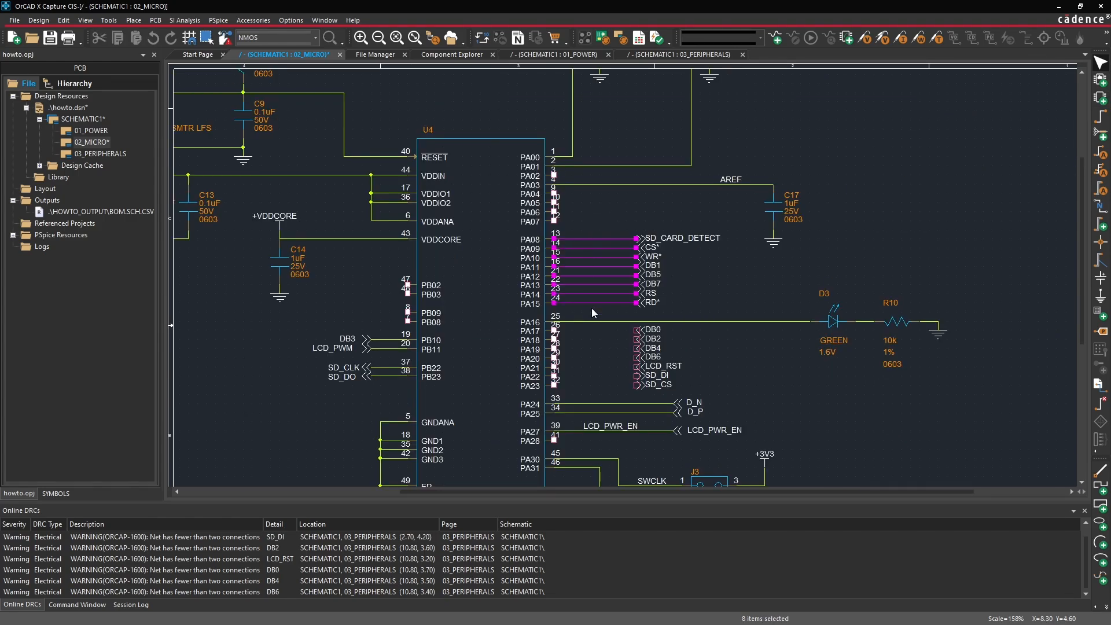
key("ctrl+c")
key("ctrl+v")
left_click(557, 332)
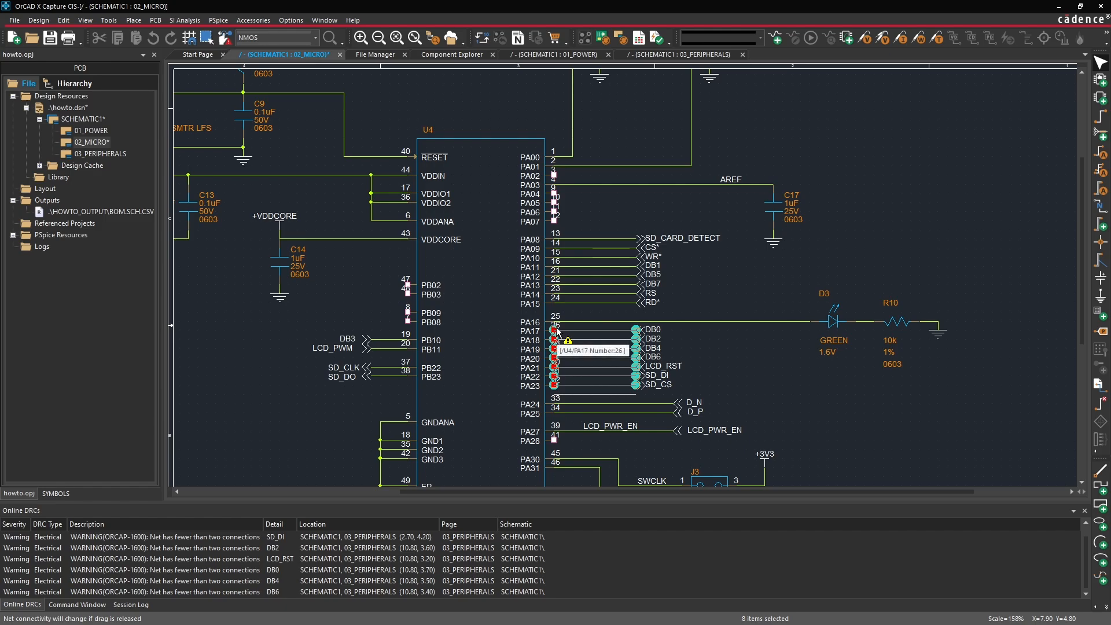
left_click(624, 398)
left_click(622, 394)
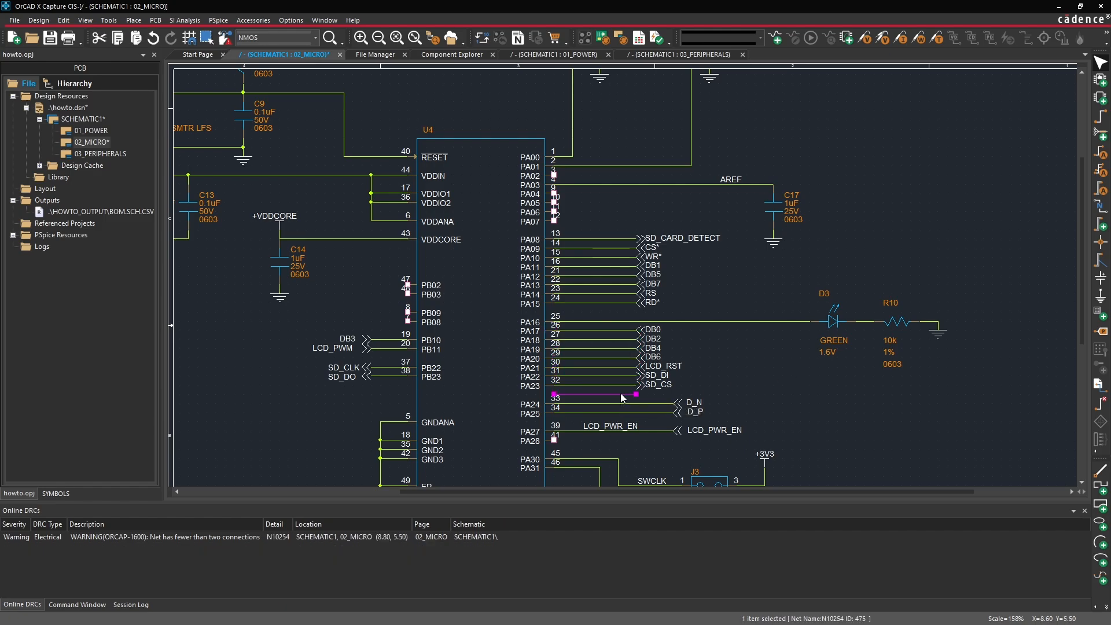
key("Delete")
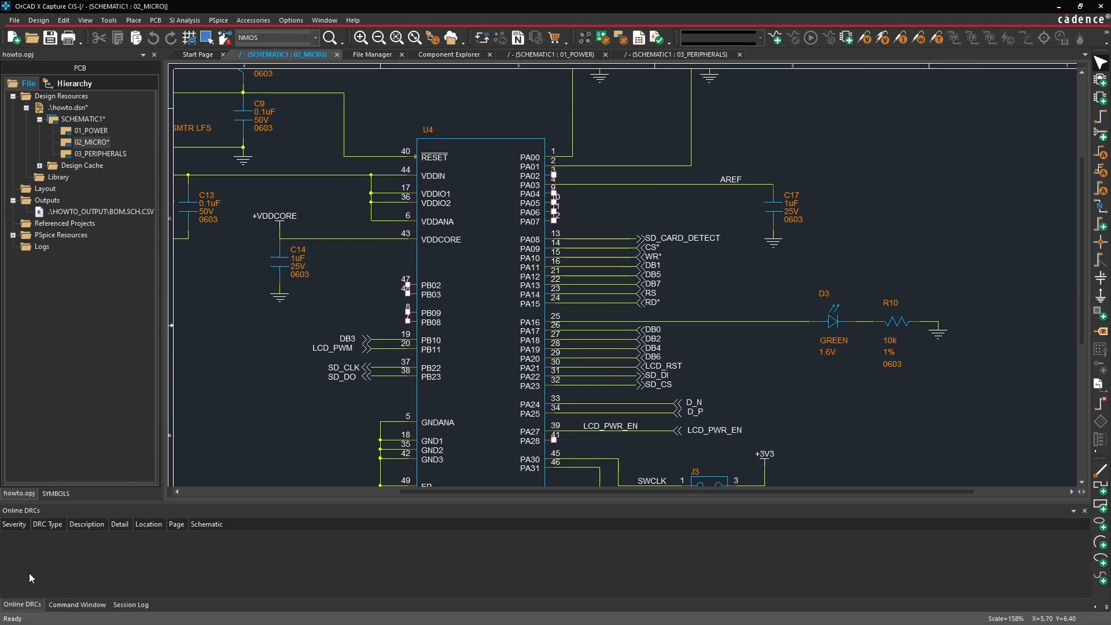
- Open the 01_POWER page and move resistor R4 left, closer to connector J2
middle_click_drag(389, 330, 364, 378)
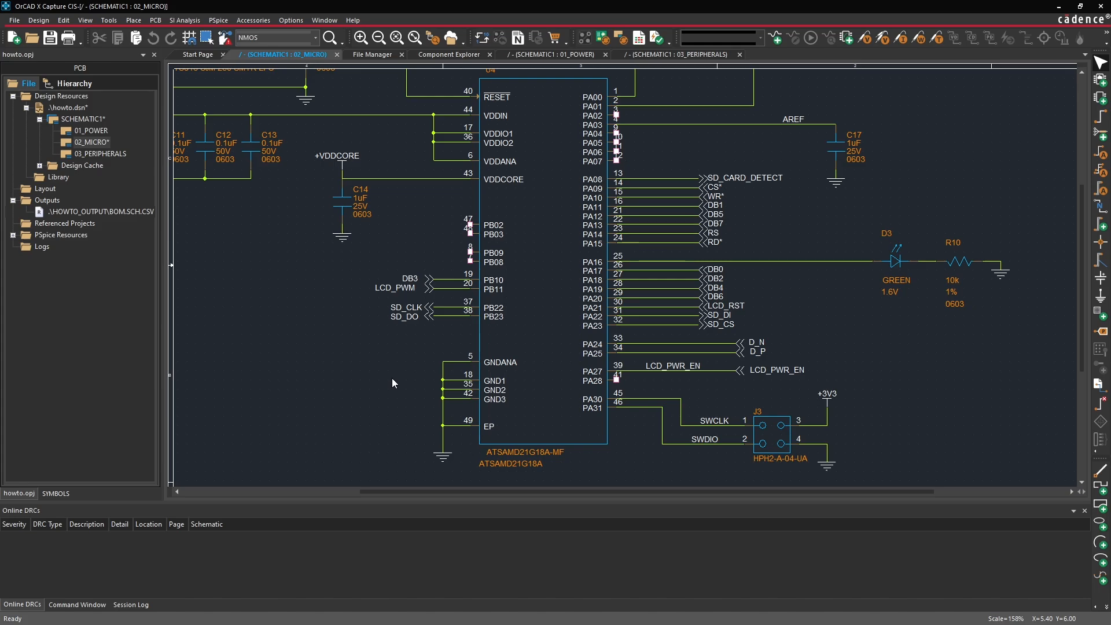
double_click(92, 131)
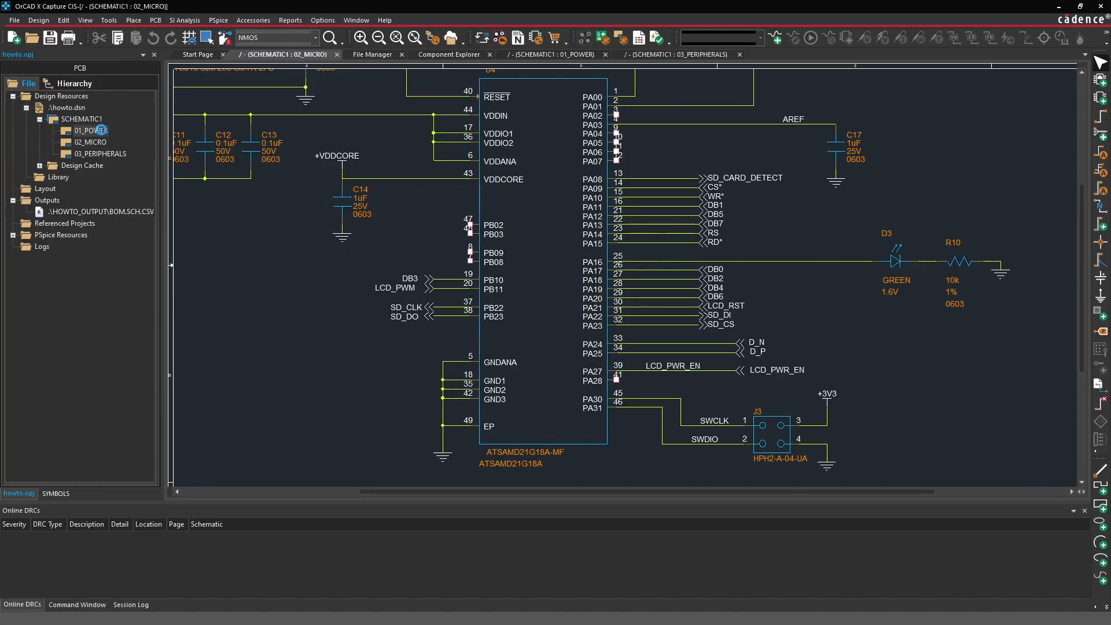
middle_click_drag(455, 271, 363, 260)
scroll(385, 229, "down", 1, "ctrl")
scroll(625, 145, "up", 1, "ctrl")
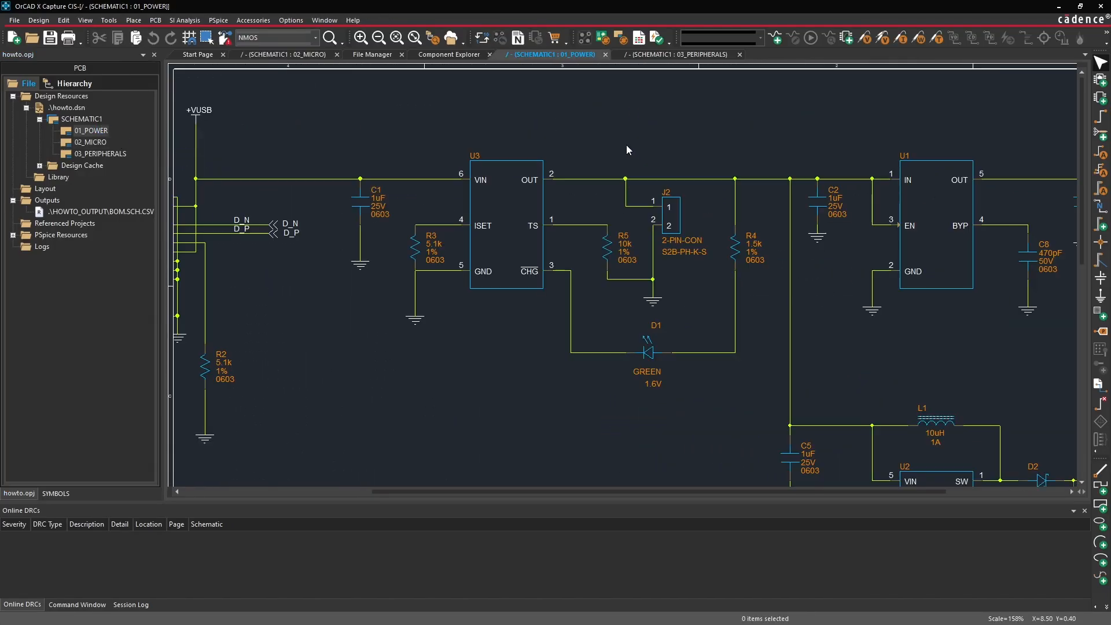
left_click_drag(735, 250, 718, 250)
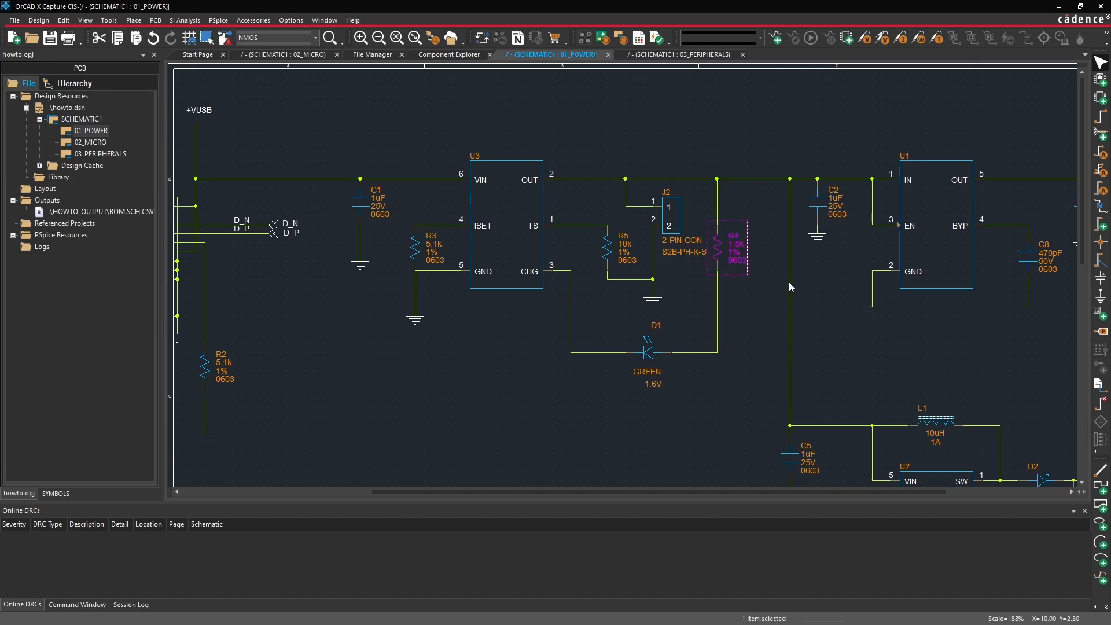
- Shift the vertical wire feeding the U2 circuit slightly right and realign C5 and its ground symbol beneath it
middle_click_drag(891, 273, 799, 283)
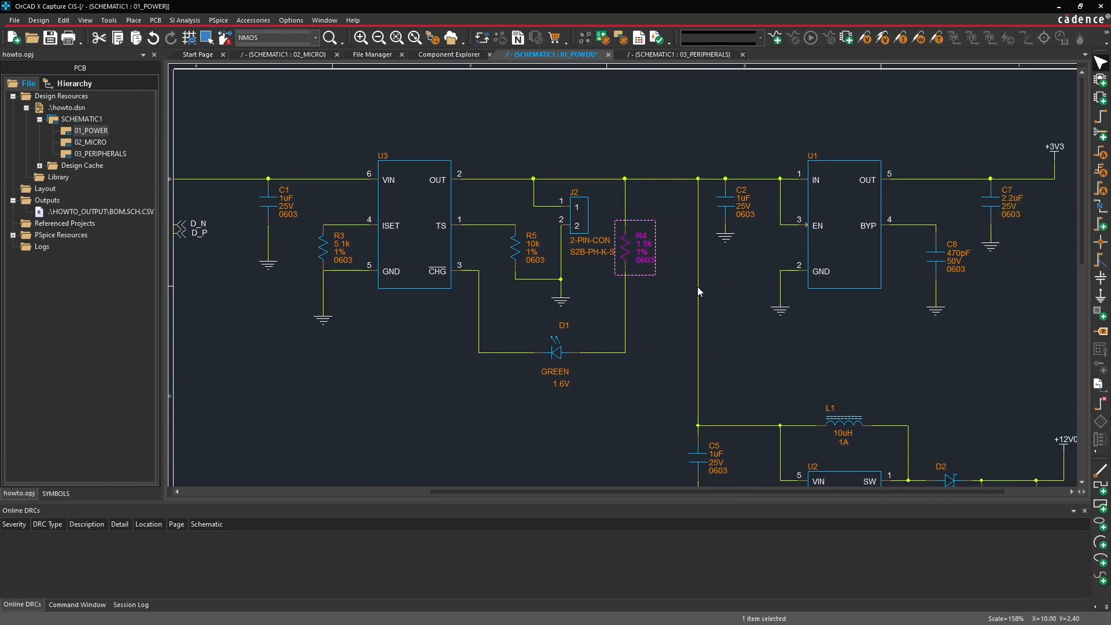
left_click_drag(698, 287, 707, 285)
middle_click_drag(744, 429, 741, 434)
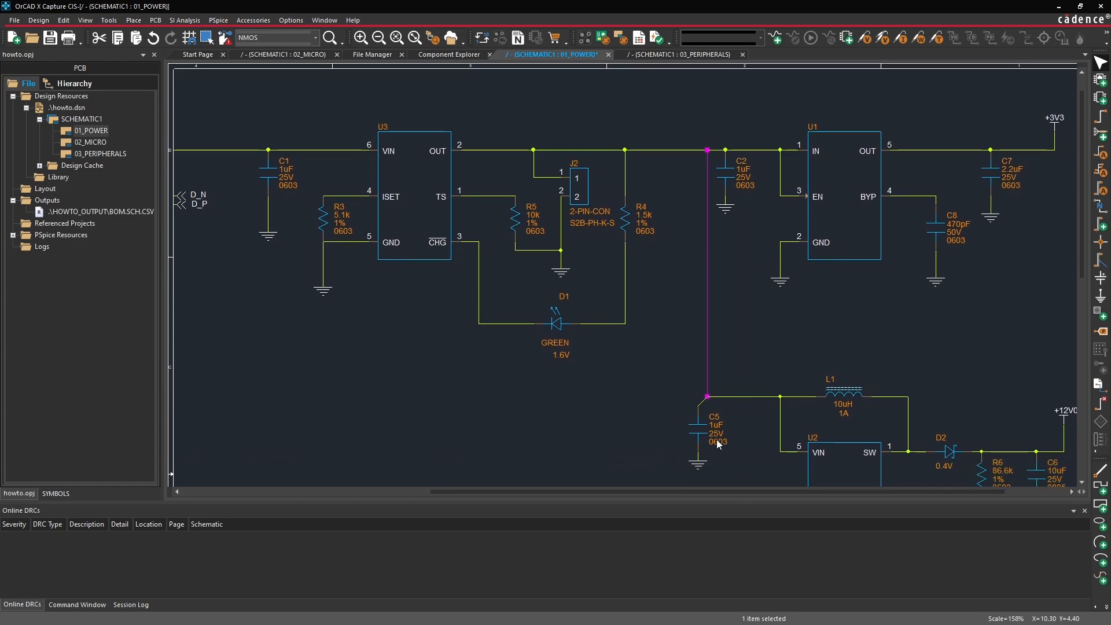
left_click_drag(698, 430, 707, 430)
left_click(700, 465)
left_click_drag(700, 469, 708, 467)
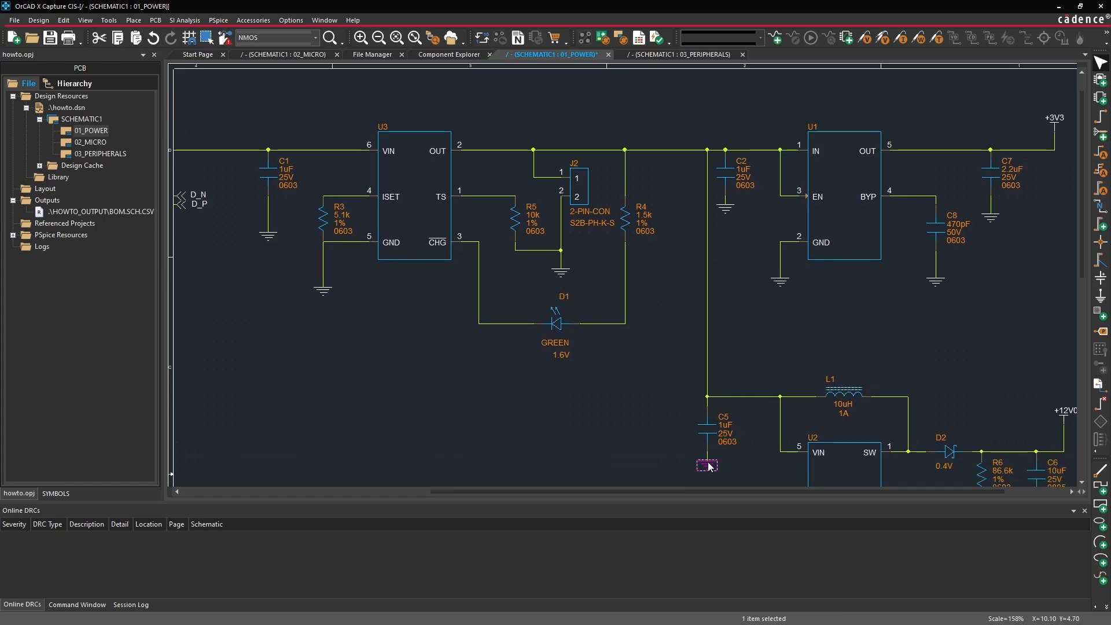
left_click(671, 304)
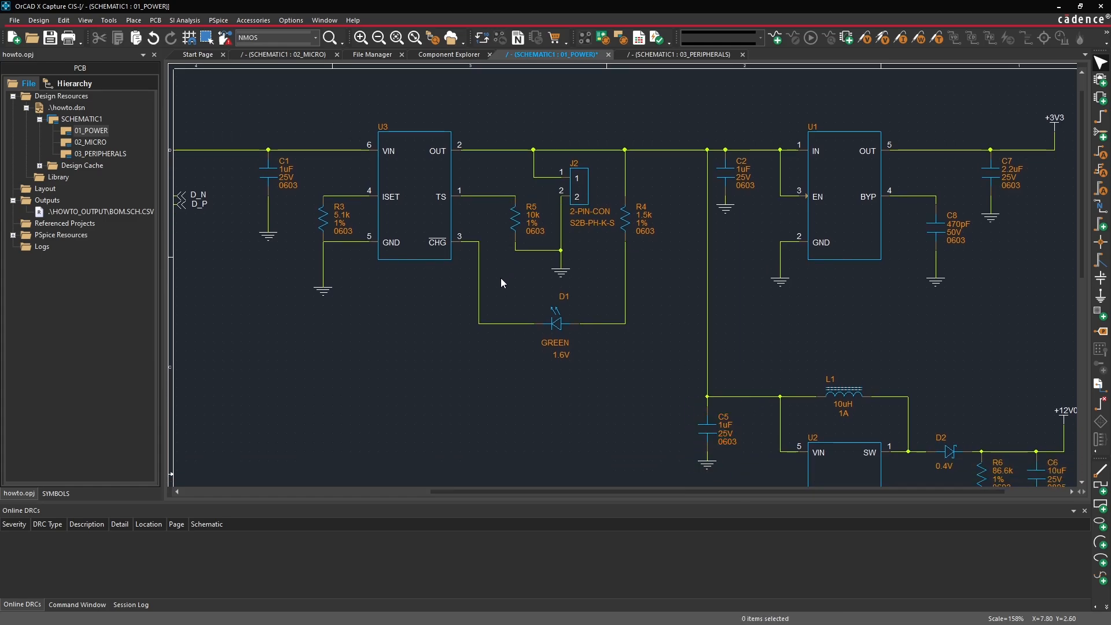
- Move J2, R5 and their ground symbol left toward U3, and shift R4 left by the same amount
left_click_drag(499, 285, 565, 186)
left_click(588, 256)
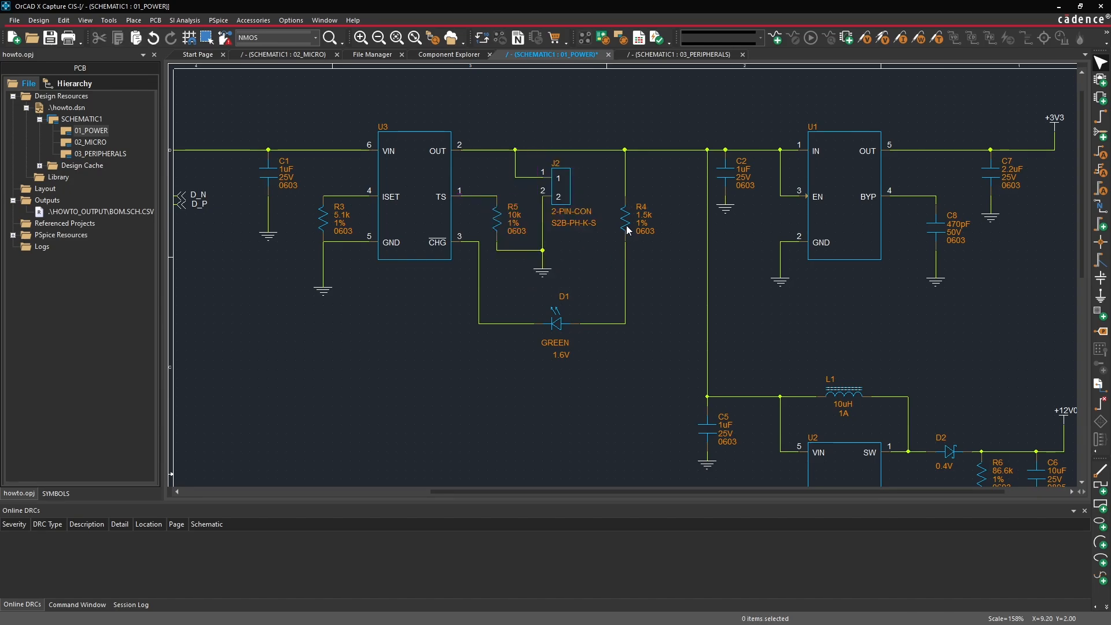
left_click(626, 224)
left_click_drag(626, 225, 608, 224)
left_click(599, 209)
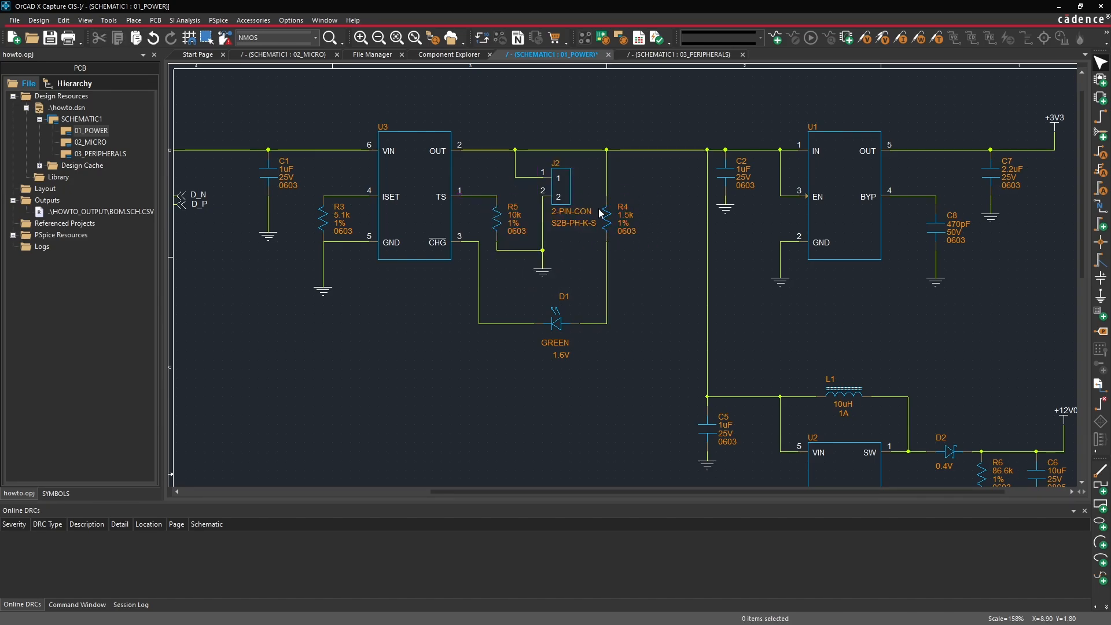
- Place two 100k 1% 0603 resistors from the workspace library, one hanging from the U3 OUT line and one below it
left_click(449, 54)
scroll(497, 194, "up", 3)
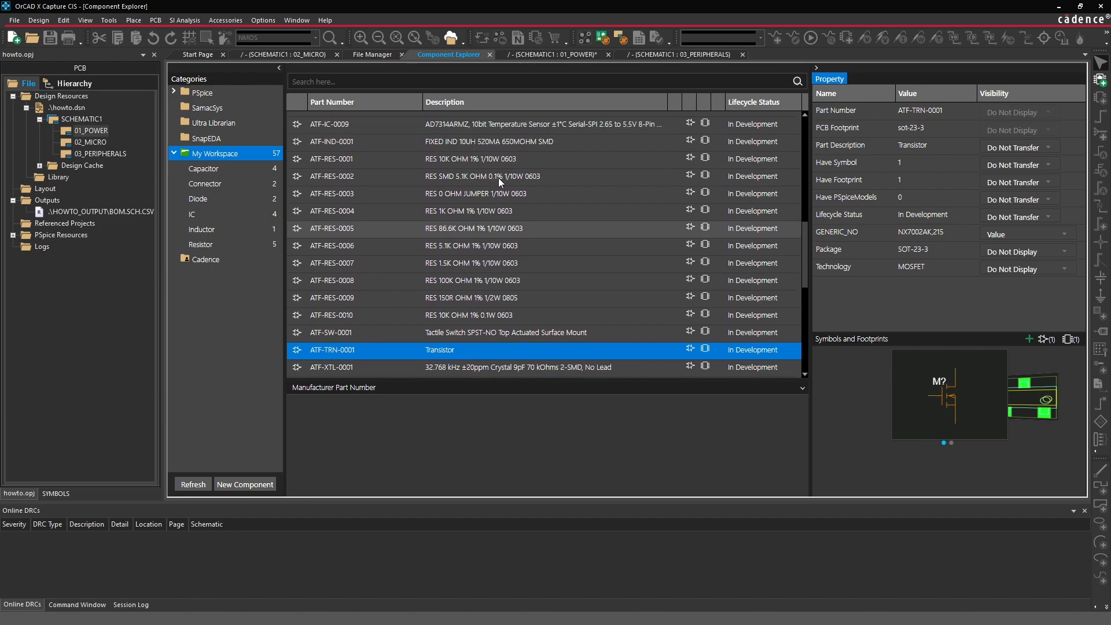
left_click_drag(453, 343, 688, 184)
left_click(688, 180)
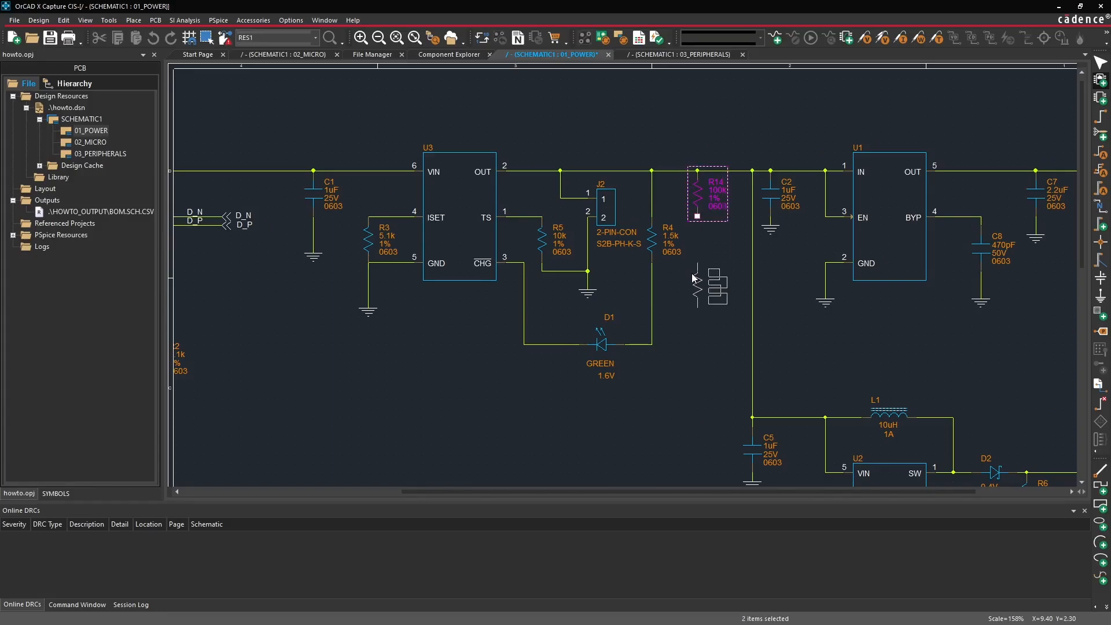
left_click(688, 246)
key("Escape")
left_click(685, 316)
- Wire the lower end of R14 to the upper end of R15
key("w")
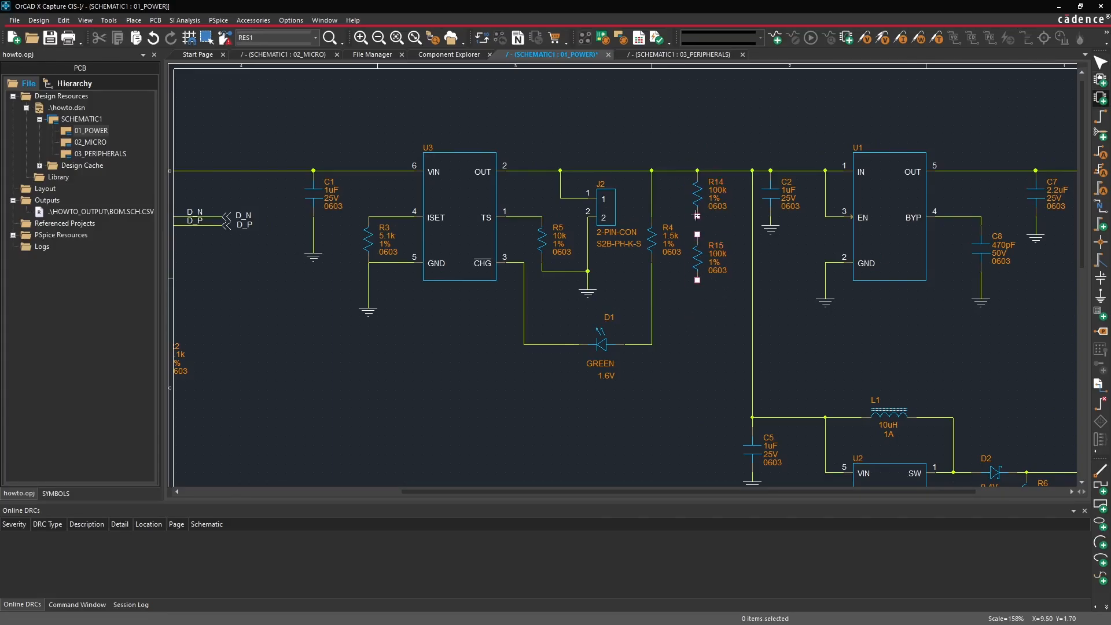
left_click(698, 217)
left_click(697, 234)
key("Escape")
- Copy the ground symbol under J2 to below R15 and wire it to the resistor
left_click(588, 294)
key("ctrl+c")
key("ctrl+v")
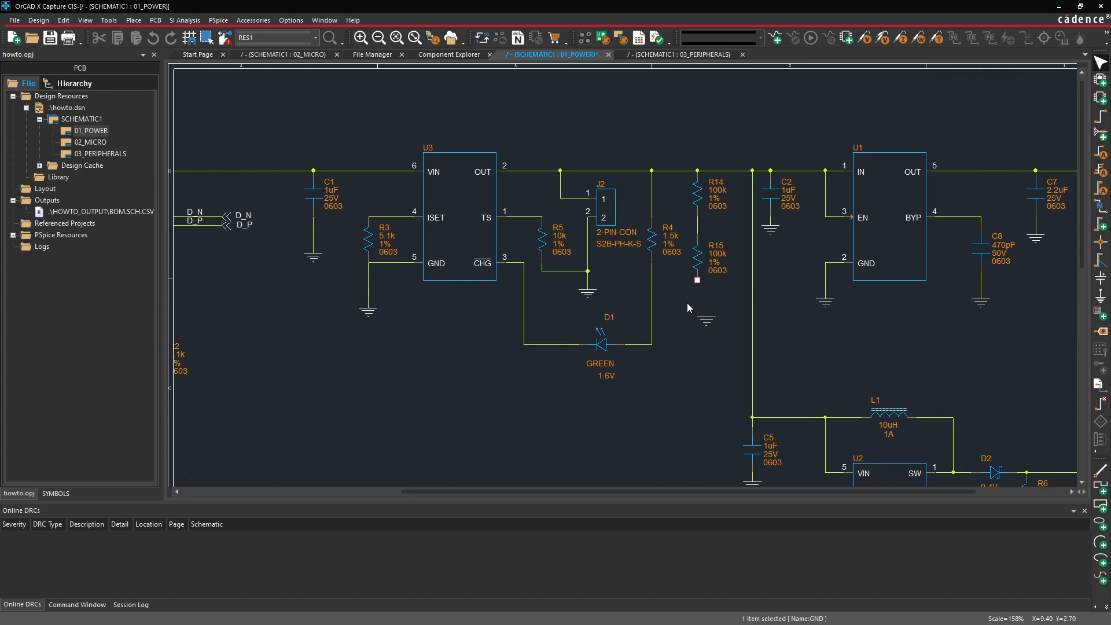
left_click(675, 286)
key("w")
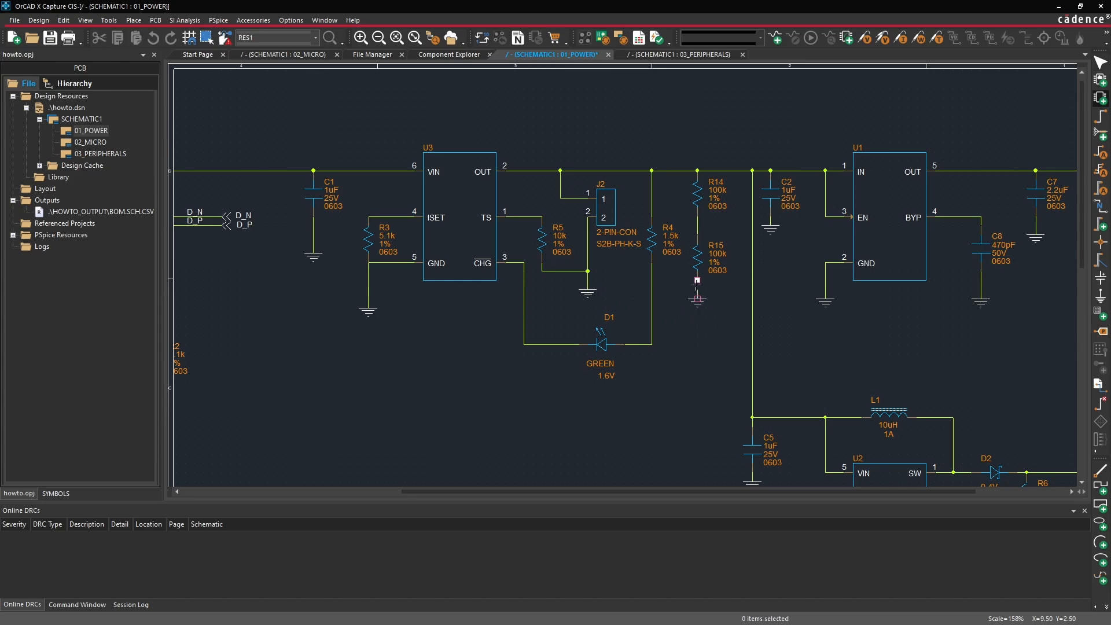
left_click(698, 280)
left_click(697, 299)
key("Escape")
- Move the U1 regulator circuit with C2, C7, C8 and the +3V3 symbol right to free up space
mouse_move(706, 307)
middle_mouse_down()
mouse_move(980, 295)
mouse_move(948, 284)
middle_mouse_up()
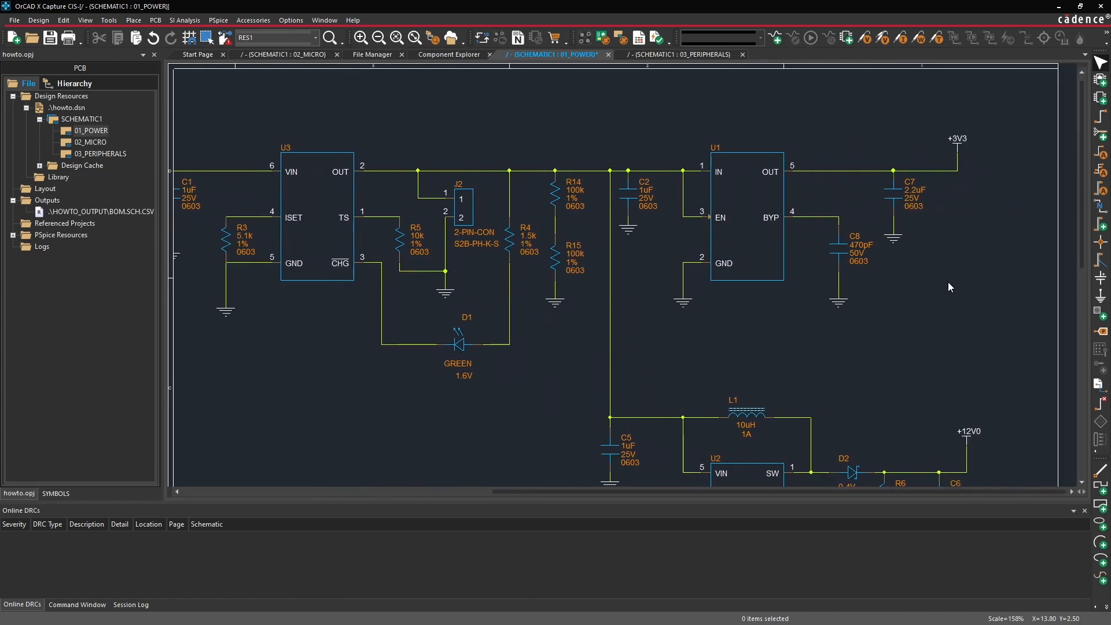
left_click_drag(621, 125, 986, 336)
left_click_drag(784, 234, 832, 234)
left_click(778, 356)
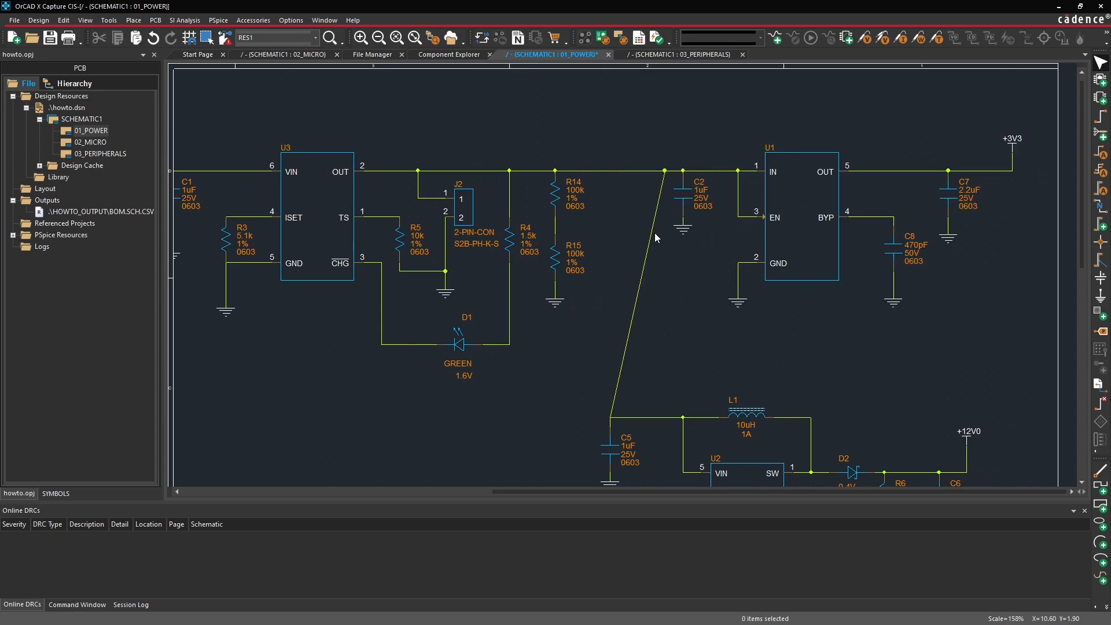
- Straighten the slanted wire to the U2 circuit into a vertical run between R14 and C2 by moving both its ends
left_click(661, 181)
left_click_drag(664, 172, 644, 172)
left_click(641, 267)
left_click(616, 375)
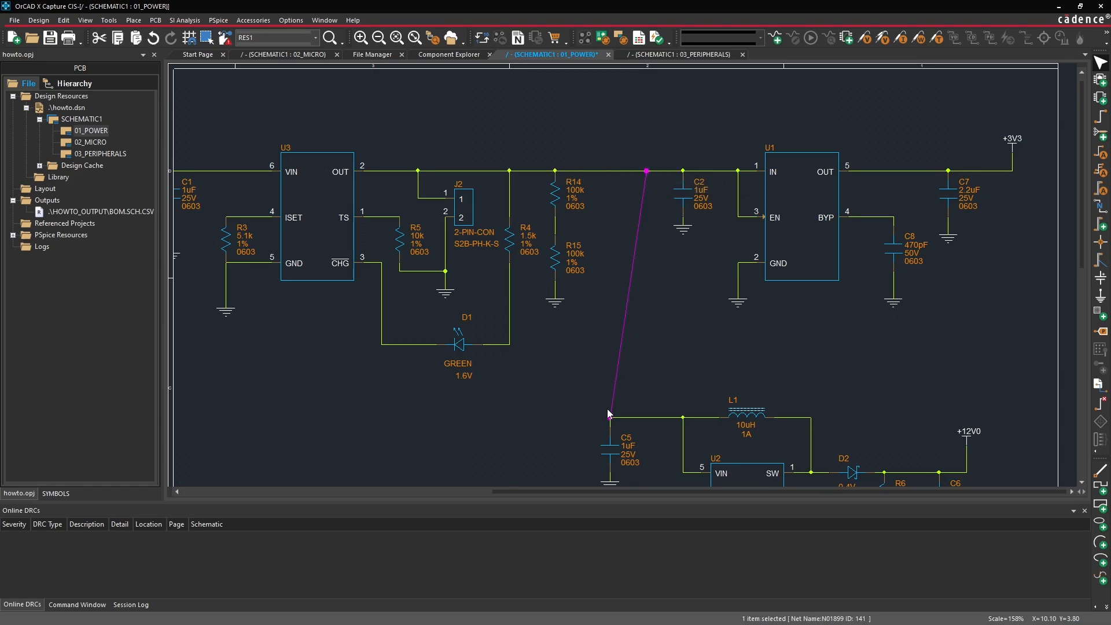
left_click_drag(610, 418, 646, 417)
middle_click(682, 378)
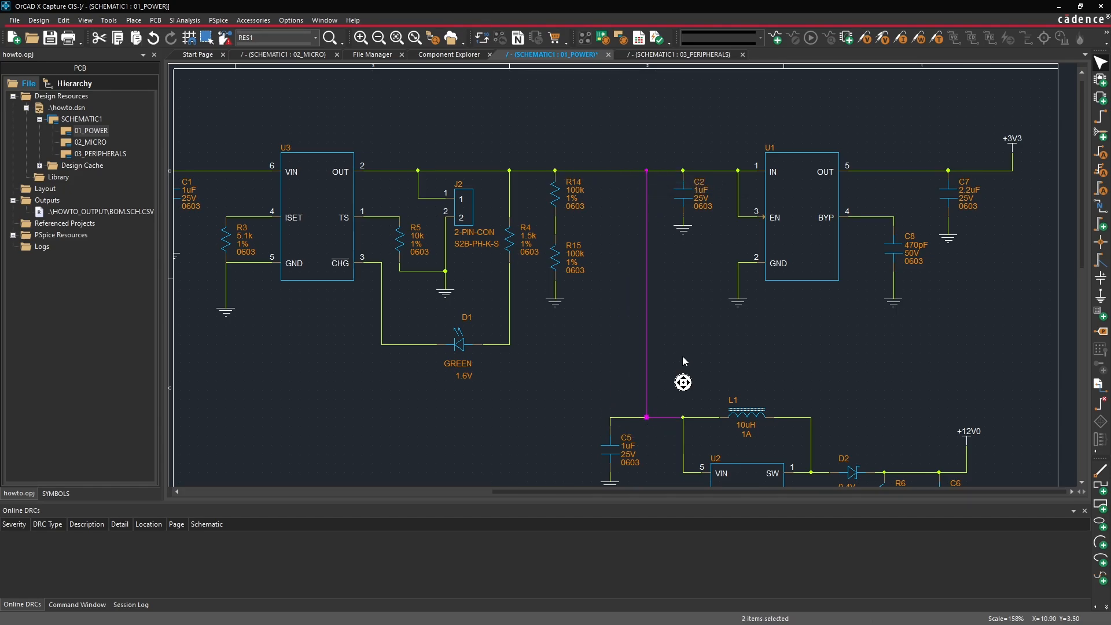
- Move C5 and its ground symbol right, directly below the vertical supply wire
middle_click_drag(683, 545, 682, 544)
left_click_drag(606, 408, 644, 401)
left_click_drag(602, 435, 634, 438)
left_click(610, 414)
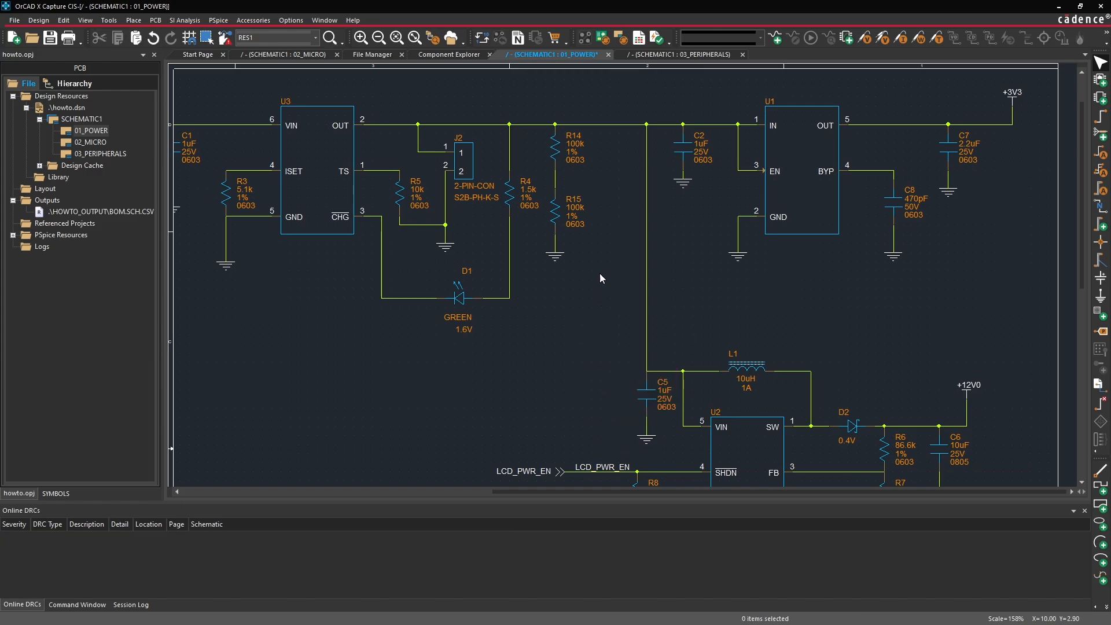
- Draw a short wire stub to the right from the node between R14 and R15
scroll(613, 222, "up", 1)
scroll(613, 220, "up", 1)
left_click(564, 197)
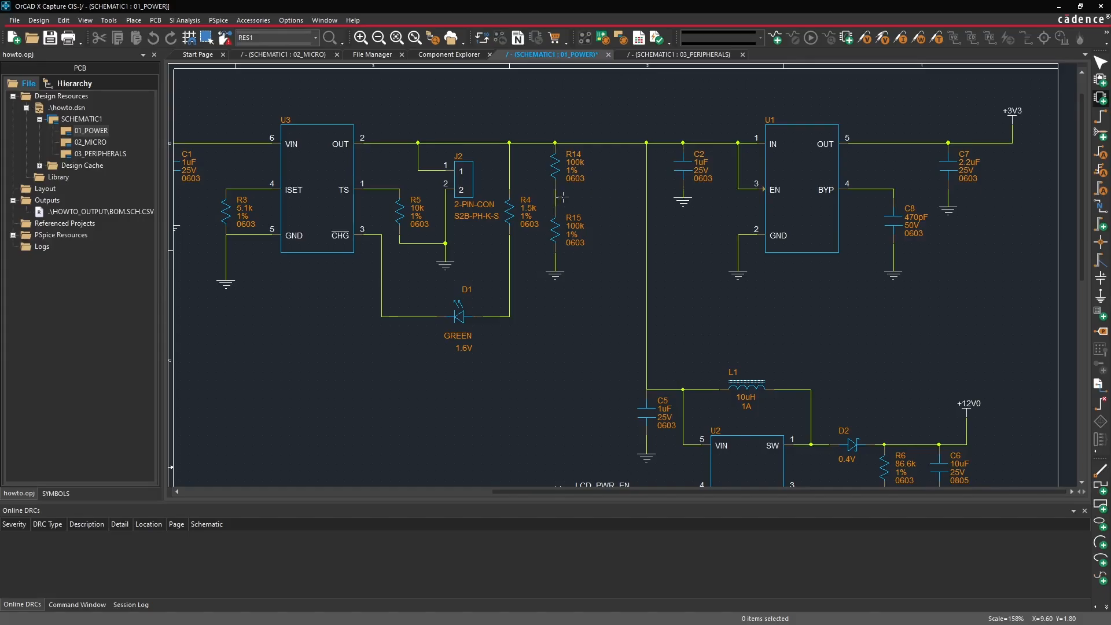
left_click(591, 205)
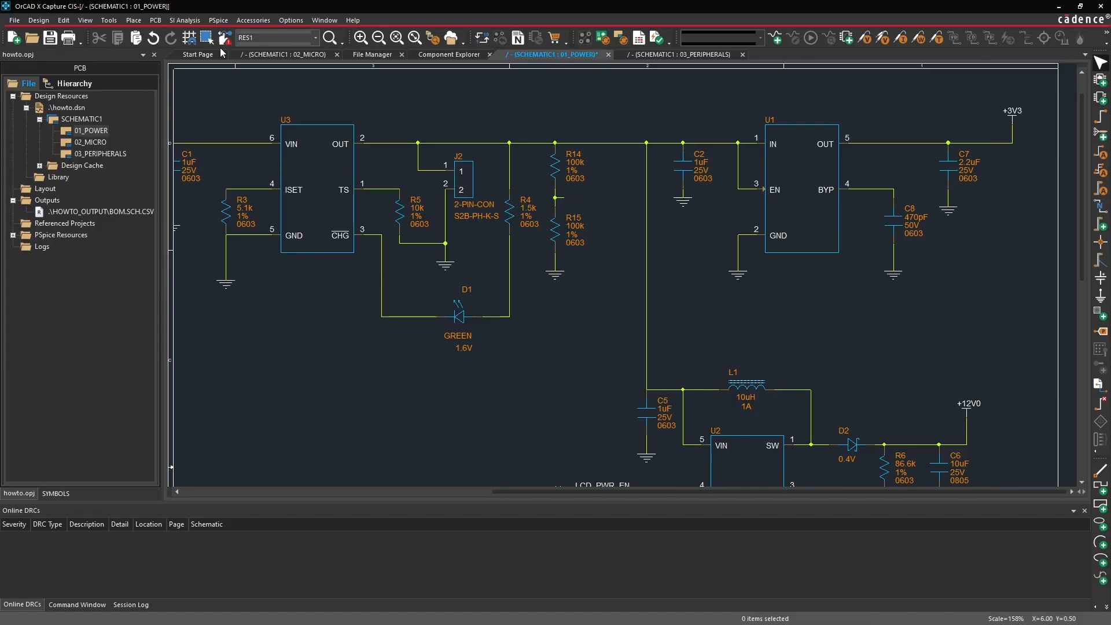
- Place an OFFPAGELEFT-R off-page connector at the end of the wire stub between R14 and R15
left_click(134, 20)
left_click(170, 219)
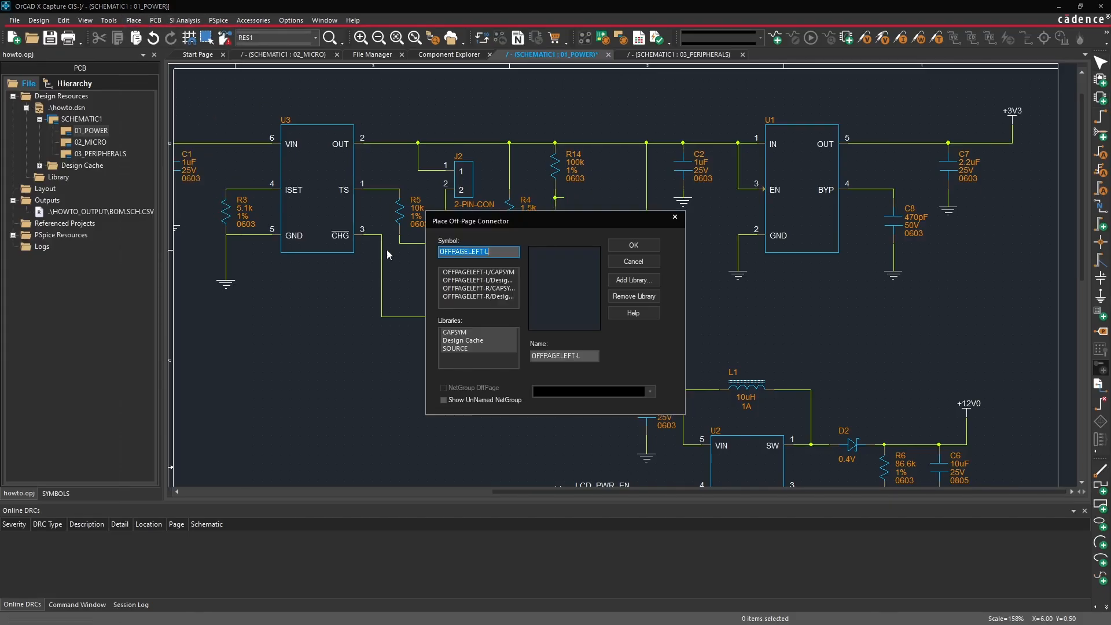
left_click(477, 276)
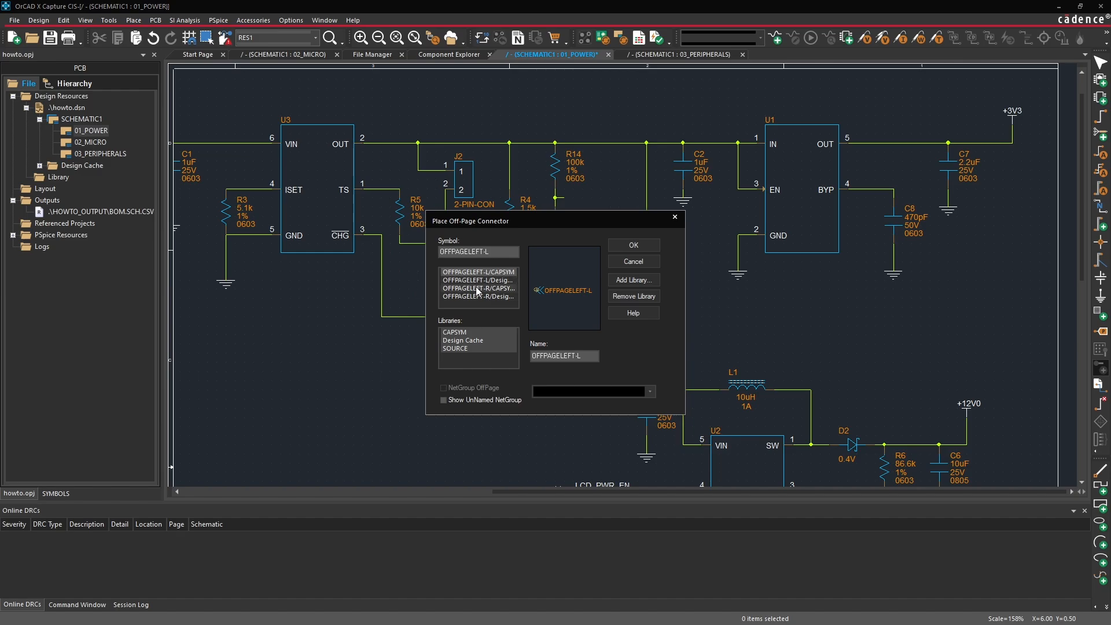
left_click(477, 288)
left_click(644, 246)
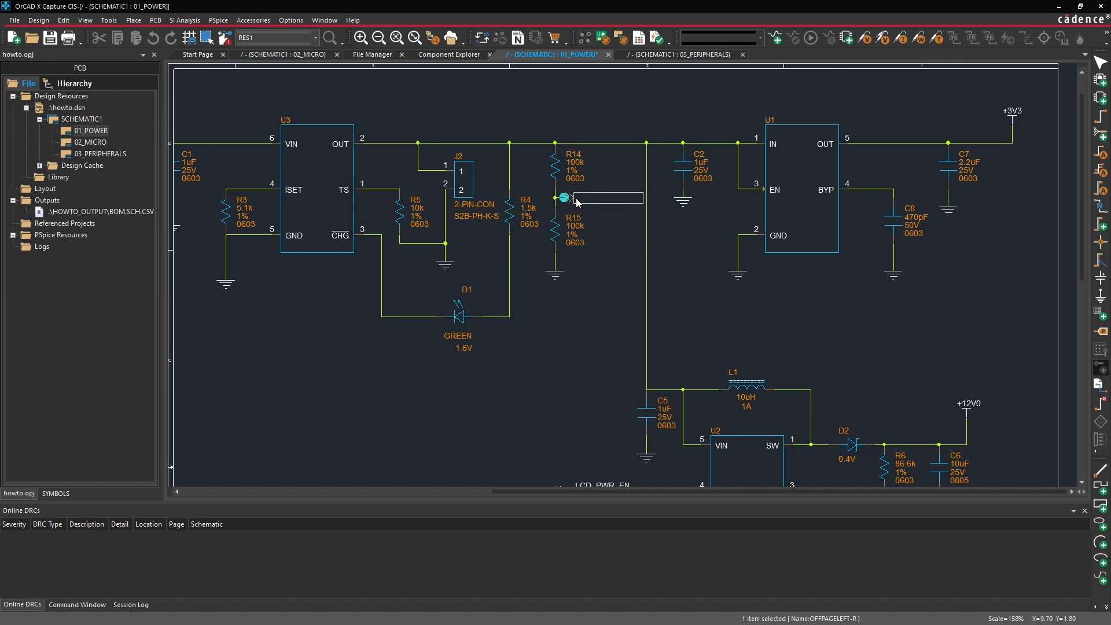
left_click(573, 202)
key("Escape")
- Rename the off-page connector between R14 and R15 as ADC_VBATT
double_click(607, 198)
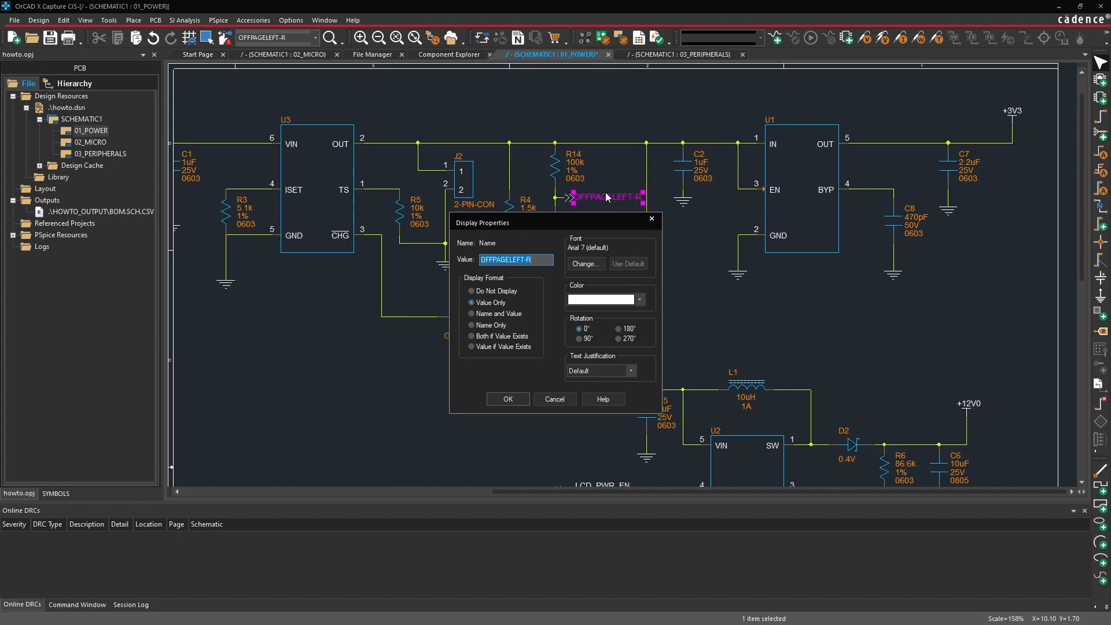
type("ADC_VBATT")
key("Return")
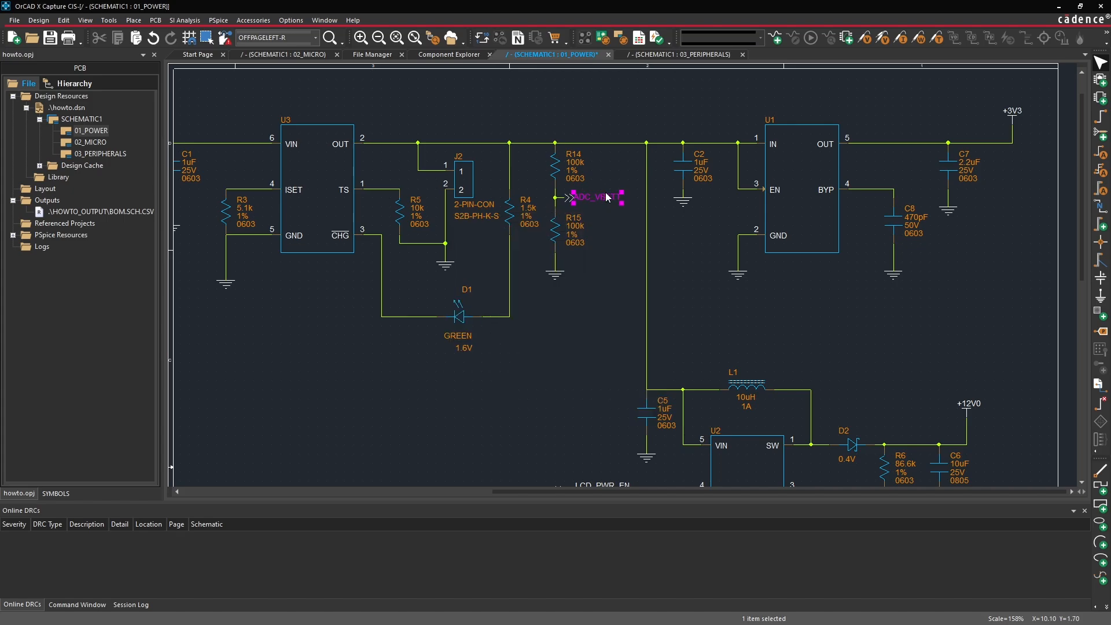
left_click(630, 304)
- Copy the ADC_VBATT off-page connector onto the 02_MICRO page beside U4's PB pins and mirror it horizontally
left_click(570, 202)
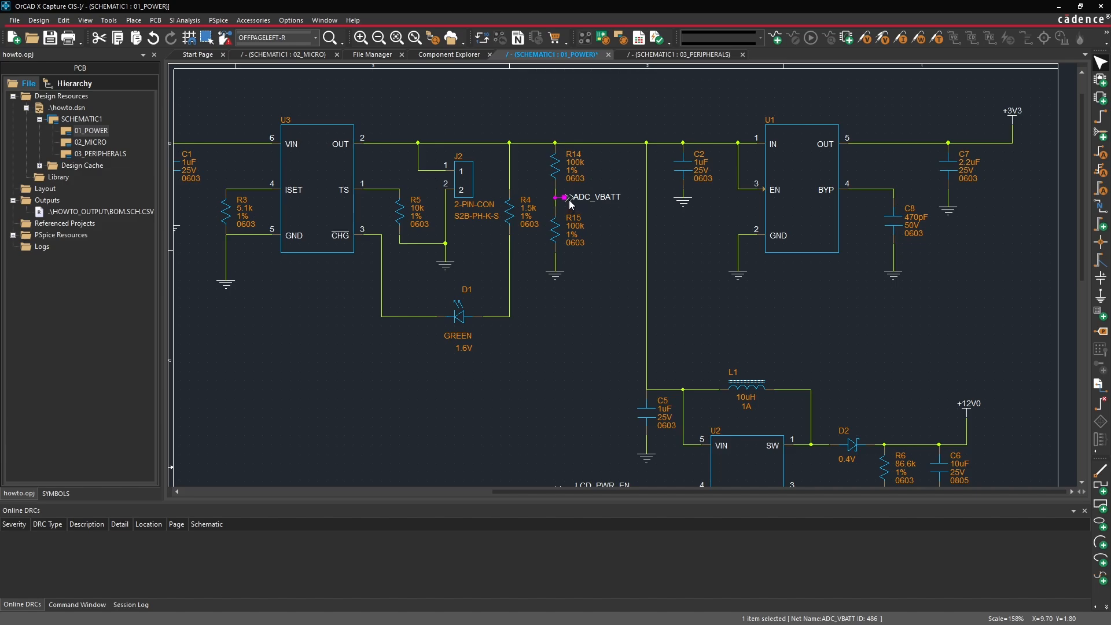
left_click(616, 279)
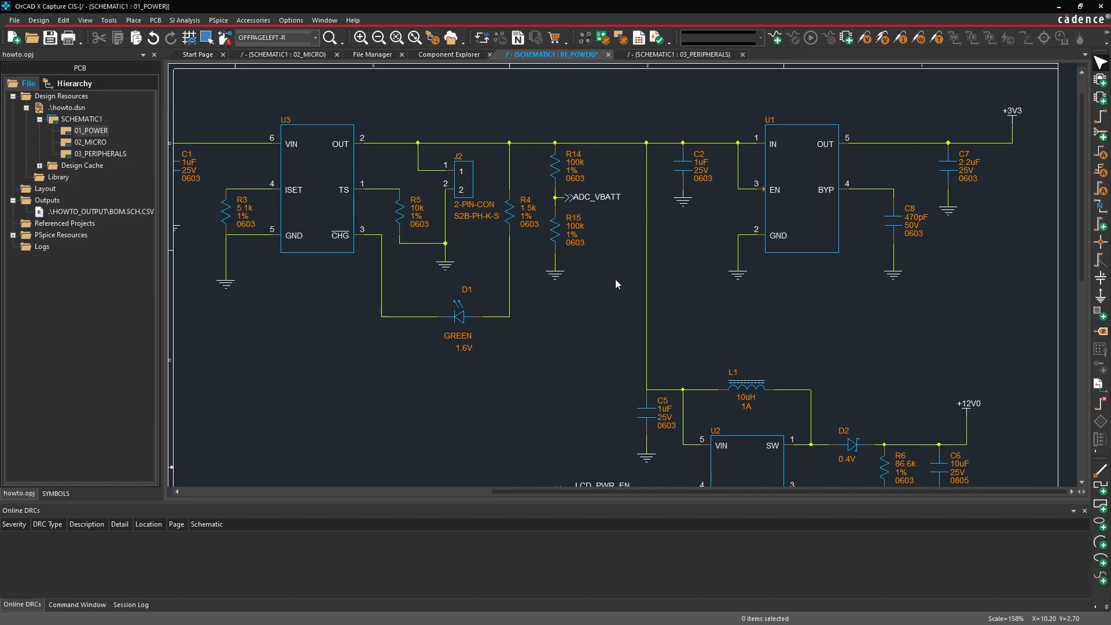
double_click(87, 142)
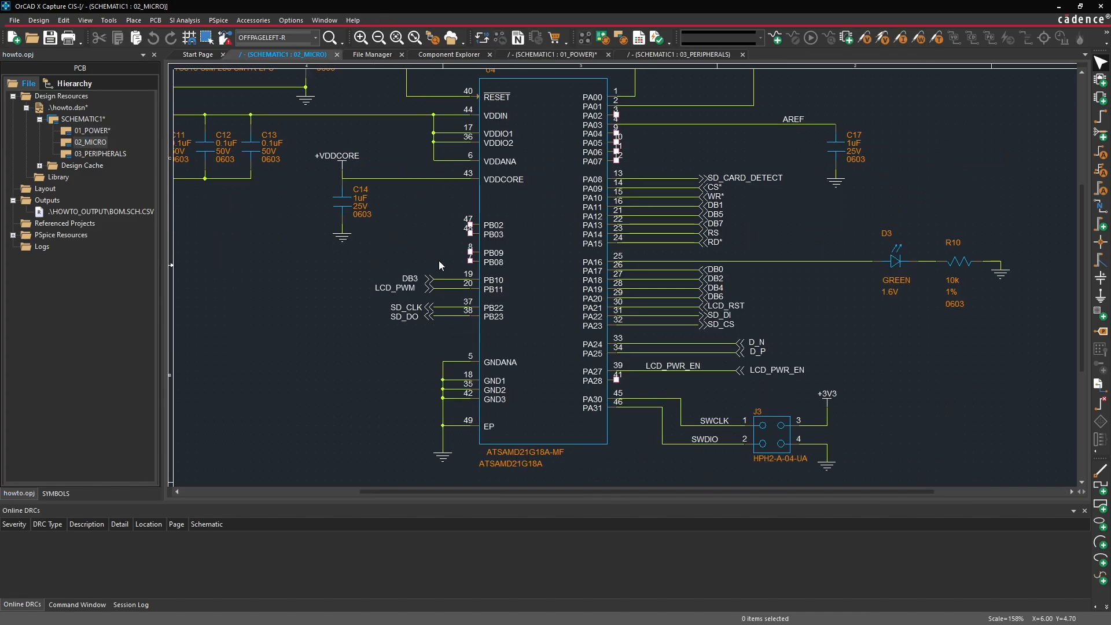
key("ctrl+v")
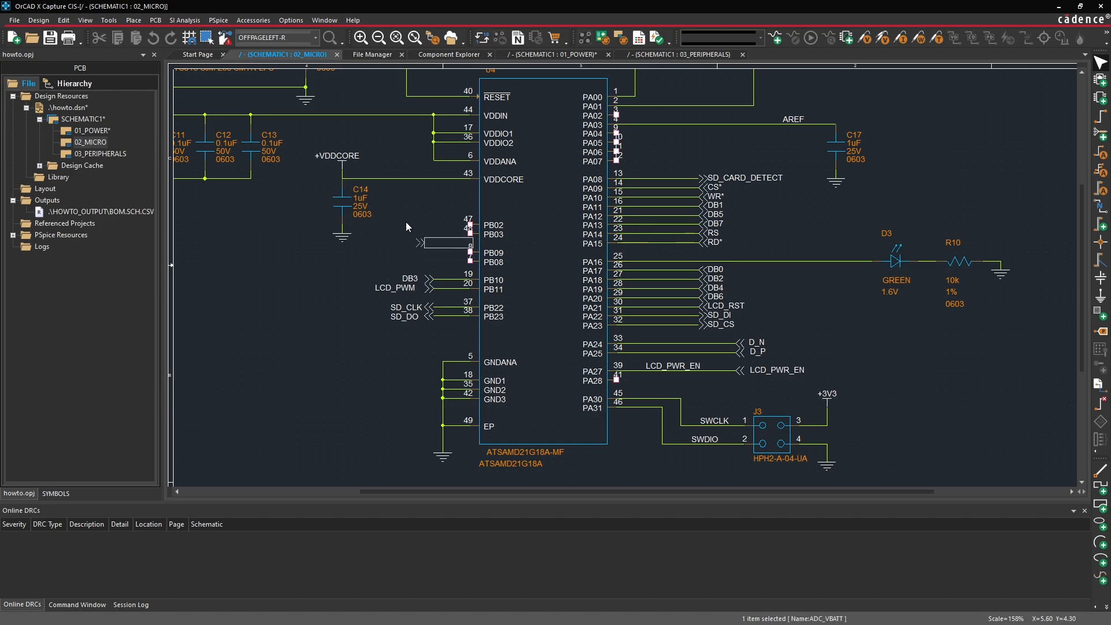
left_click(380, 226)
key("h")
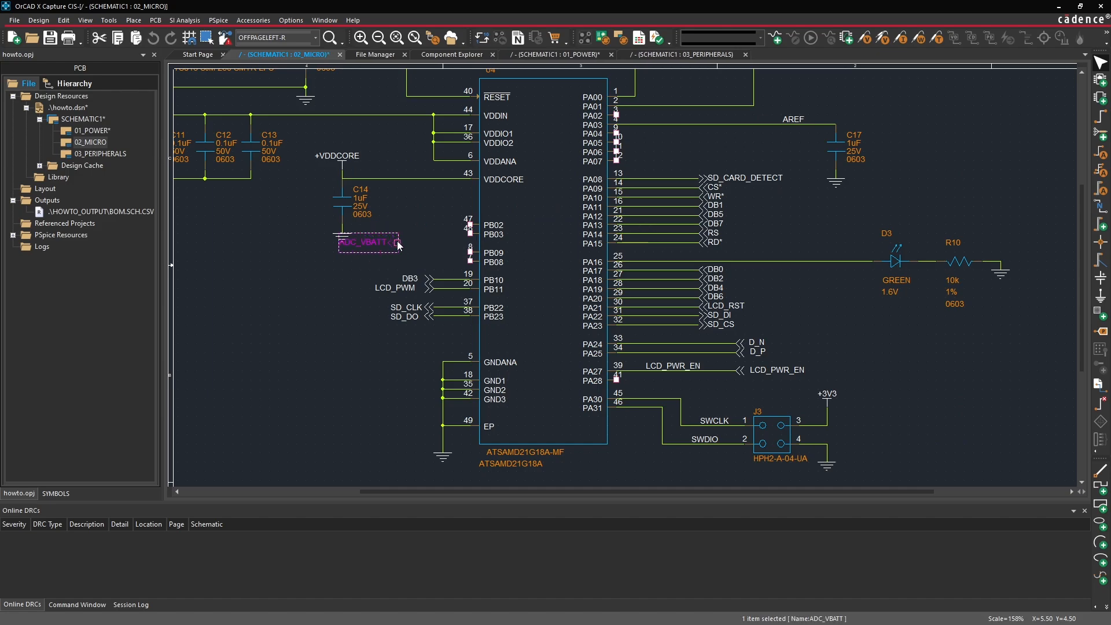
- Align the ADC_VBATT connector with U4's PB03 pin and wire it to that pin, then save the design
left_click_drag(399, 247, 427, 232)
left_click(428, 254)
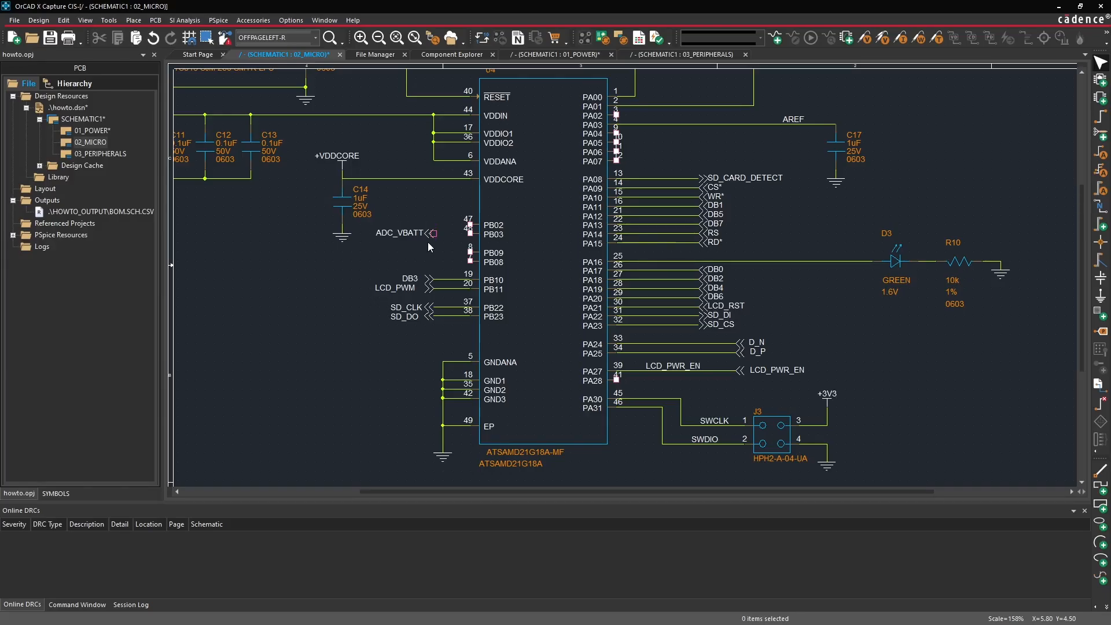
mouse_move(429, 239)
left_mouse_down()
mouse_move(464, 242)
mouse_move(423, 239)
left_mouse_up()
left_click(443, 251)
scroll(445, 248, "up", 2, "ctrl")
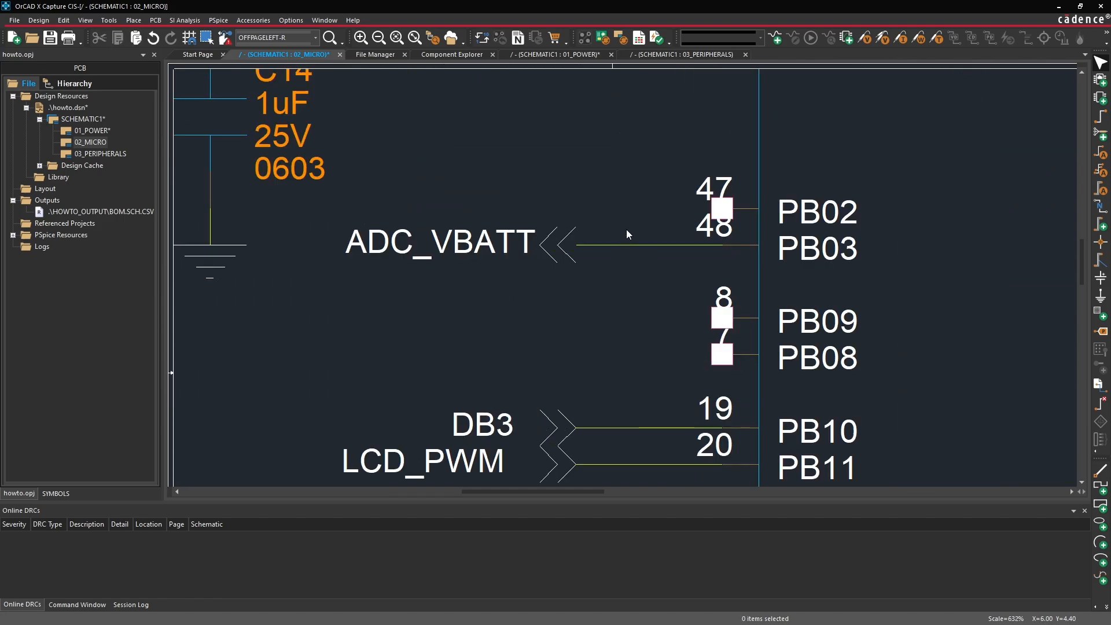
scroll(613, 268, "down", 2, "ctrl")
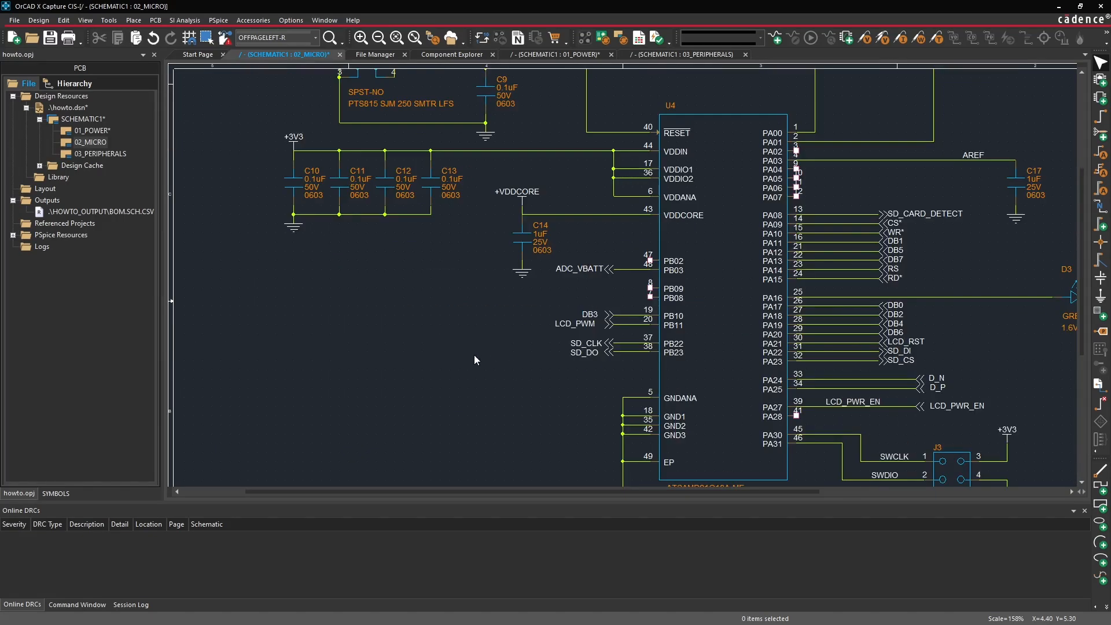
key("ctrl+s")
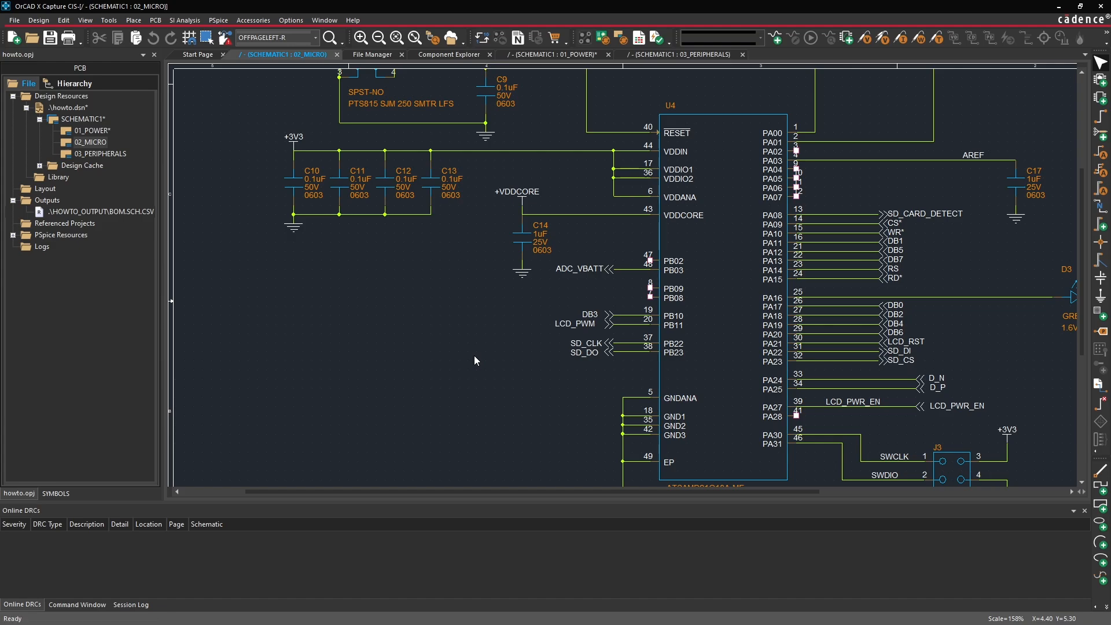
scroll(530, 318, "down", 2)
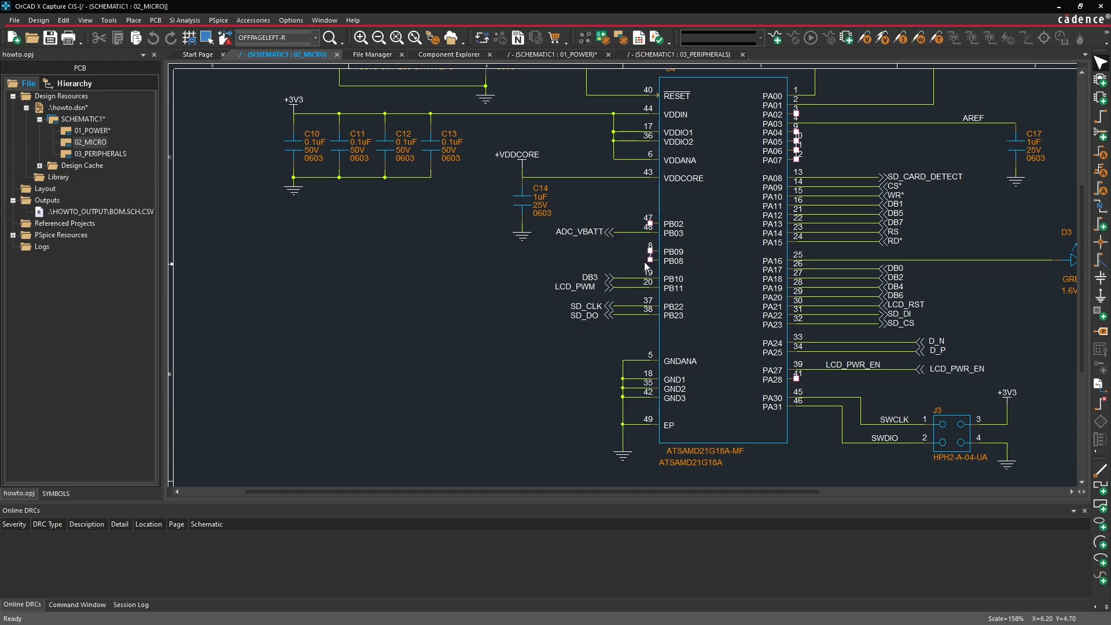
left_click(699, 251)
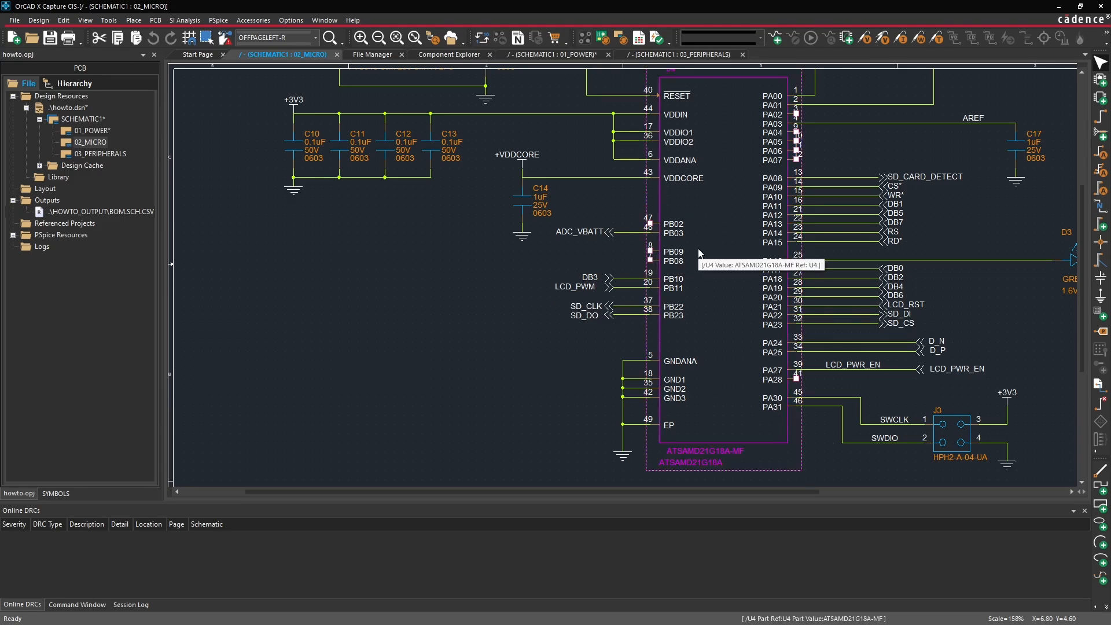
right_click(698, 253)
left_click(522, 337)
scroll(492, 341, "up", 2)
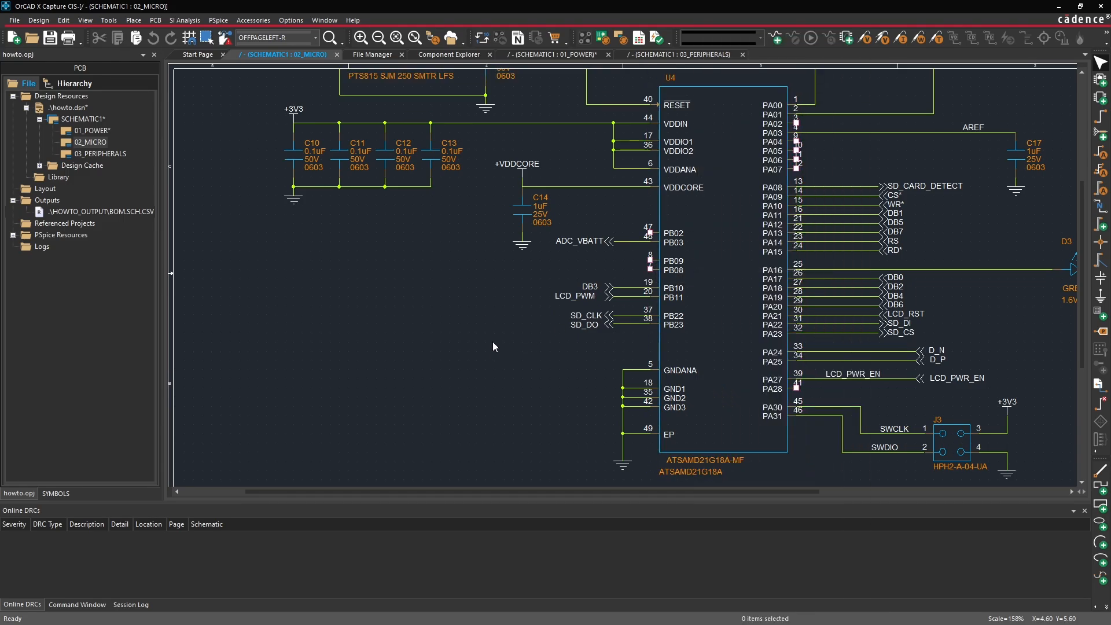
middle_click_drag(495, 342, 784, 203)
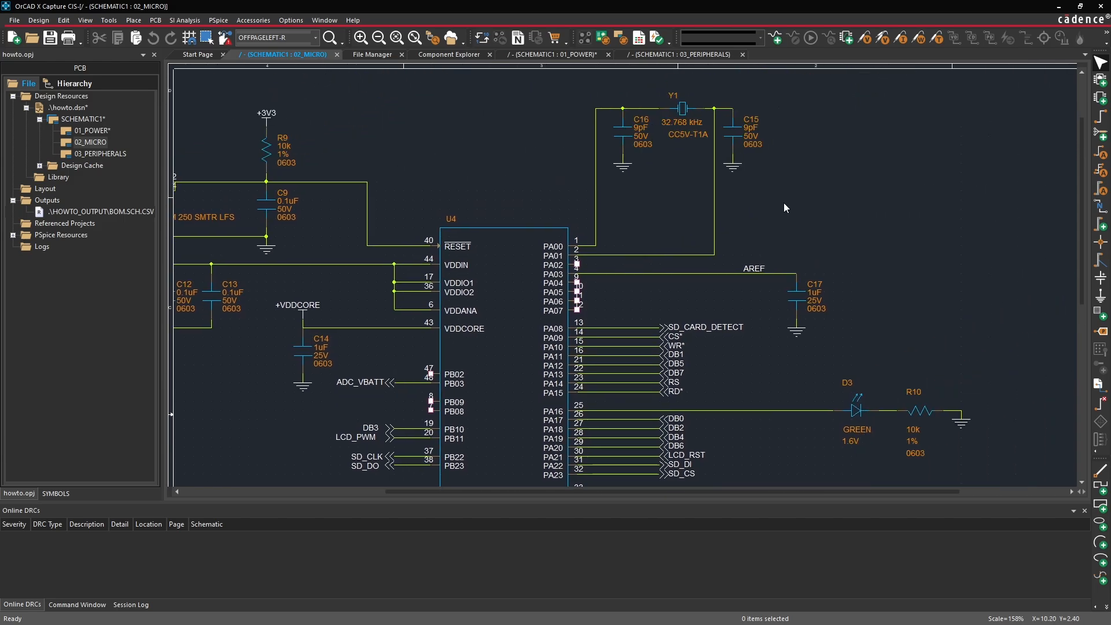